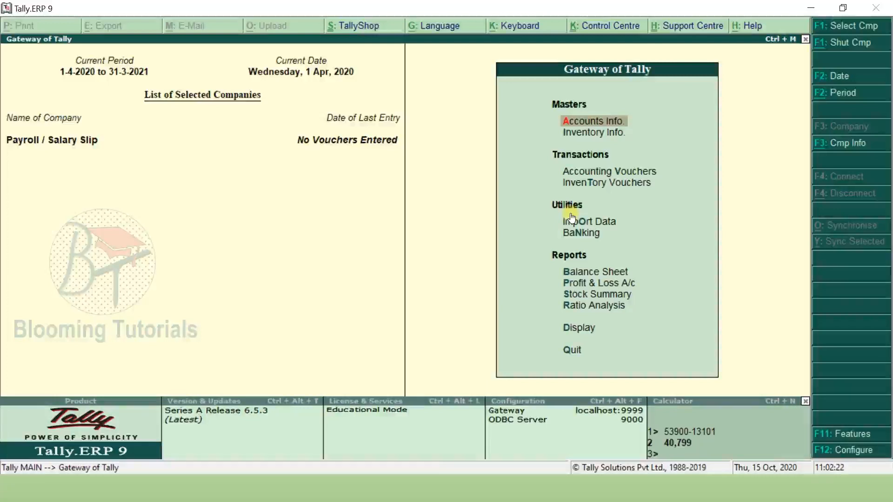
- In the F11 Accounting Features, set Maintain payroll and multiple payroll/cost categories to Yes
click(833, 440)
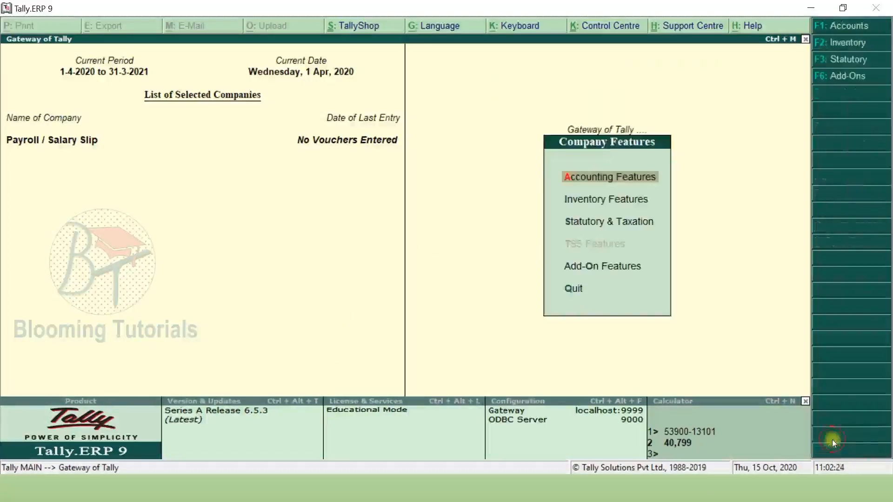
key(Return)
key(Return)
key(Return)
key(Return)
key(Return)
key(Return)
key(Return)
key(y)
key(Return)
key(Return)
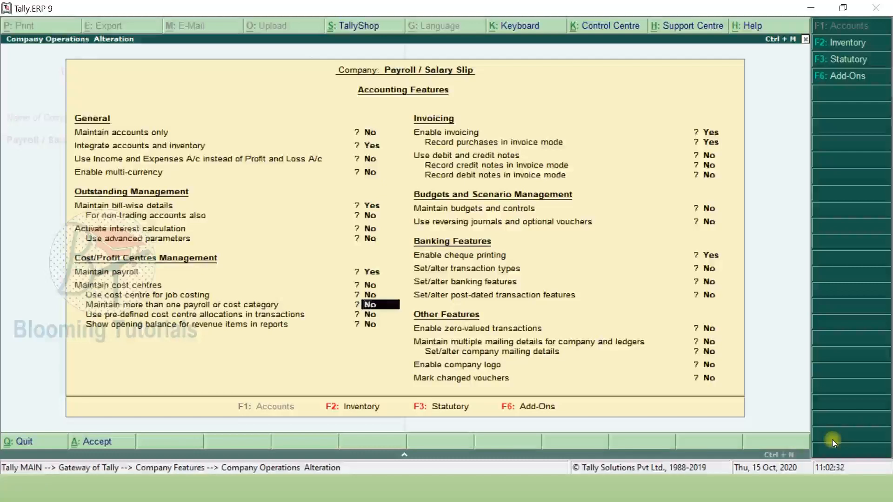
key(y)
key(Return)
key(Return)
key(Return)
key(Return)
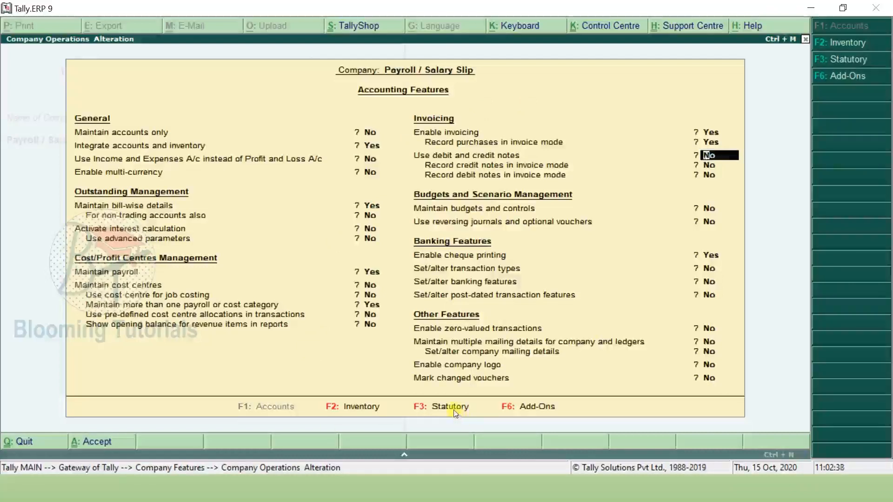
- Enable payroll statutory under F3 Statutory & Taxation, leave details blank, and accept the changes
key(F3)
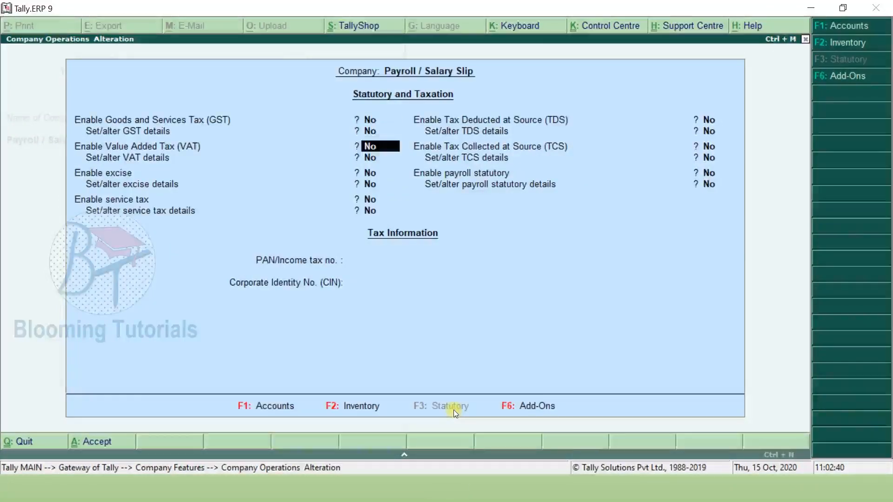
key(Return)
key(Return)
key(Return)
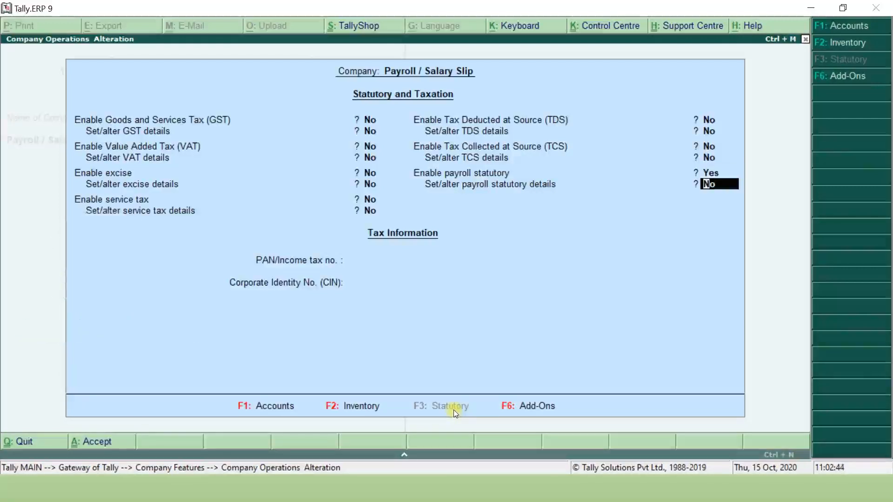
key(y)
key(Return)
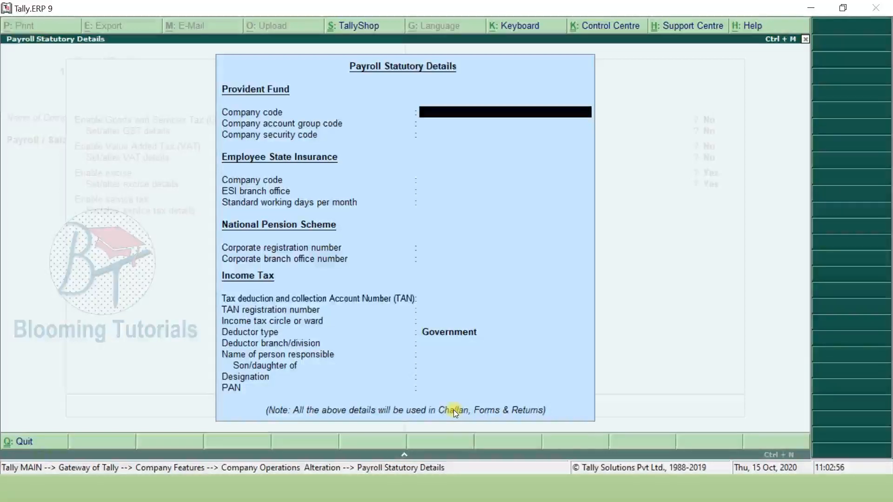
key(Return)
key(Return)
key(Return)
key(Return)
key(Return)
key(Return)
key(Return)
key(Return)
key(Return)
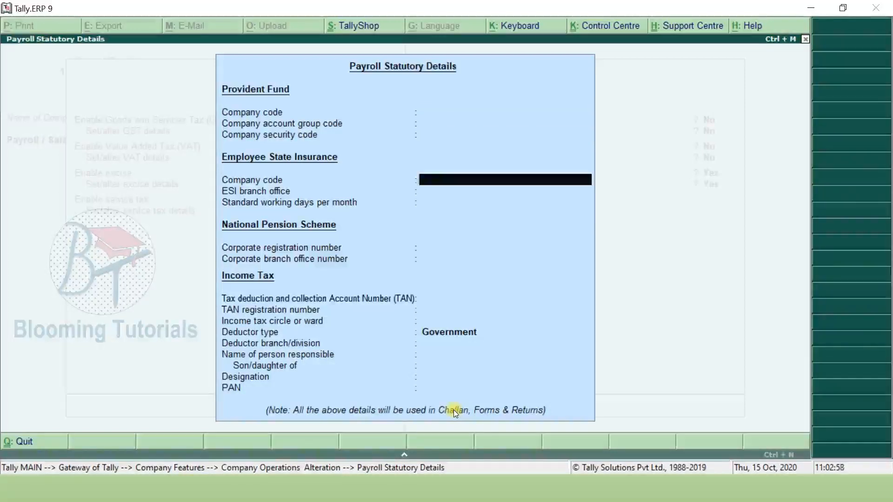
key(Return)
key(Return)
key(Return)
key(Return)
key(Return)
key(Return)
key(Return)
key(Return)
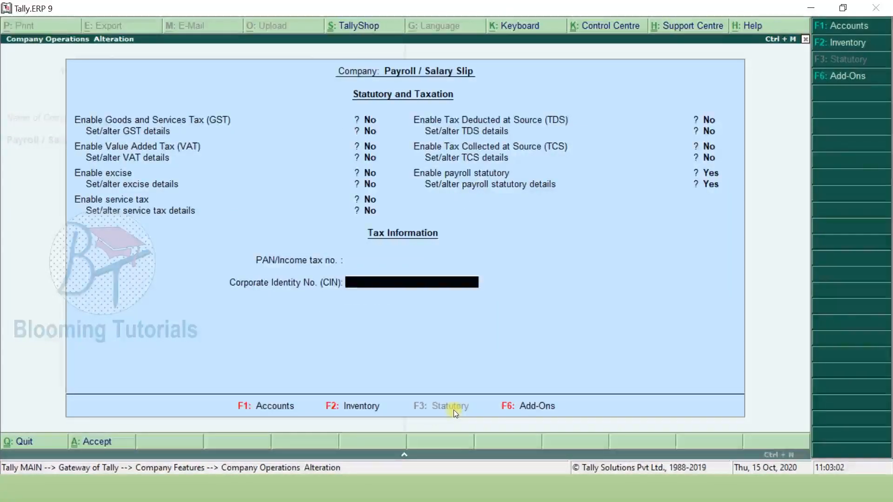
key(ctrl+a)
key(Escape)
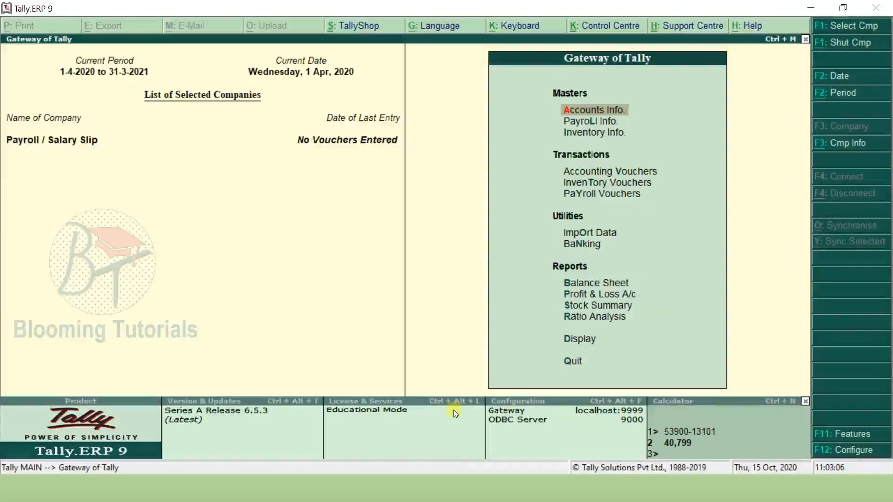
- Select Payroll Info. in the Gateway of Tally and open its menu
key(Down)
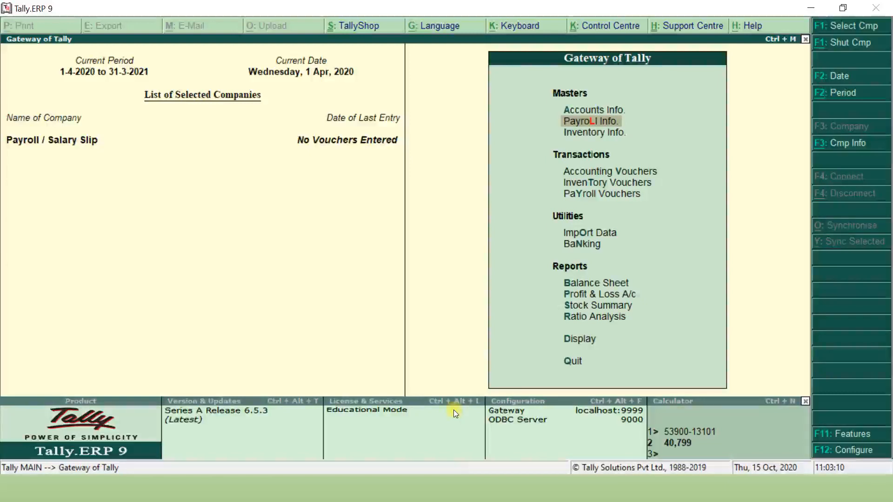
key(Down)
key(Down)
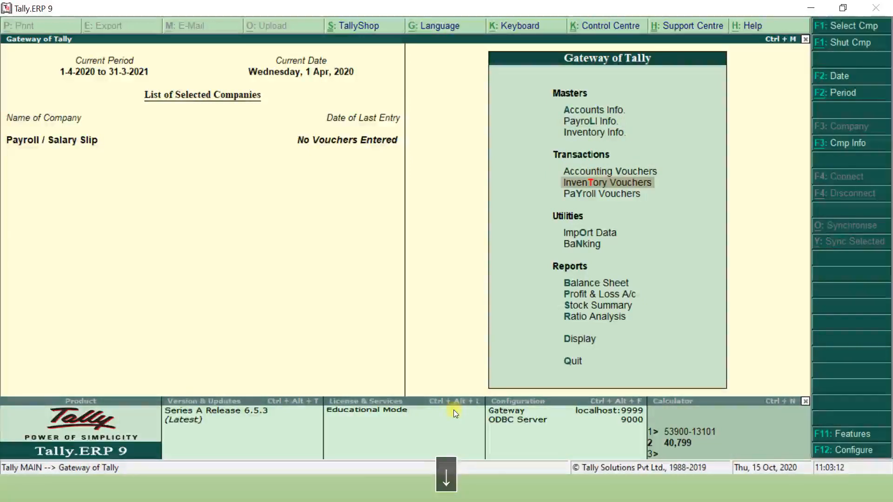
key(Down)
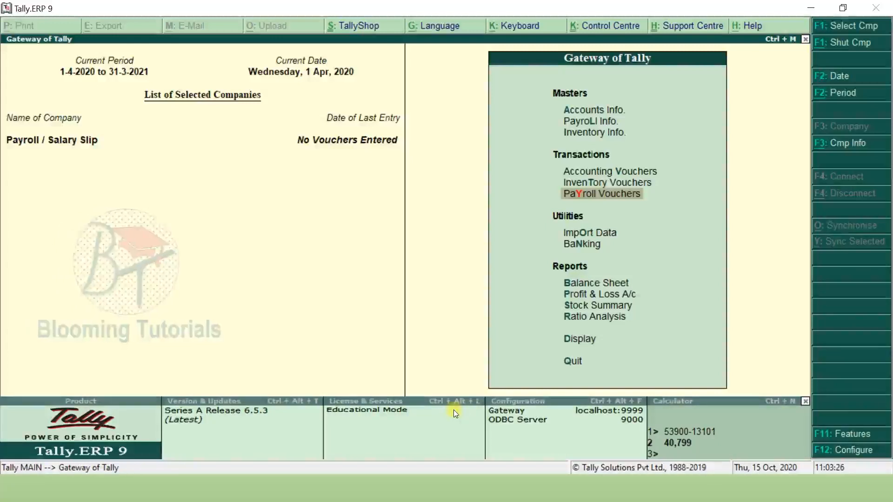
key(Up)
key(Up)
key(Up)
key(Up)
key(Return)
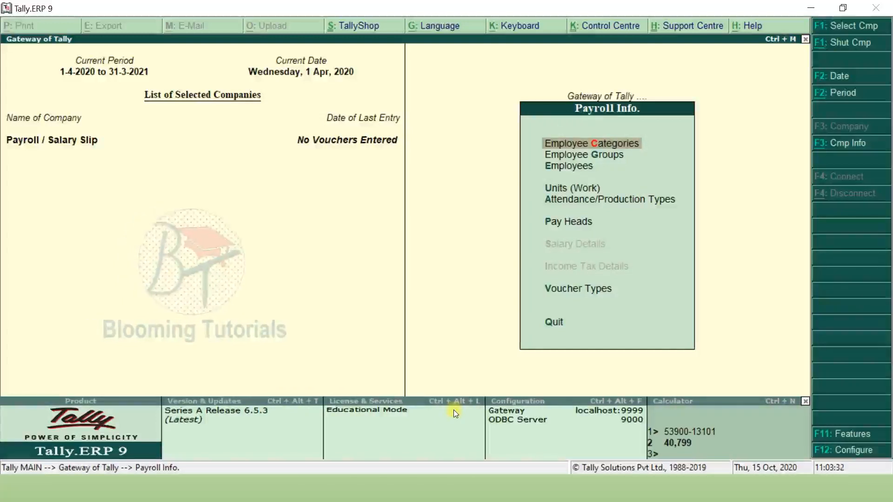
- Create the single employee category 'Head Office', allocating revenue items but not non-revenue items
key(Return)
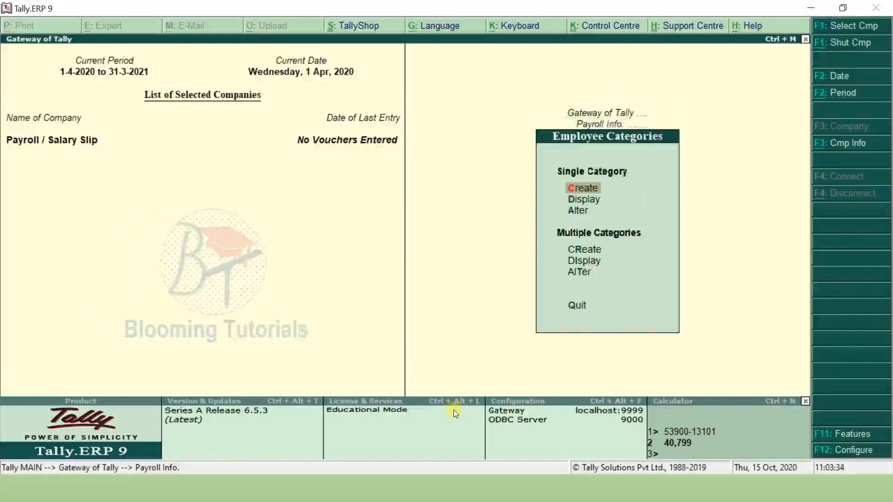
key(Return)
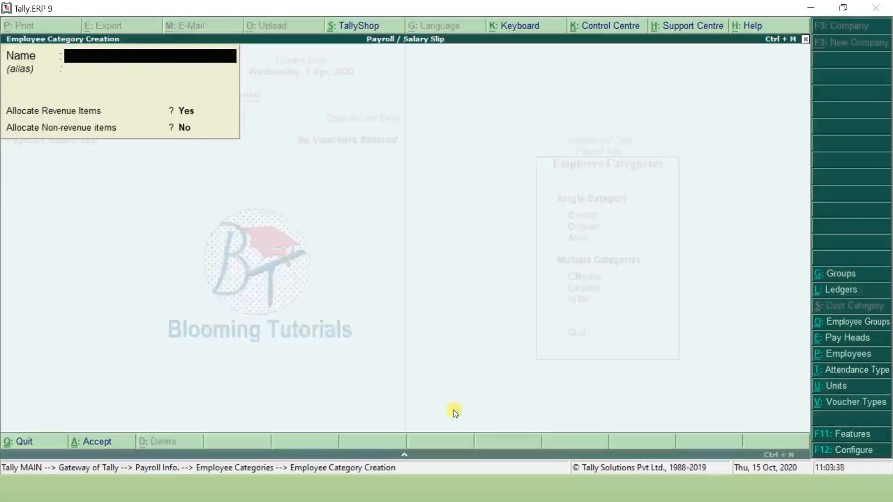
key(alt+Tab)
key(F9)
key(alt+Tab)
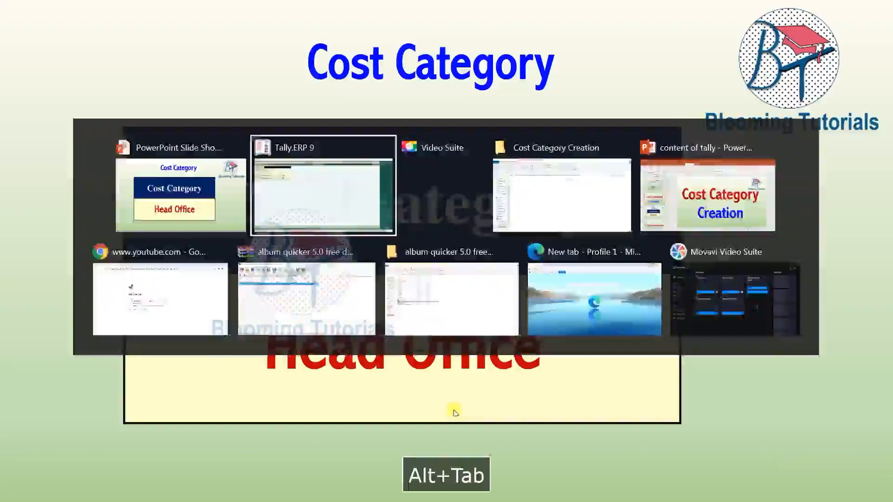
text(Head Office)
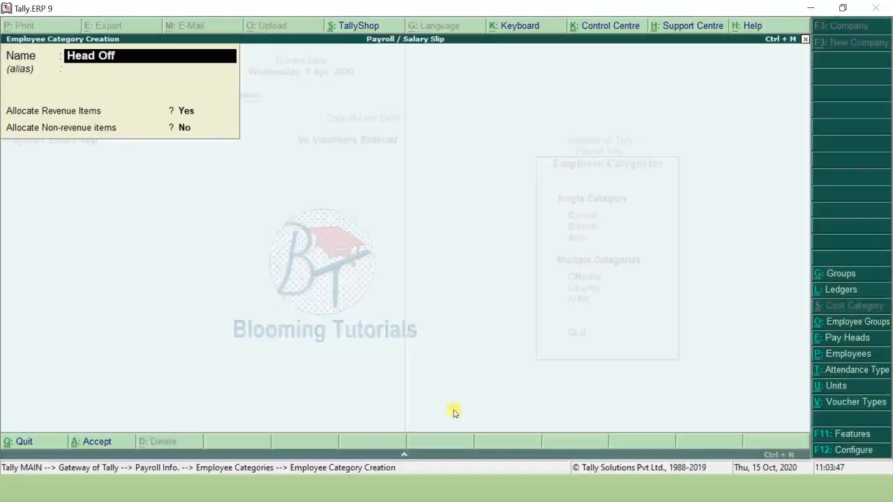
key(Return)
key(Return)
key(Return)
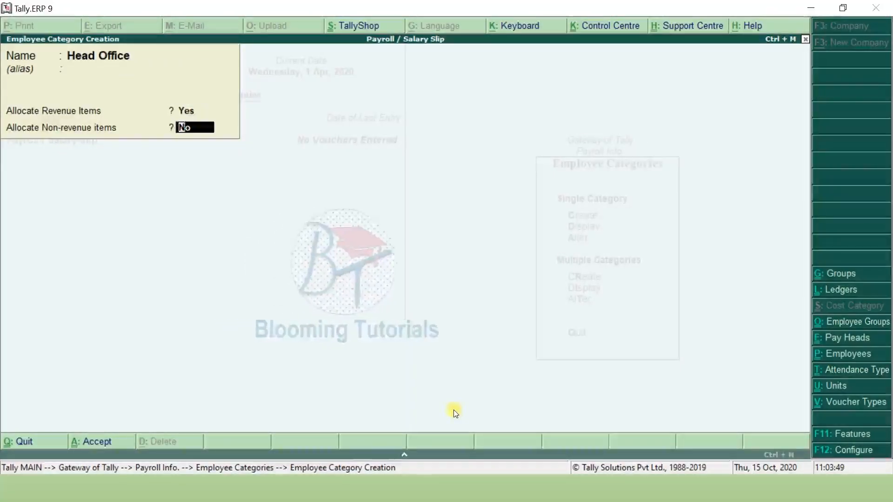
key(Return)
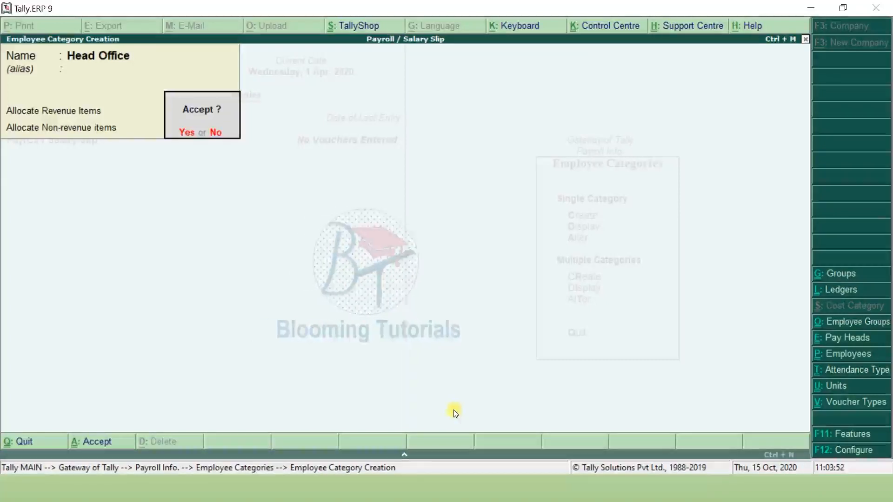
key(Return)
key(Escape)
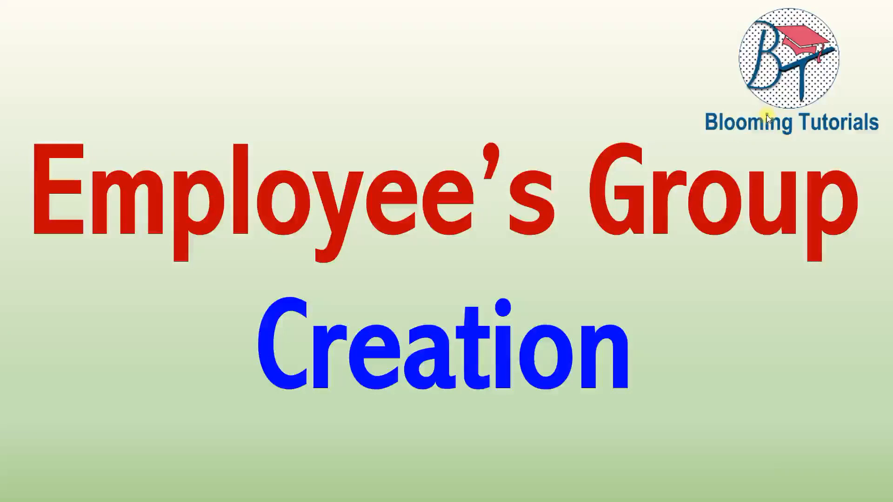
- Advance the slide show to the Employee Group slide listing Admin and Marketing Department
click(771, 386)
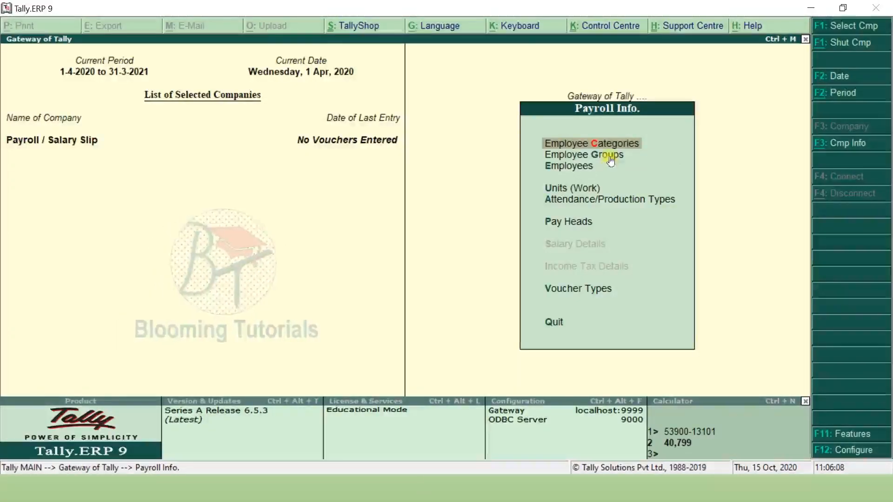
- Create the Admin Department employee group in the Head Office category under Primary
click(609, 156)
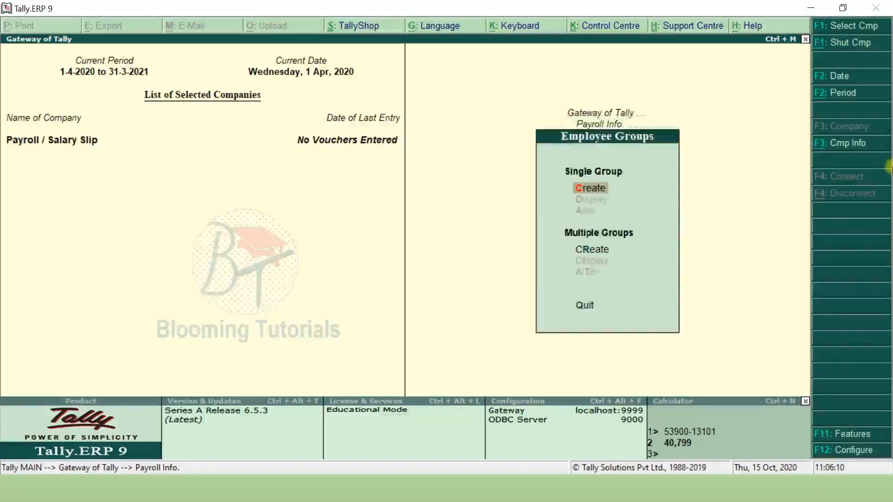
key(Return)
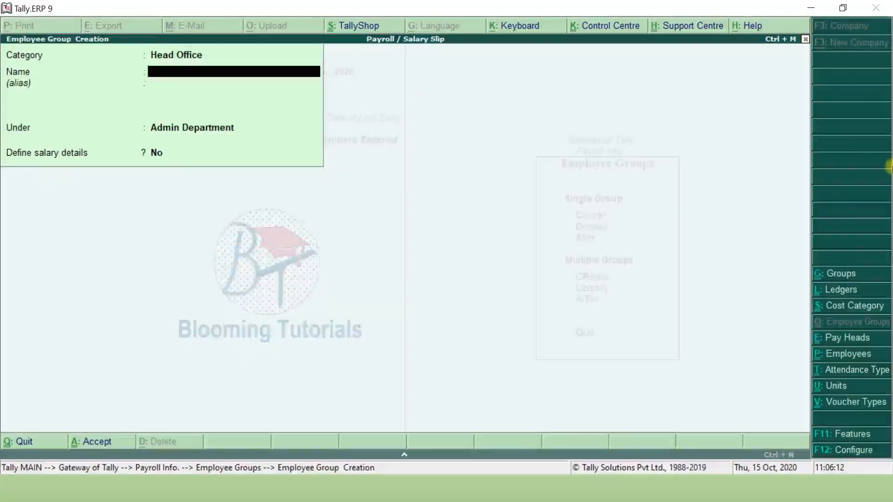
key(BackSpace)
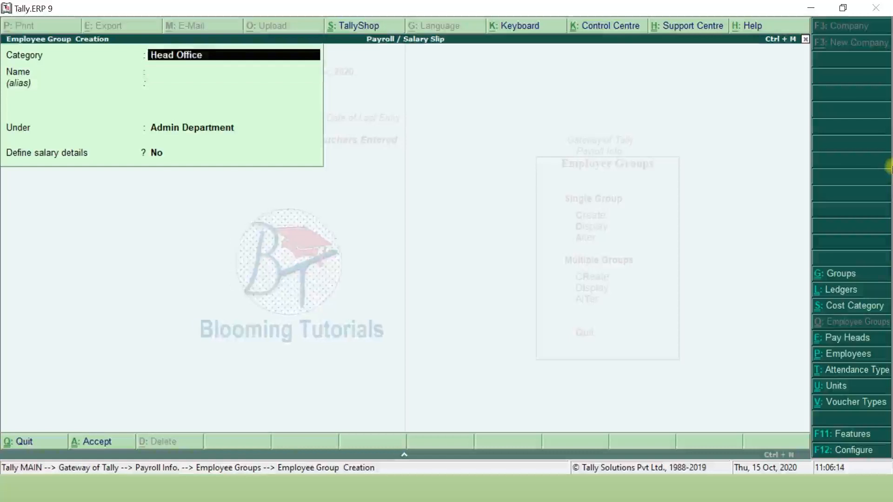
key(space)
key(Down)
key(Return)
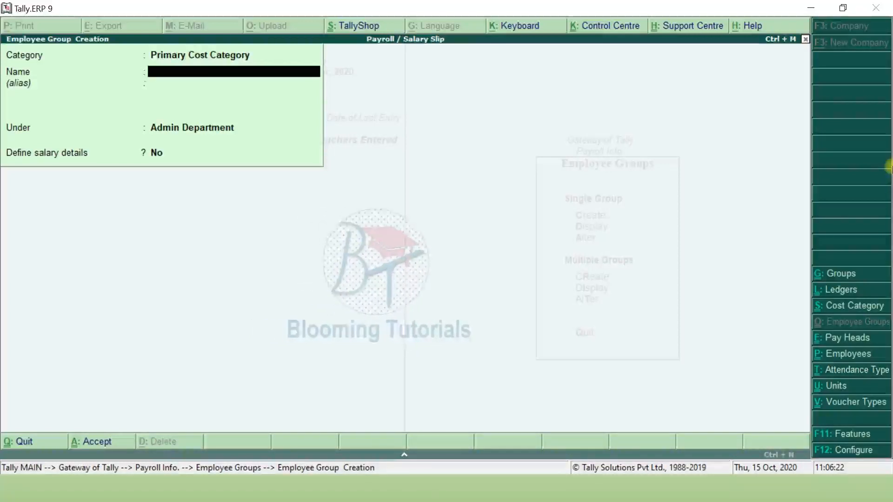
key(BackSpace)
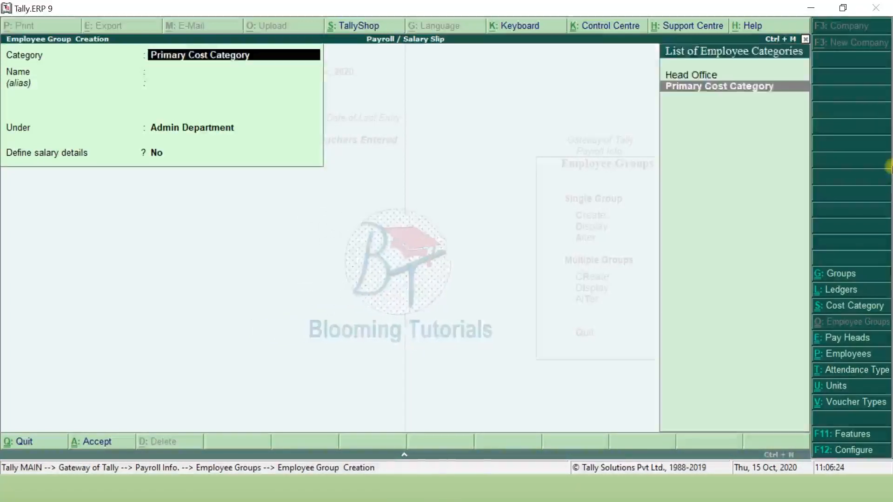
key(Up)
key(Return)
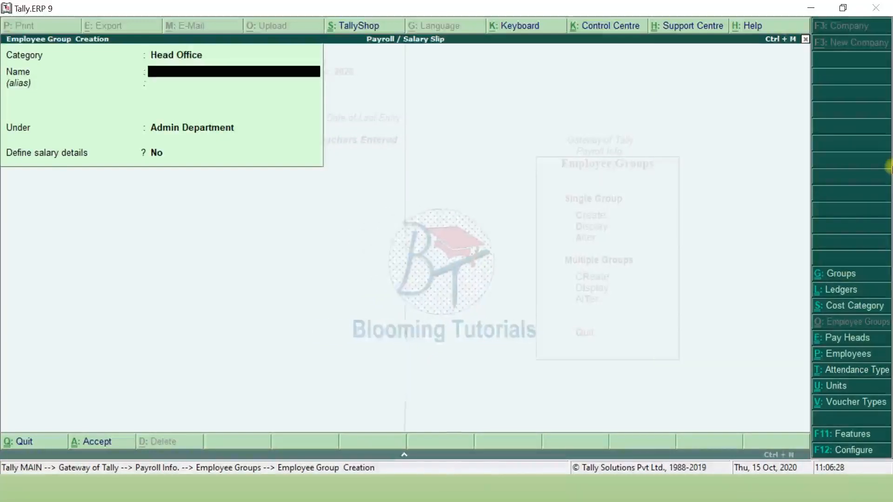
text(Adiin De)
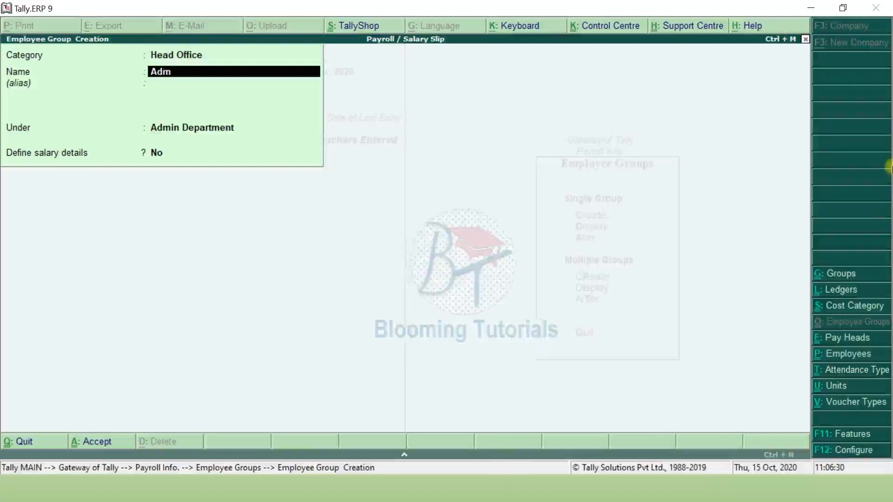
text(partment)
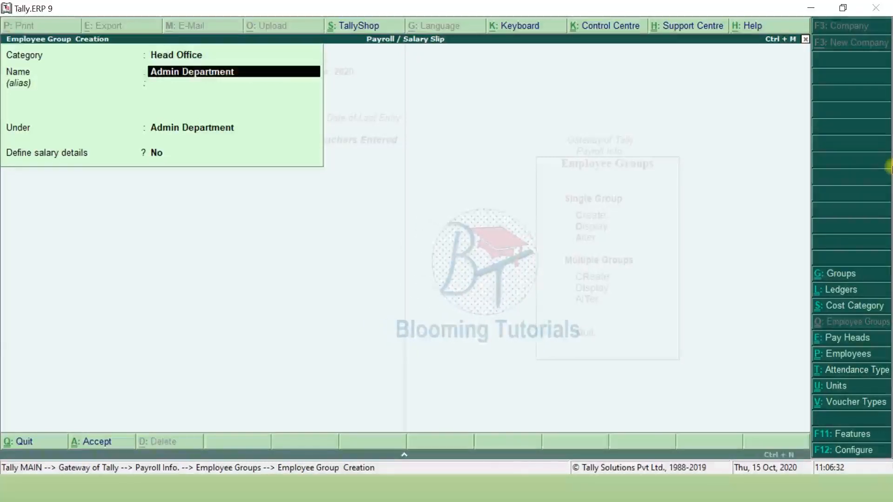
key(Return)
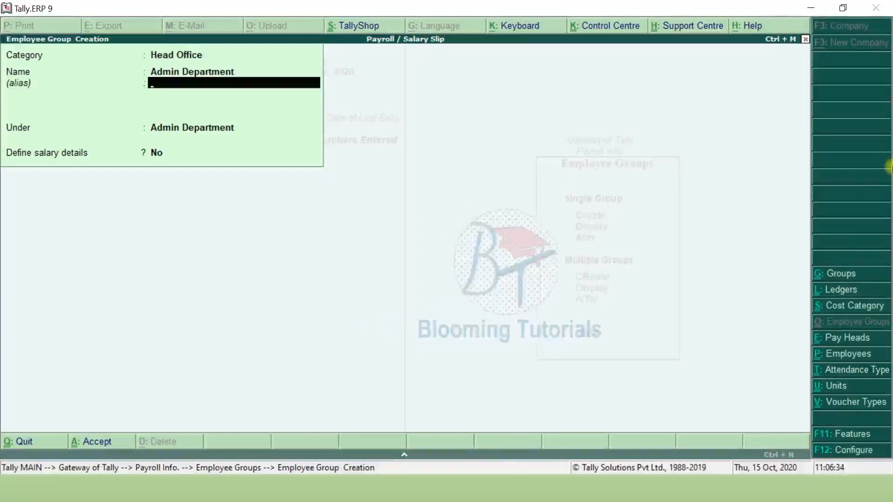
key(Return)
key(Return)
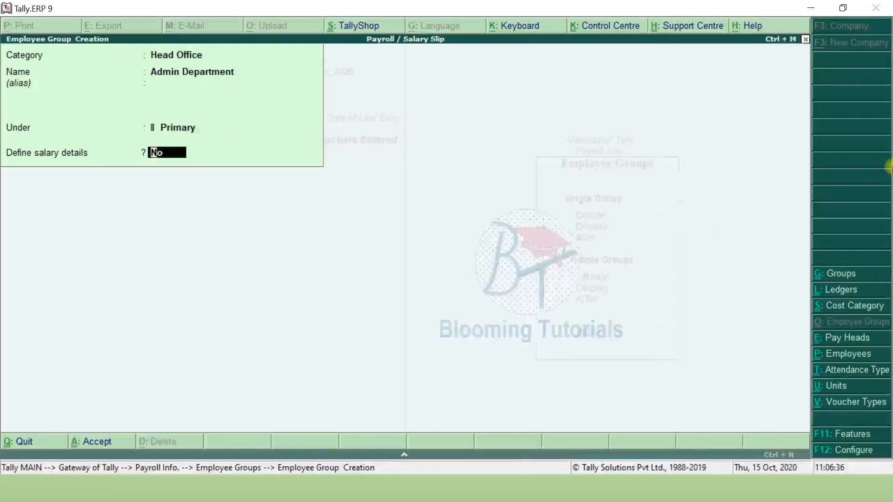
key(Return)
key(Return)
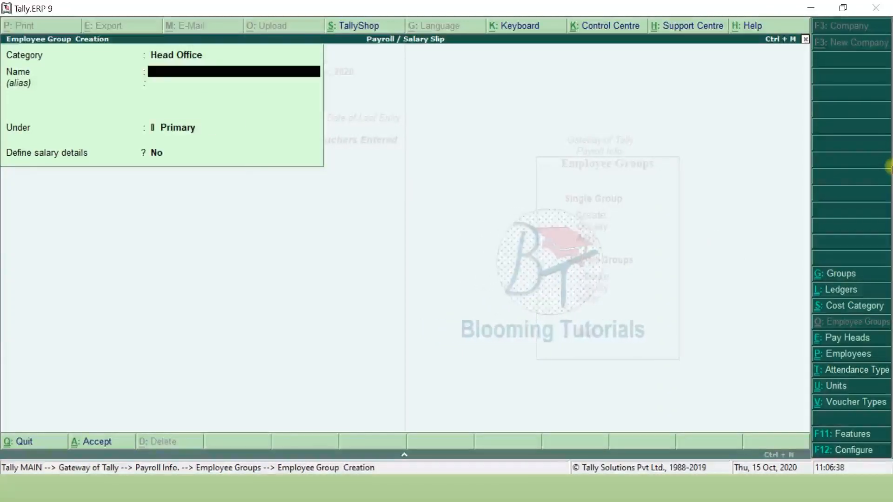
- Create the Marketing Department employee group under Primary and save it
text(Marke)
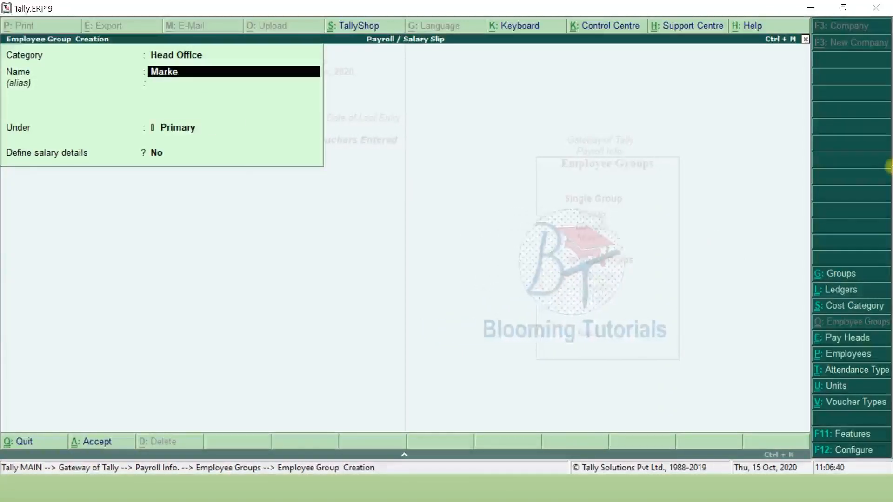
text(ting Department)
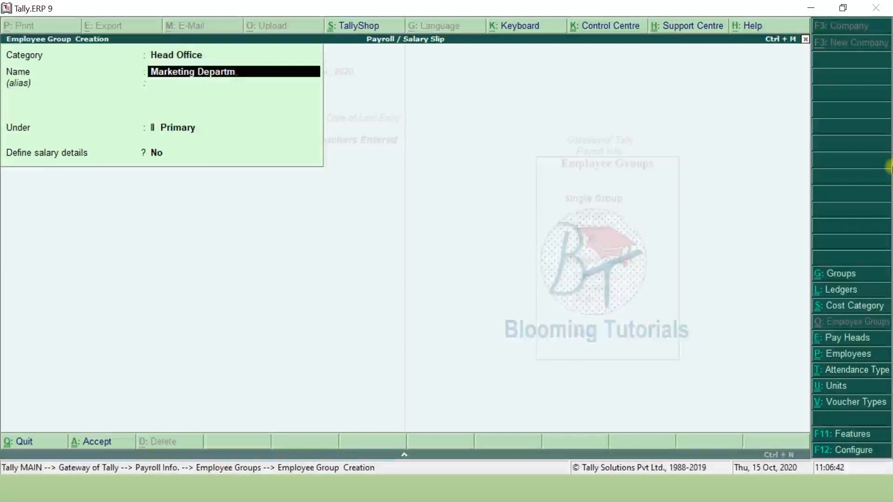
key(Return)
key(Return)
key(Return)
key(Return)
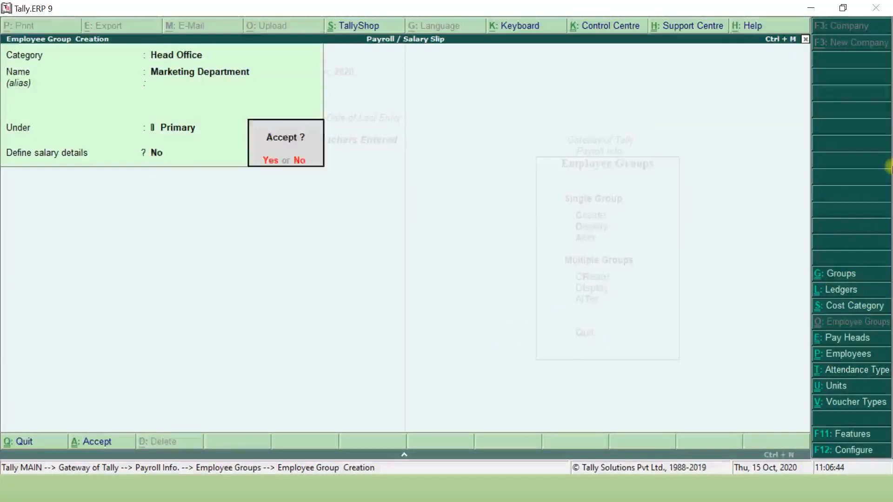
key(Return)
key(Escape)
key(Escape)
key(Escape)
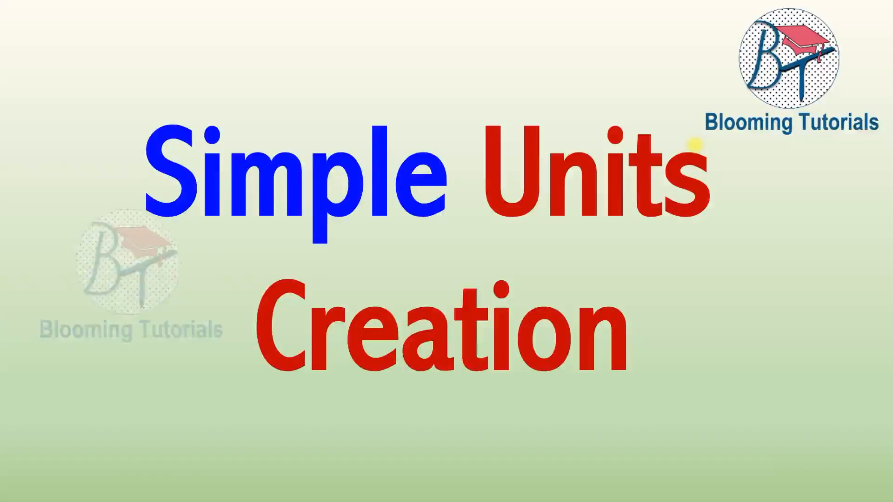
- Advance to the Units of Measurement slide listing Hrs, Min, Dys and Mths
click(694, 147)
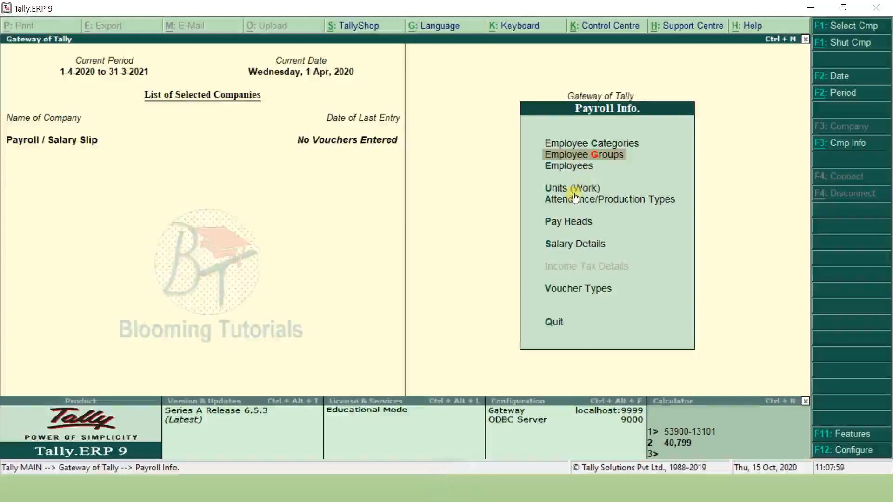
- Under Units (Work), create the simple unit hrs with formal name Hours
click(575, 196)
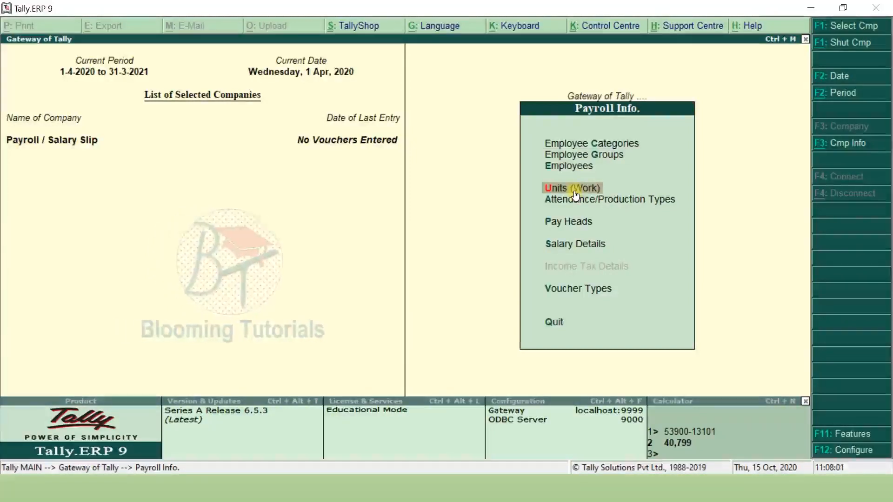
key(Return)
key(Return)
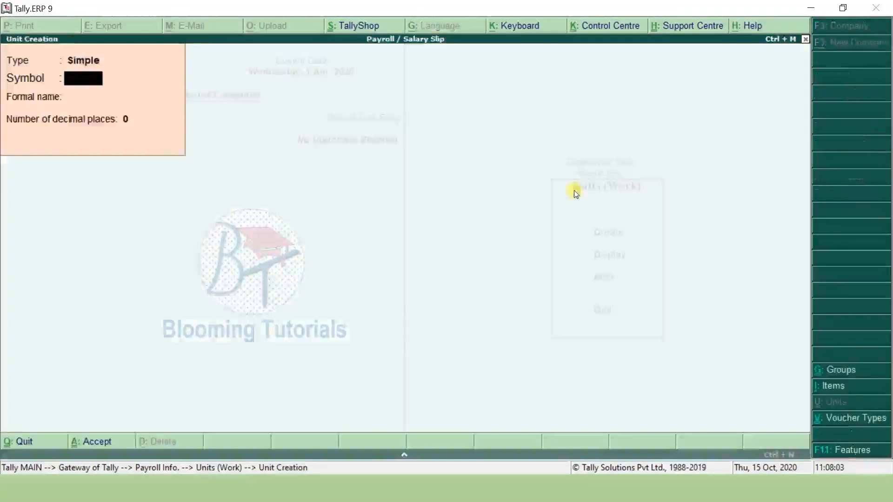
text(hrs)
key(Return)
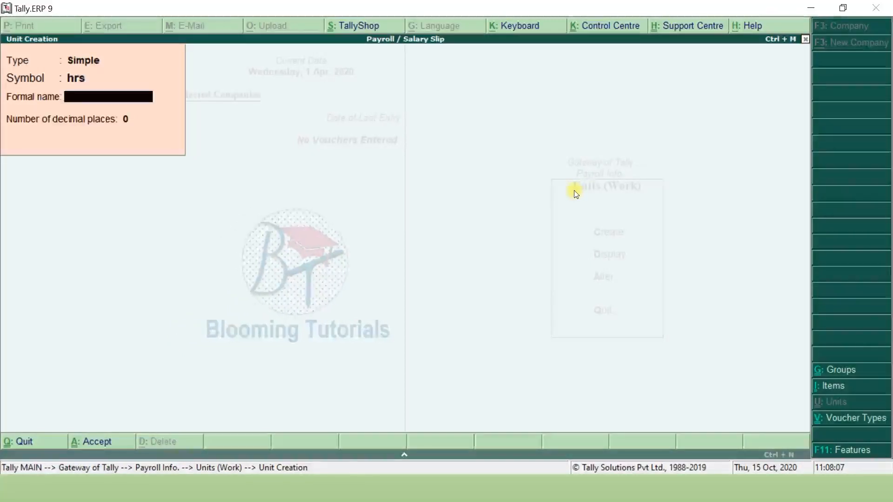
text(Hours)
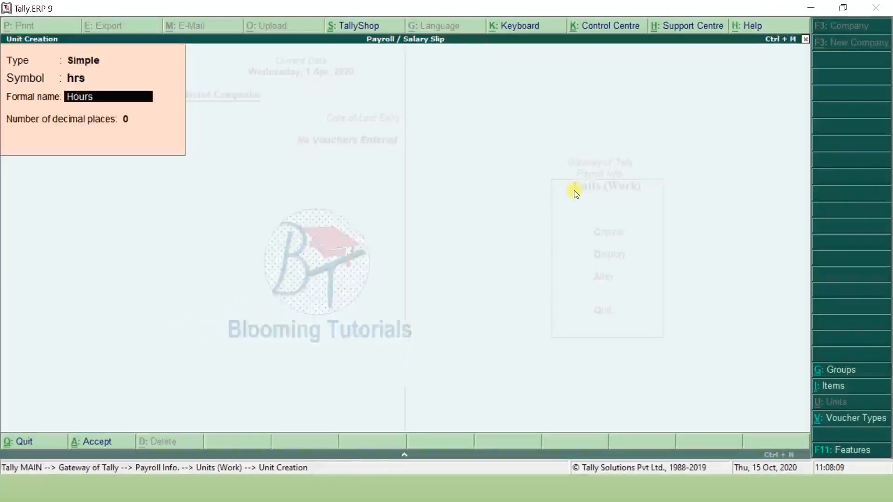
key(Return)
key(Return)
key(Return)
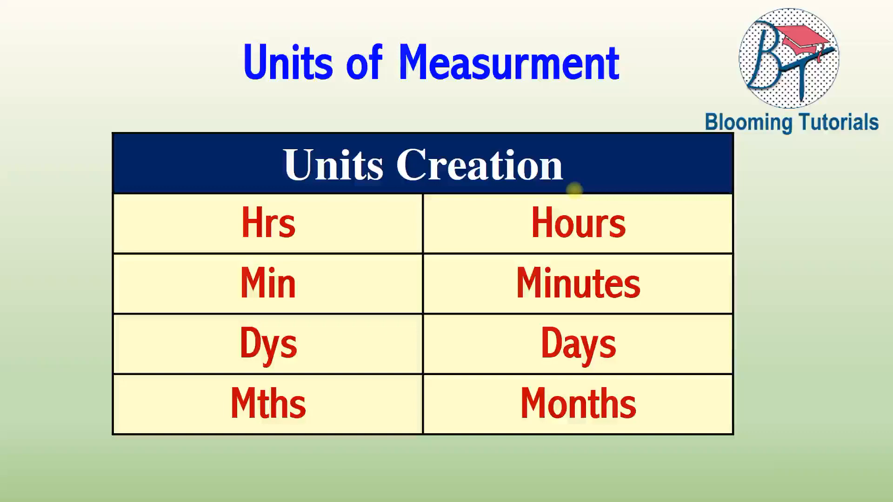
key(alt+Tab)
- Create the simple units min (Minutes) and dys (Days)
text(min)
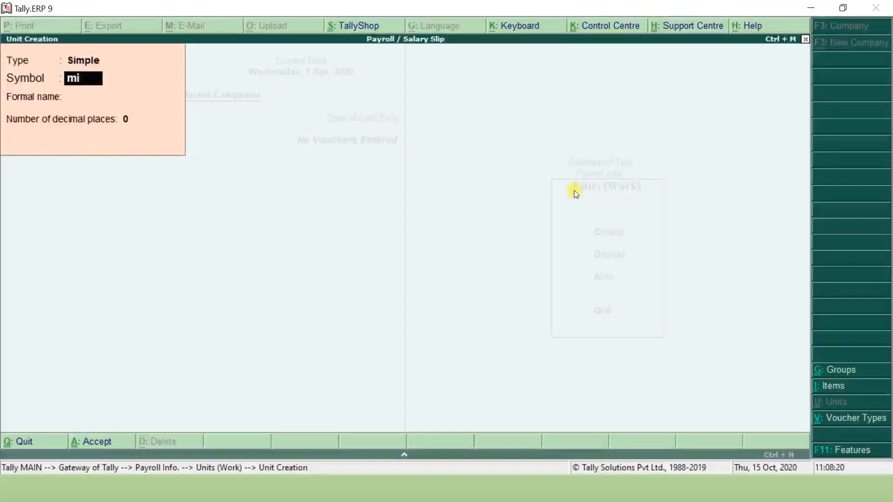
key(Return)
text(Minute)
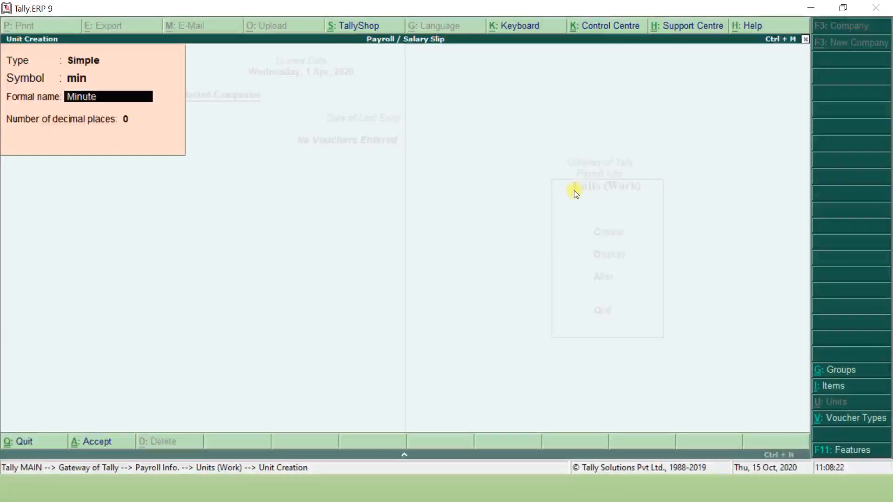
text(s)
key(Return)
key(Return)
text(dys)
key(Return)
text(Days)
key(Return)
key(Return)
key(Return)
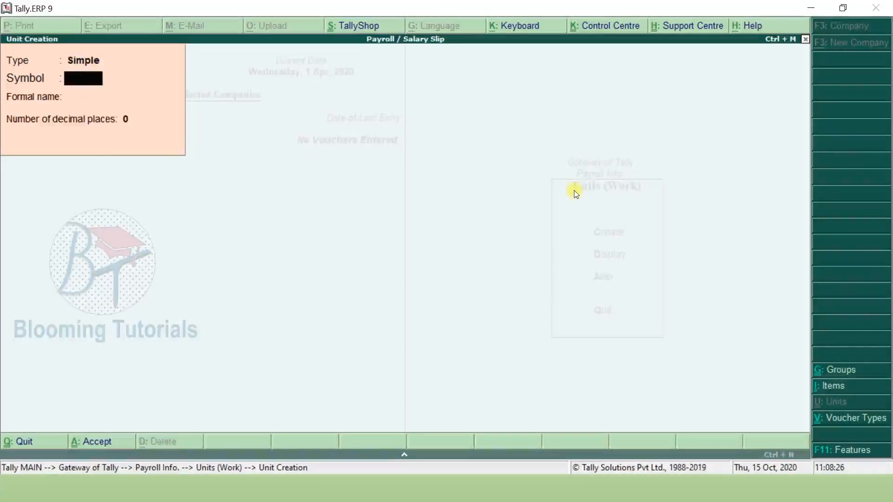
- Create the simple unit mths (Months), then exit unit creation
key(alt+Tab)
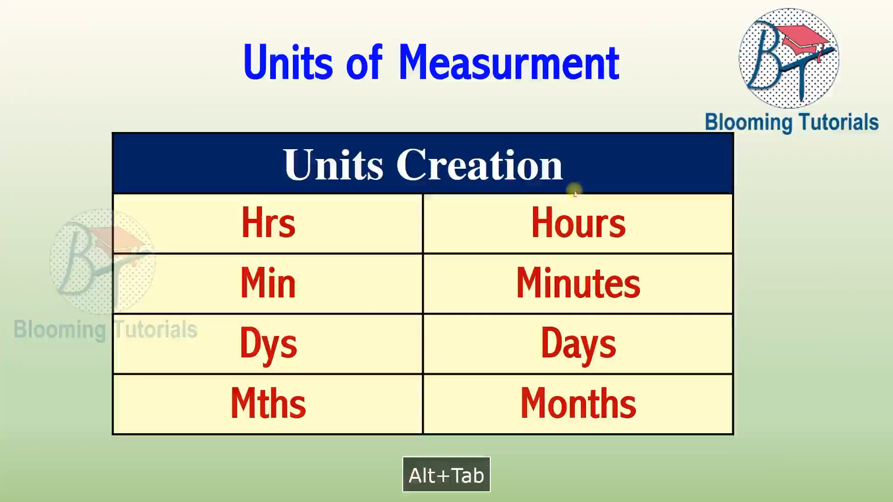
key(alt+Tab)
text(mths)
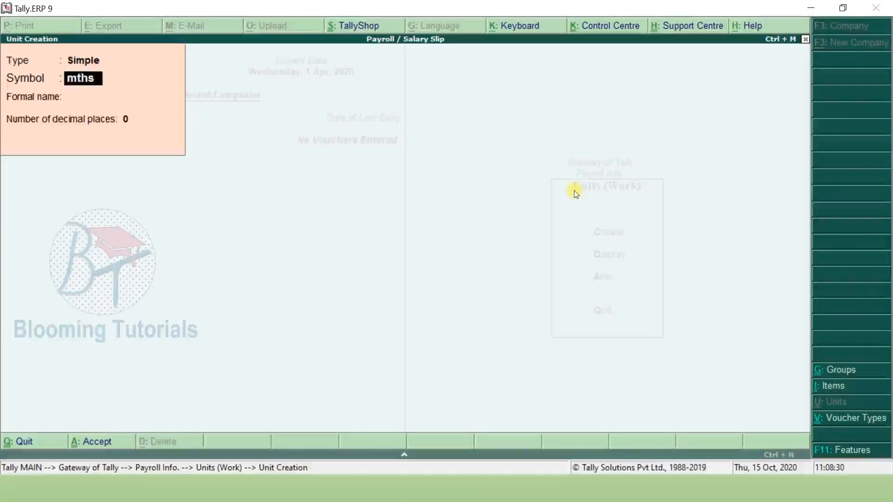
key(Return)
text(Months)
key(Return)
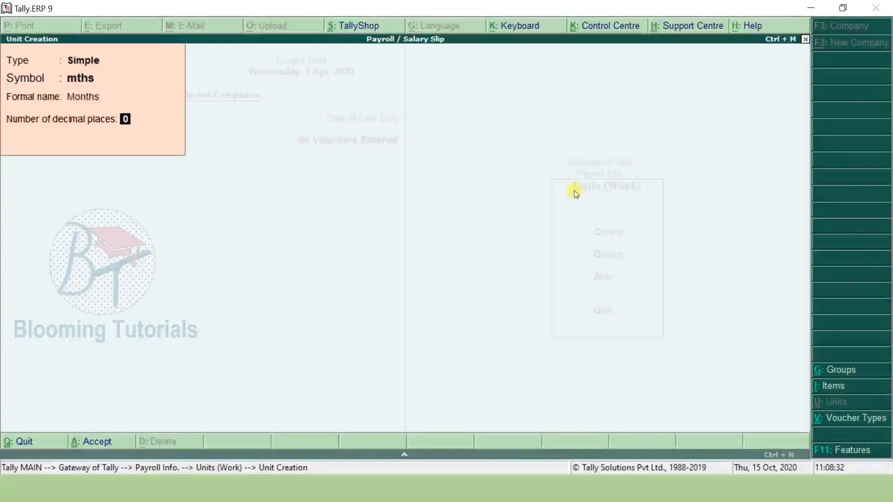
key(Return)
key(Return)
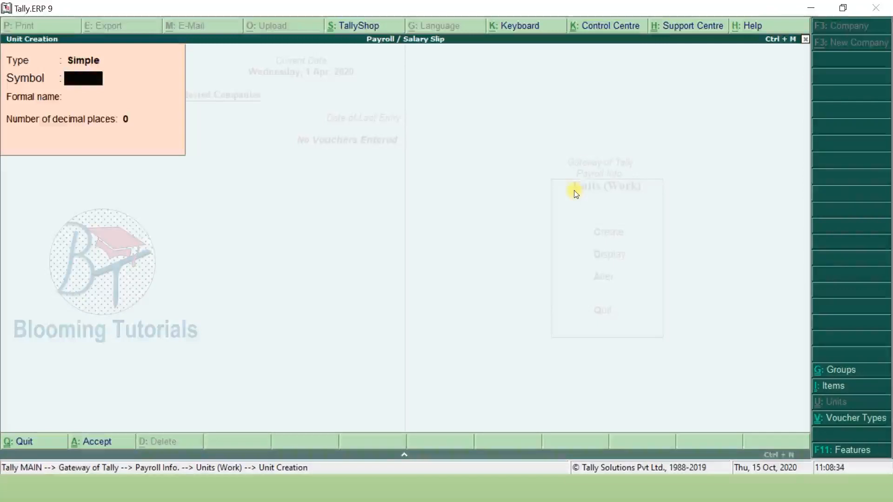
key(Escape)
key(Escape)
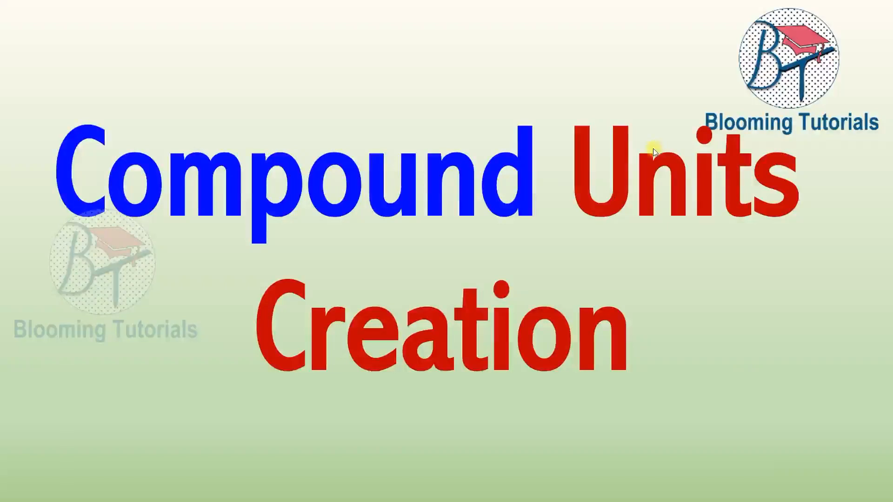
- Advance to the Compound Units table: Hrs of 60 Minutes, Months of 30 or 31 days
click(653, 148)
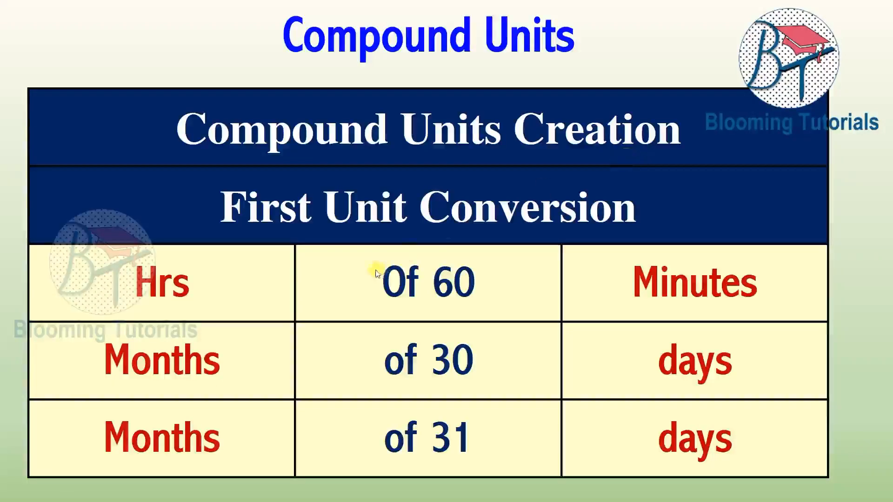
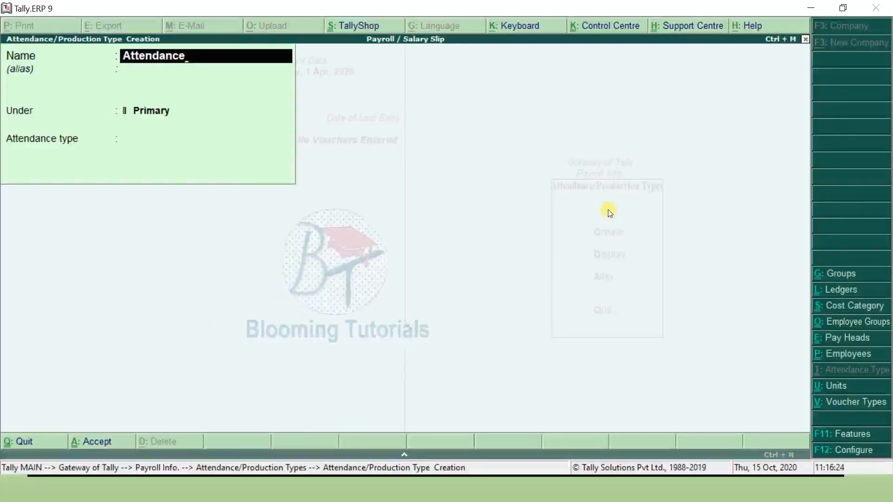
- Create Attendance under Primary as an Attendance/Leave with Pay type
key(Return)
key(Return)
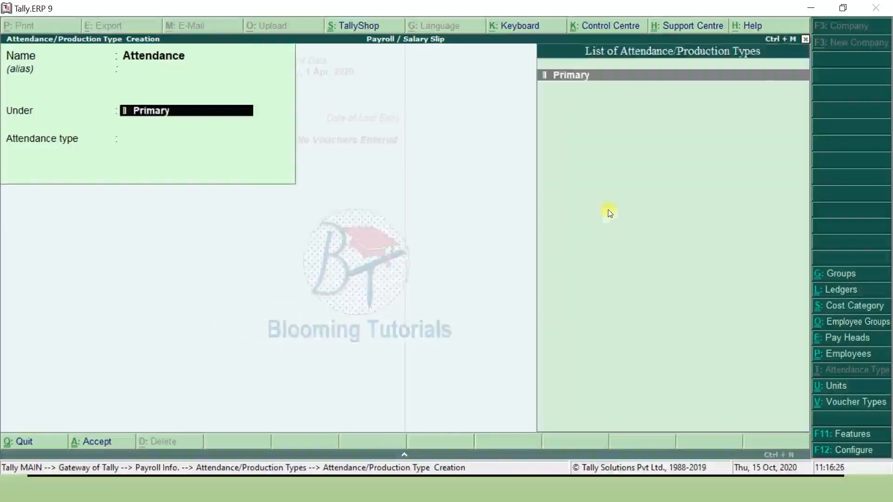
key(Return)
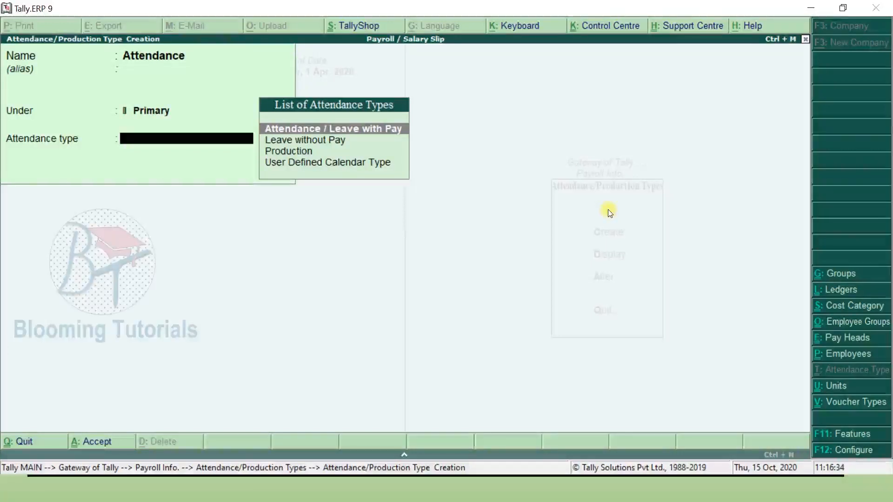
key(Return)
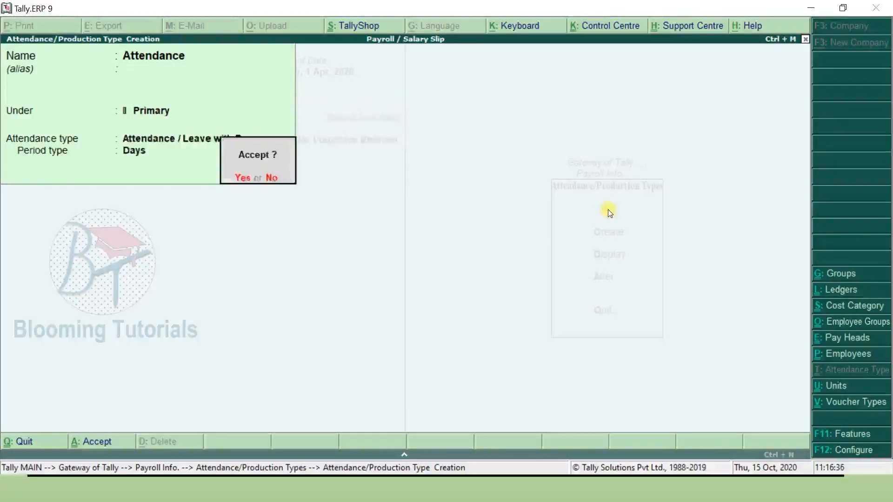
key(Return)
key(F9)
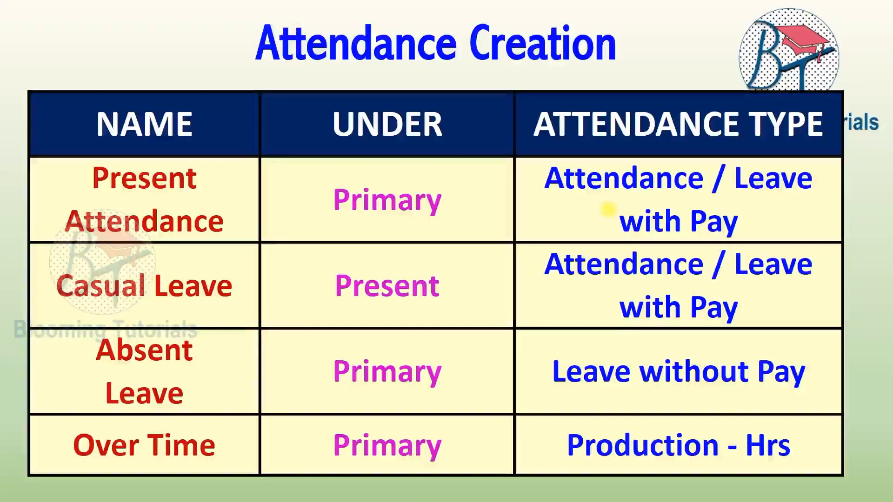
key(alt+Tab)
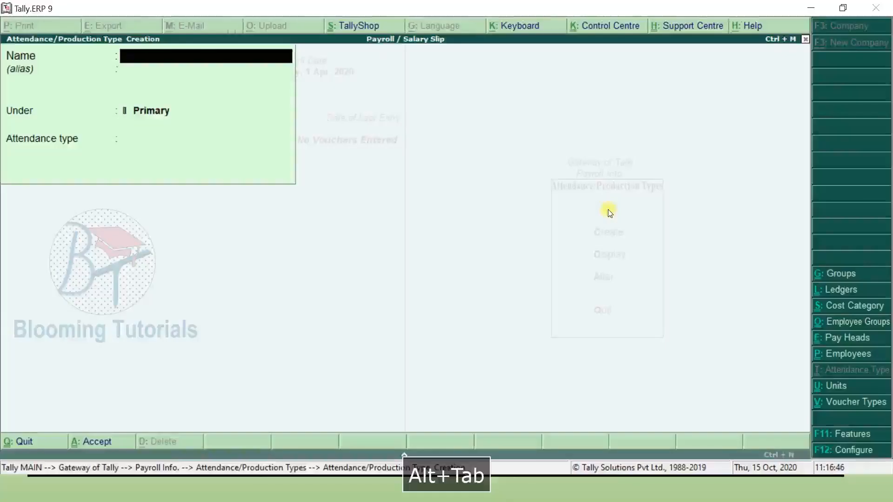
- Add Casual Leave and Festival Leave under Attendance as paid leave types
text(Casual Leave)
key(Return)
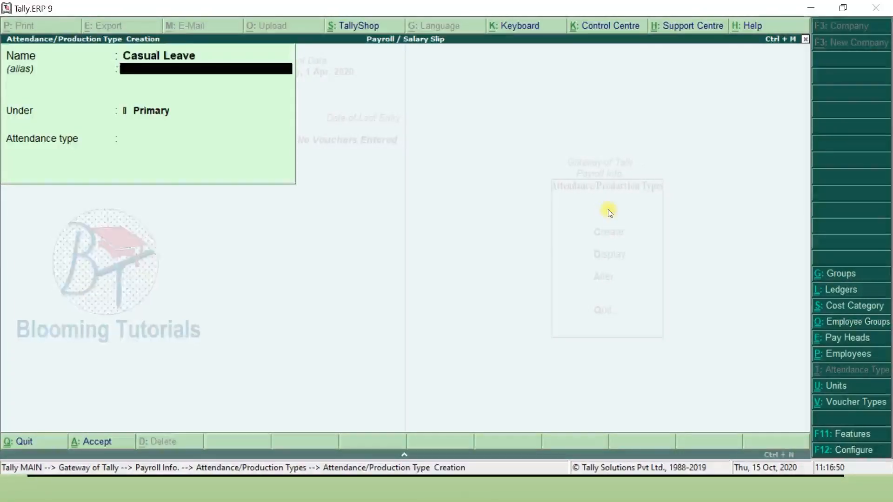
key(Return)
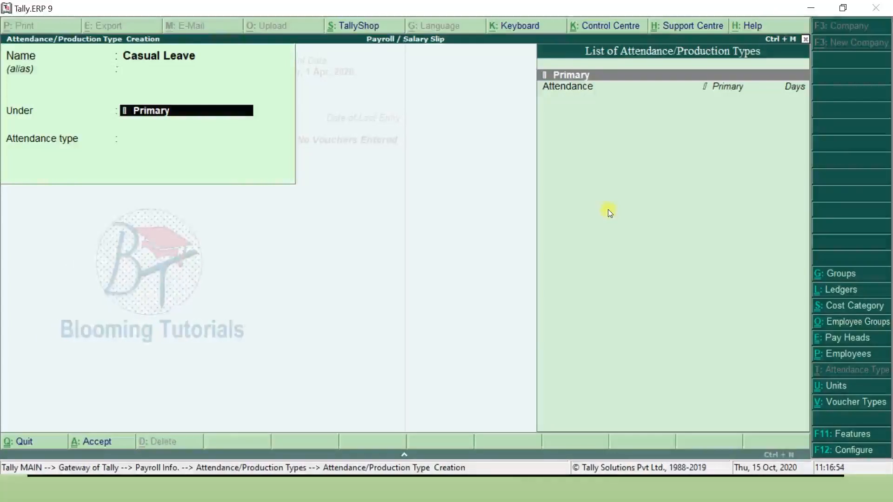
key(Down)
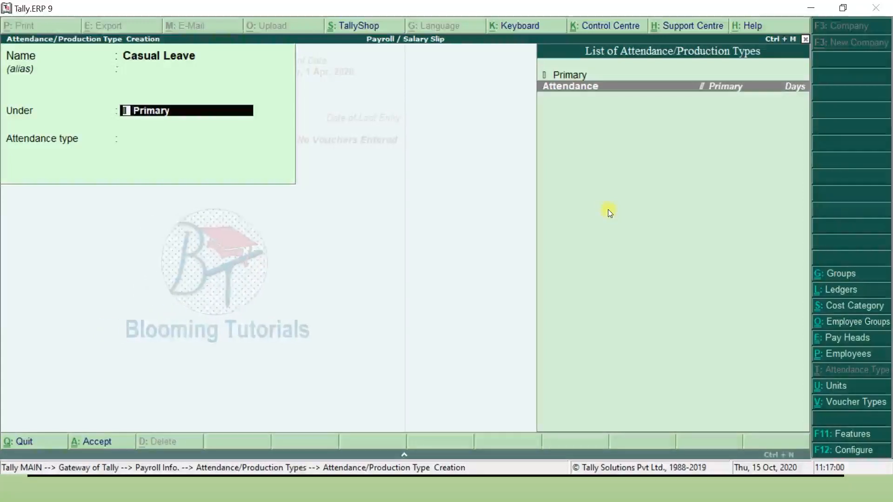
key(Return)
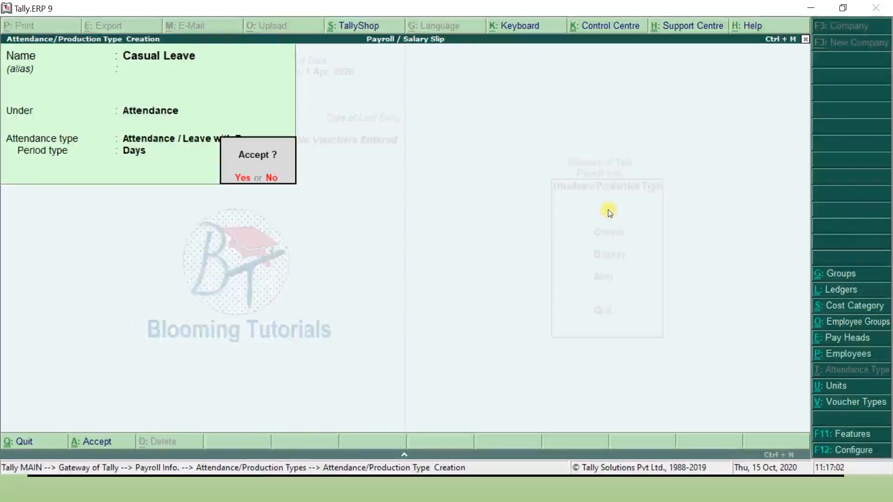
key(Return)
text(Festival)
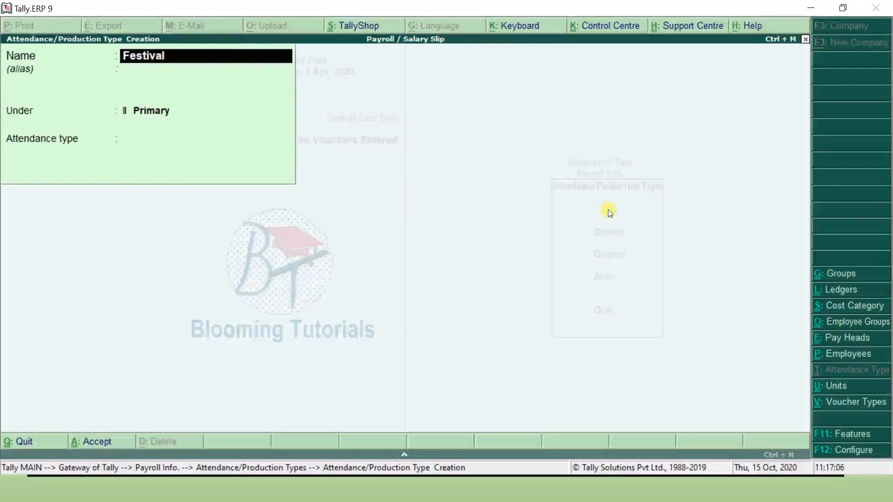
text( Leave)
key(Return)
key(Return)
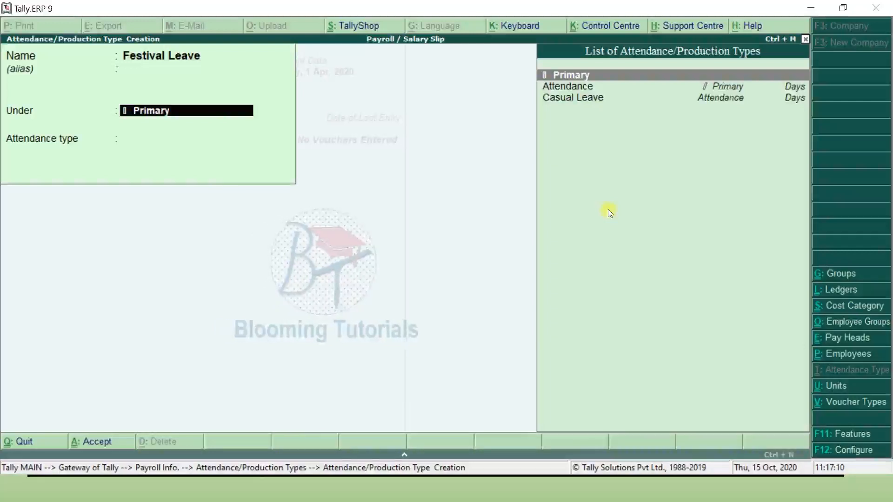
key(Down)
key(Return)
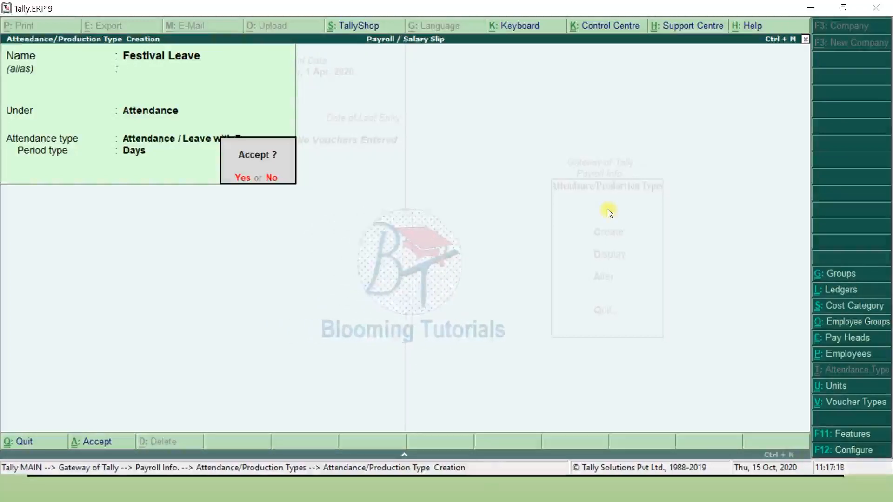
key(Return)
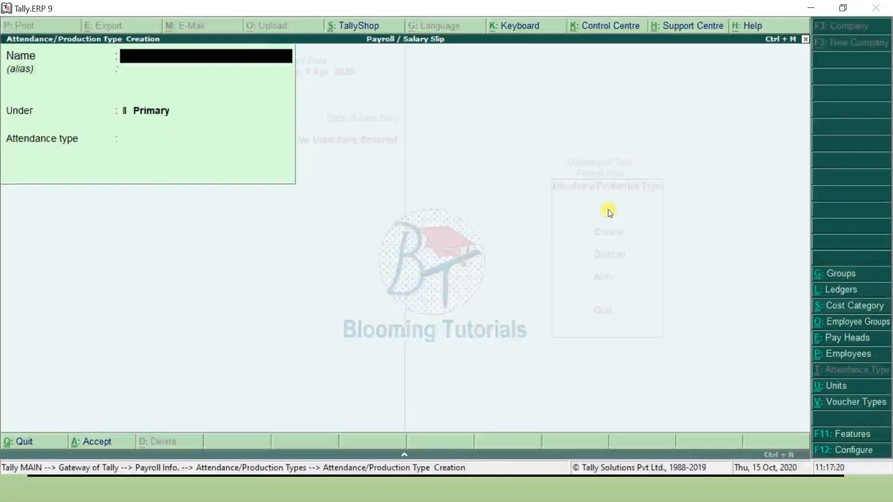
key(F9)
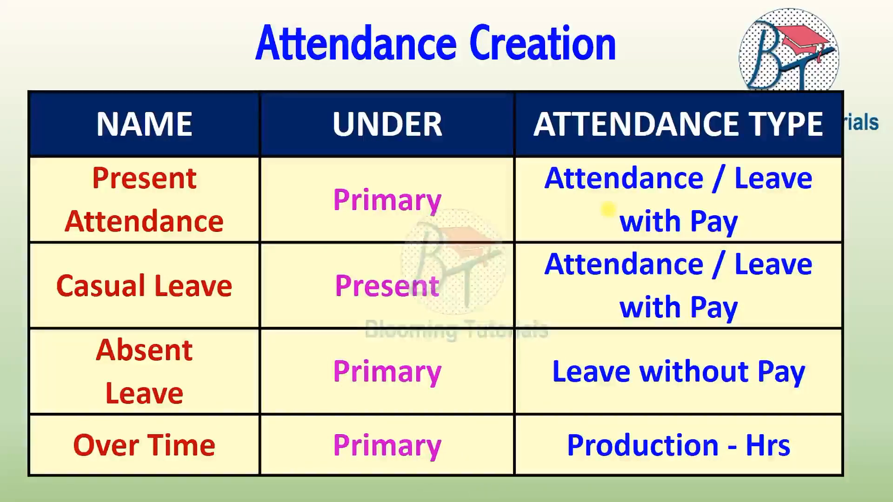
- Create Leave under Primary as a Leave without Pay type
key(alt+Tab)
text(Lea)
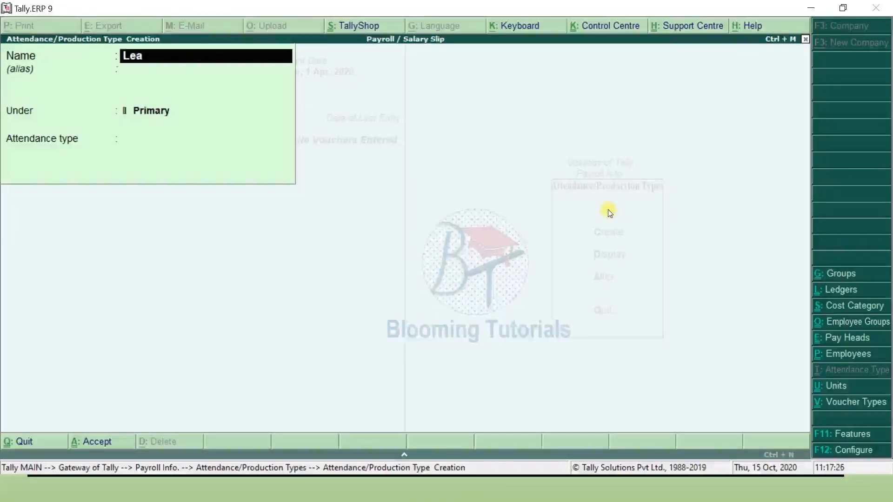
text(ve)
key(Return)
key(Return)
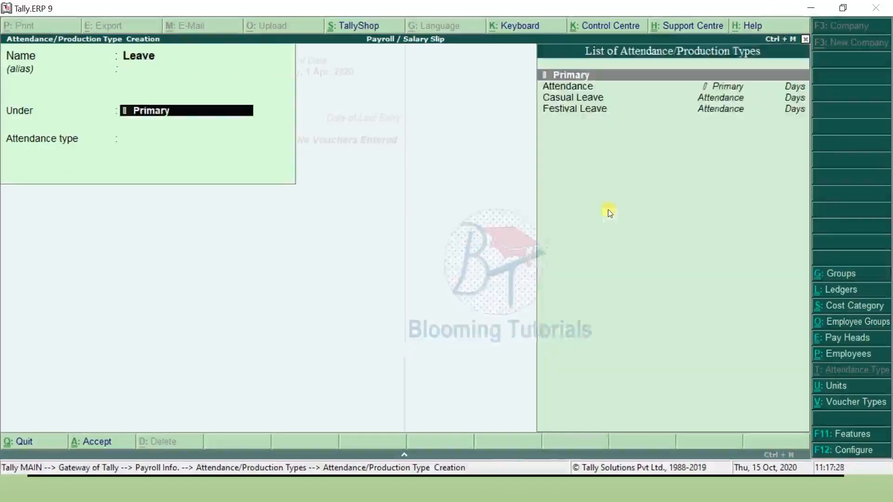
key(Return)
key(Down)
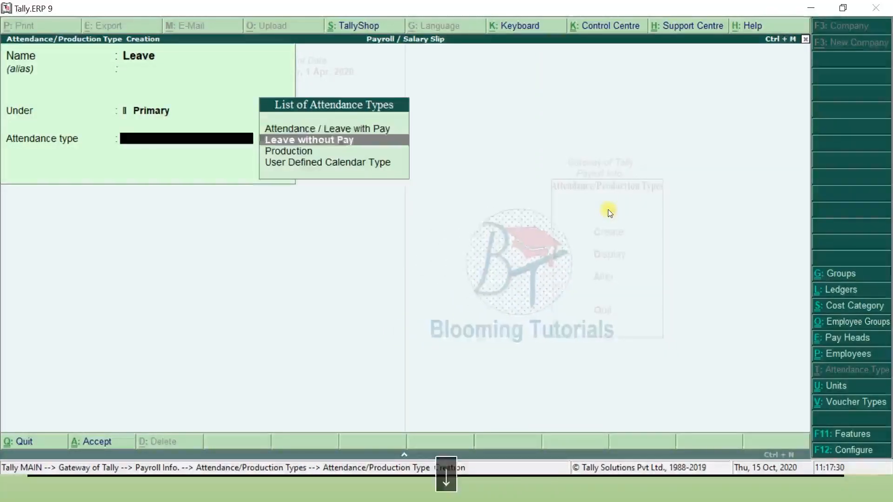
key(Return)
key(Return)
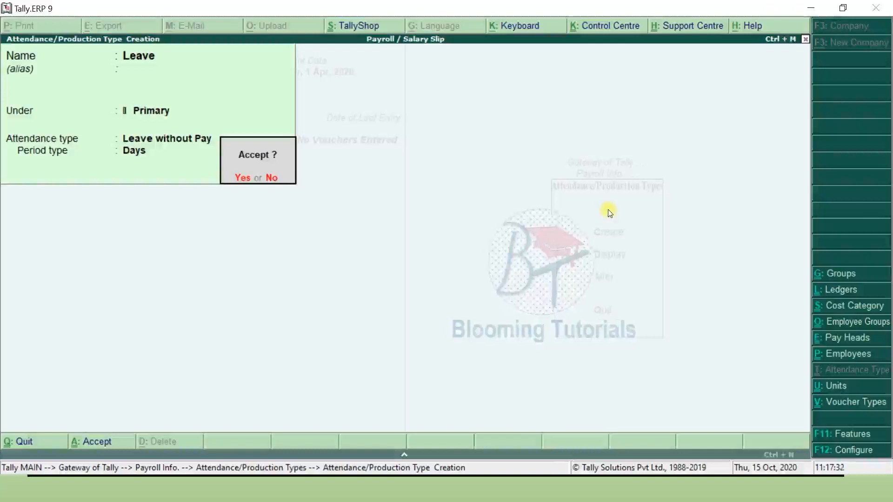
key(Return)
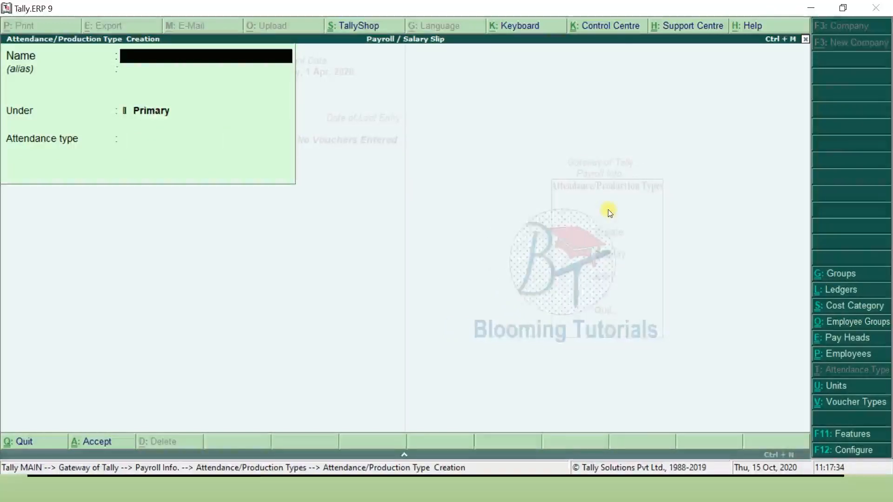
key(alt+Tab)
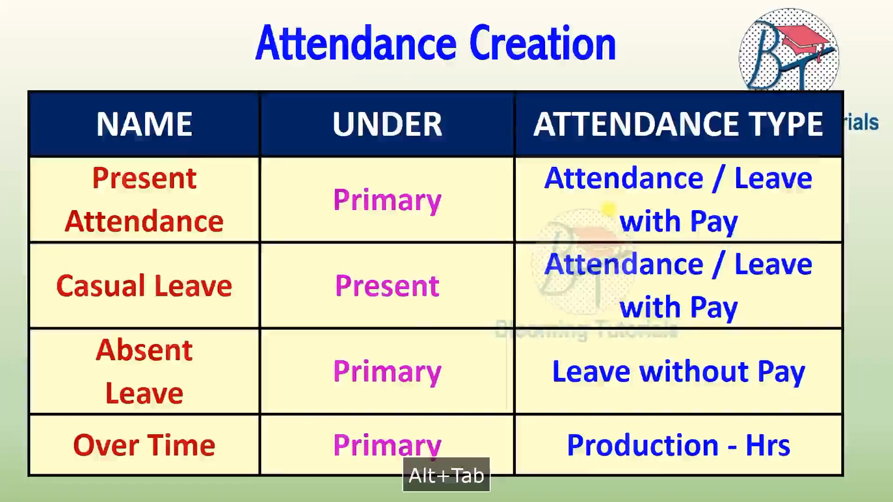
key(alt+Tab)
- Create Over Time under Primary as a Production type in hrs of 60 min, then close the form
text(Over Time)
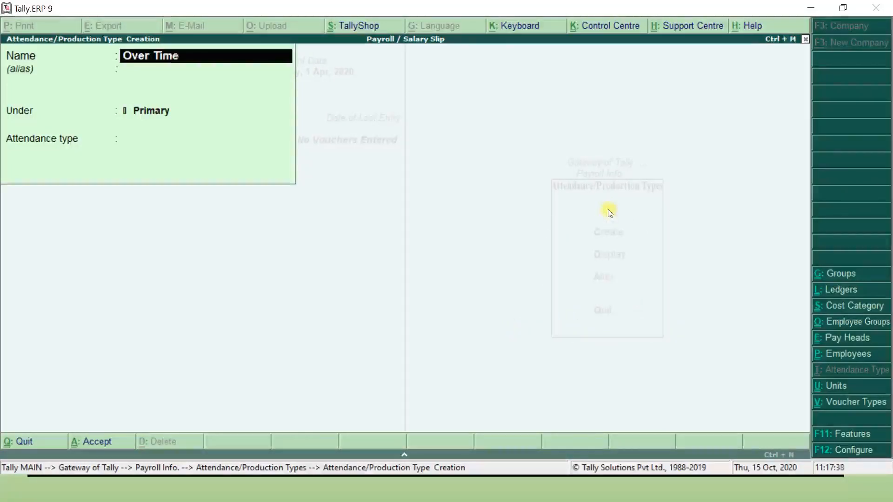
key(Return)
key(Return)
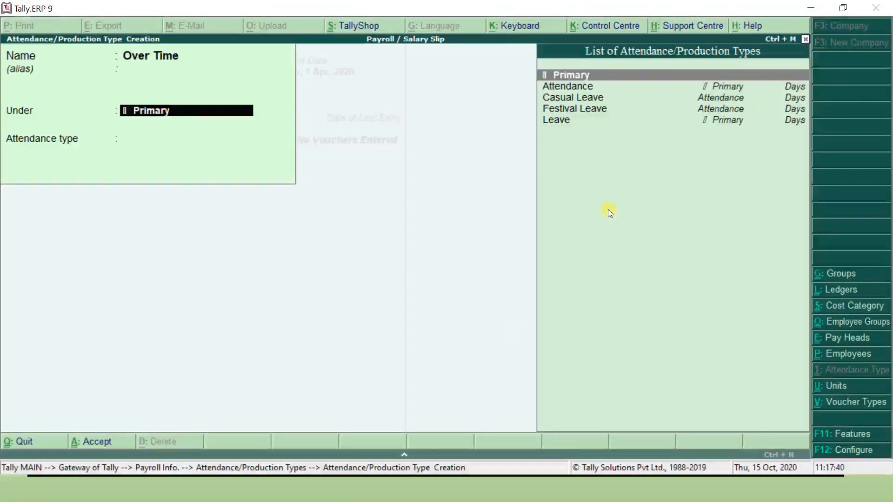
key(Return)
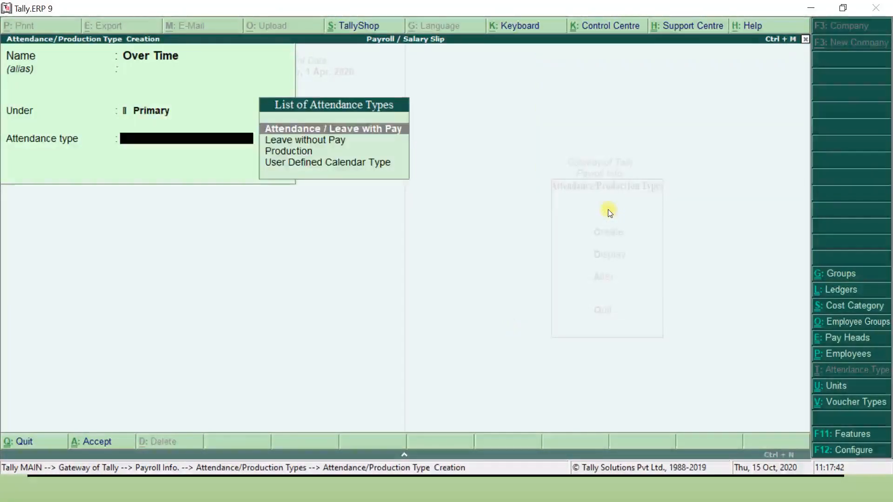
key(Down)
key(Down)
key(Return)
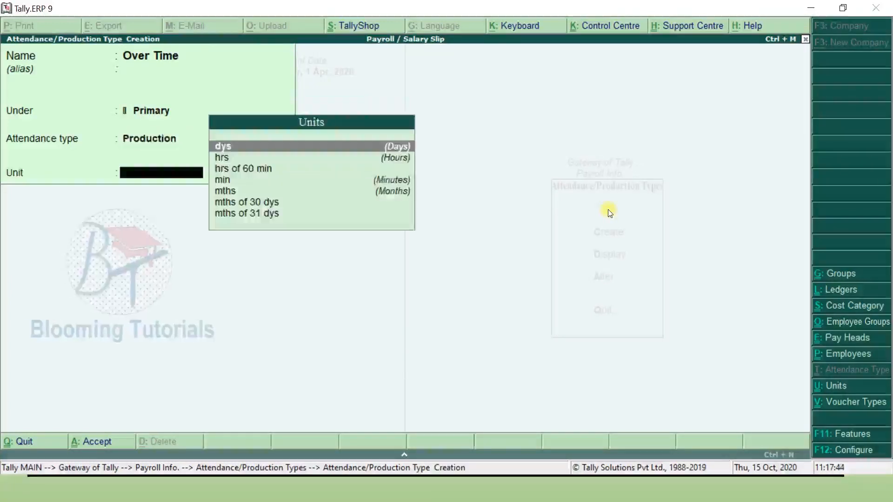
key(Down)
key(Down)
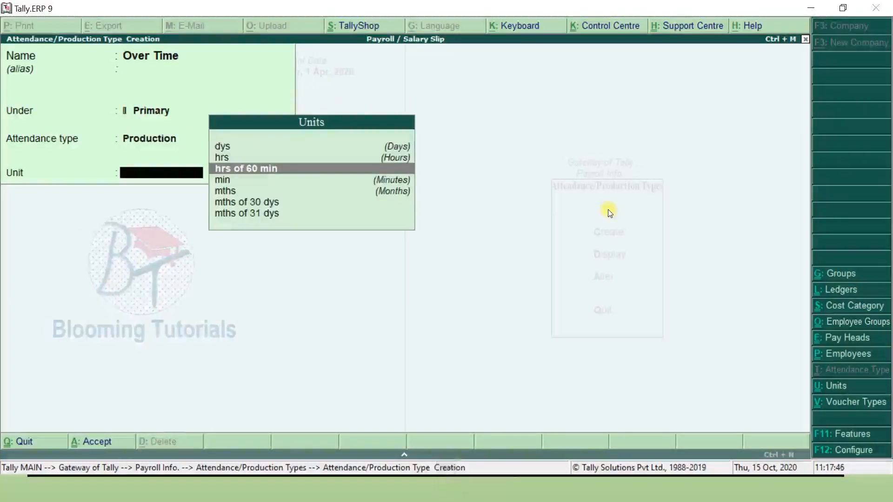
key(Return)
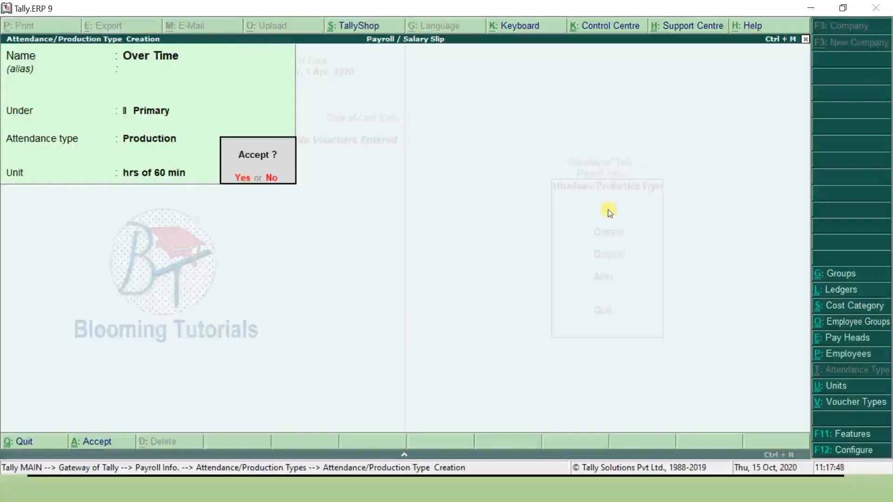
key(Return)
key(Escape)
key(Escape)
key(Escape)
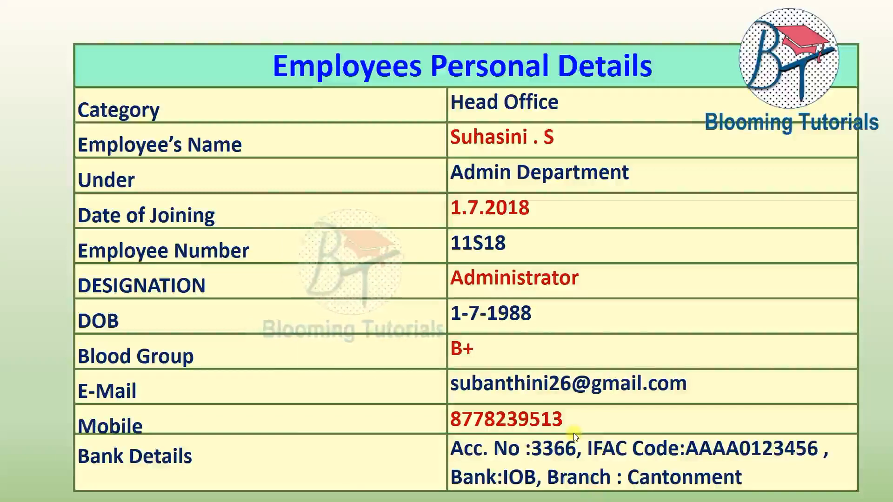
- Switch back from the reference slide to Tally's payroll setup
key(F9)
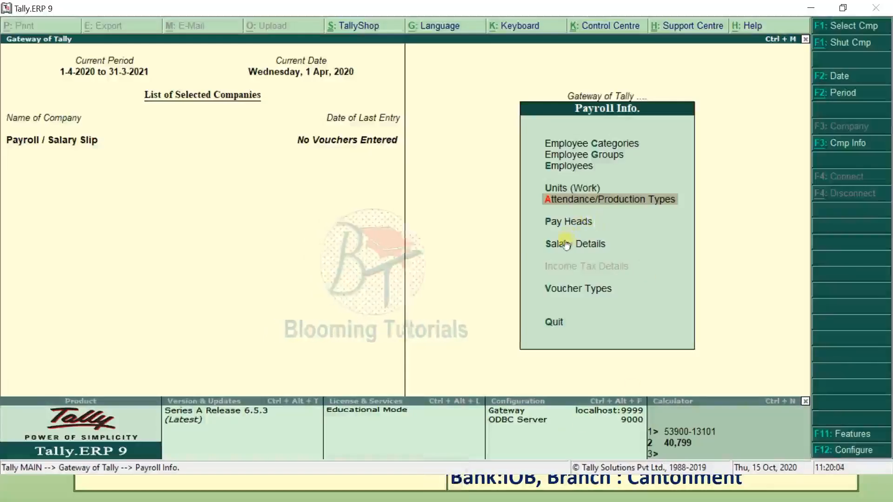
- Start a new single employee with category Head Office
click(579, 166)
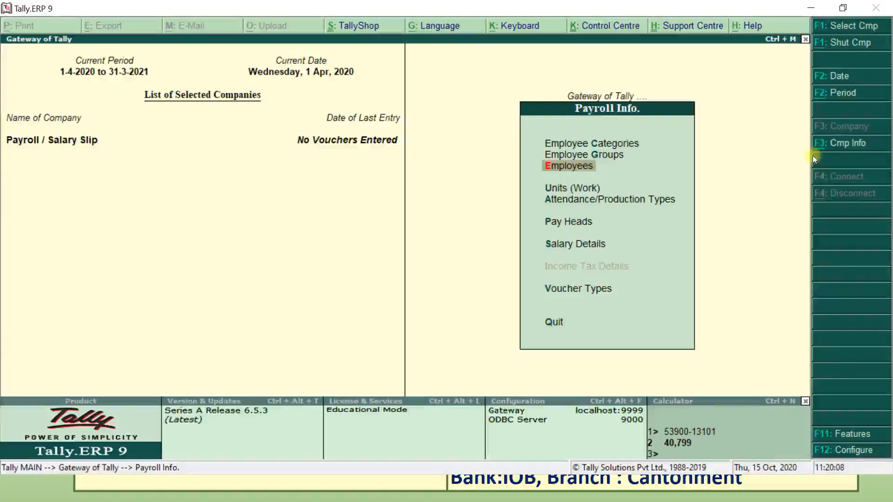
key(Return)
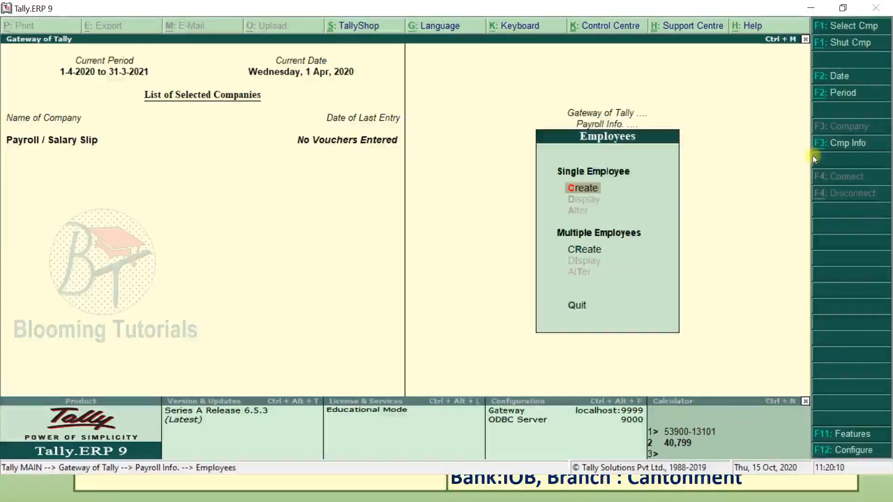
key(Return)
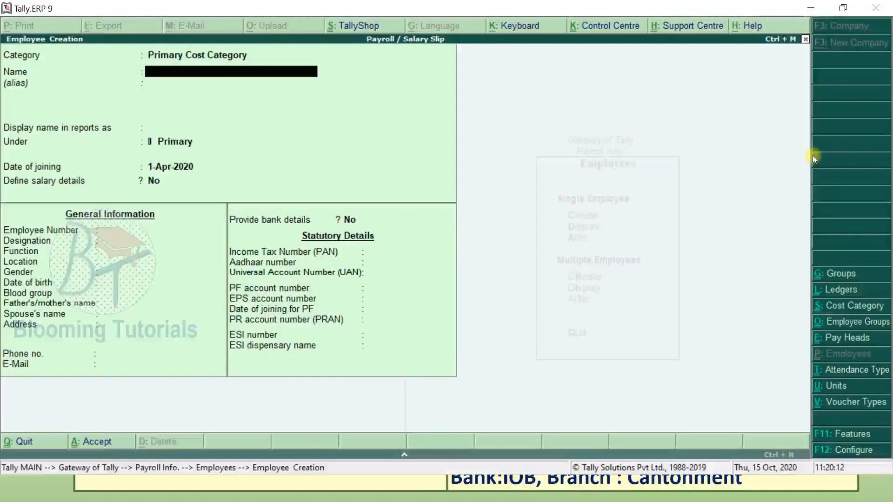
key(Up)
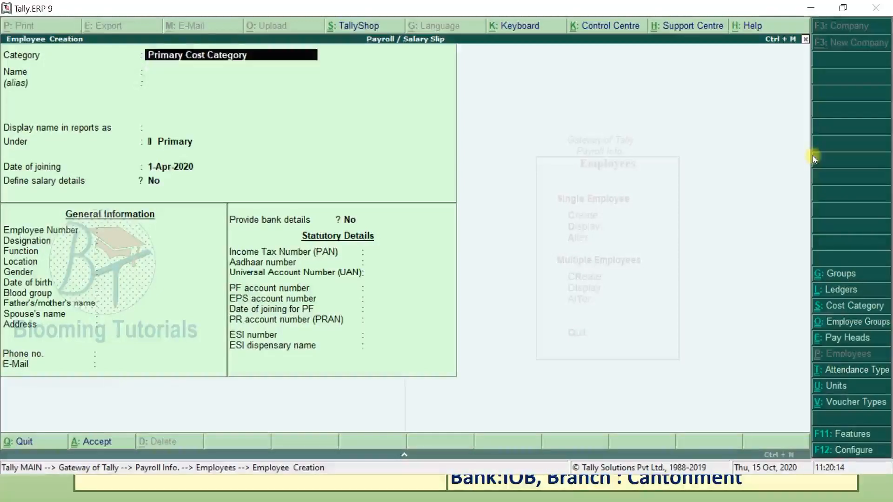
text(H)
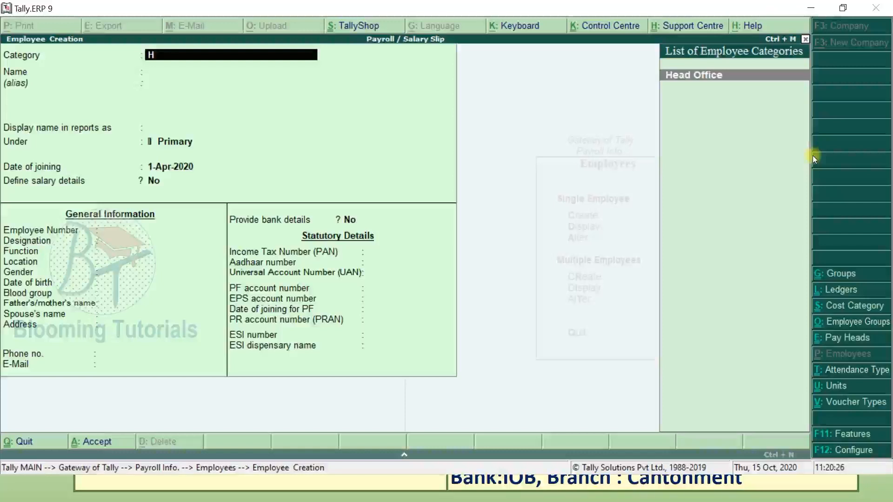
key(Return)
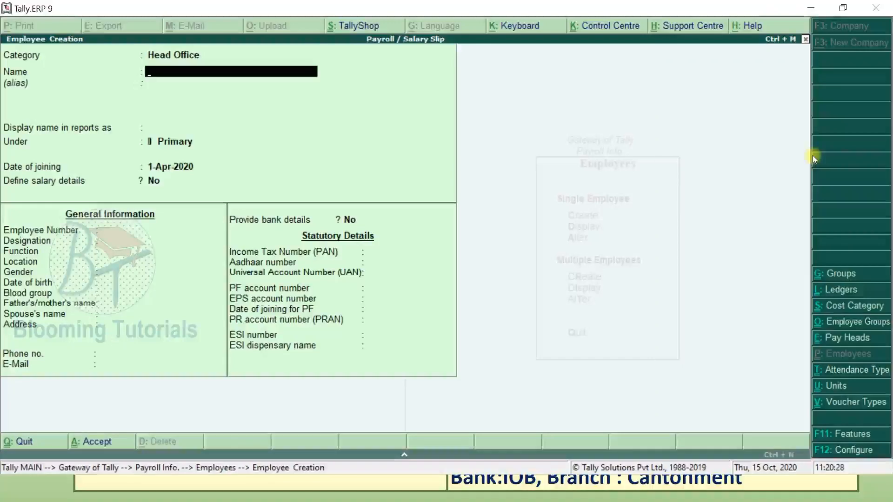
key(alt+Tab)
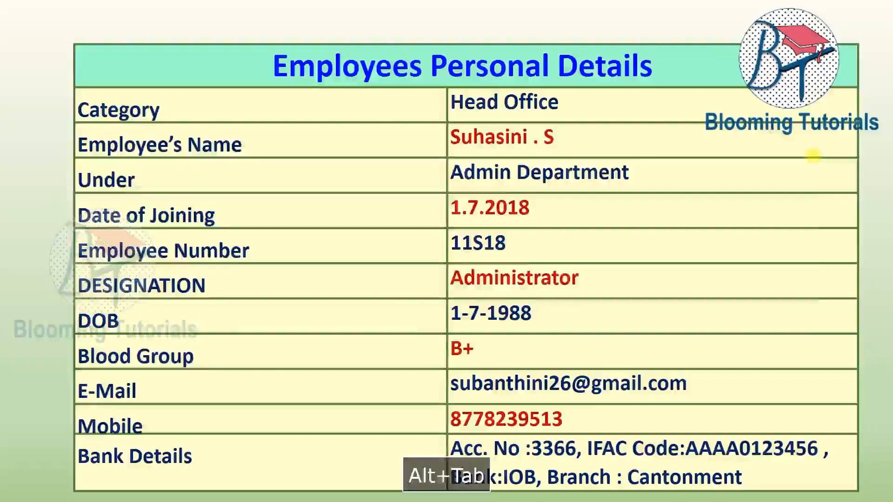
key(alt+Tab)
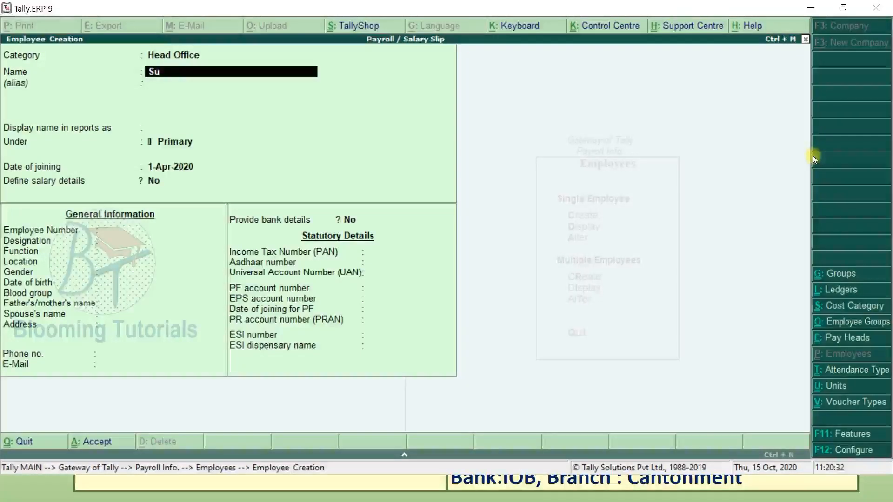
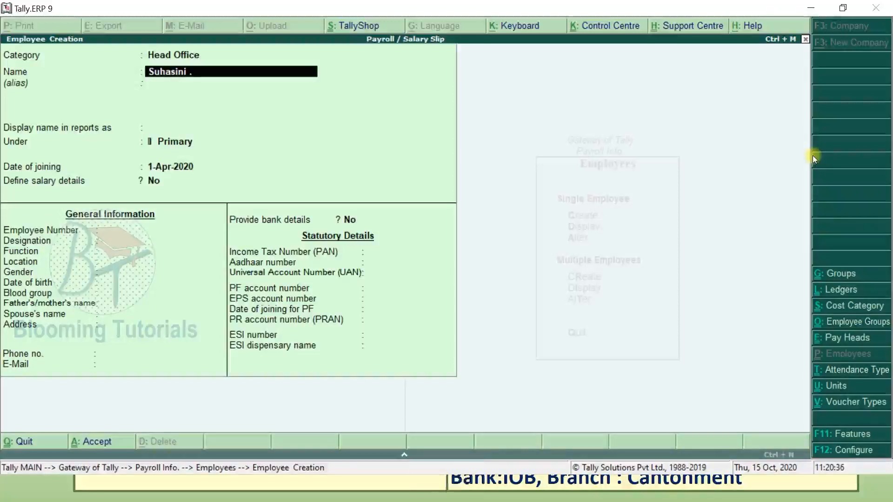
- Enter the employee's name and place them under Admin Department
key(Return)
key(Return)
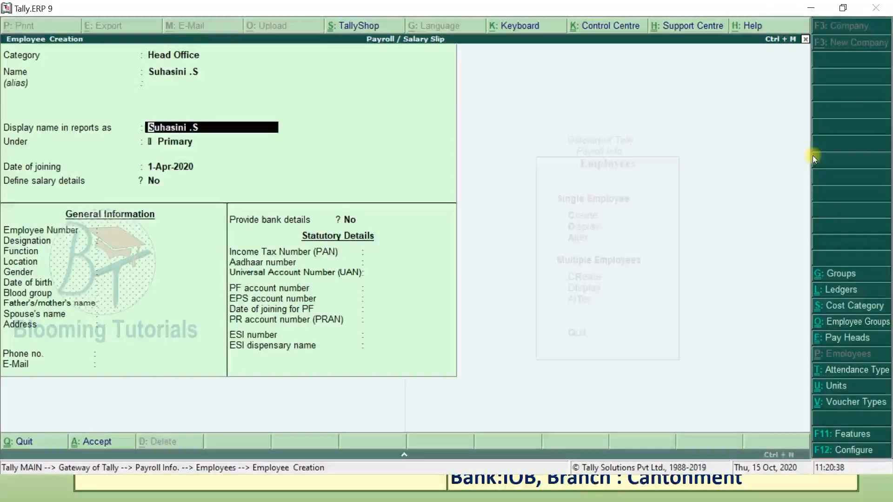
key(Return)
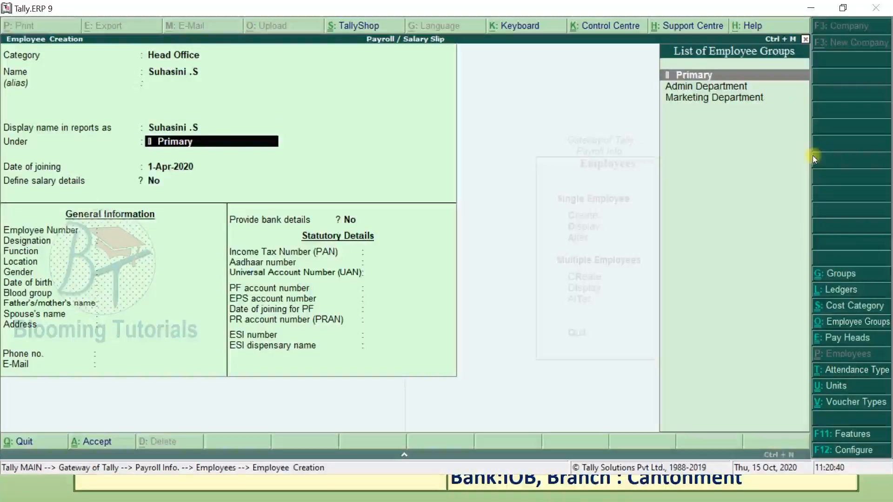
key(alt+Tab)
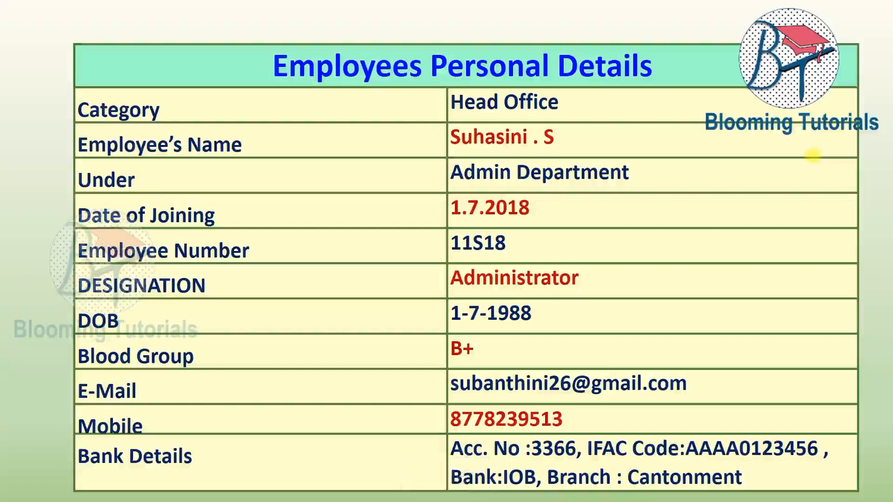
key(alt+Tab)
key(Down)
key(Return)
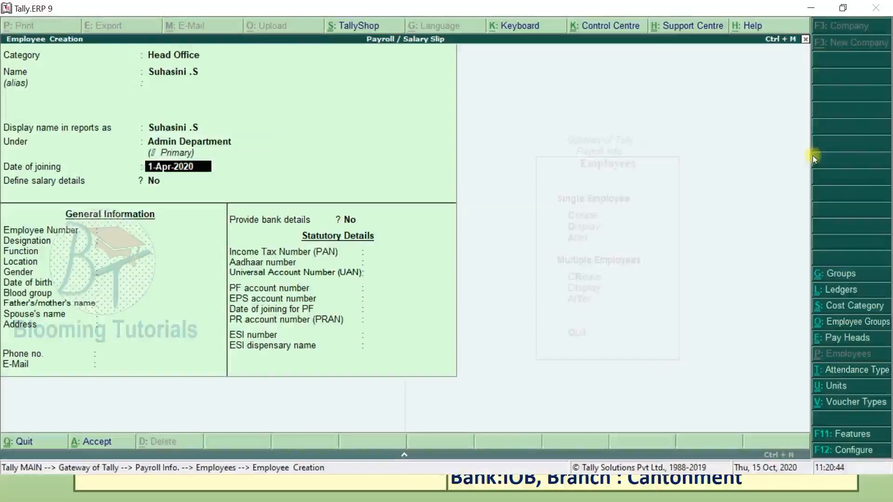
key(alt+Tab)
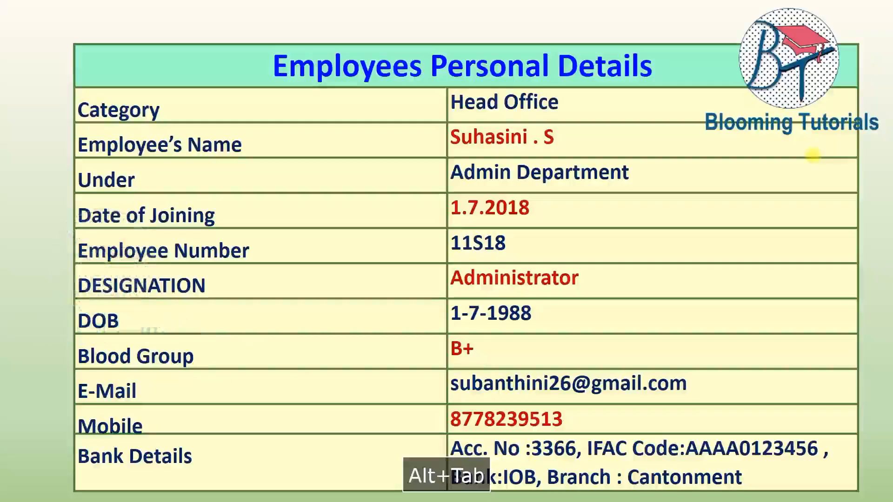
key(alt+Tab)
- Enter joining date 1-Jul-2018, employee number 11S18 and designation Administrator
text(1.7.2)
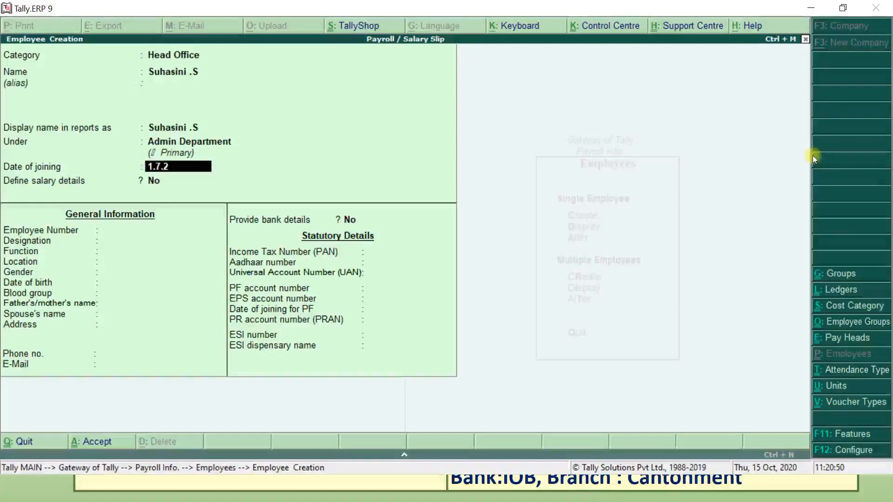
text(001)
key(BackSpace)
key(BackSpace)
text(18)
key(Return)
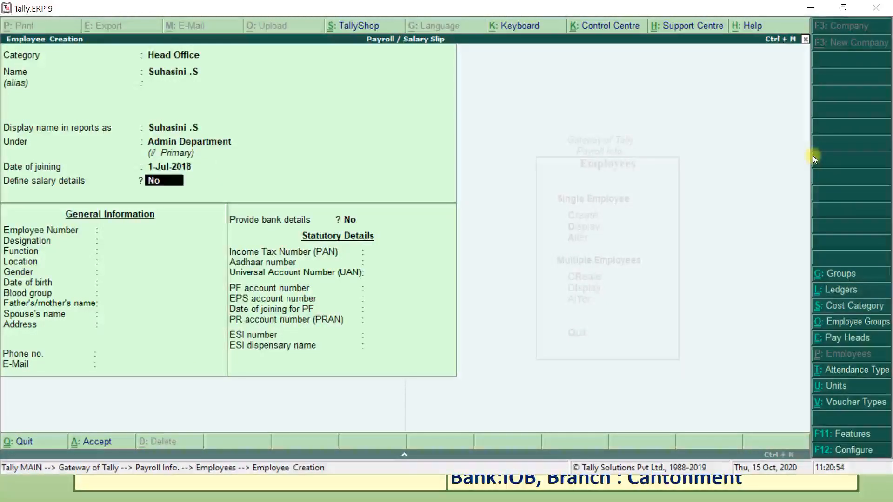
key(Return)
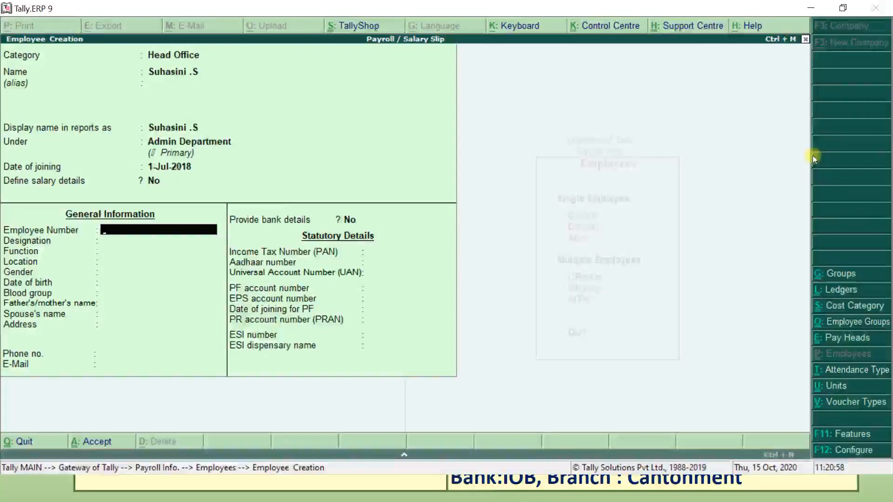
key(alt+Tab)
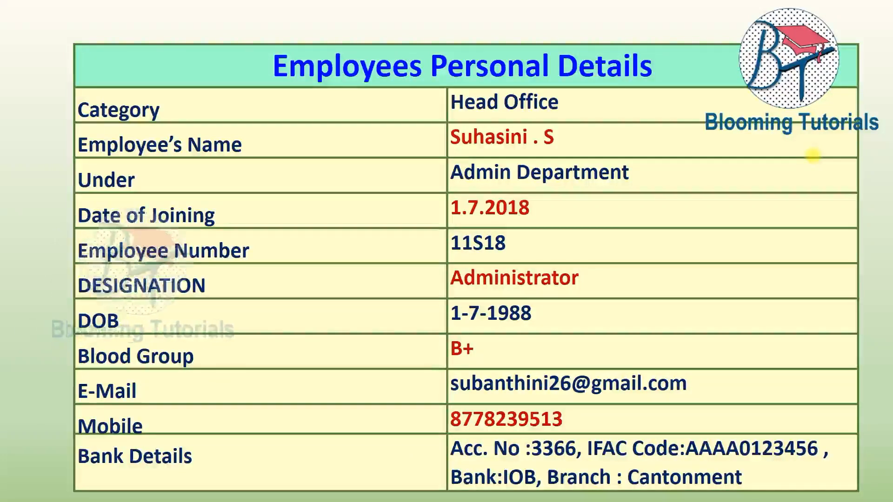
key(alt+Tab)
text(1S18)
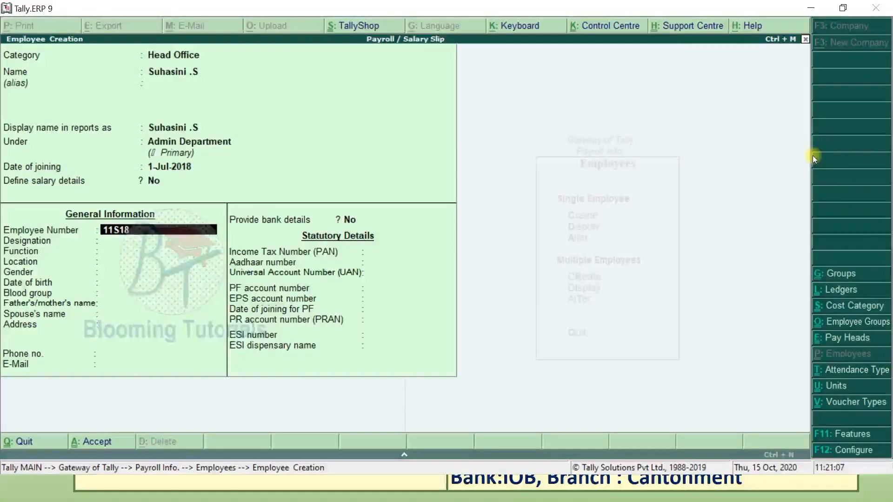
key(Return)
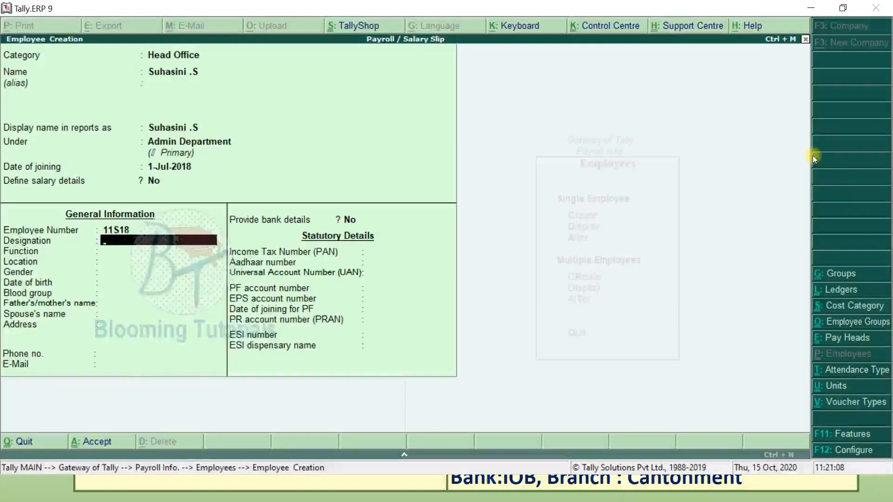
key(alt+Tab)
key(alt+Tab)
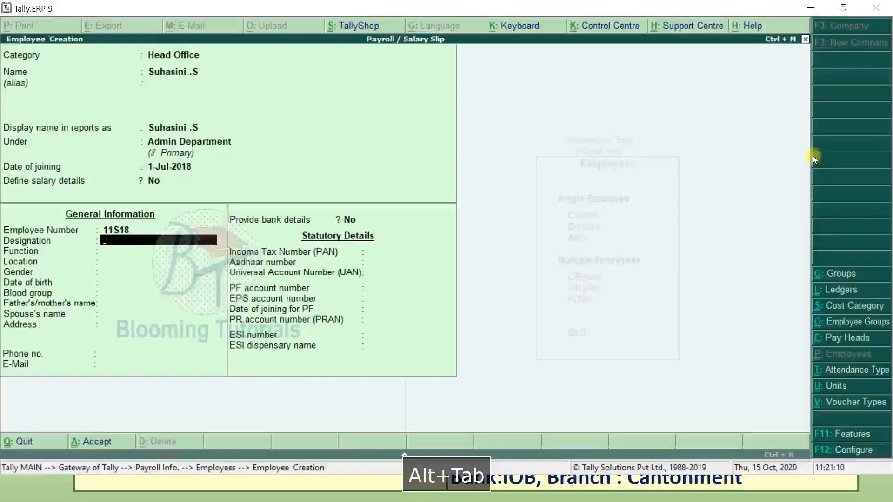
text(Admin)
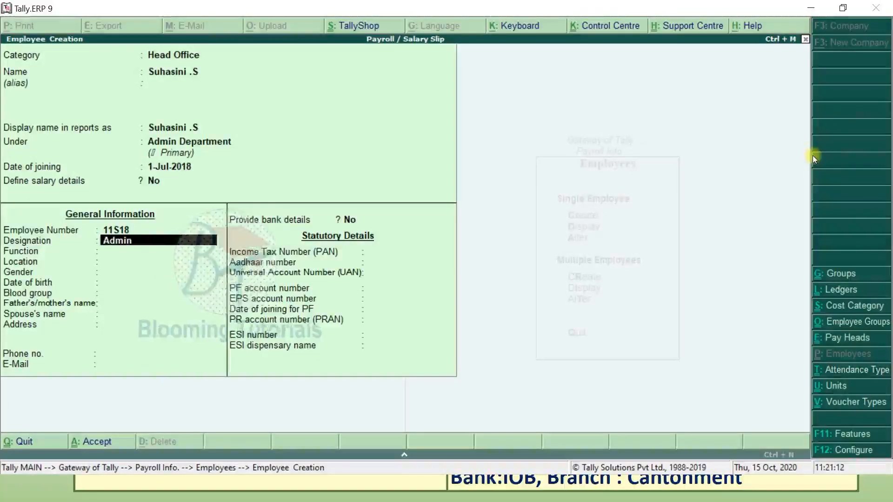
text(istrator)
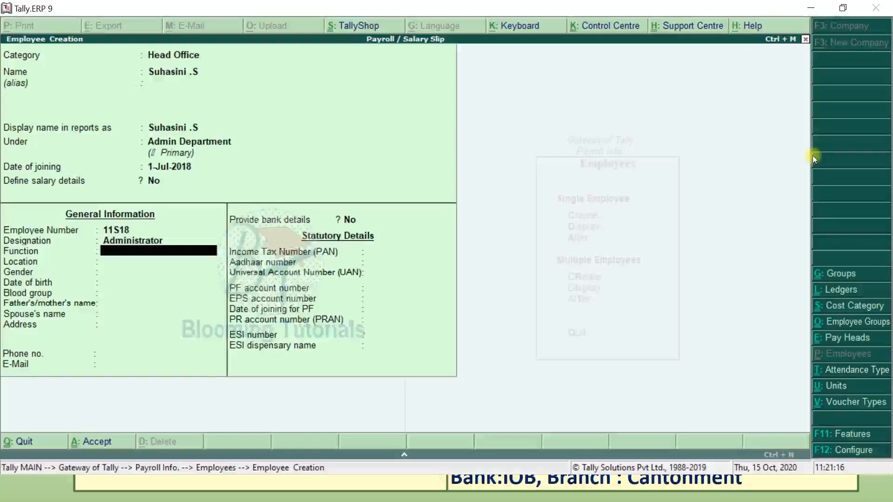
text(Maintain a)
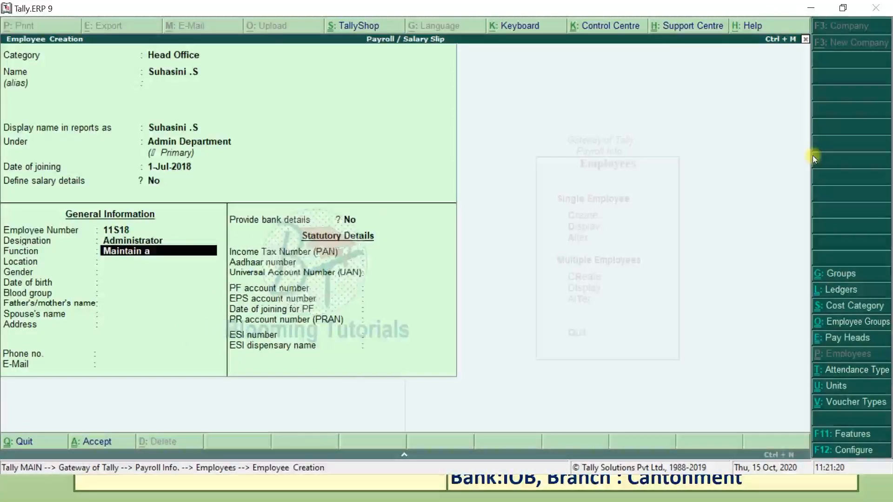
text(dmin Dep)
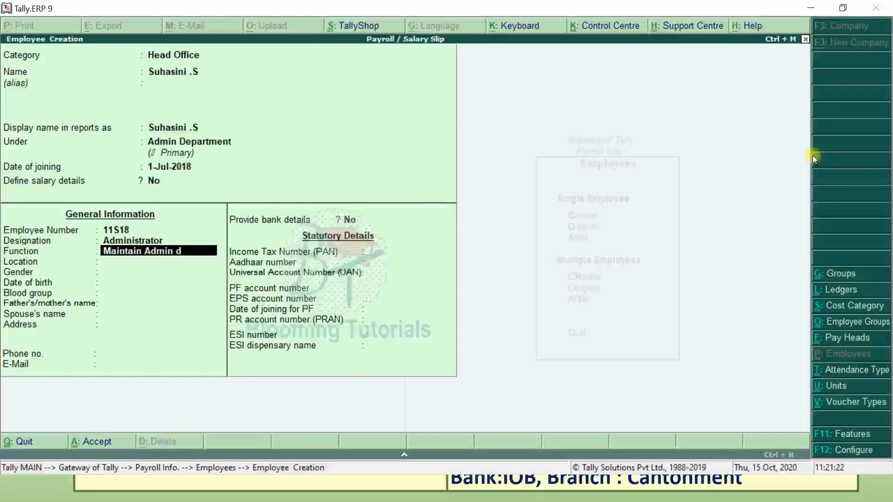
text(Trichy)
key(Return)
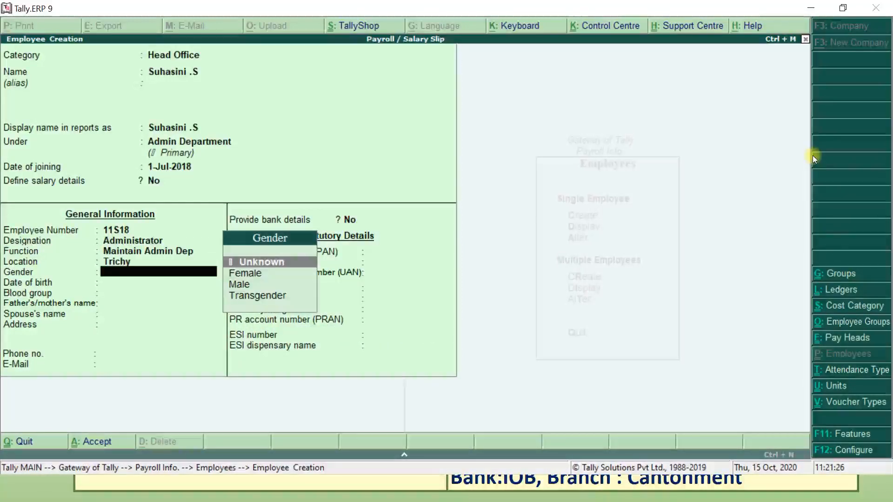
key(Down)
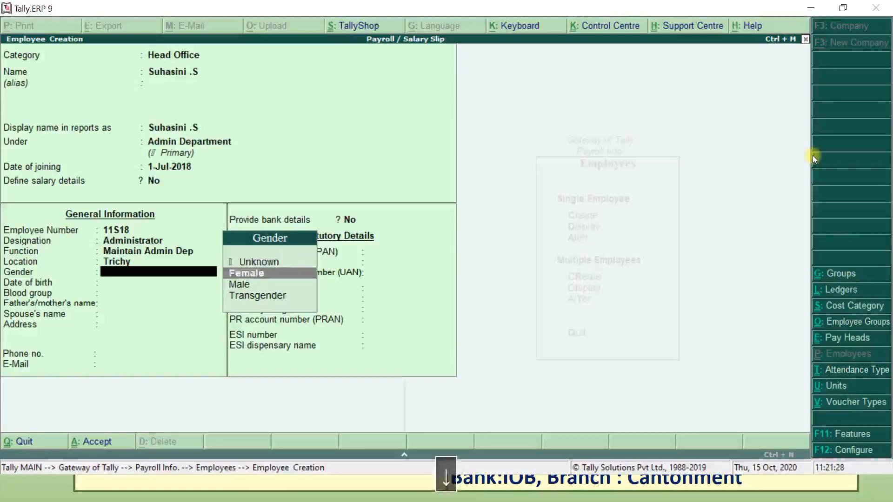
key(Return)
key(alt+Tab)
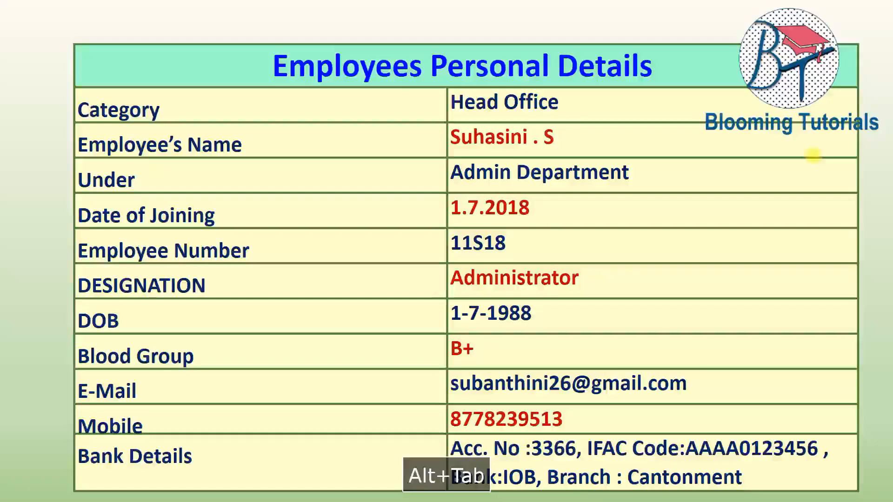
key(alt+Tab)
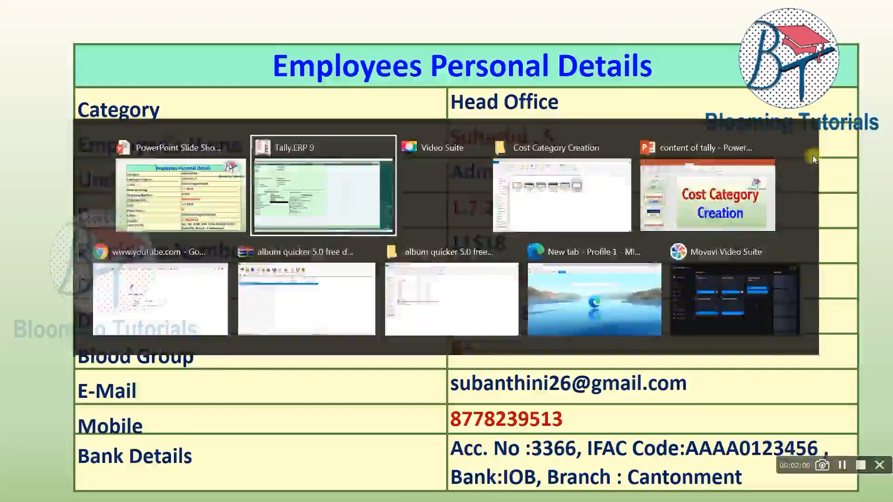
text(1.7.1988)
key(Return)
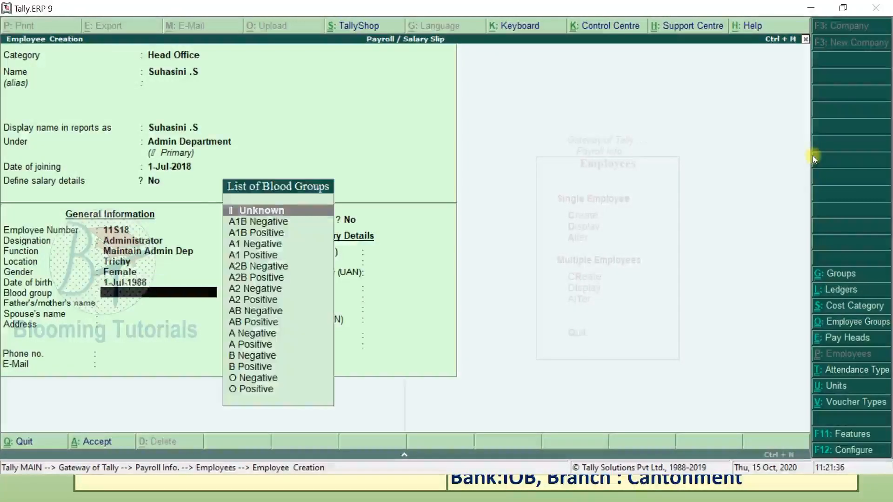
text(b)
key(Down)
key(Down)
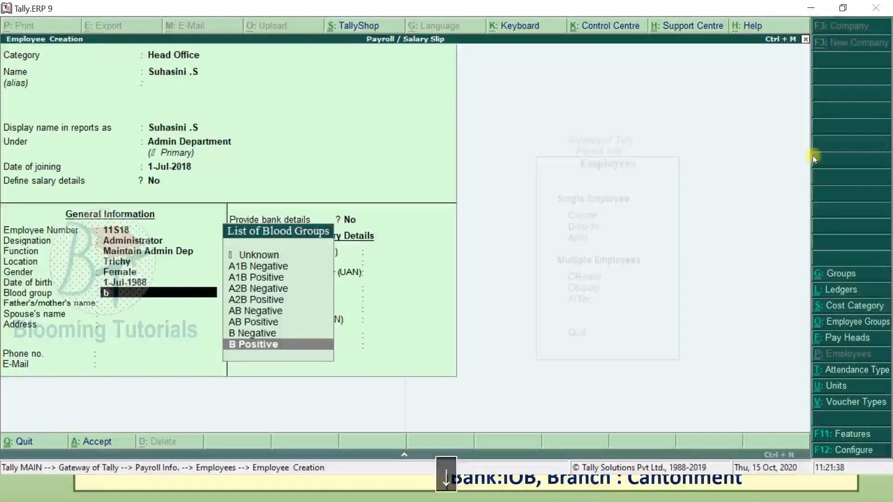
key(Return)
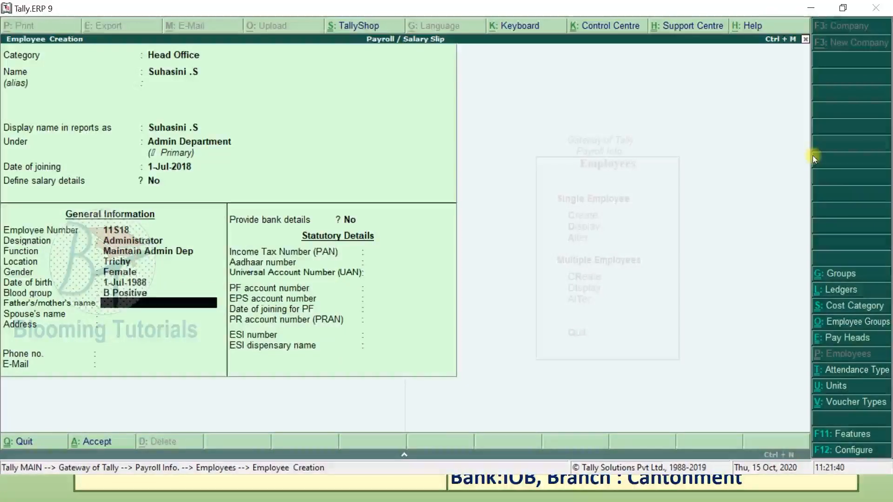
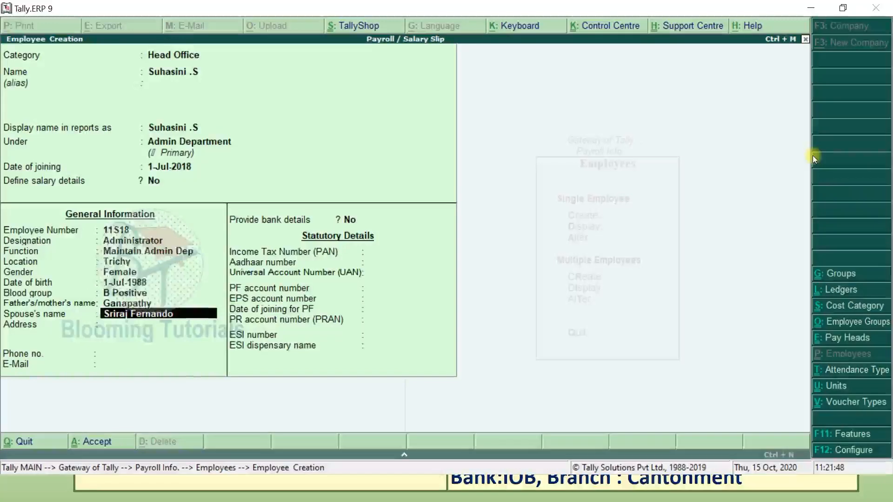
- Fill in the parent's and spouse's names, two-line address, phone number and e-mail
key(Return)
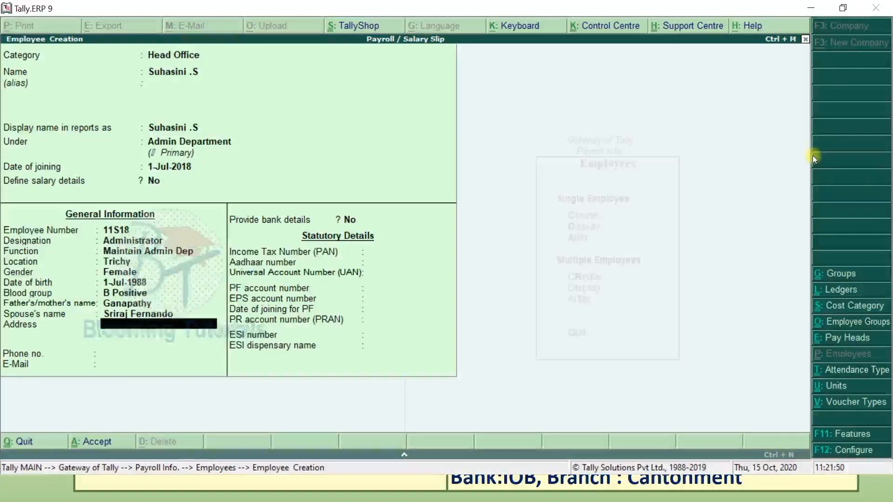
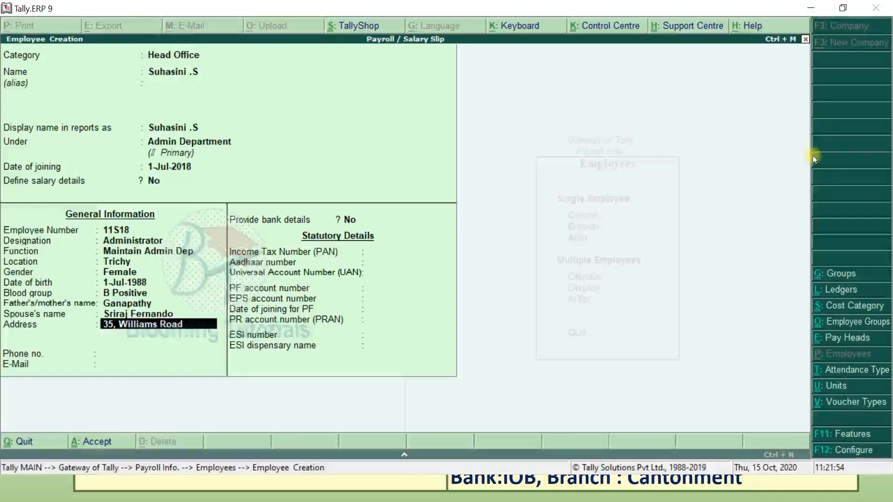
key(Return)
text(Cantonme)
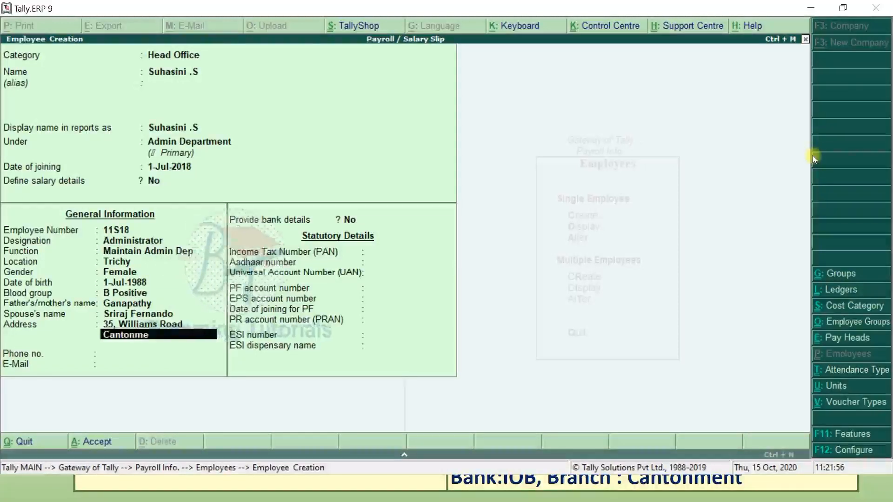
text(nt)
key(Return)
key(Return)
text(87782395)
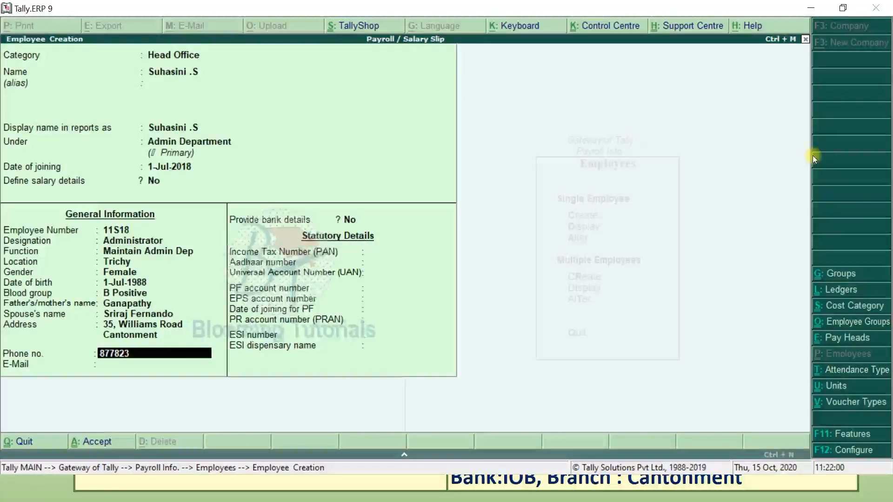
key(Return)
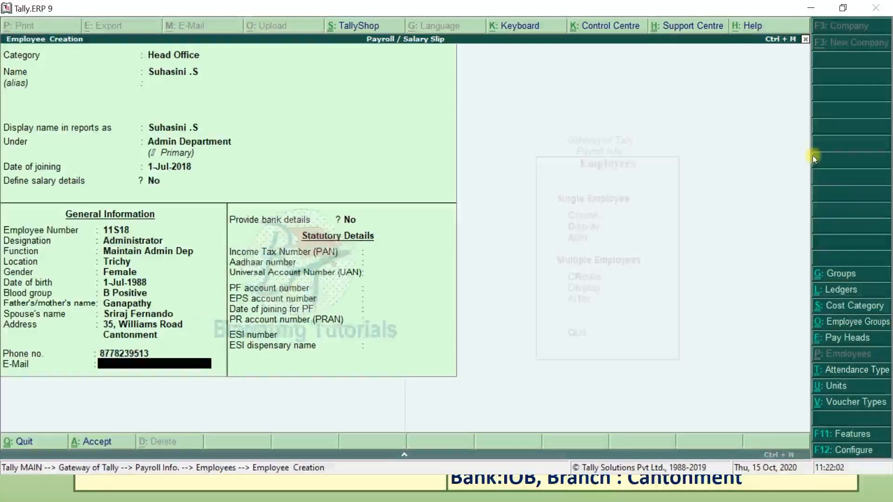
key(alt+Tab)
key(alt+Tab)
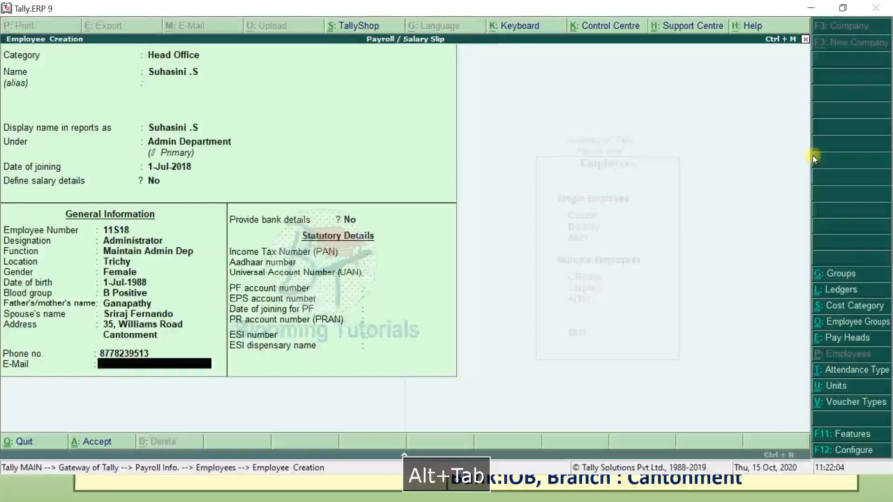
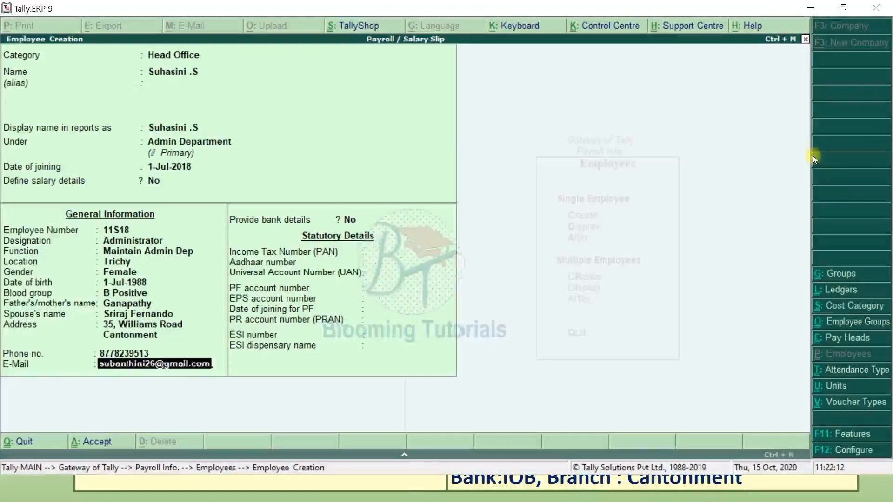
key(Return)
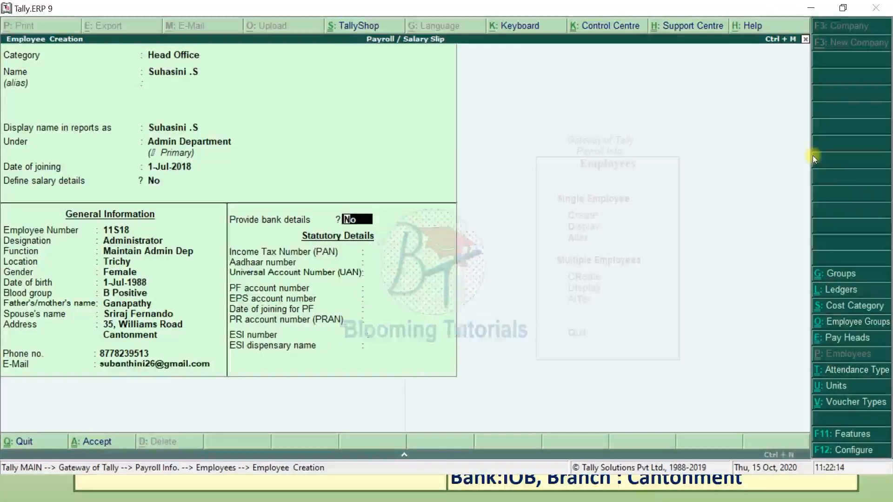
- Turn on bank details and enter the account number and IFS code AAAA123456
text(y)
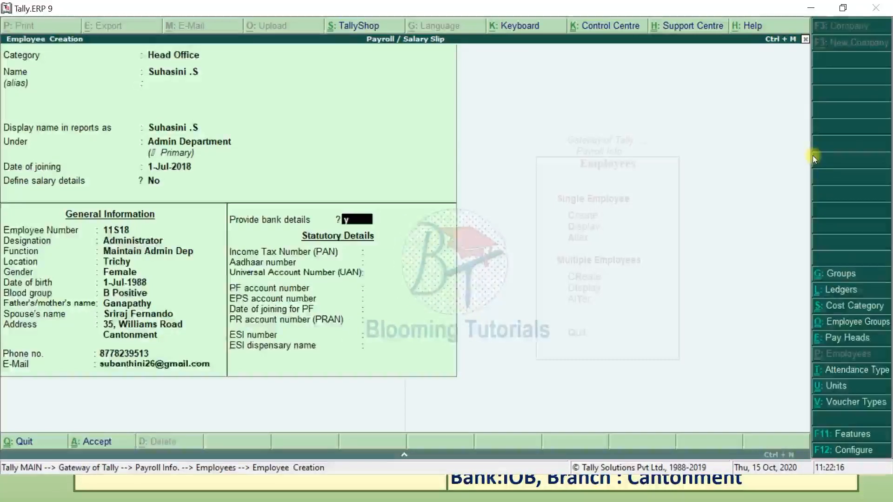
key(Return)
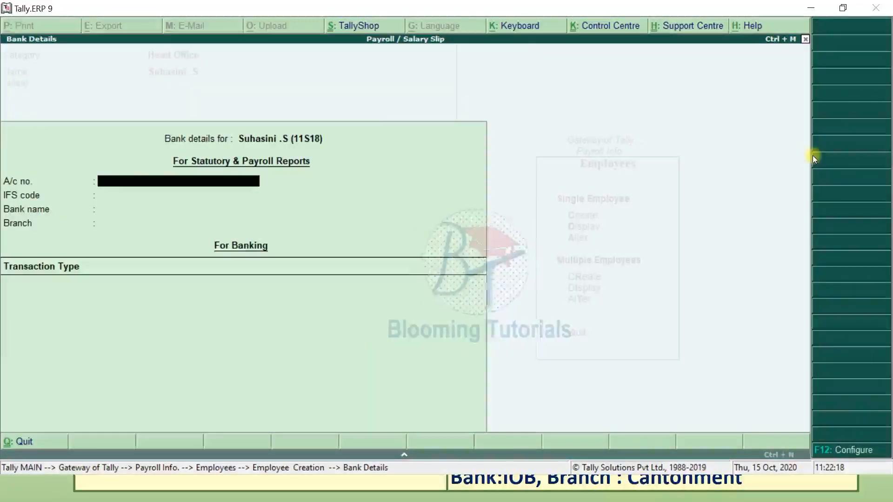
key(alt+Tab)
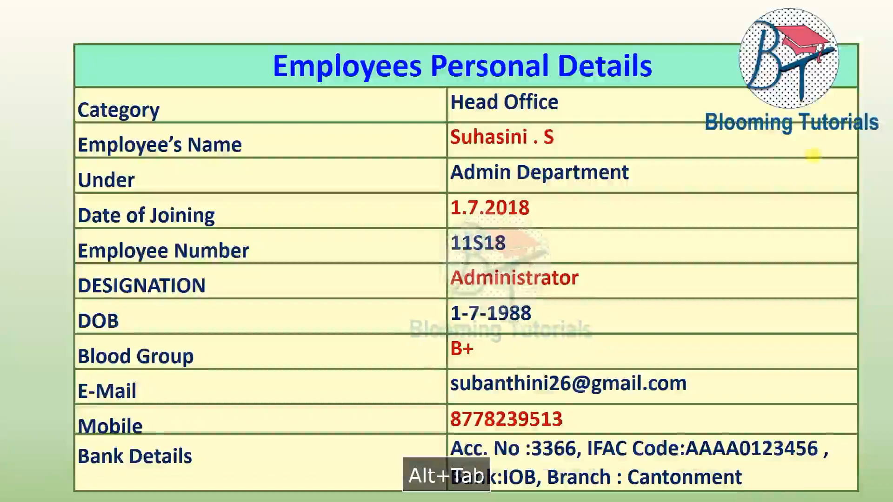
key(alt+Tab)
text(3366)
key(Return)
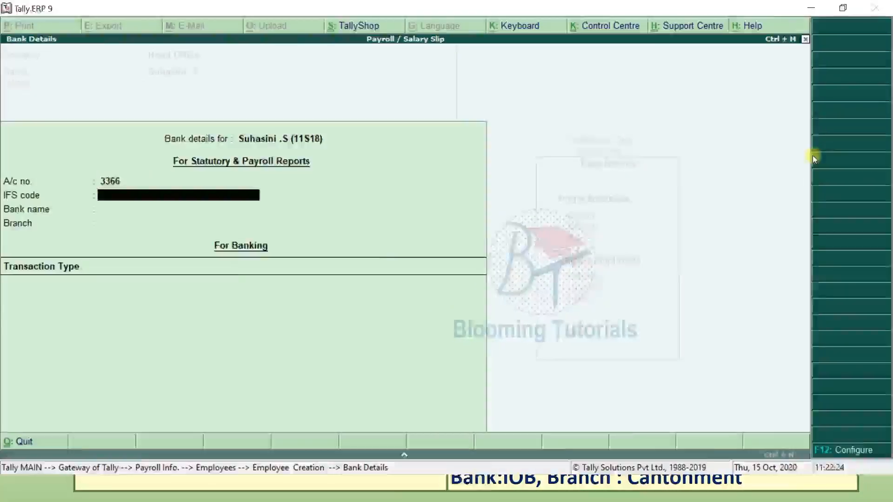
key(alt+Tab)
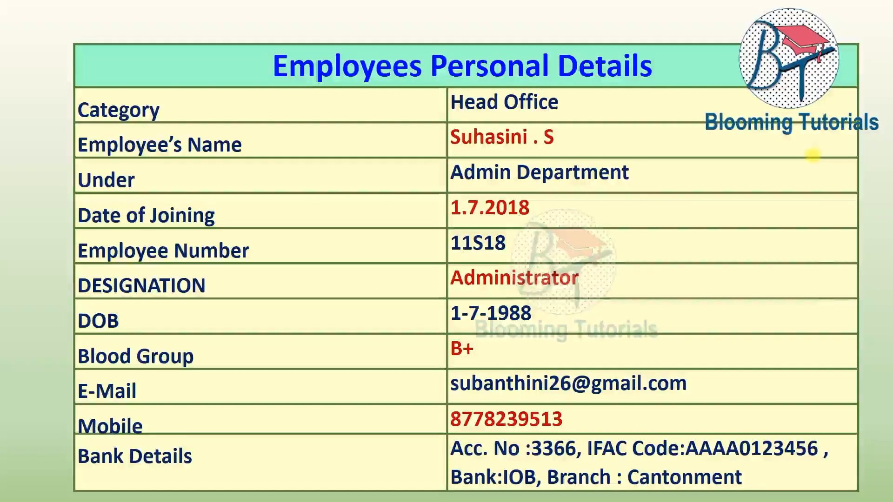
key(alt+Tab)
text(AAAA1)
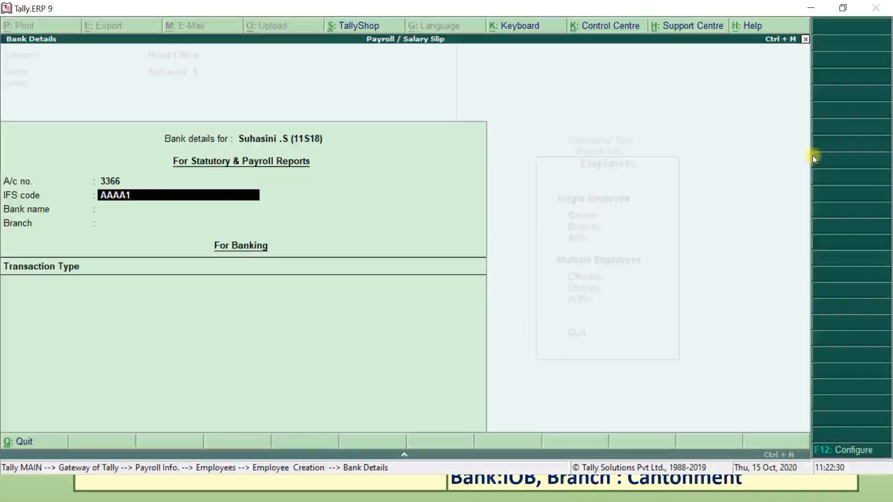
text(23456)
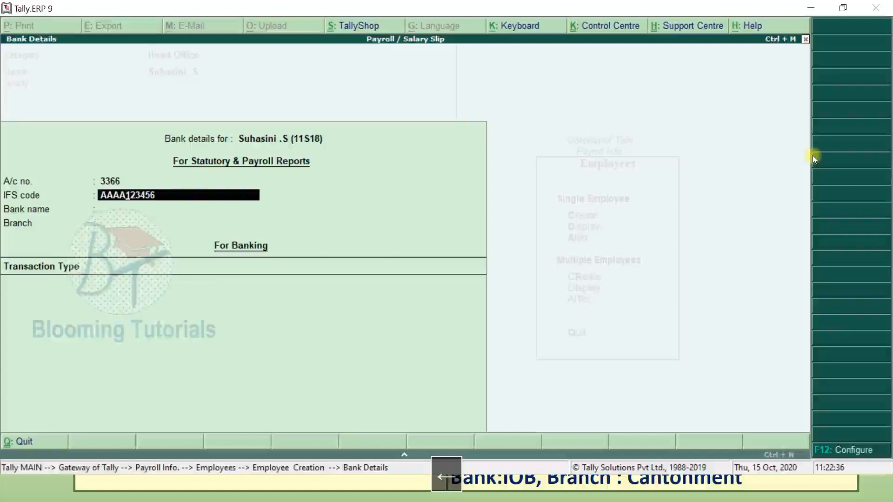
key(Return)
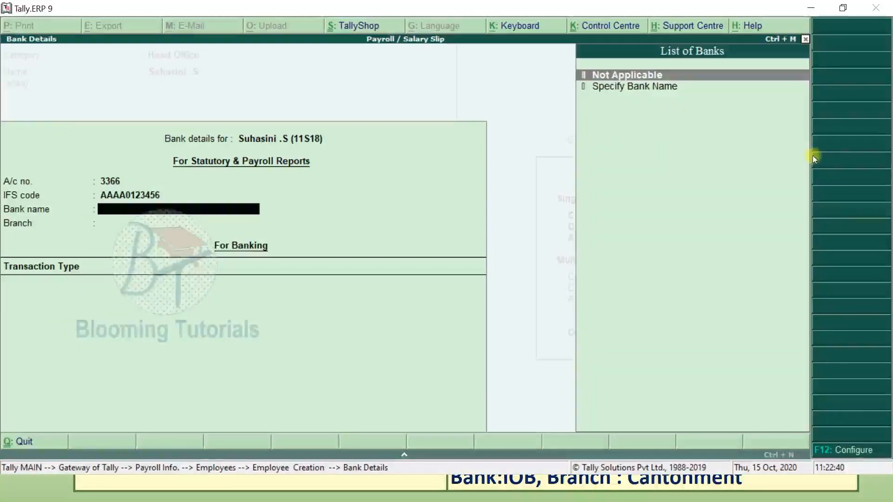
- Specify bank State Bank, branch BHEL, and Cheque transactions crossed A/c Payee
key(Down)
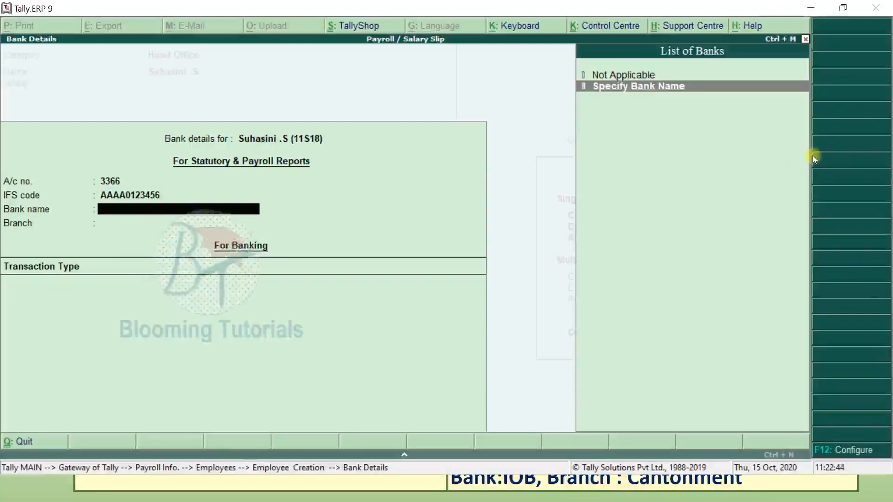
key(Return)
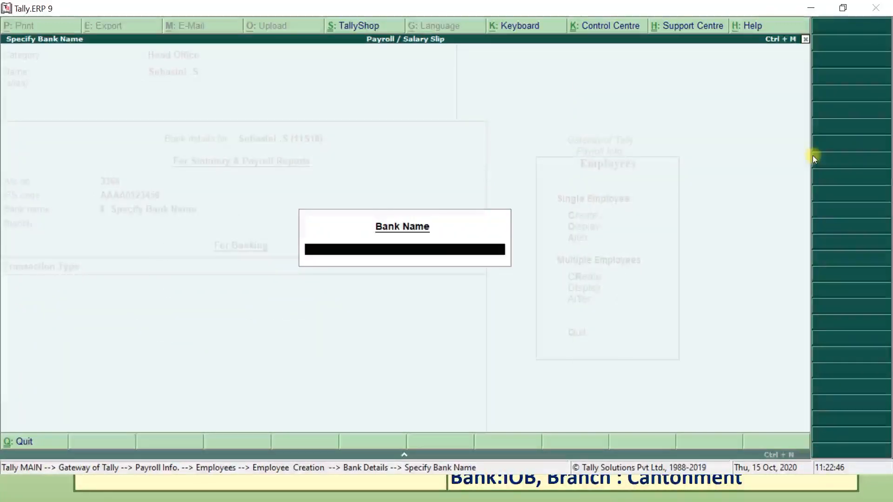
text(State Bank)
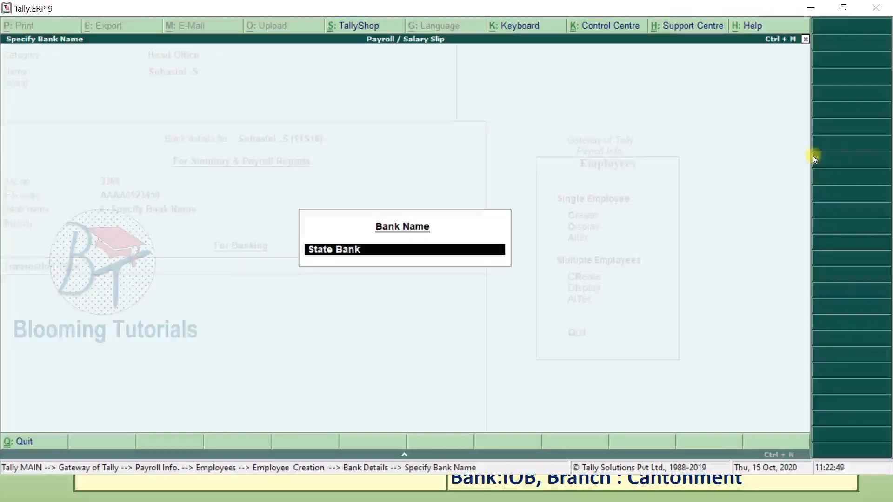
key(Return)
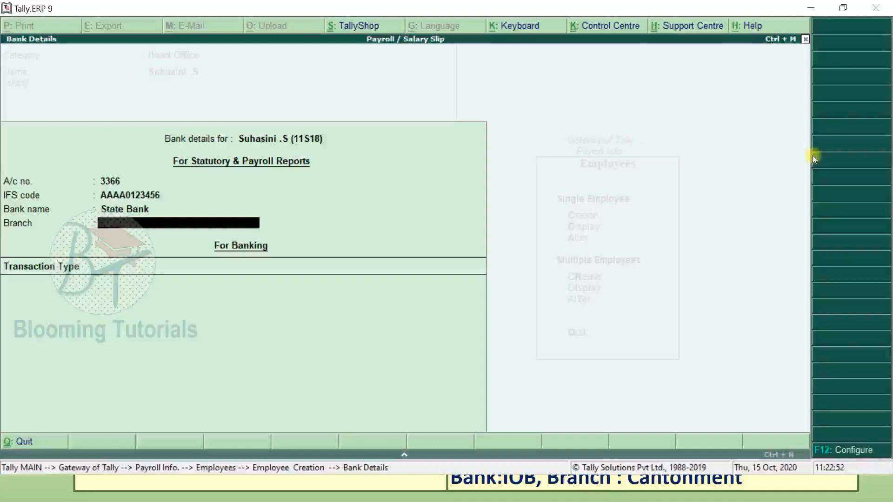
text(BHEL)
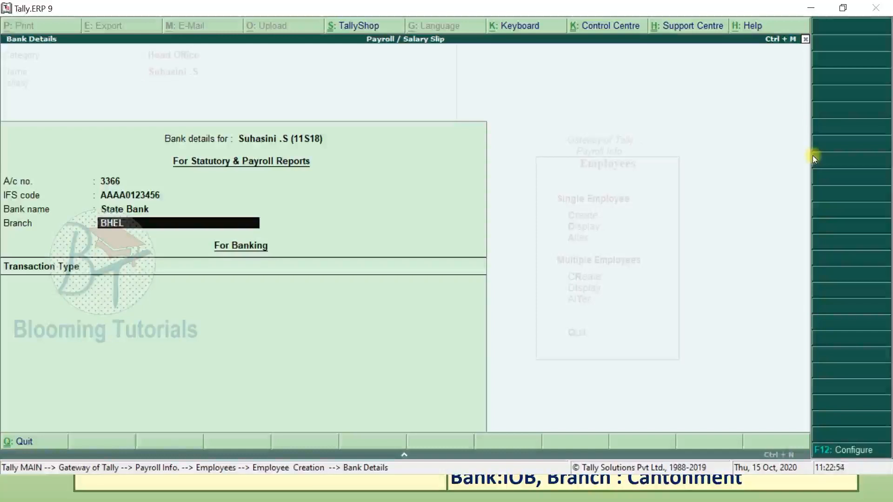
key(Return)
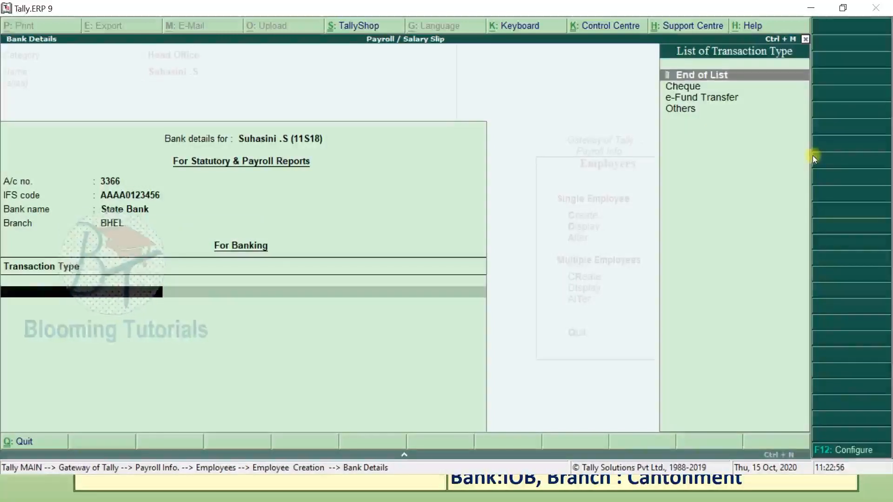
key(Down)
key(Return)
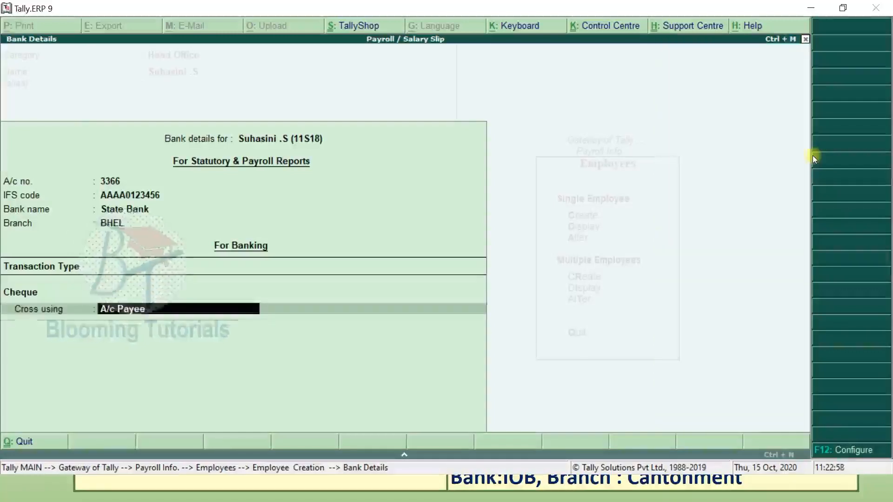
key(Return)
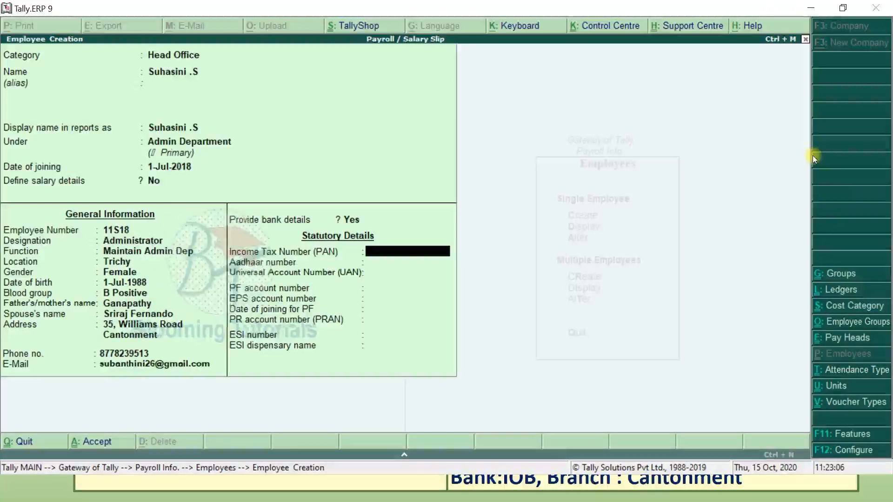
- Skip the statutory fields and accept the Admin Department employee record
key(Return)
key(Return)
key(Return)
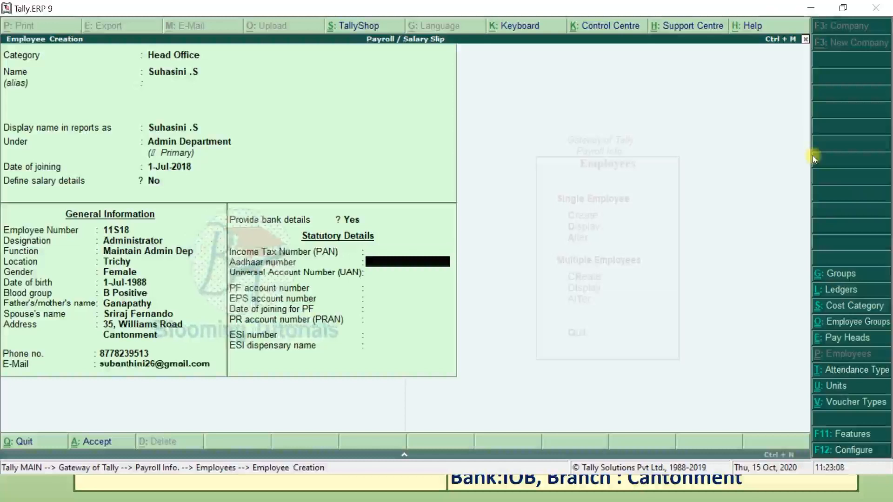
key(Return)
key(Return)
key(Return)
key(Return)
key(Return)
key(Return)
key(Return)
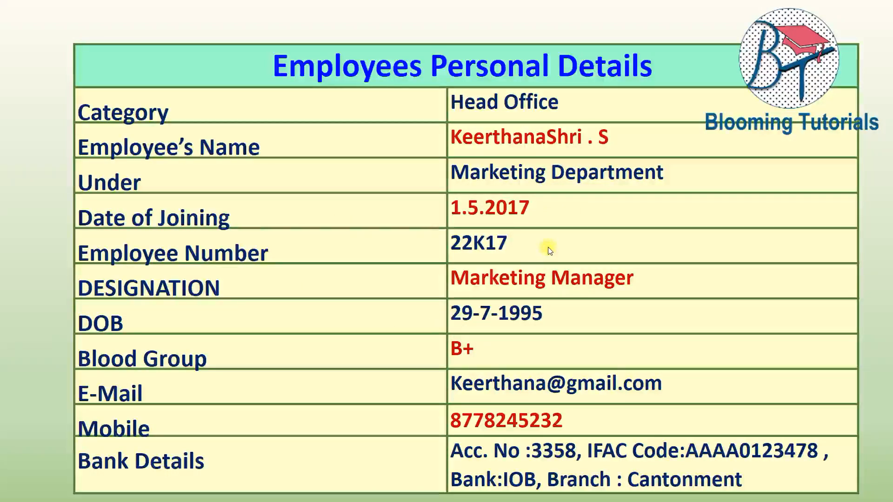
- Set category Head Office and enter the second employee's name
key(F9)
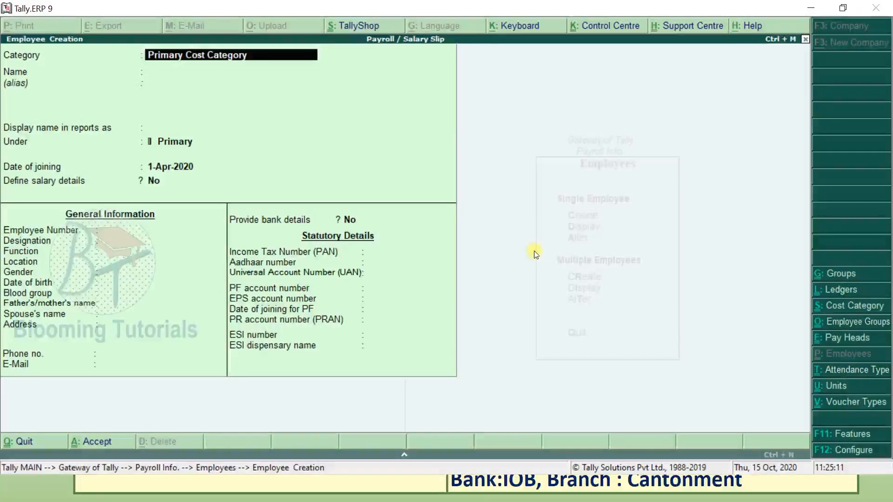
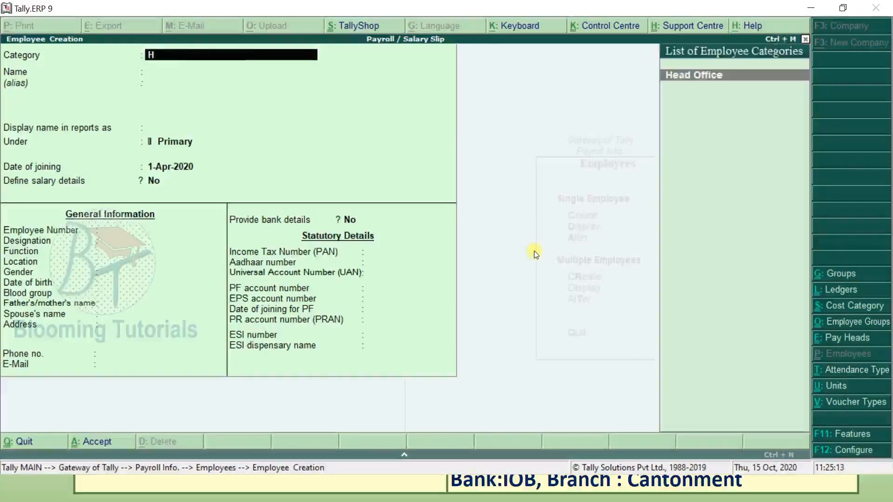
key(Return)
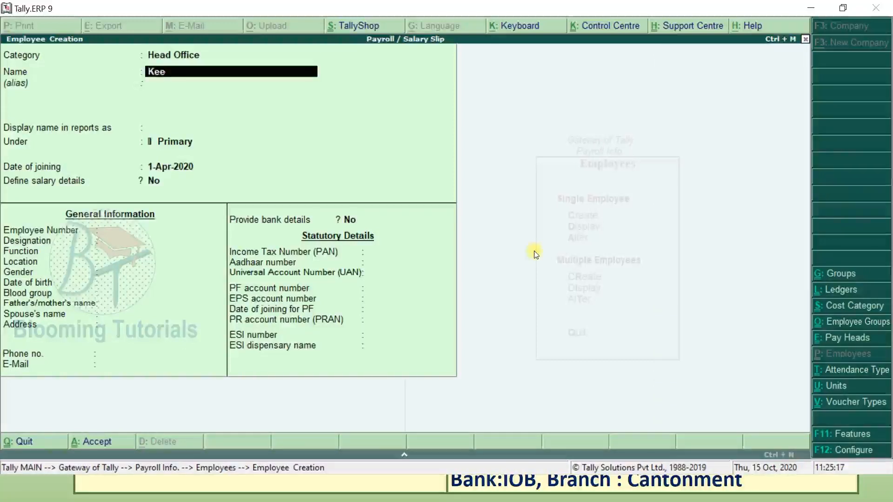
key(Return)
key(Return)
key(Return)
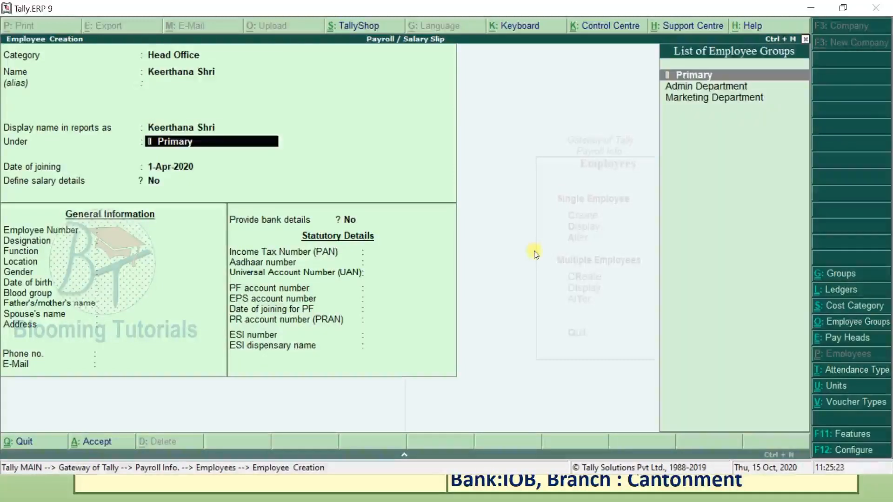
- Place the employee under Marketing Department with joining date 1-May-2017
key(alt+Tab)
key(alt+Tab)
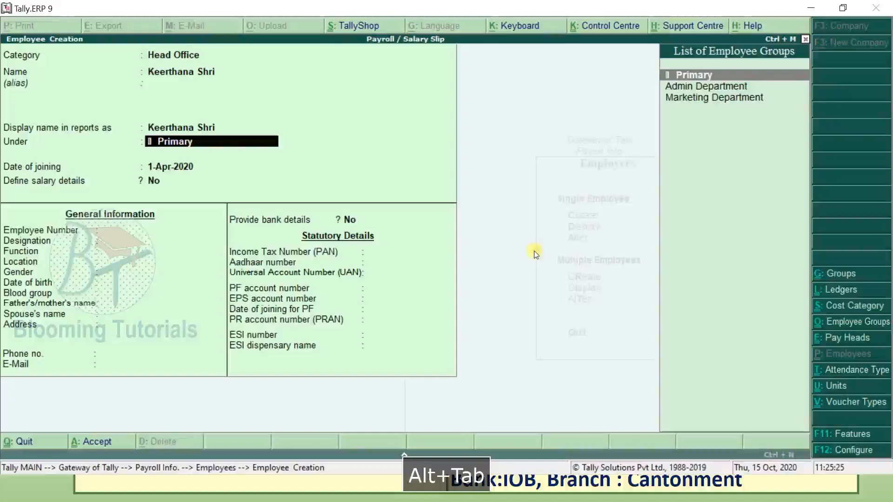
key(Down)
key(Down)
key(Return)
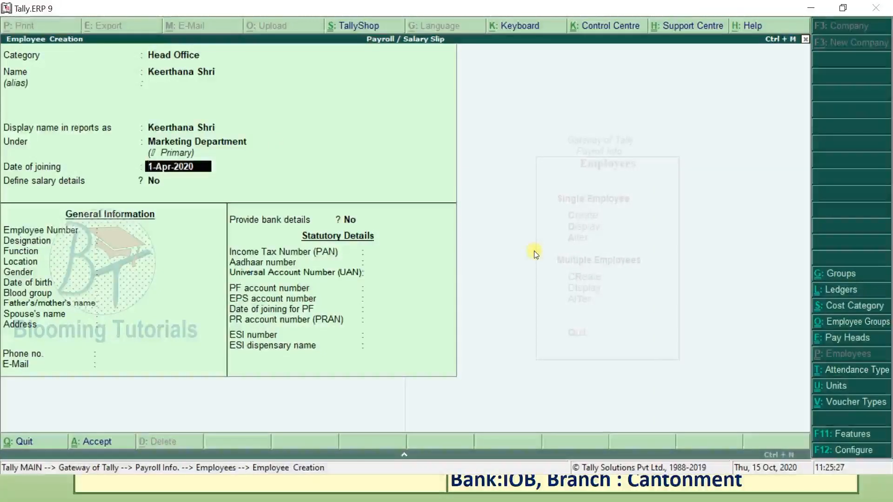
key(alt+Tab)
key(alt+Tab)
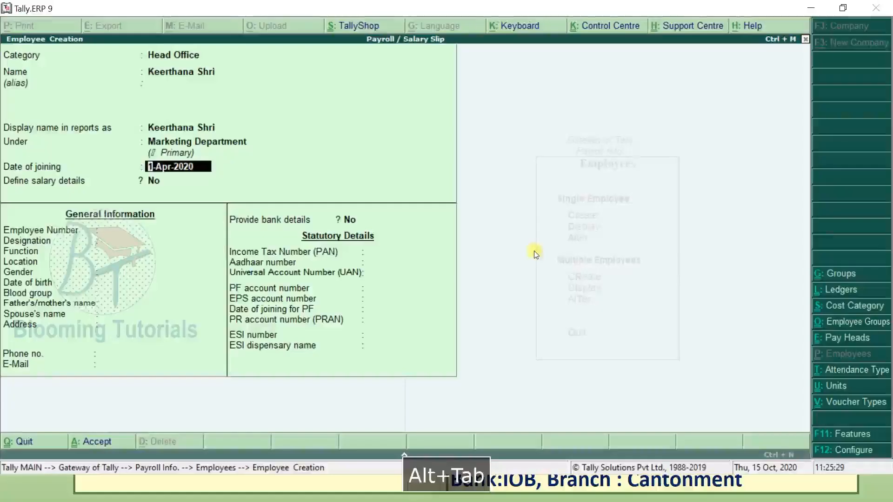
text(1.5.17)
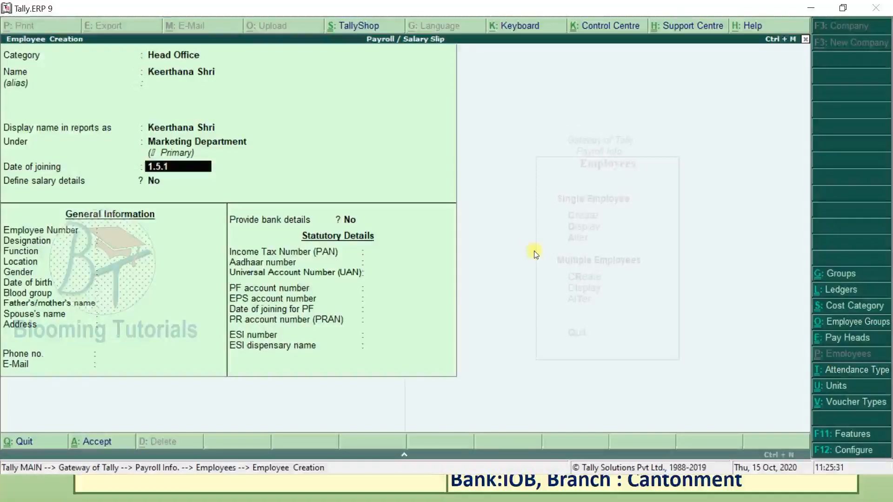
key(BackSpace)
key(BackSpace)
text(2017)
key(Return)
key(Return)
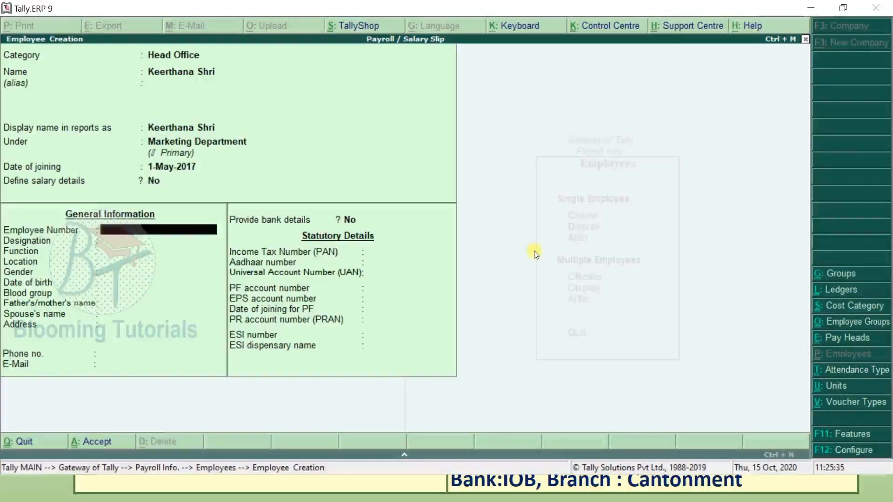
key(alt+Tab)
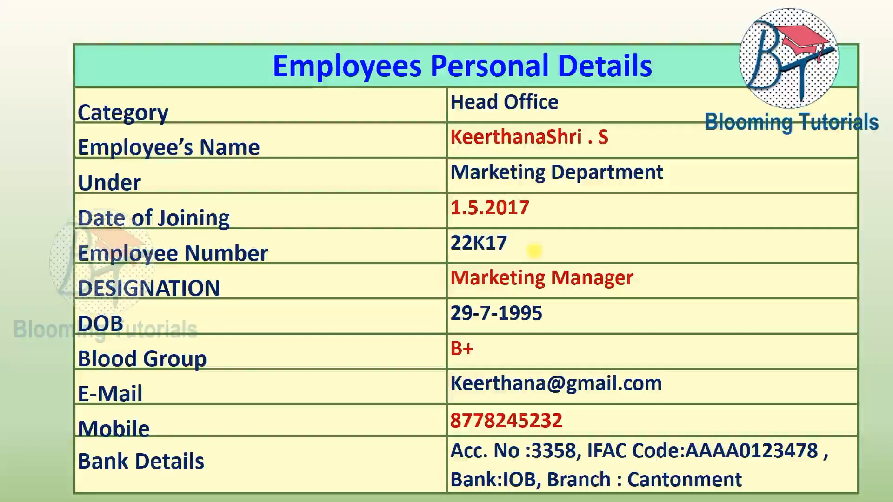
- Enter the employee number, Marketing Manager designation, 'Maintain Marketingg Dep' function, Trichy location and Female gender
key(alt+Tab)
text(22K)
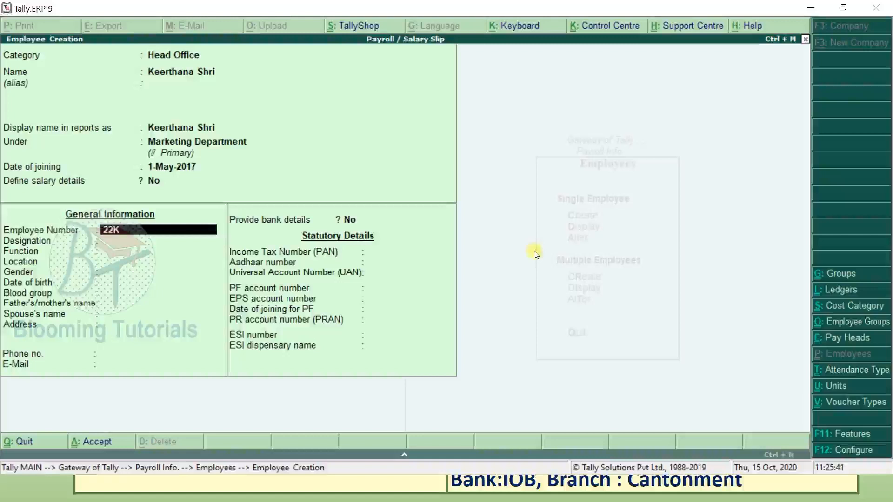
text(17)
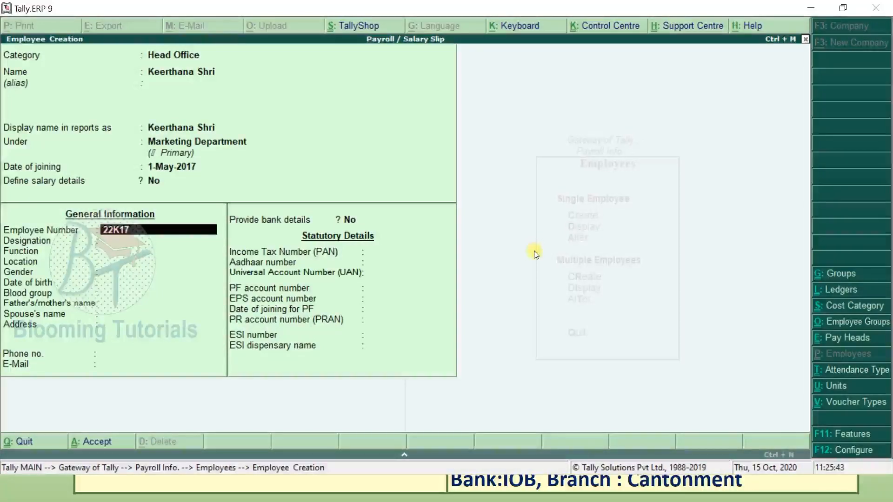
key(Return)
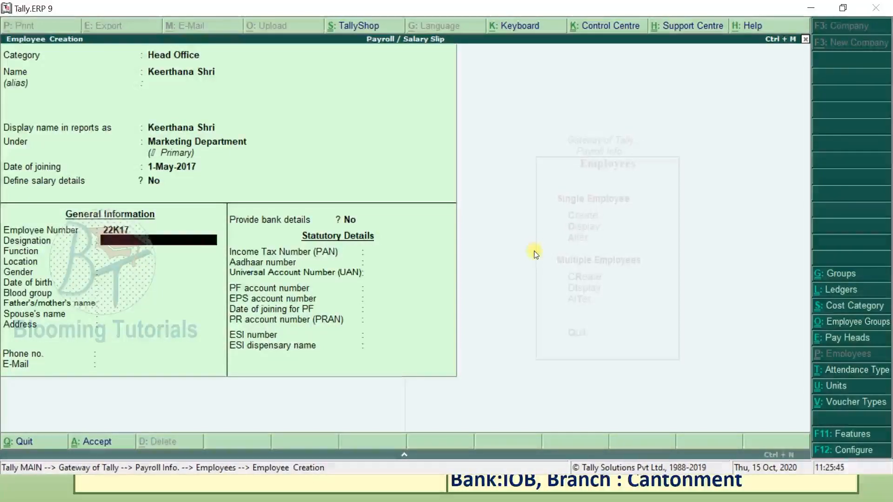
text(Mar)
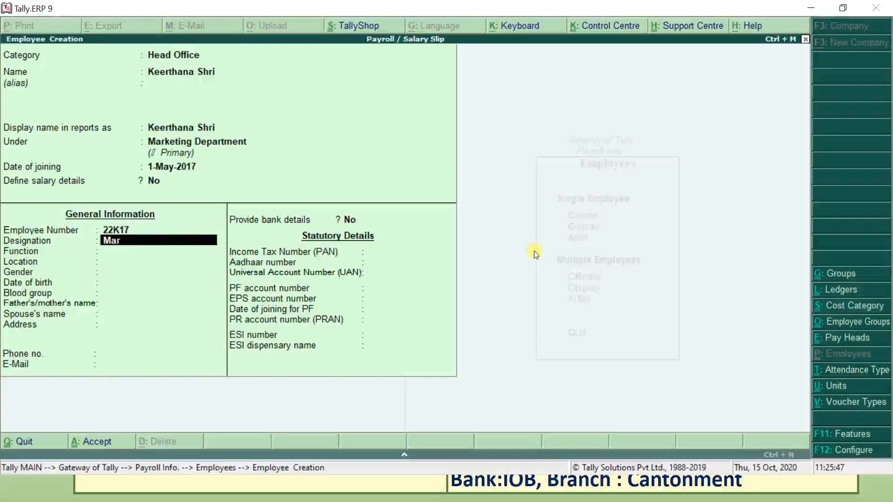
text(keting Ma)
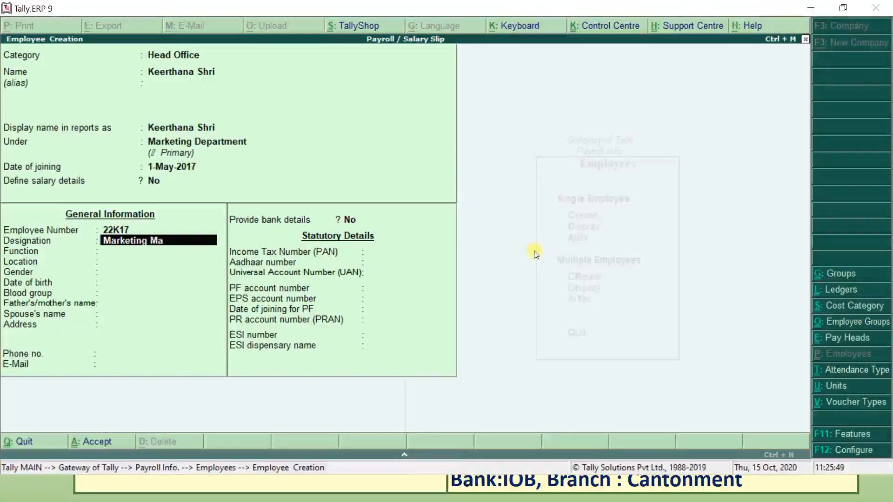
text(nager)
key(Return)
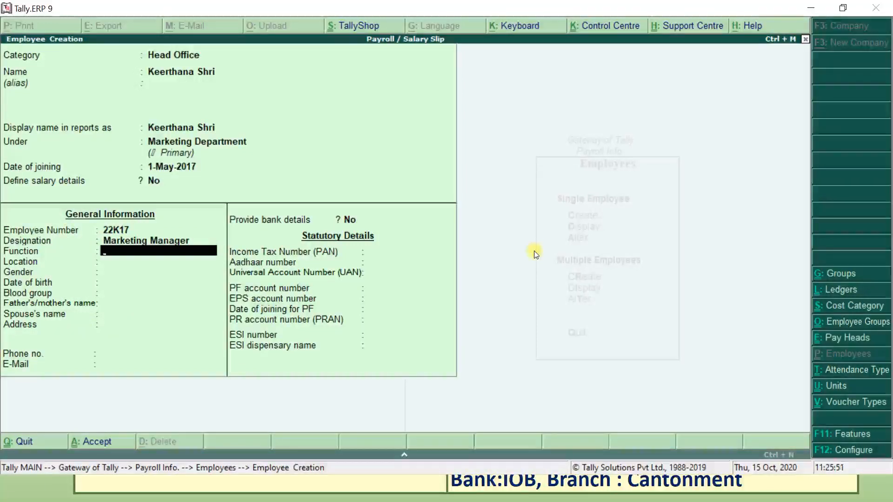
text(Maintain Marke)
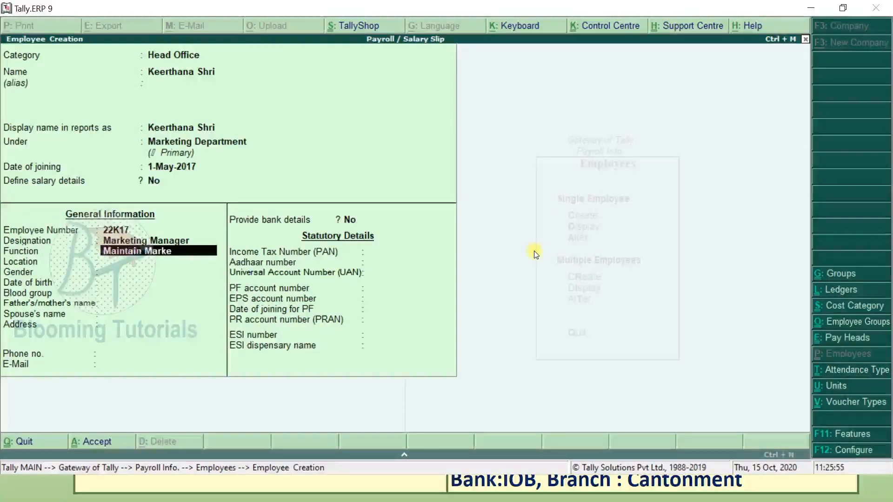
text(tingg Dep)
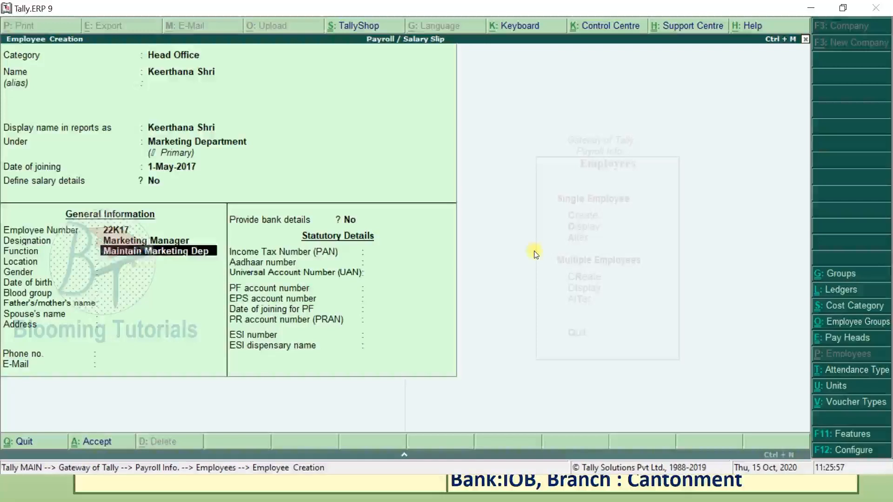
key(Return)
text(Trich)
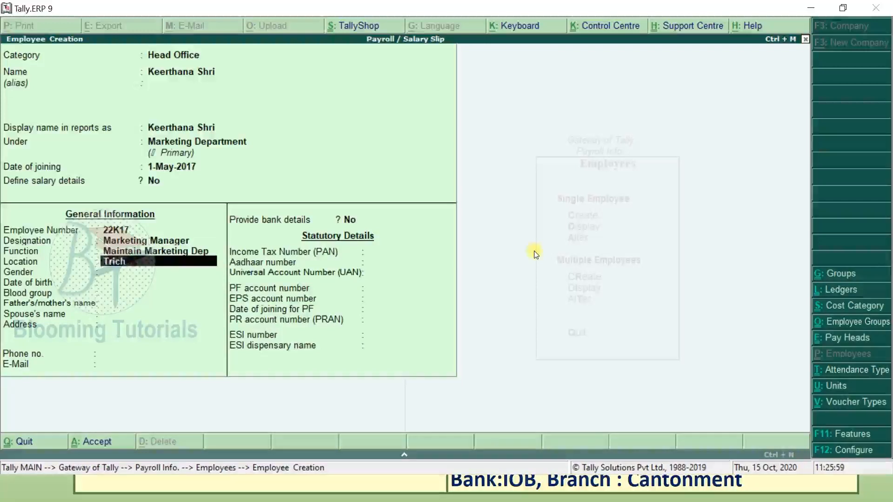
text(y)
key(Return)
text(F)
key(Return)
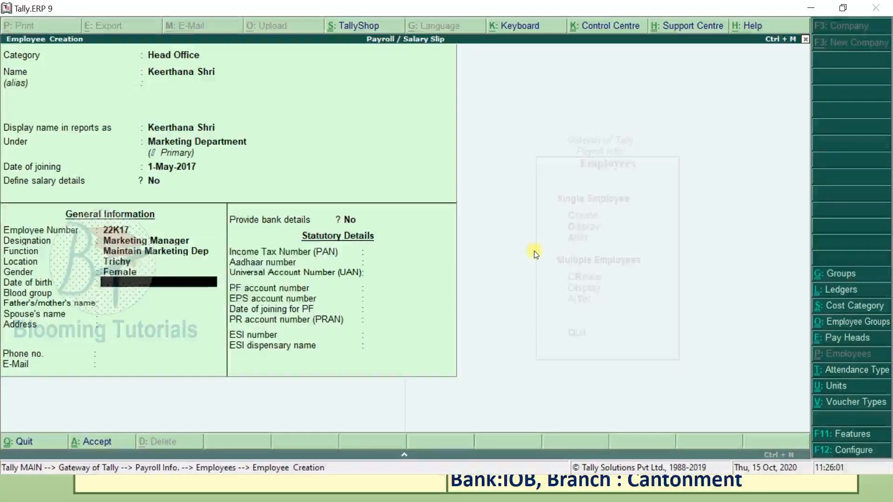
- Set date of birth 1-Jul-1995 and blood group B Positive, and fill in the parent's name
key(alt+Tab)
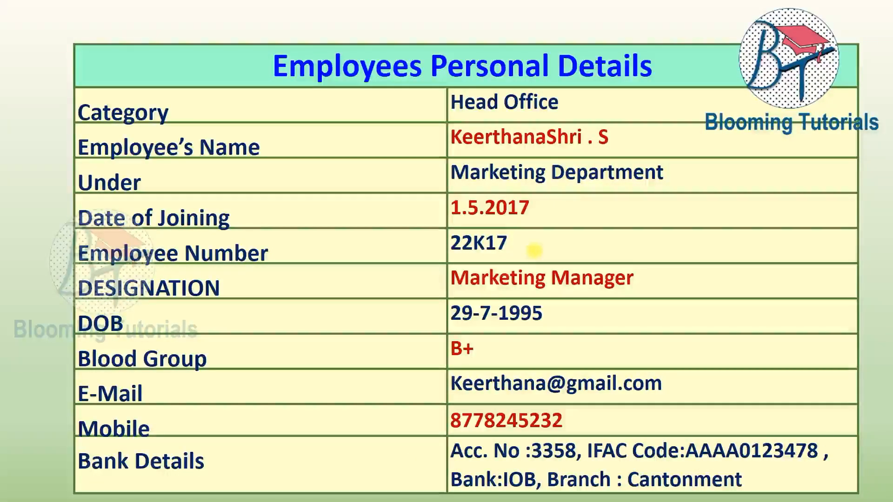
key(alt+Tab)
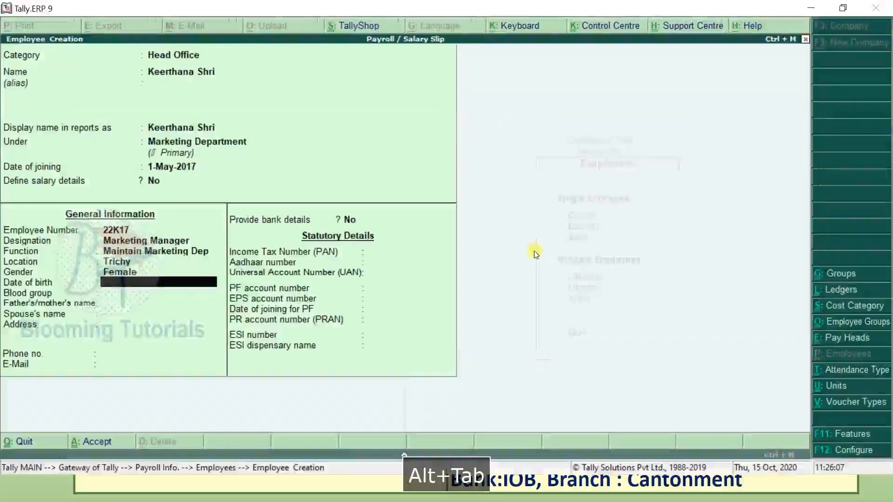
text(29.7.1995)
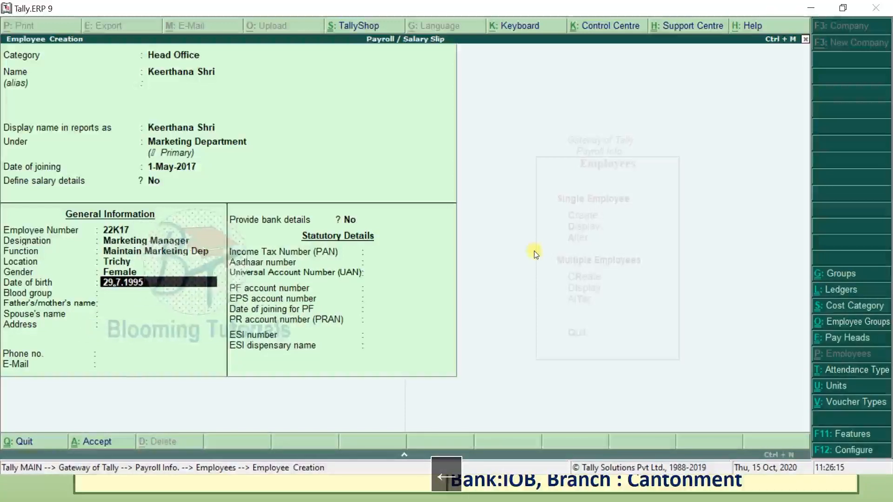
key(BackSpace)
key(BackSpace)
key(BackSpace)
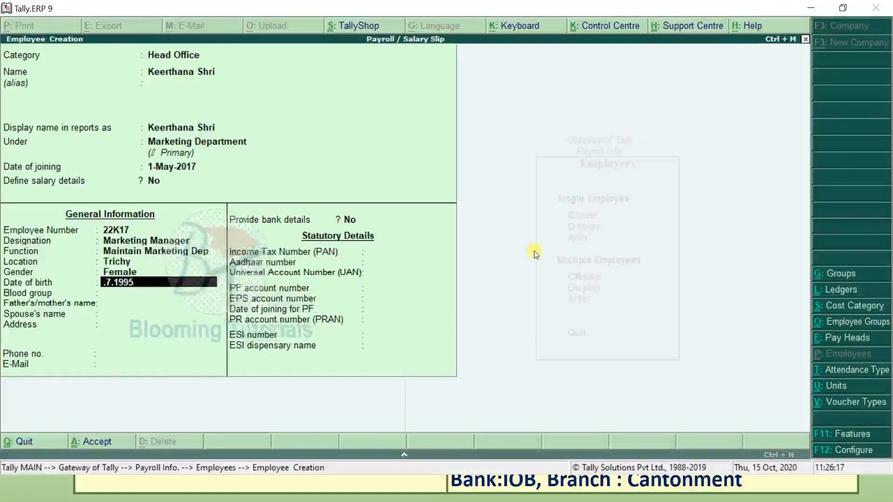
text(1.7.1995)
key(Return)
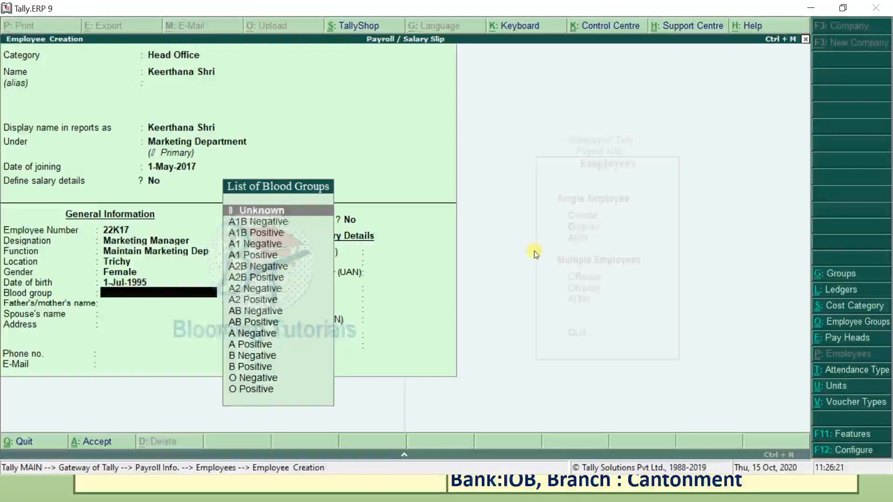
text(b)
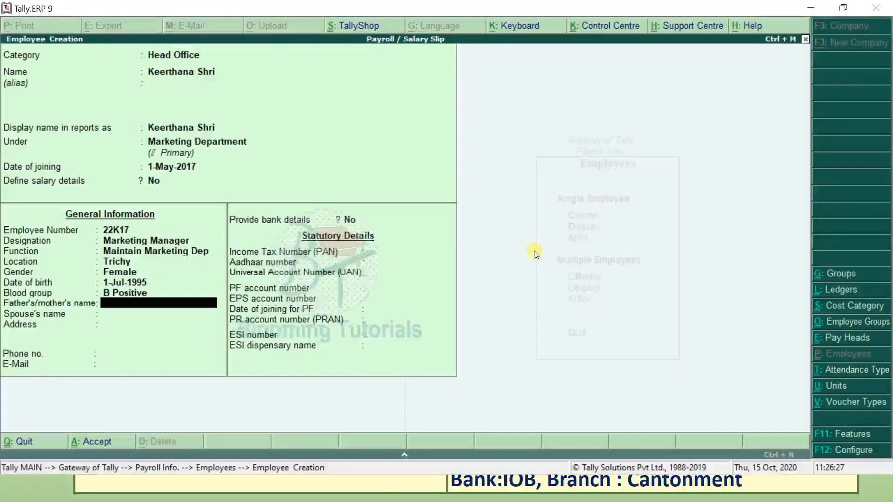
key(BackSpace)
key(BackSpace)
text(Kannan)
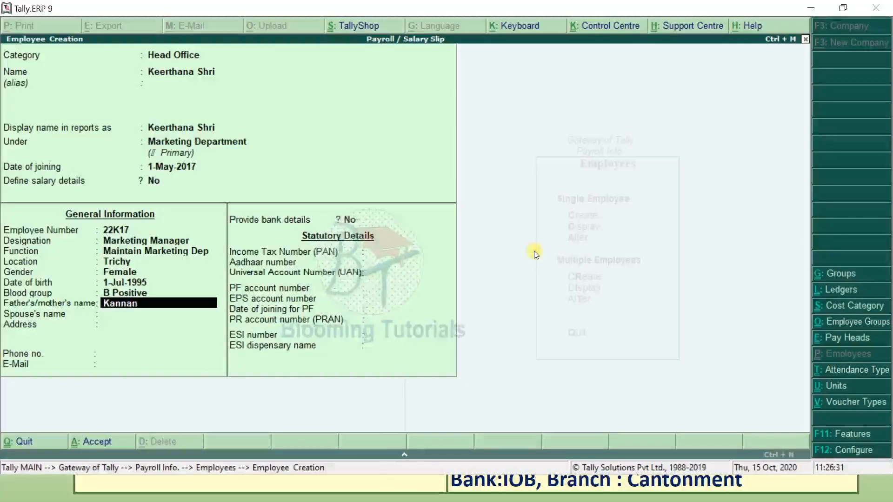
key(Return)
key(Return)
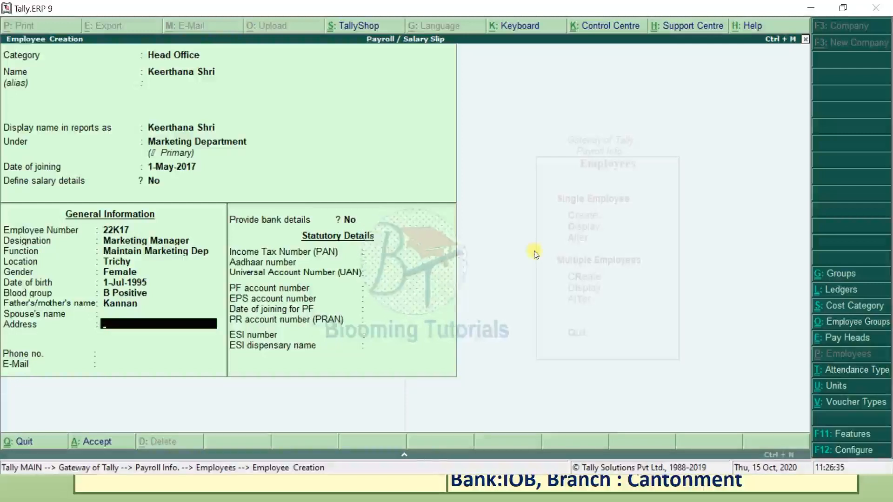
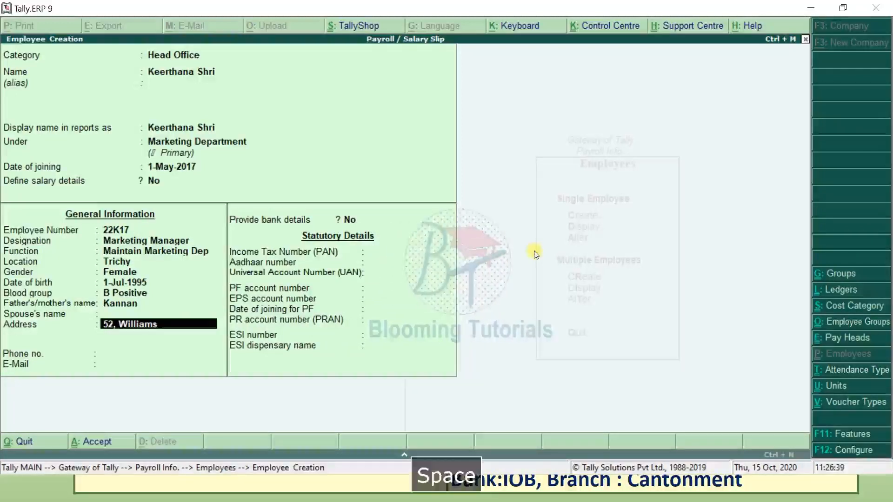
- Enter the employee's three-line Trichy postal address
key(Return)
text(Cat)
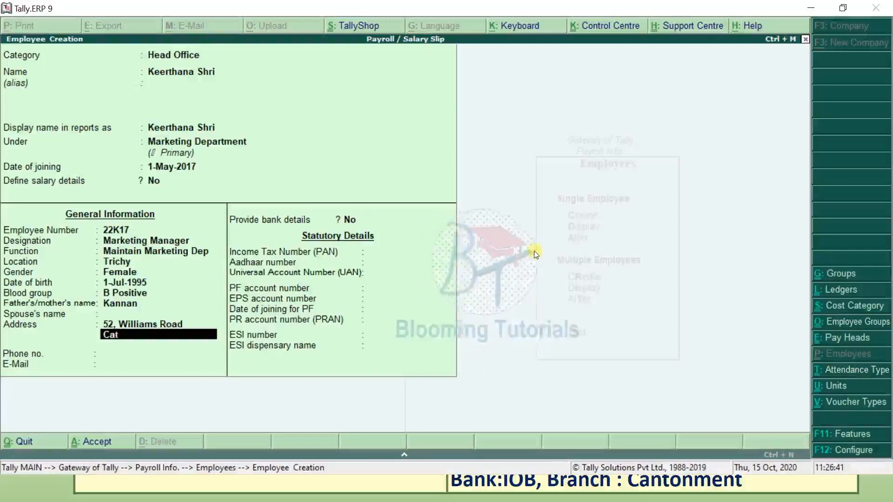
key(BackSpace)
text(n)
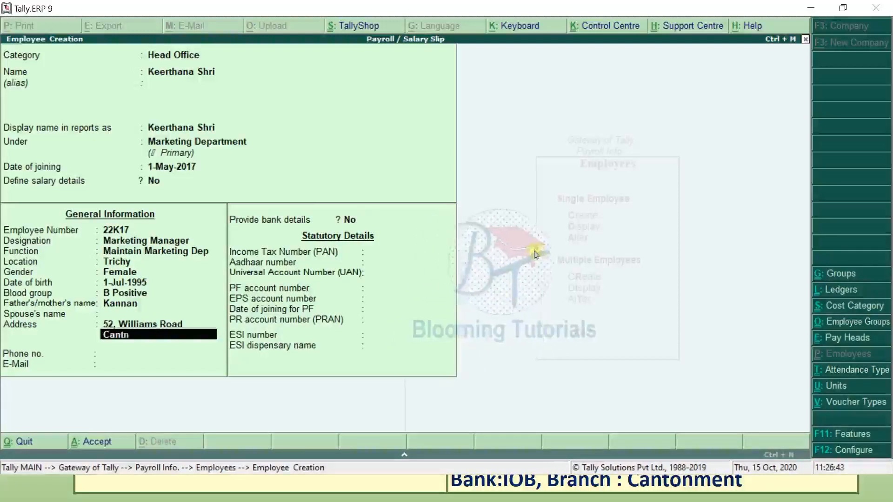
key(BackSpace)
text(onment)
key(Return)
text(Tr)
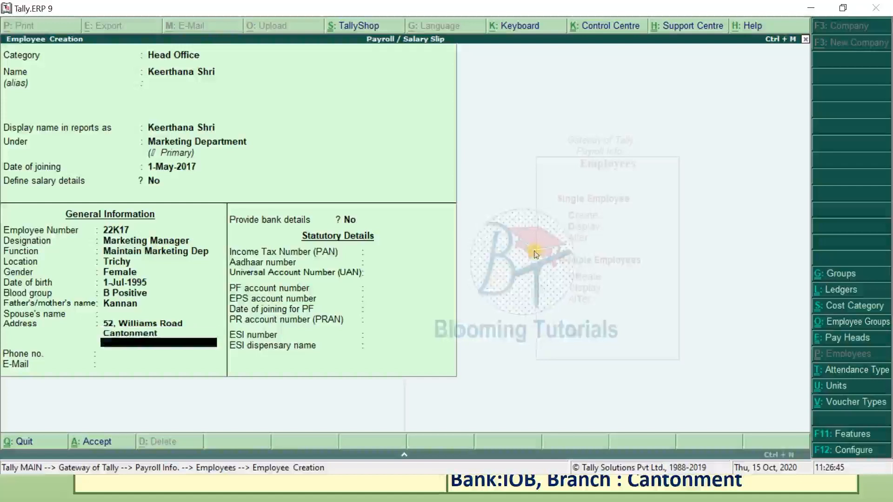
text(ichy)
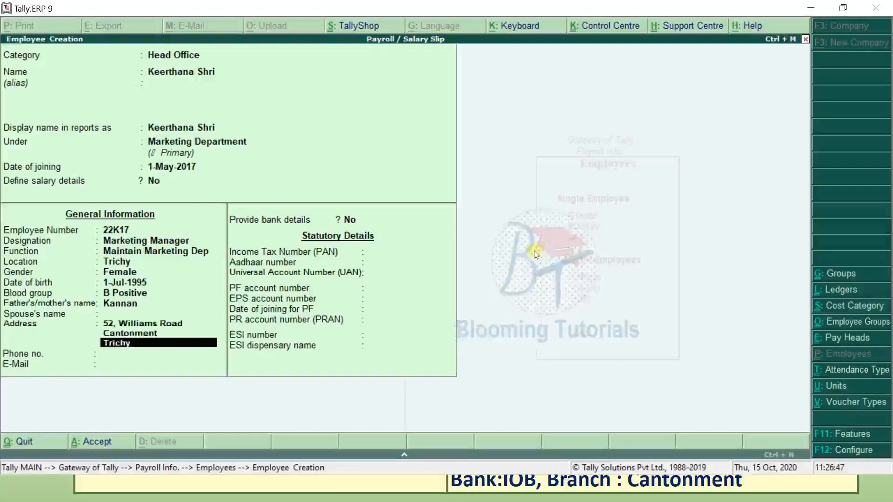
text( -620)
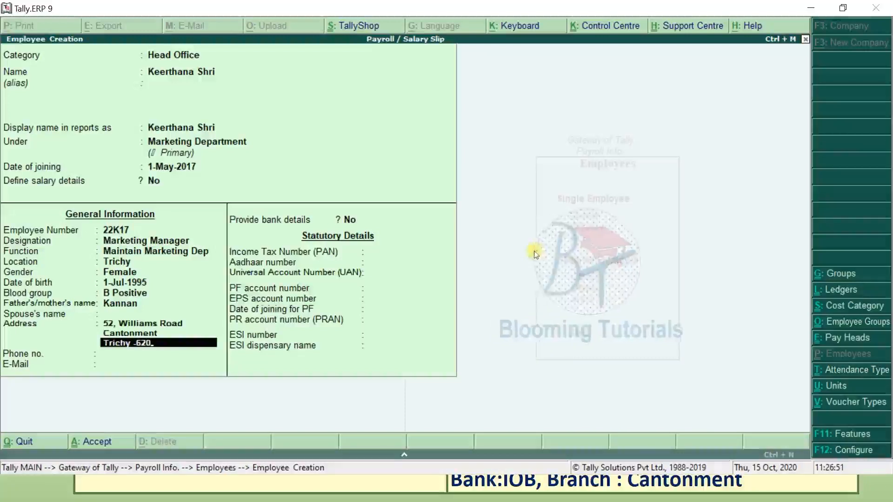
text(001)
key(Return)
key(Return)
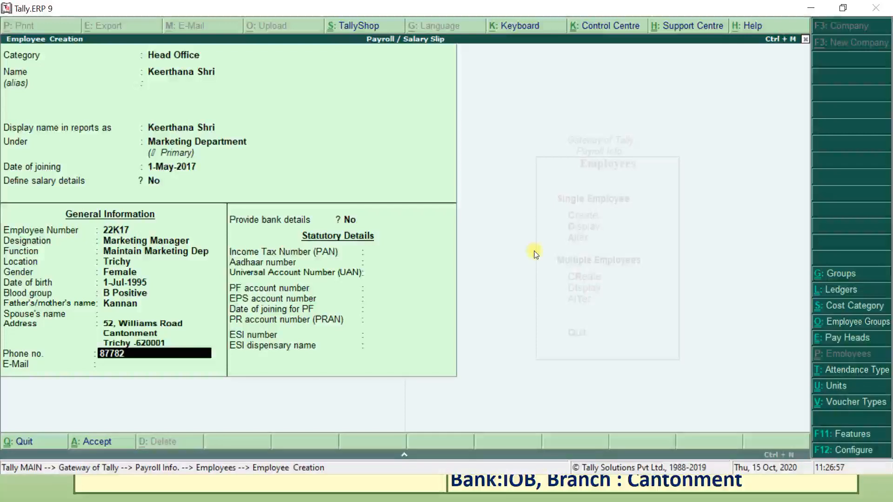
- Leave the phone number as is and enter her e-mail address
key(Return)
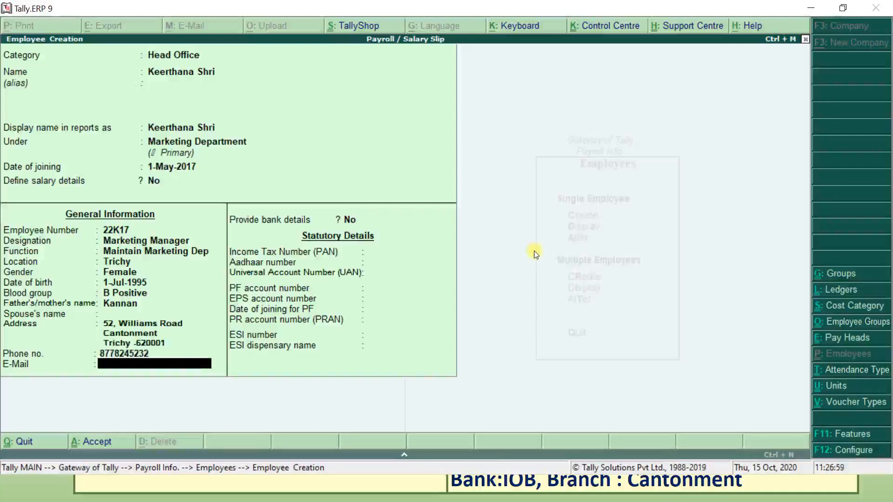
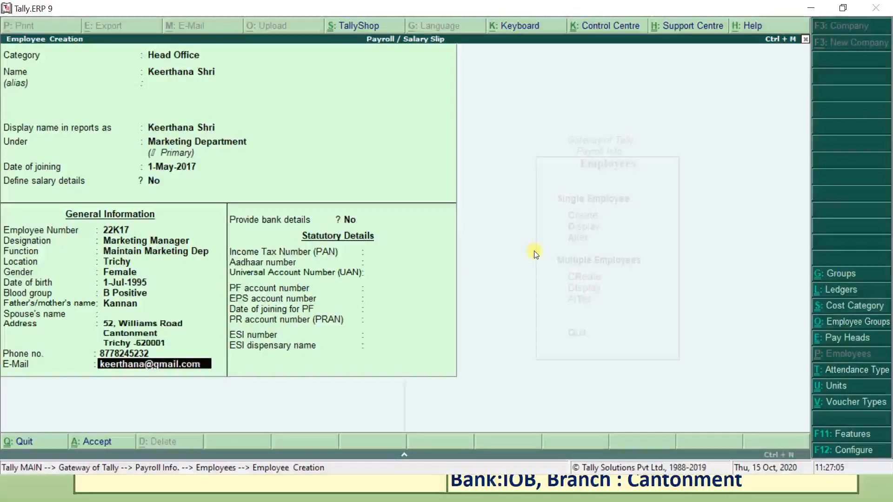
key(Return)
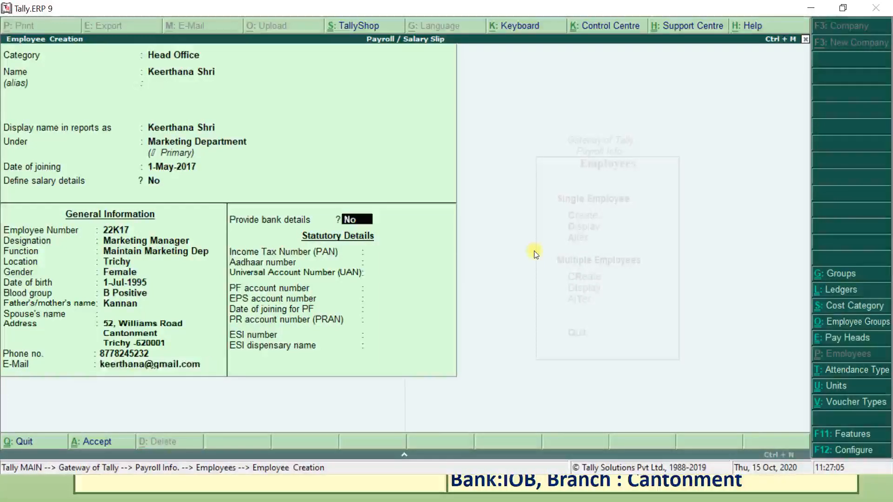
- Turn on bank details and enter the account number and IFS code AAAA0123457
text(y)
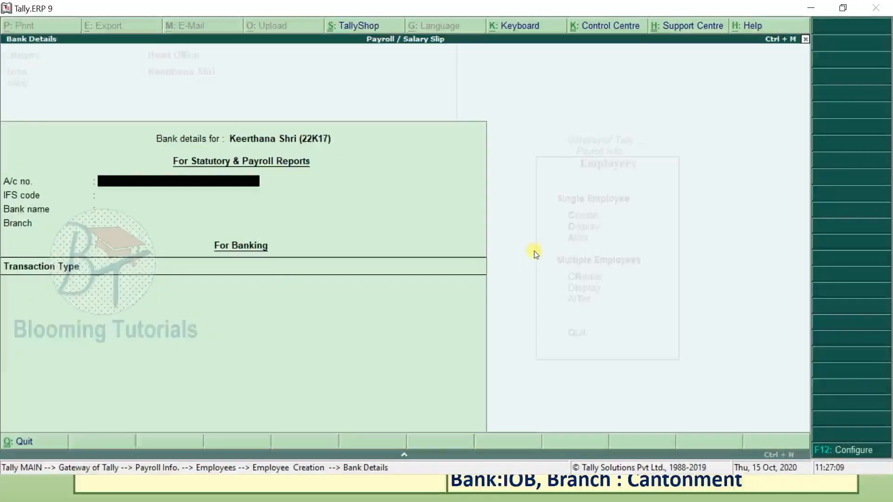
key(alt+Tab)
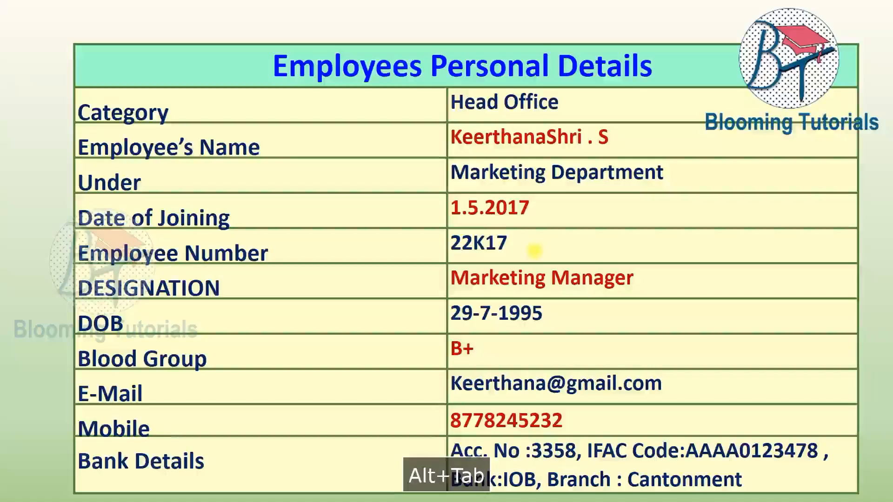
key(alt+Tab)
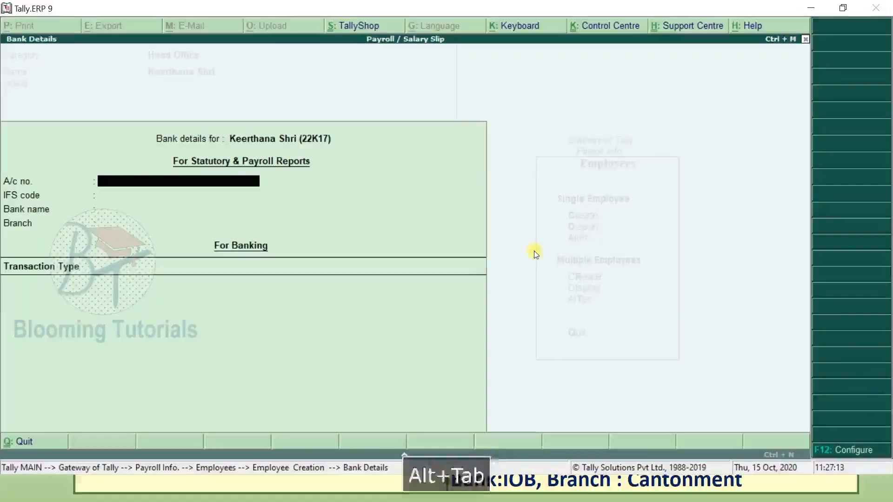
text(3358)
key(Return)
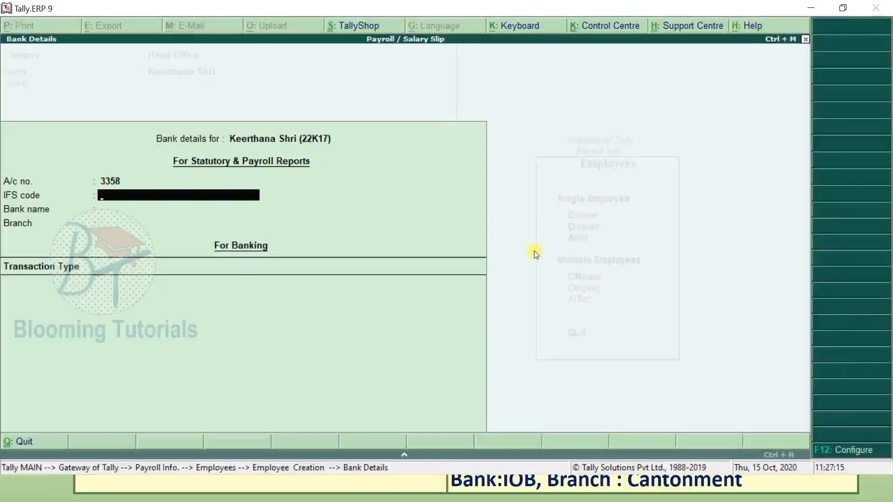
key(alt+Tab)
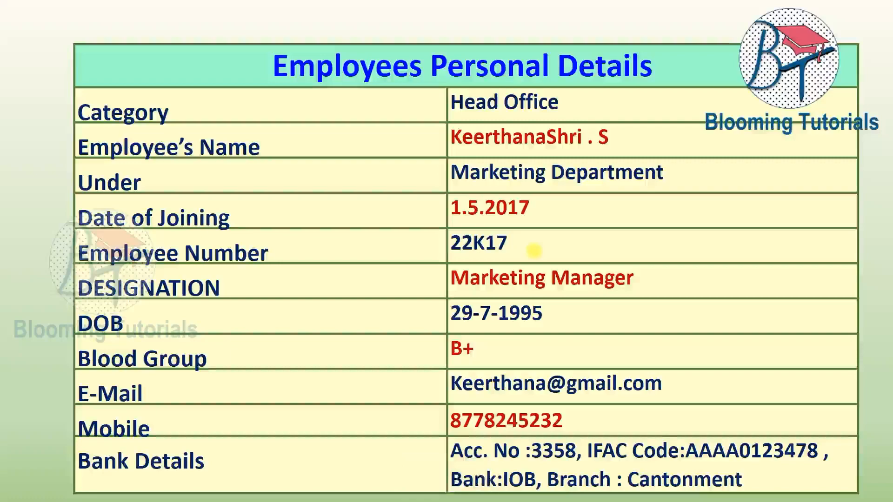
key(alt+Tab)
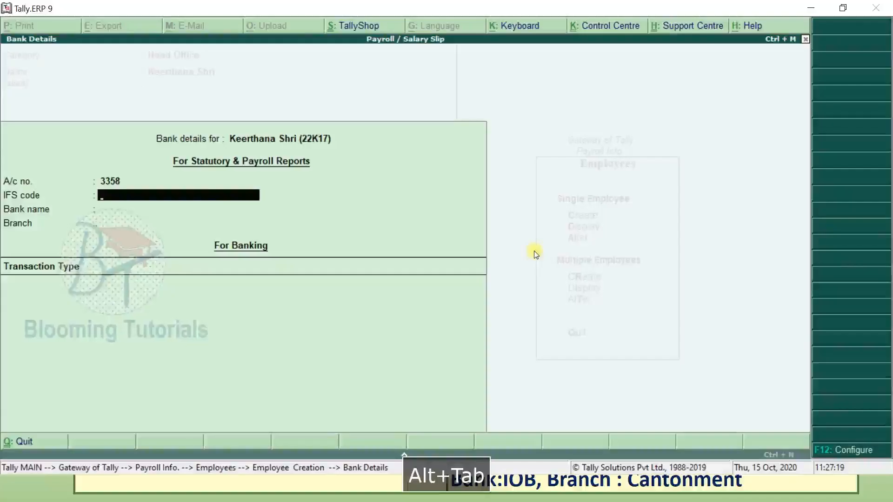
text(AAA)
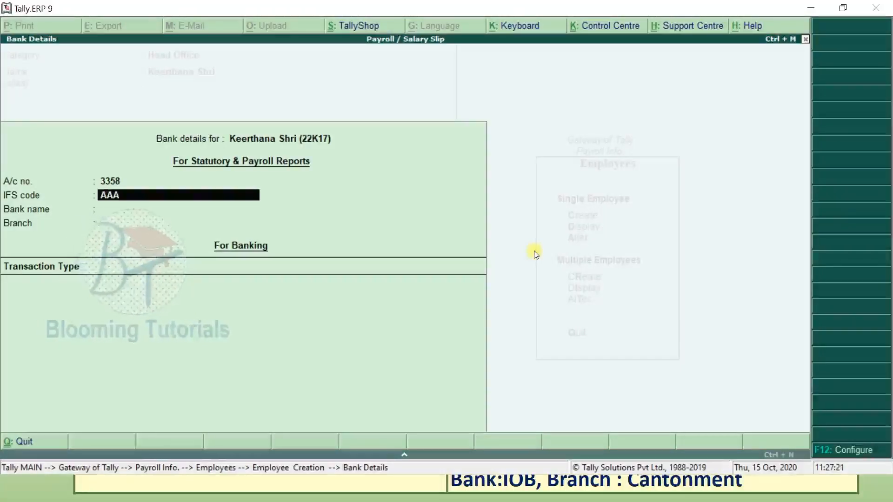
text(A012)
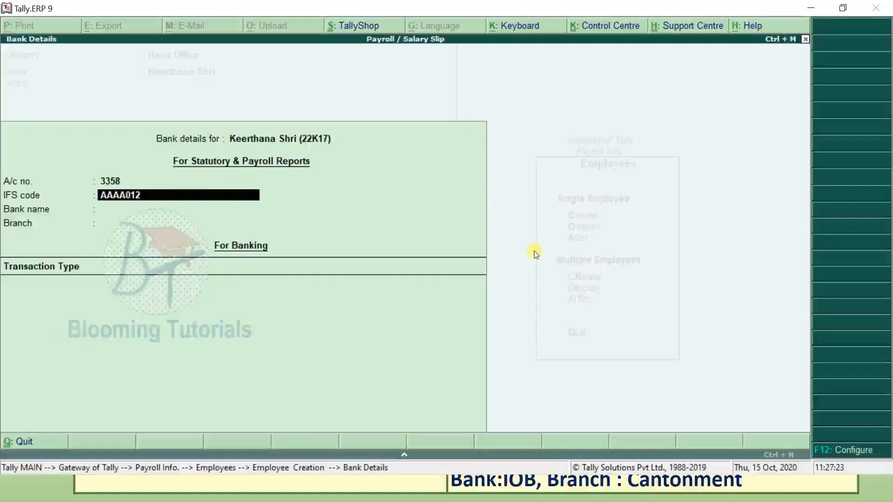
text(3457)
key(Return)
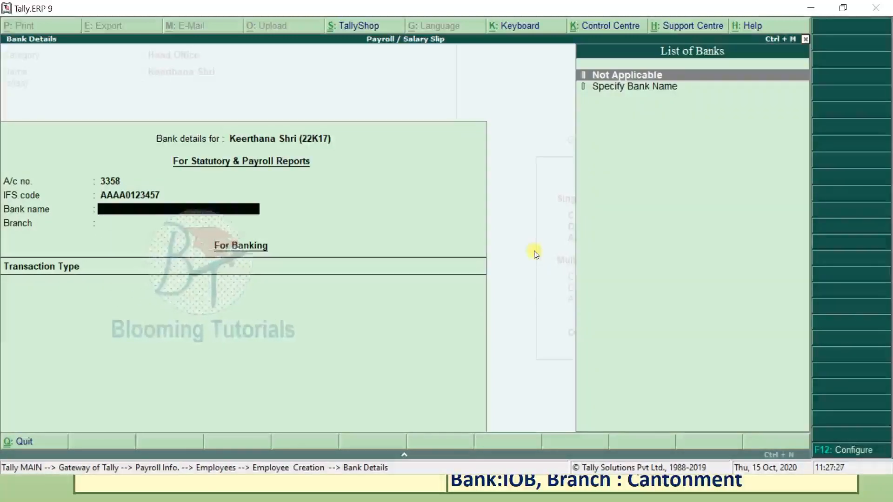
- Specify State Bank as the bank, branch BHEL, and Cheque as transaction type
key(Down)
key(Return)
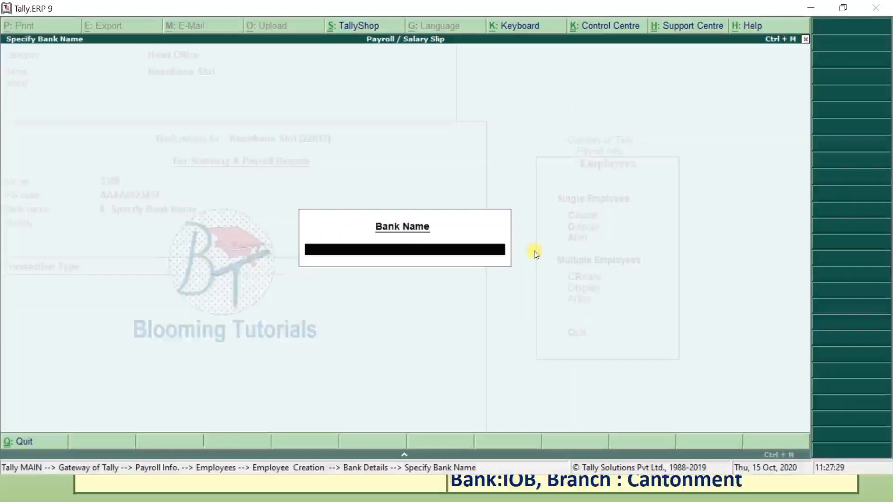
text(State Bank)
key(Return)
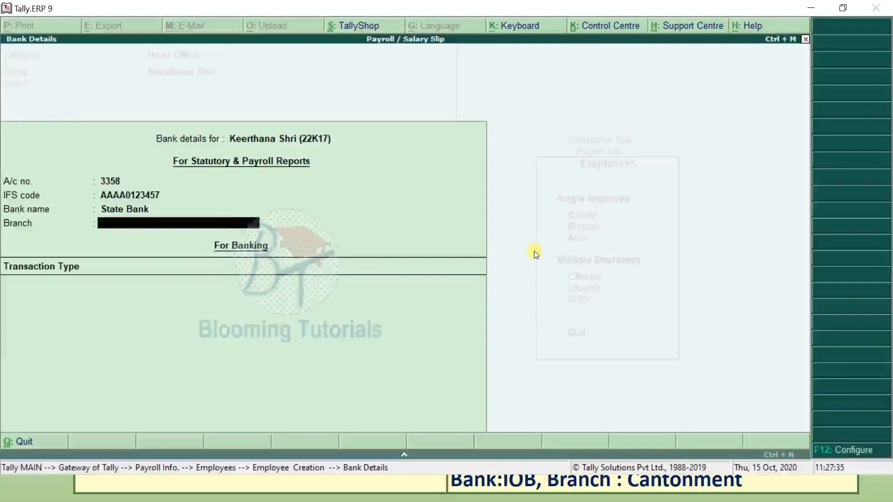
text(Thuva)
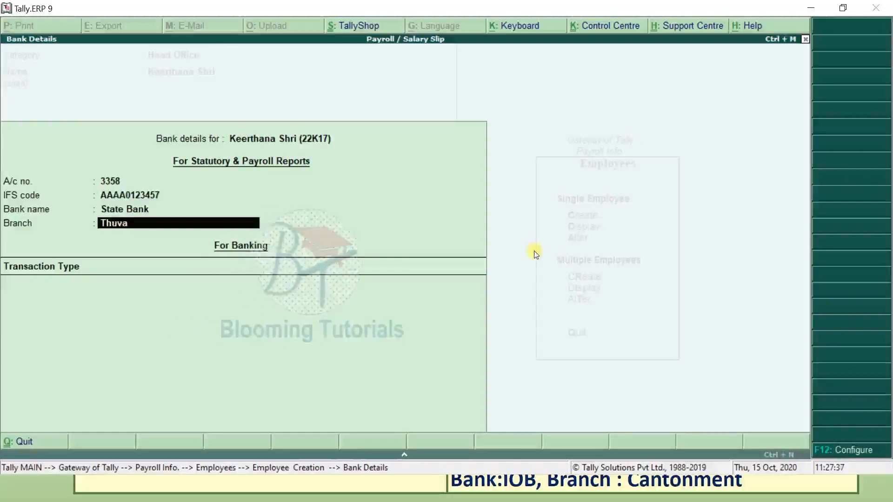
key(BackSpace)
key(BackSpace)
key(BackSpace)
key(BackSpace)
key(BackSpace)
key(BackSpace)
key(BackSpace)
key(BackSpace)
text(BHEL)
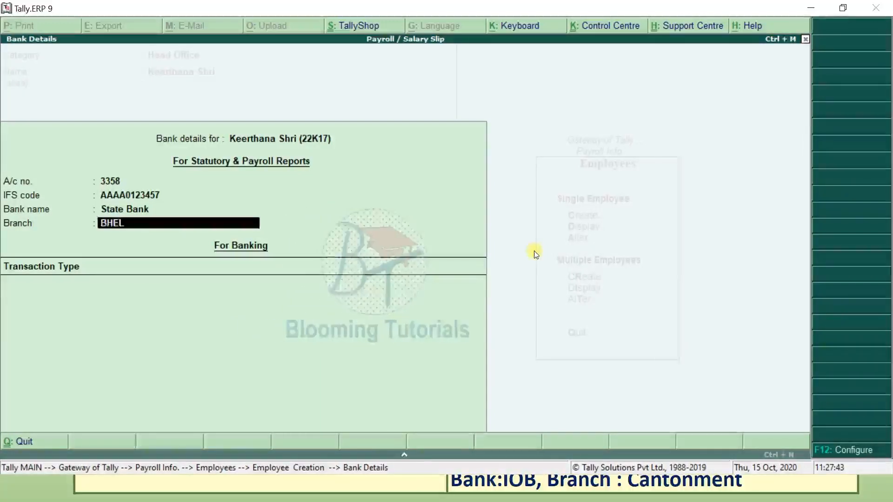
key(Return)
key(Down)
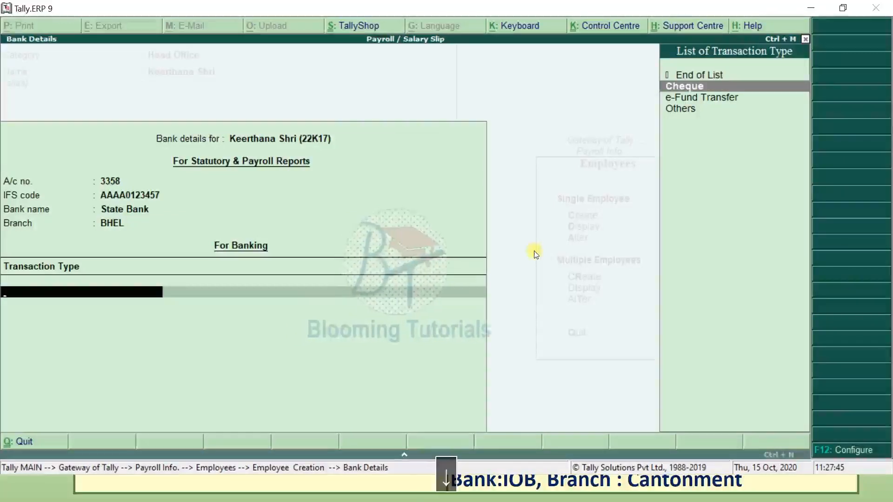
key(Return)
key(Return)
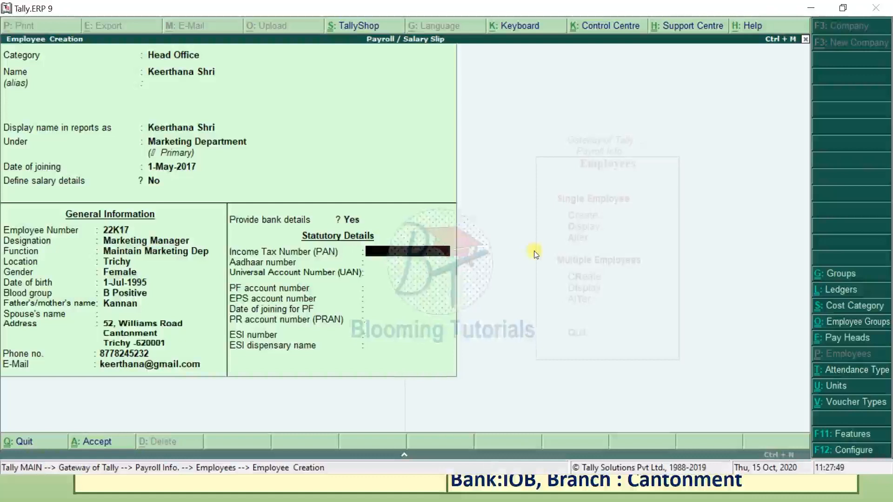
- Save the employee record with Ctrl+A and quit employee creation
key(ctrl+a)
key(Escape)
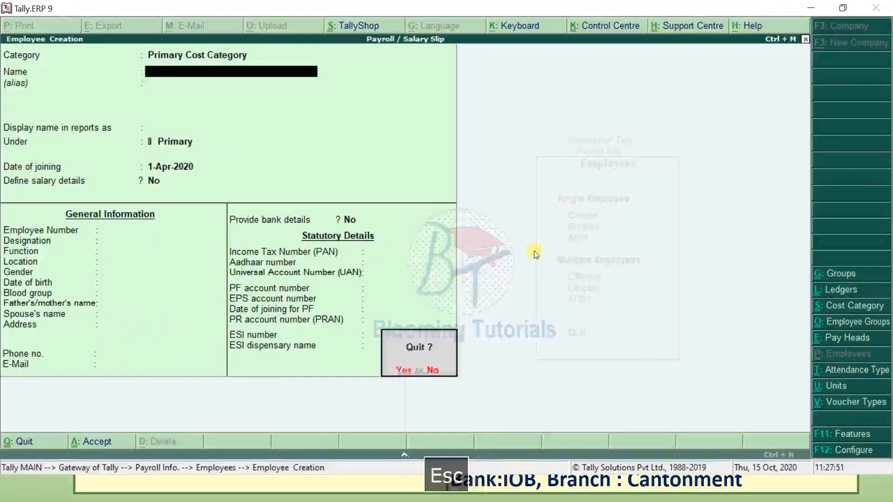
key(Escape)
key(Escape)
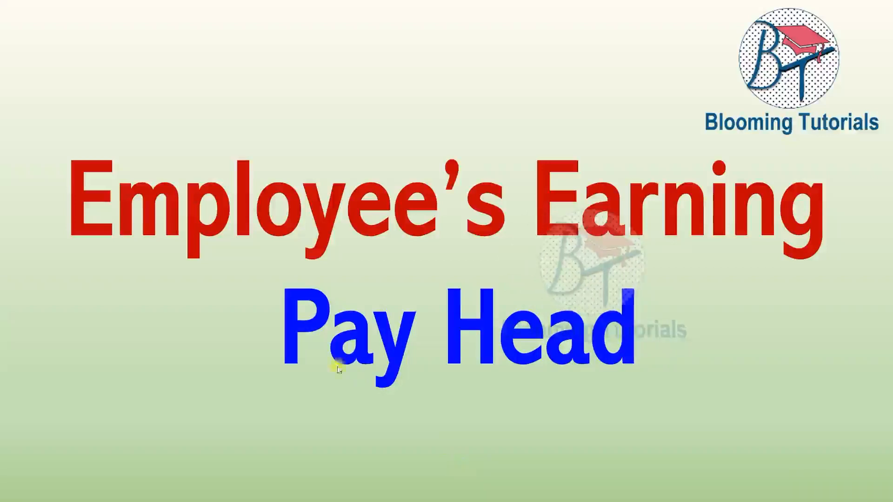
- Advance the slideshow past the Pay Head title to the Basic Pay settings table
click(256, 374)
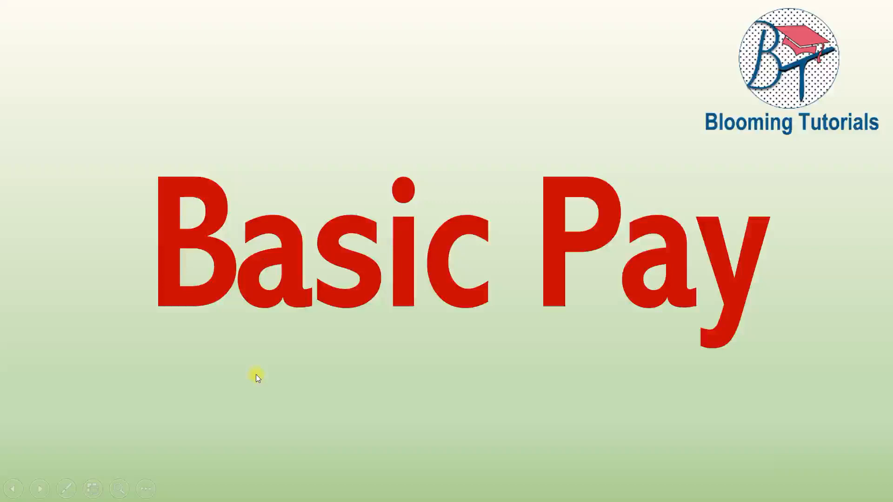
click(255, 375)
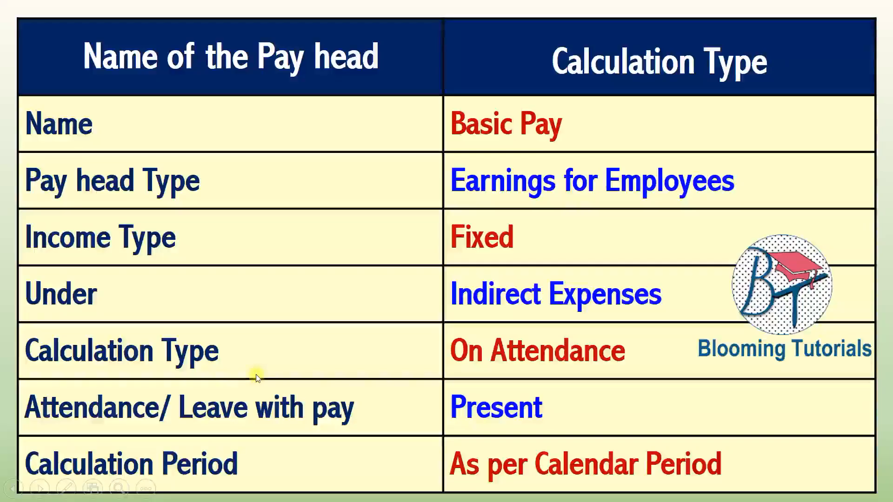
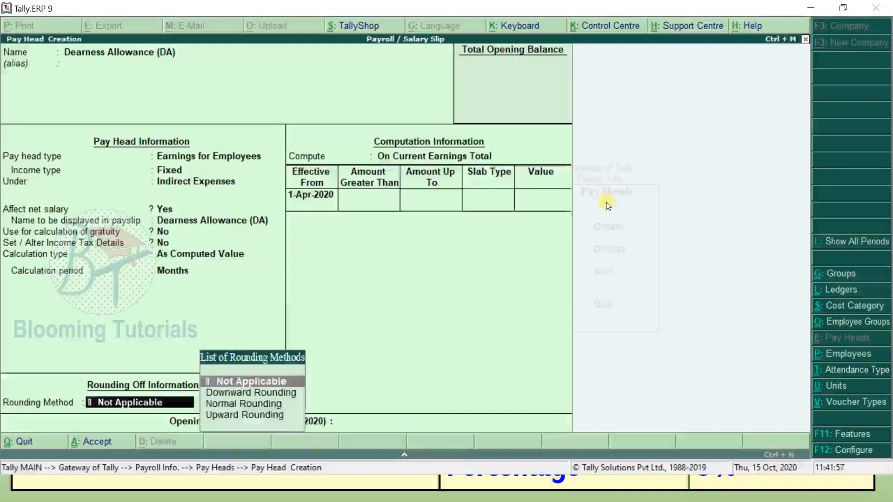
key(Return)
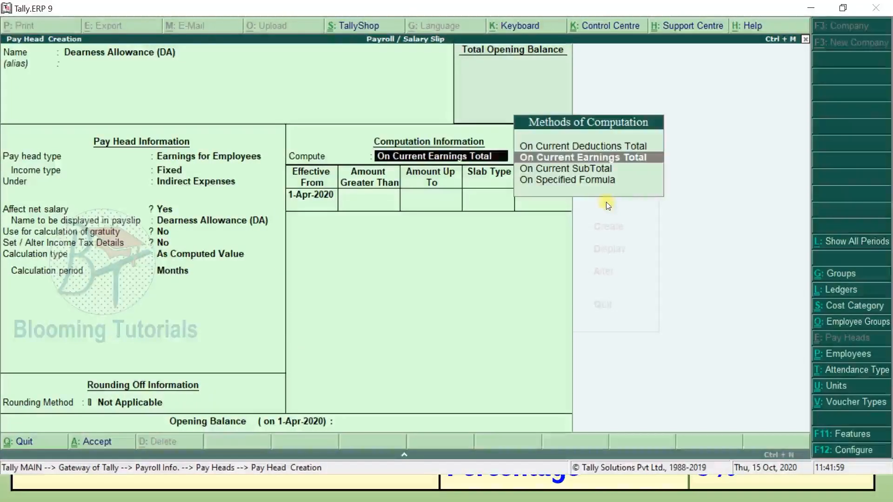
- Leave DA rounding at Not Applicable and compute it On Specified Formula
key(Down)
key(Down)
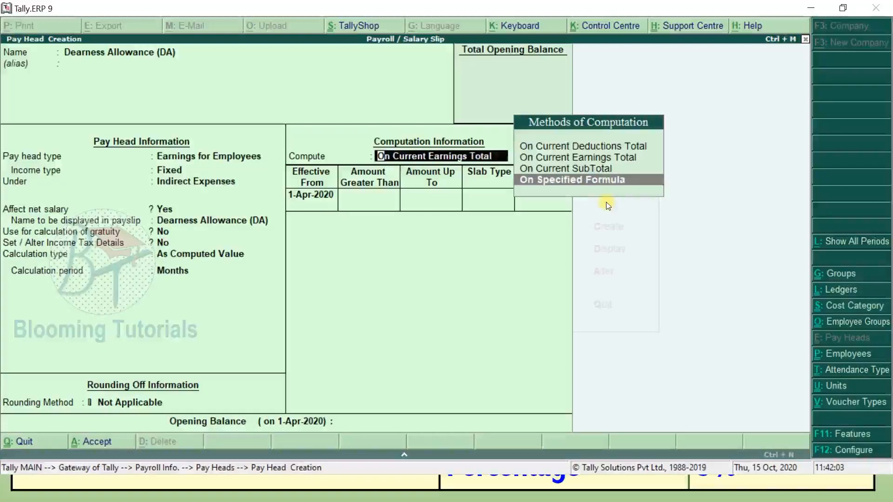
key(Up)
key(Up)
key(Up)
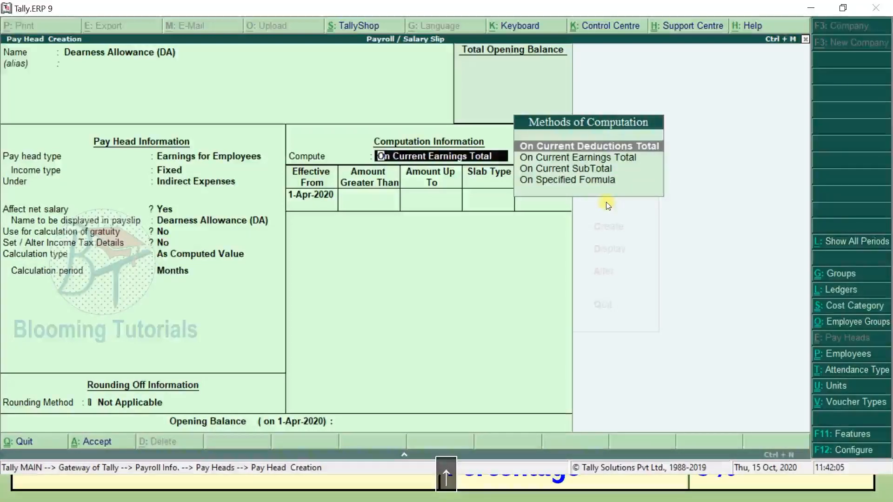
key(Down)
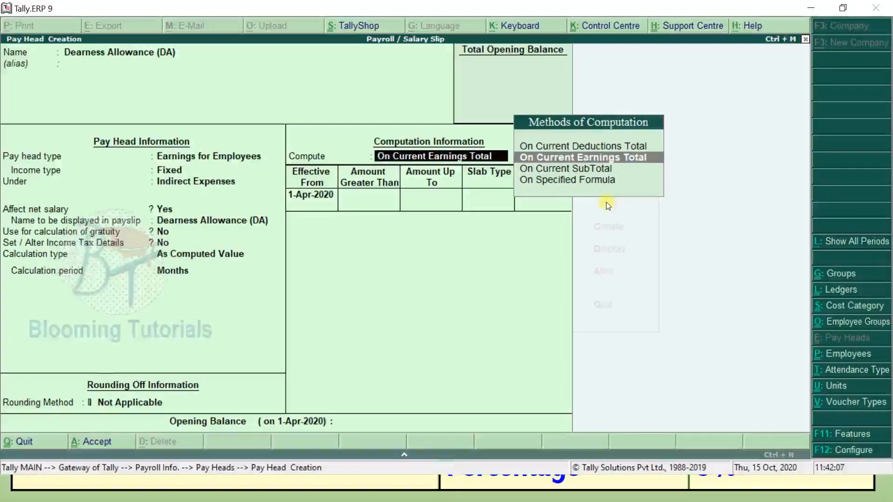
key(Down)
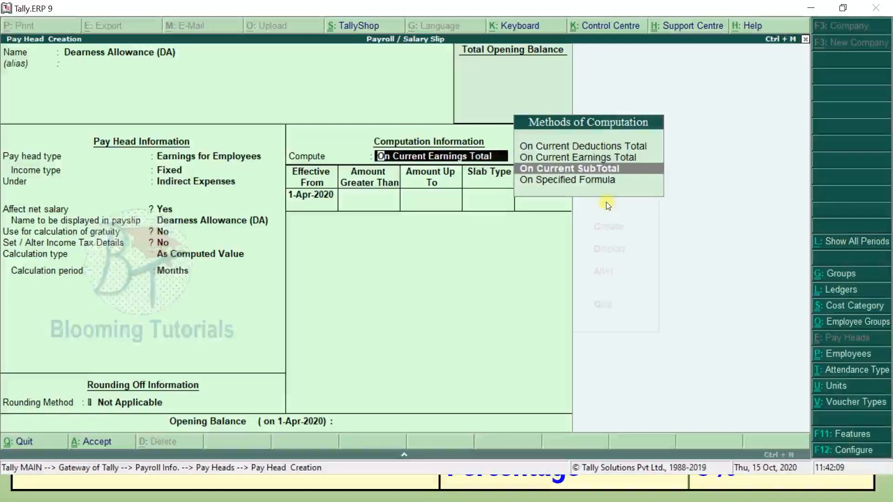
key(Down)
key(Return)
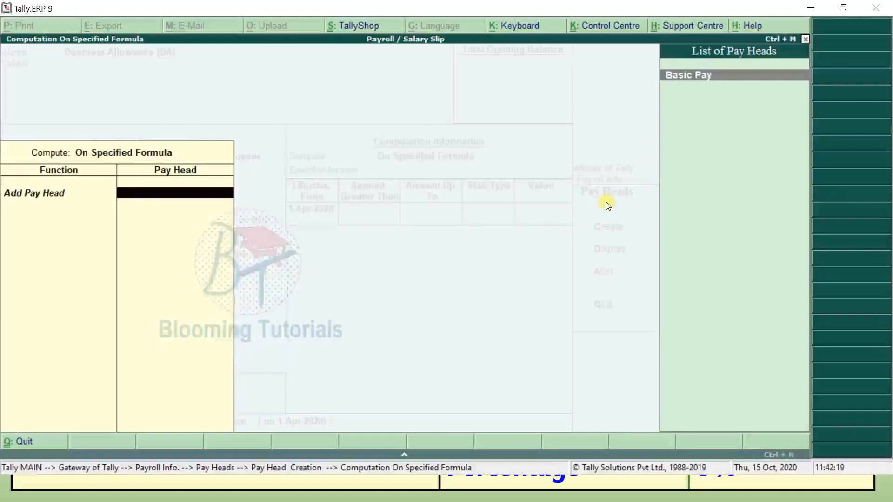
- Build the DA formula from Basic Pay alone, checking the DA specification on the slide
key(Return)
key(Return)
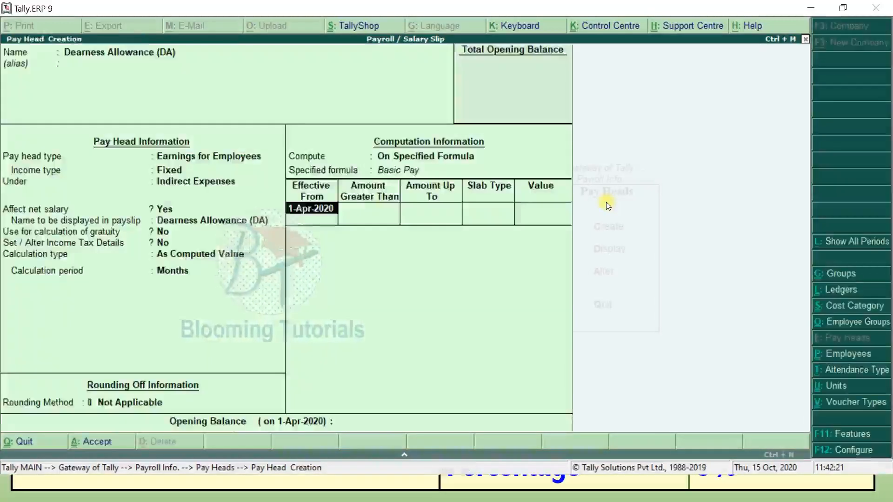
key(Return)
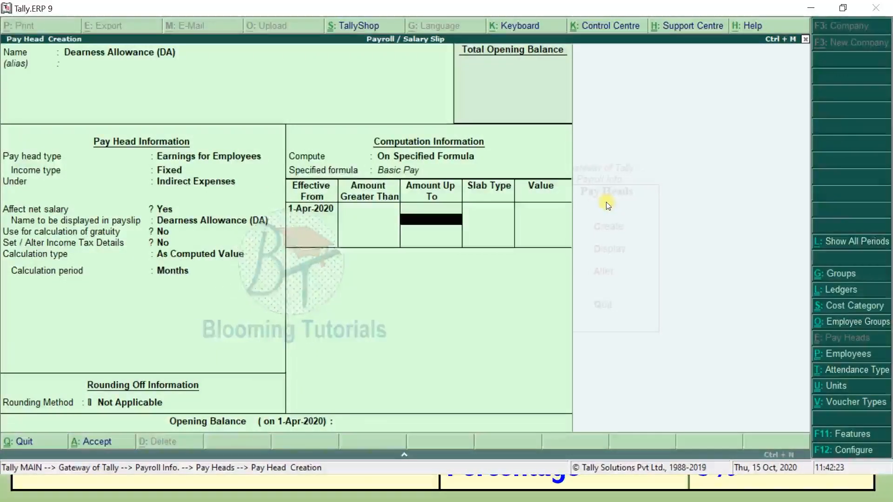
key(alt+Tab)
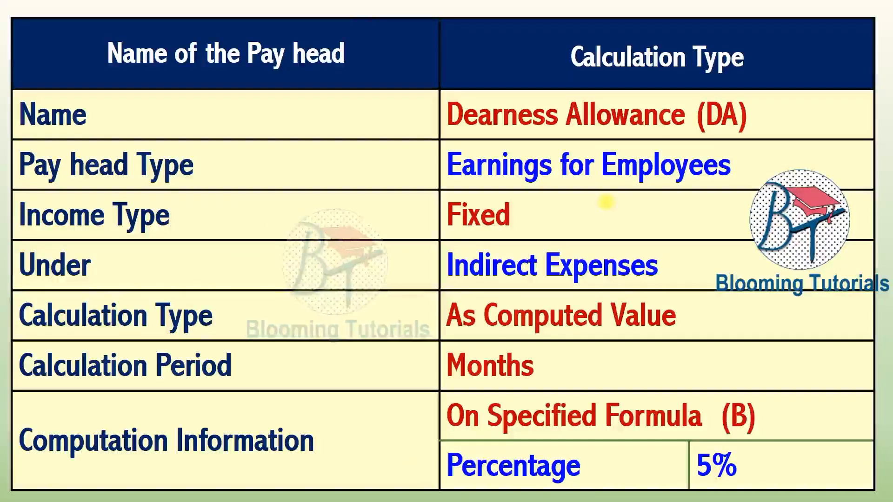
key(alt+Tab)
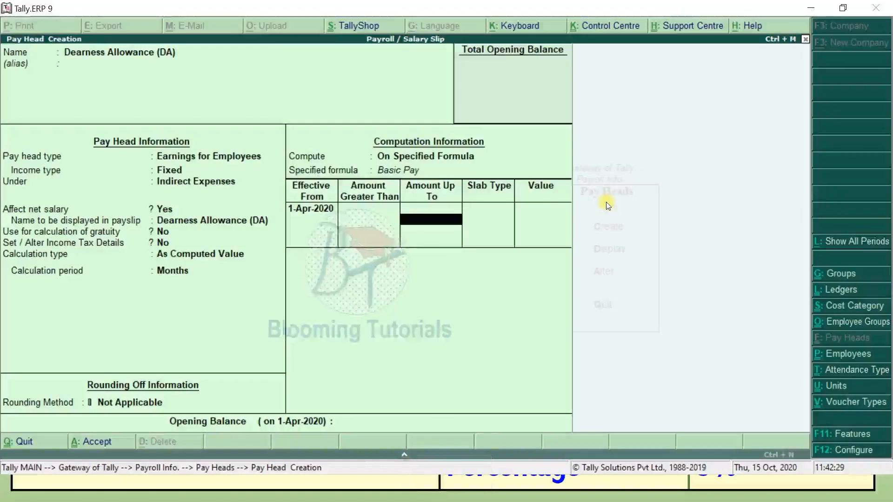
- Enter a Value slab of 4,000, then change the DA slab type to Percentage
key(Return)
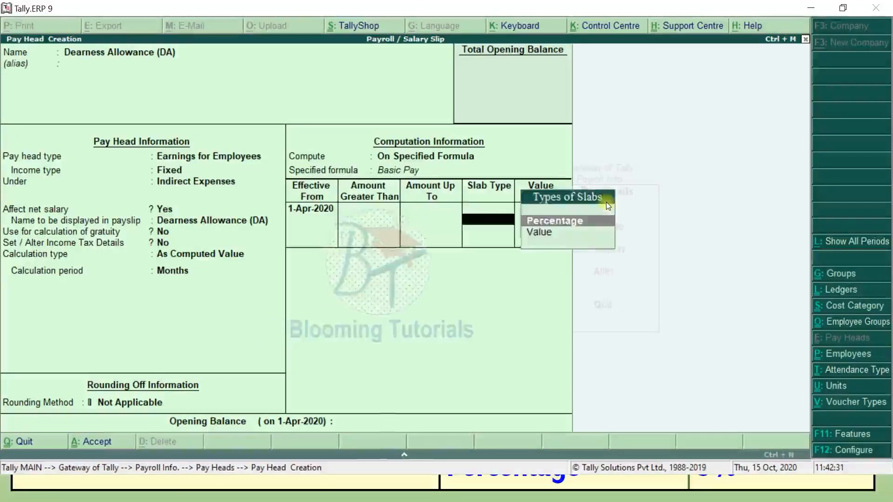
key(Down)
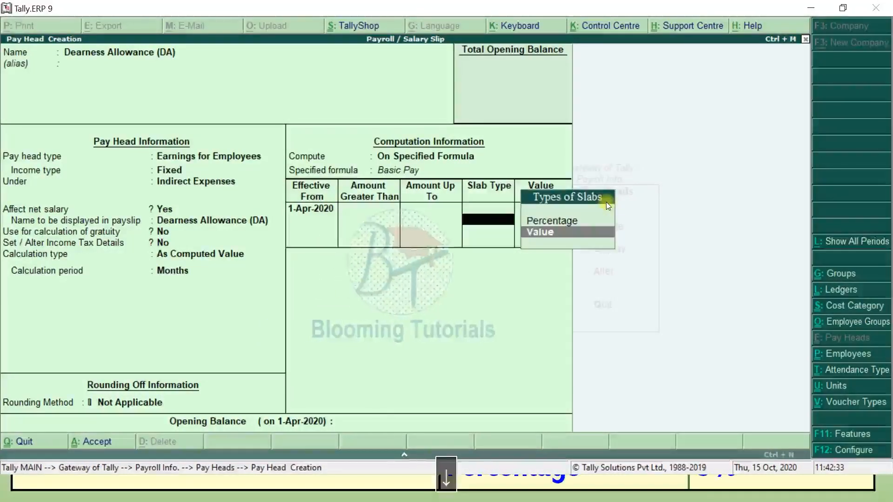
key(Return)
text(4)
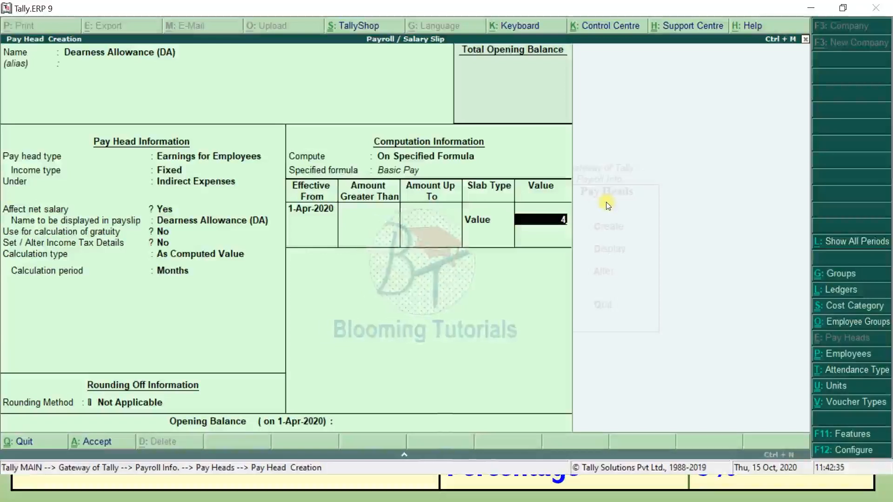
text(,000)
key(Return)
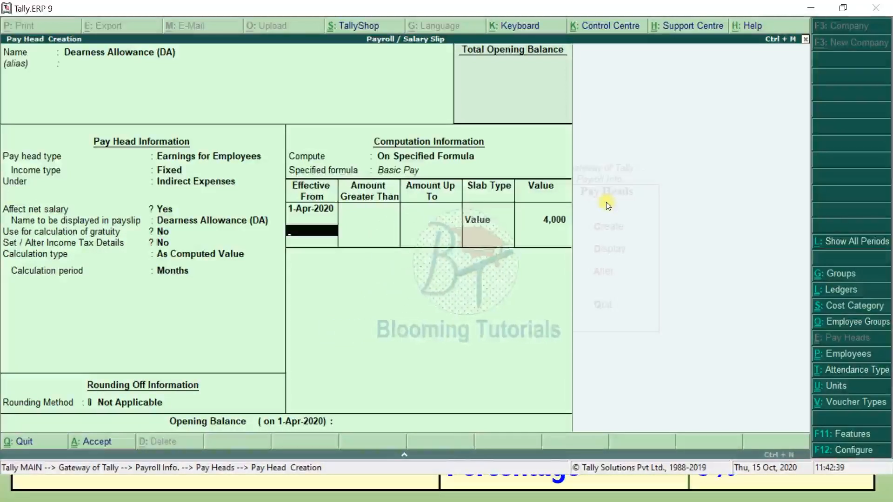
key(BackSpace)
key(BackSpace)
key(Up)
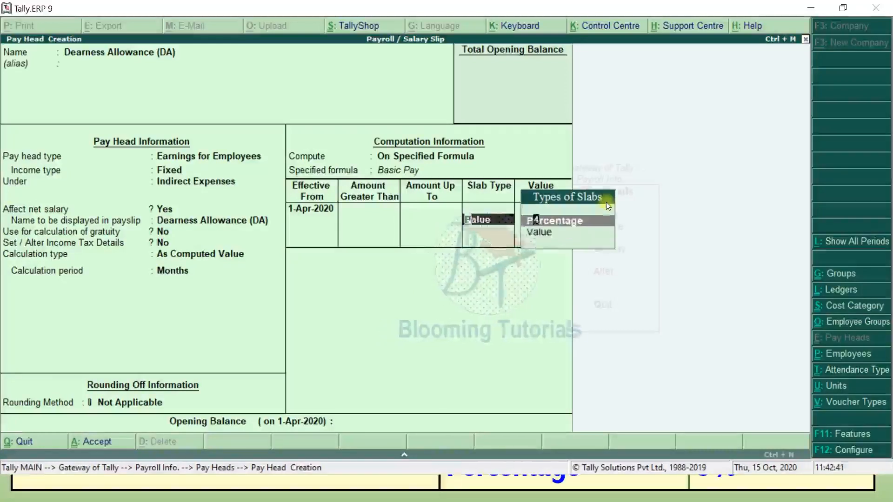
key(Return)
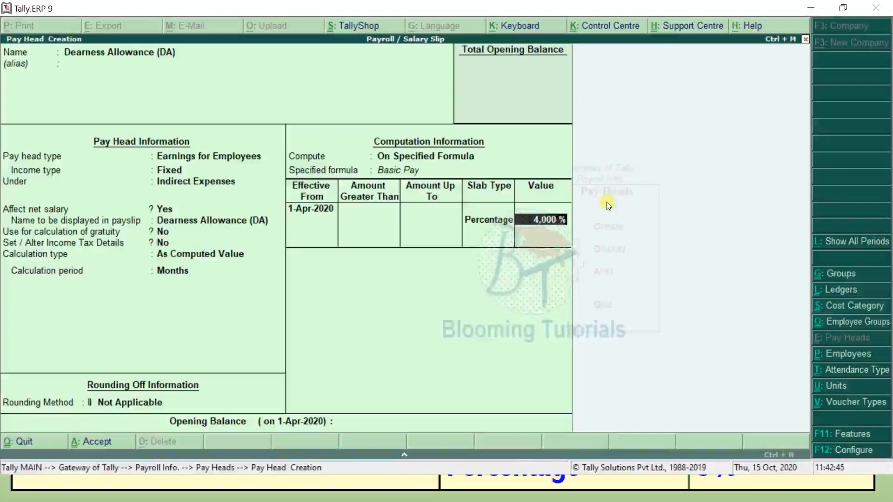
- Enter 5 % as the DA rate from 1-Apr-2020 and finish the slab rows
key(alt+Tab)
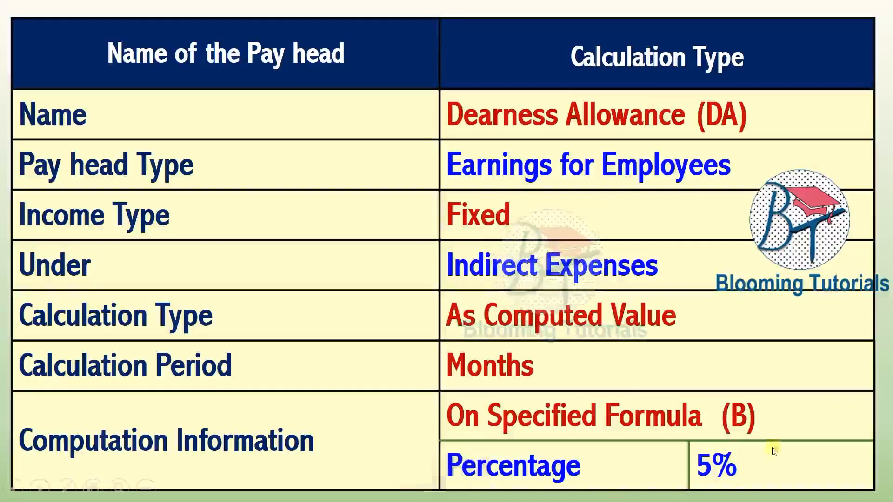
key(alt+Tab)
text(5)
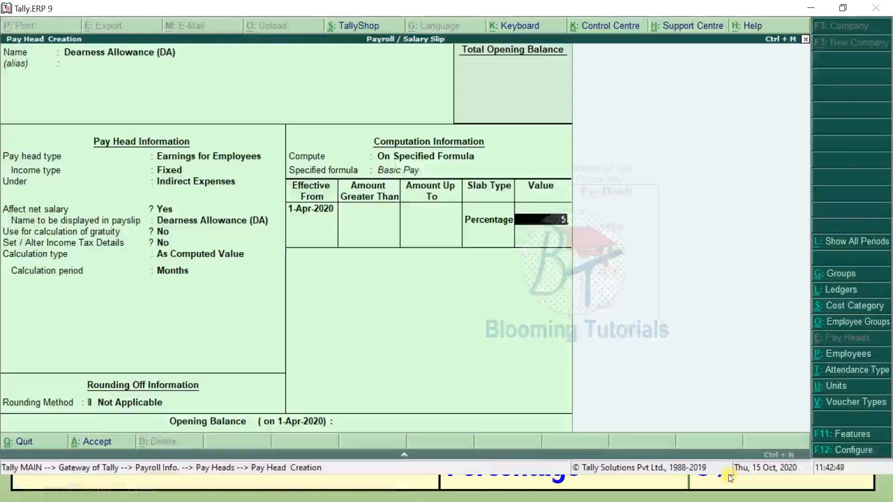
key(Return)
key(Return)
key(Return)
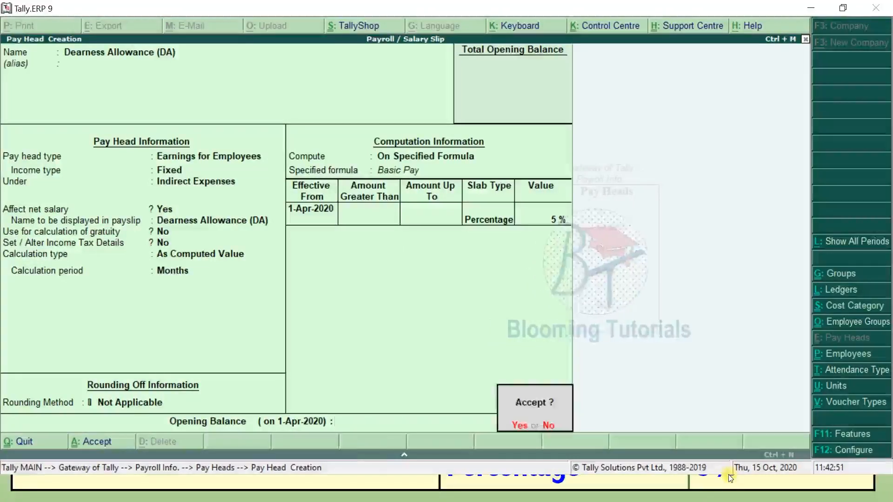
key(Return)
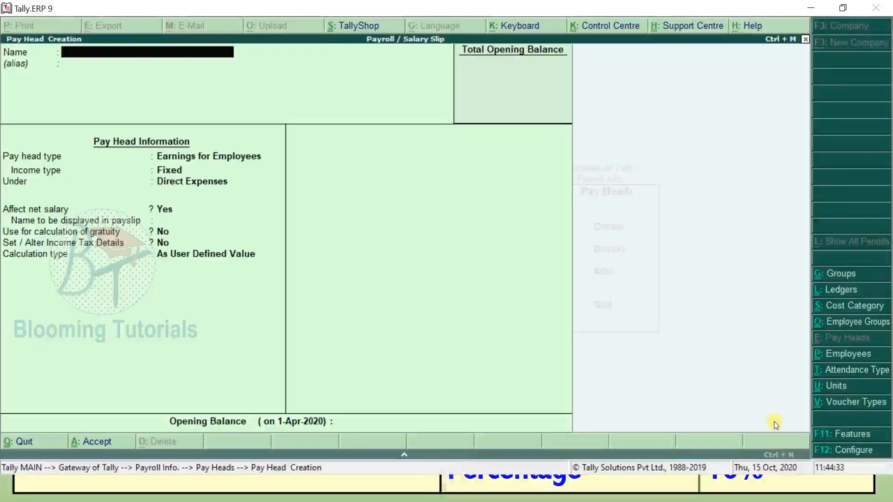
- Name the new pay head 'House Rent Allowance (HRA)'
text(House Rent All)
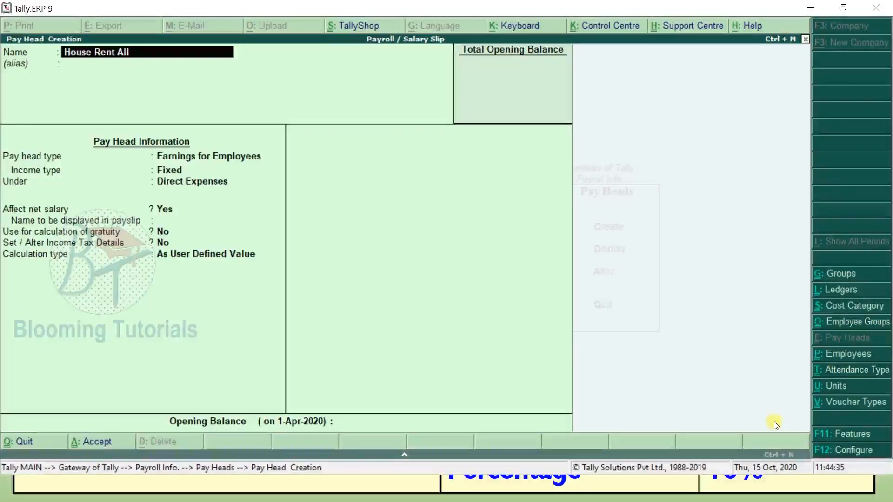
text(owance ()
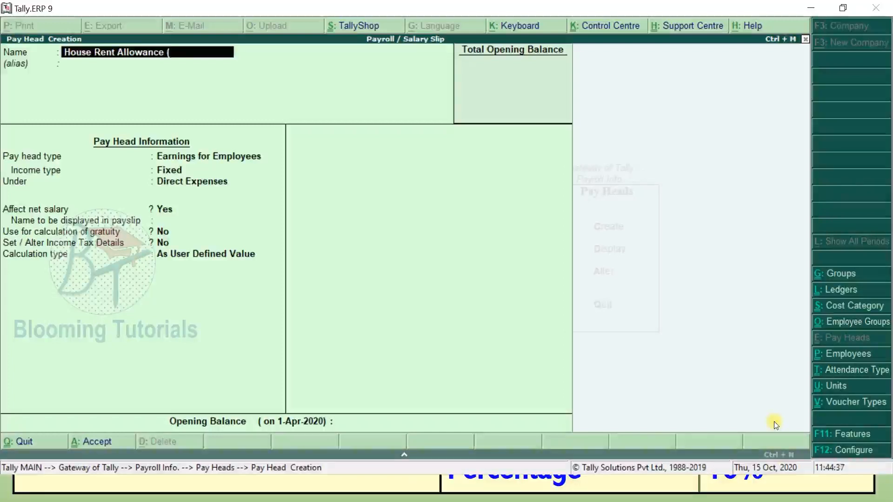
text(HRA))
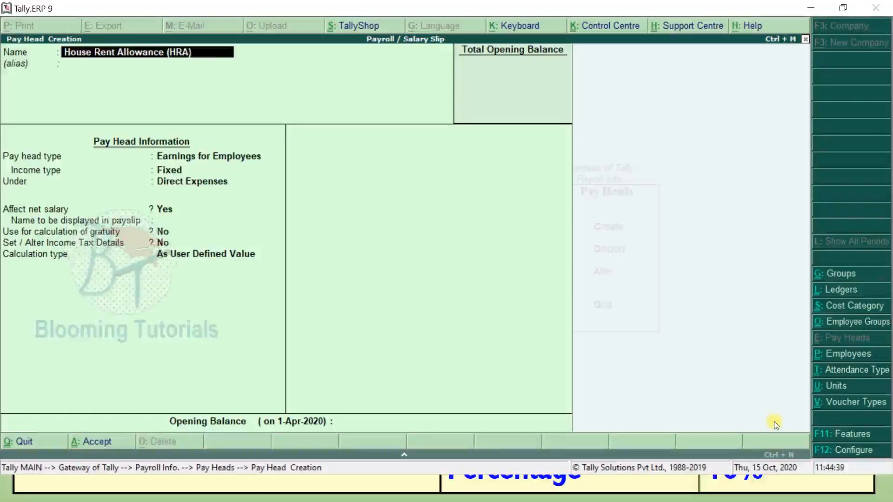
- Make HRA a fixed employee earning under Indirect Expenses, calculated as a computed value
key(Return)
key(Return)
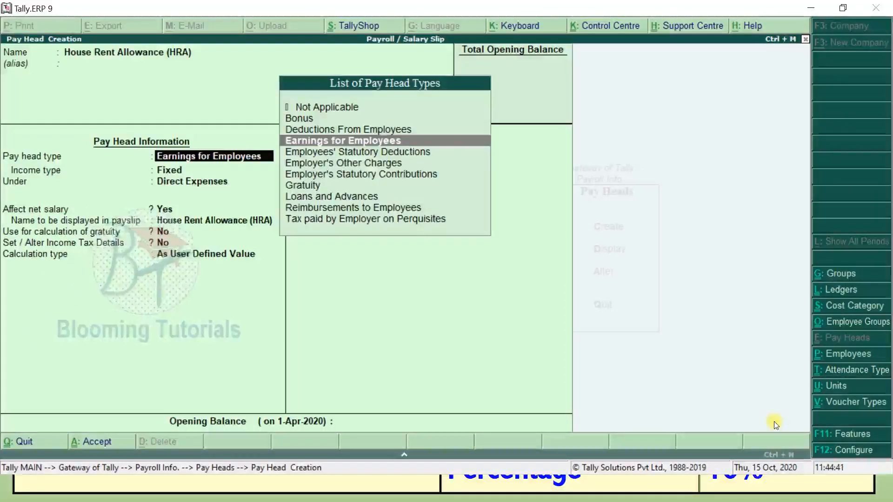
key(Return)
key(Return)
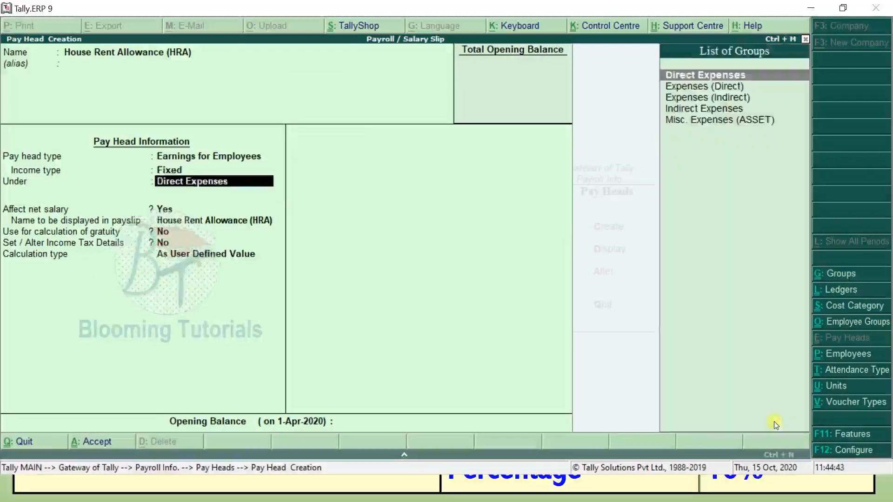
key(Down)
key(Down)
key(Down)
key(Return)
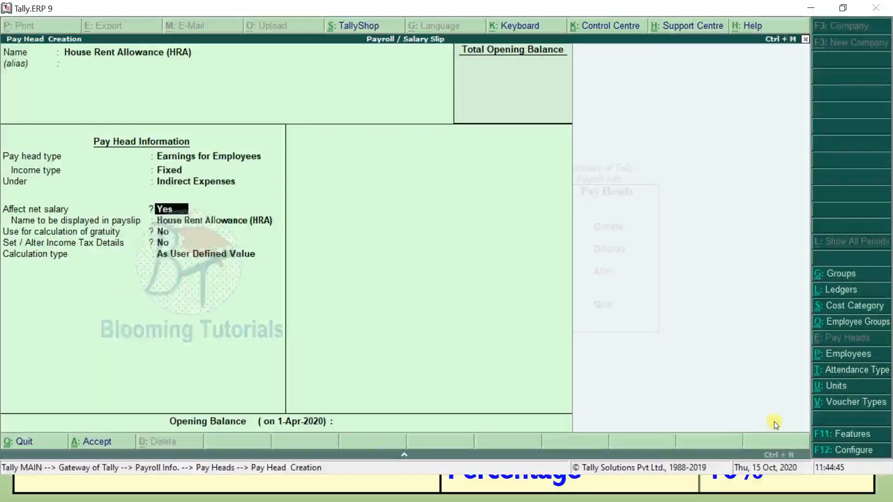
key(Return)
key(Return)
key(Return)
key(Return)
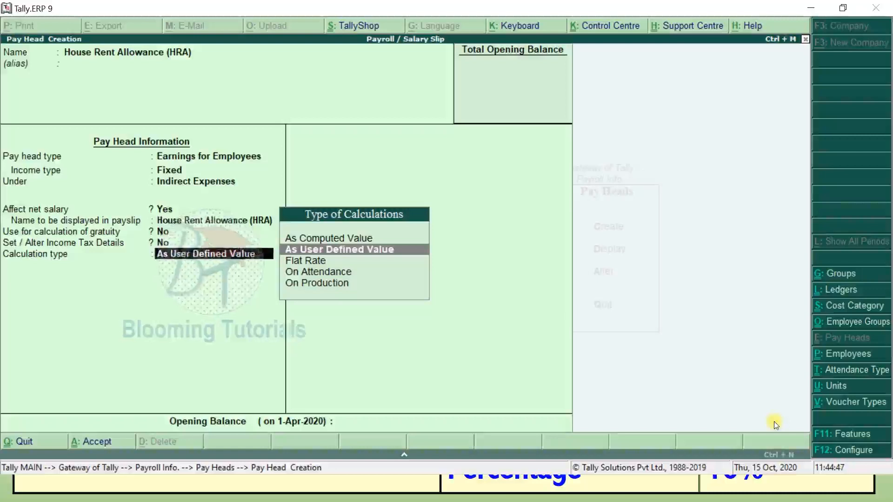
key(Up)
key(Return)
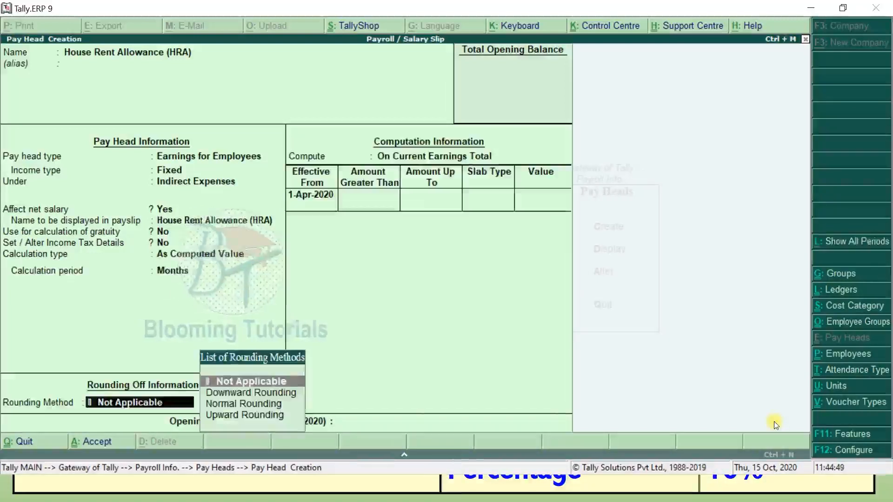
- Compute HRA unrounded as 10 % of Basic Pay on a specified formula
key(Return)
key(Down)
key(Down)
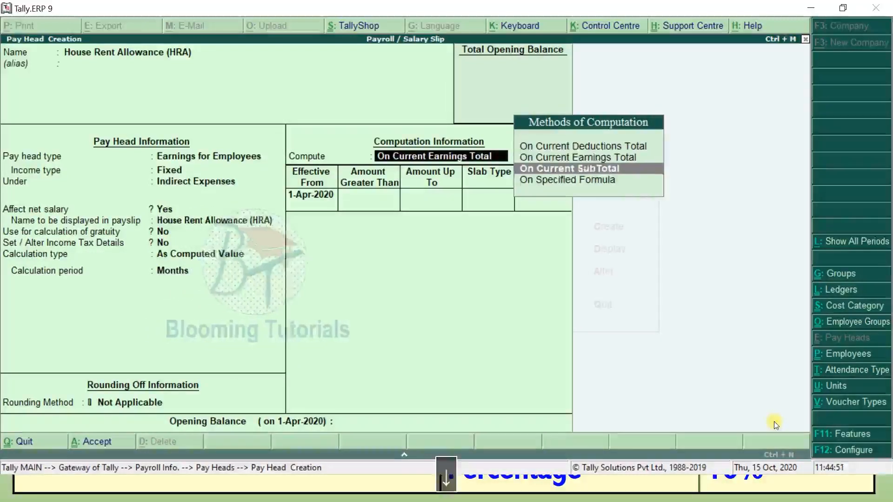
key(Return)
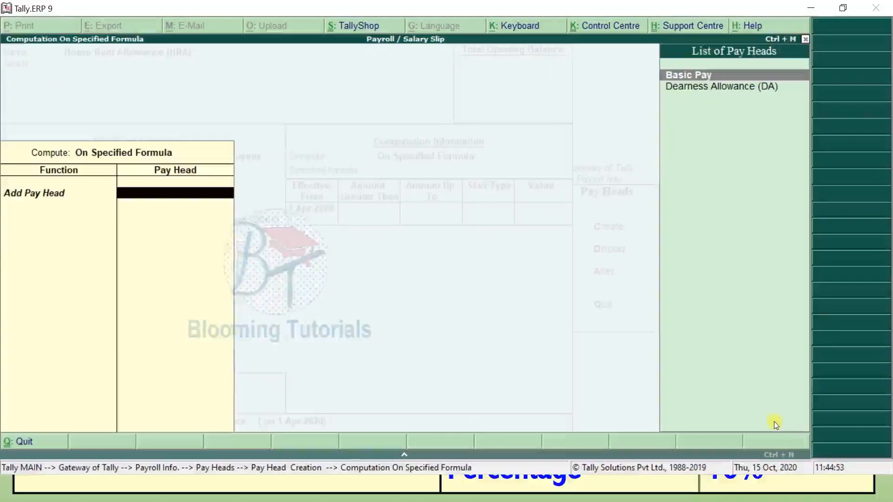
key(Return)
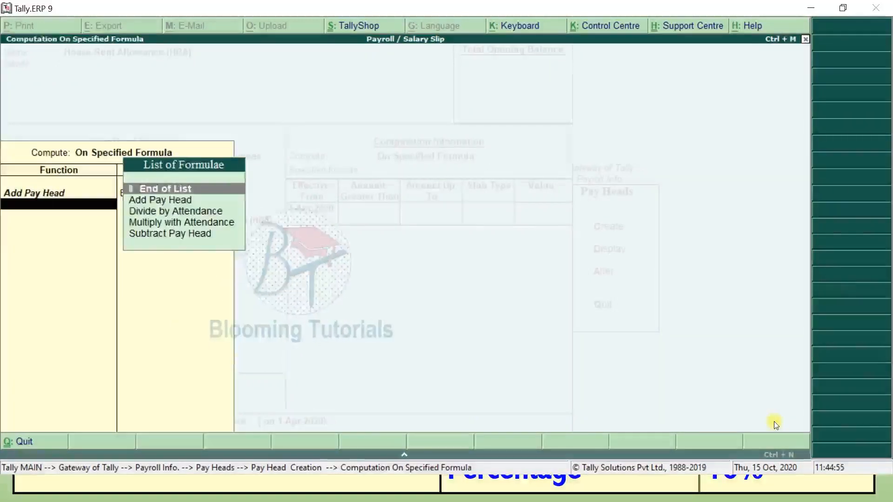
key(Return)
key(Return)
key(Return)
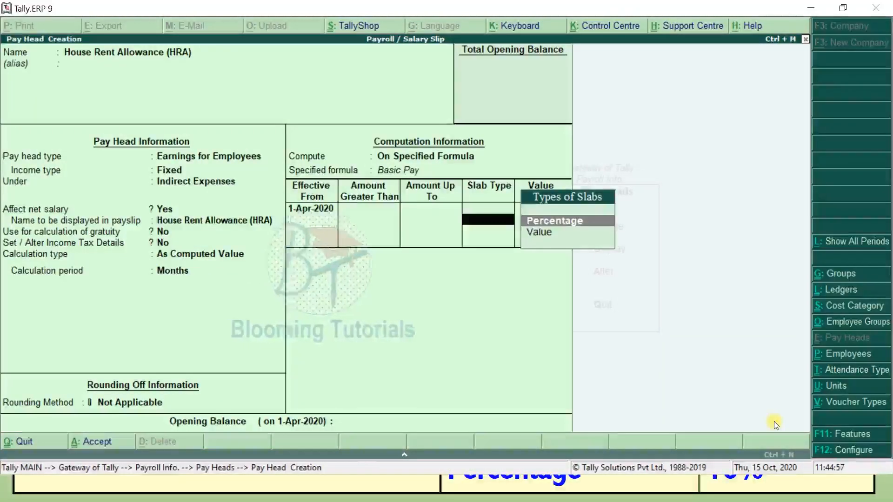
key(Return)
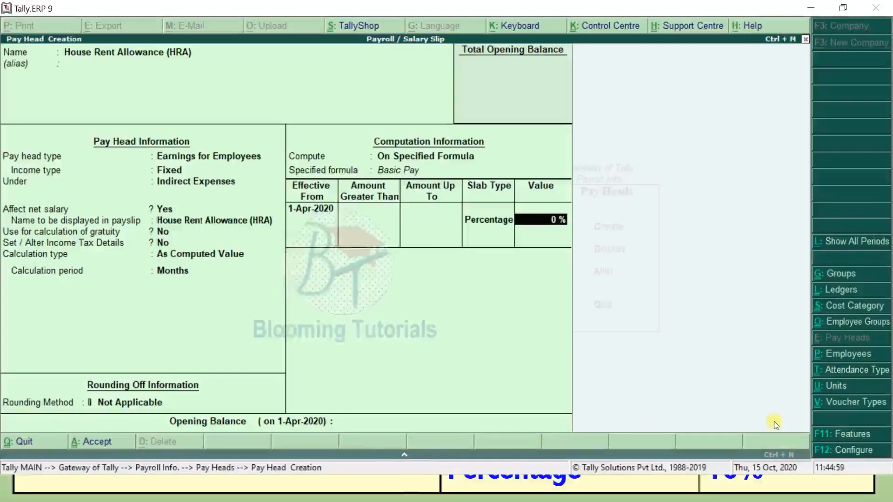
key(alt+Tab)
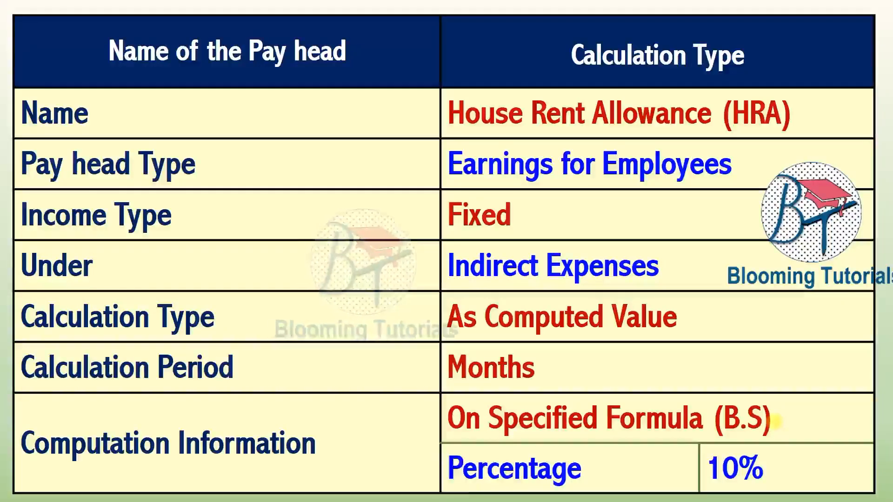
key(alt+Tab)
text(10)
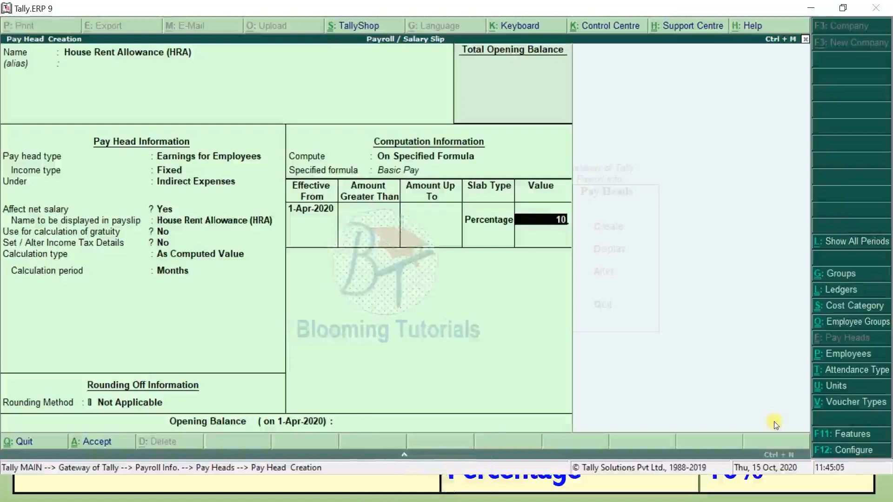
key(Return)
key(Return)
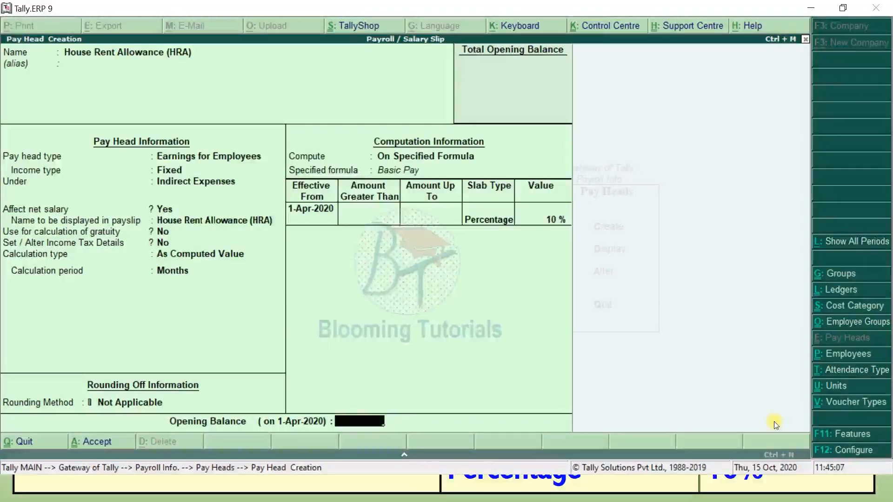
key(Return)
key(Return)
- Advance the tutorial slides to the Food Allowance settings table
key(alt+Tab)
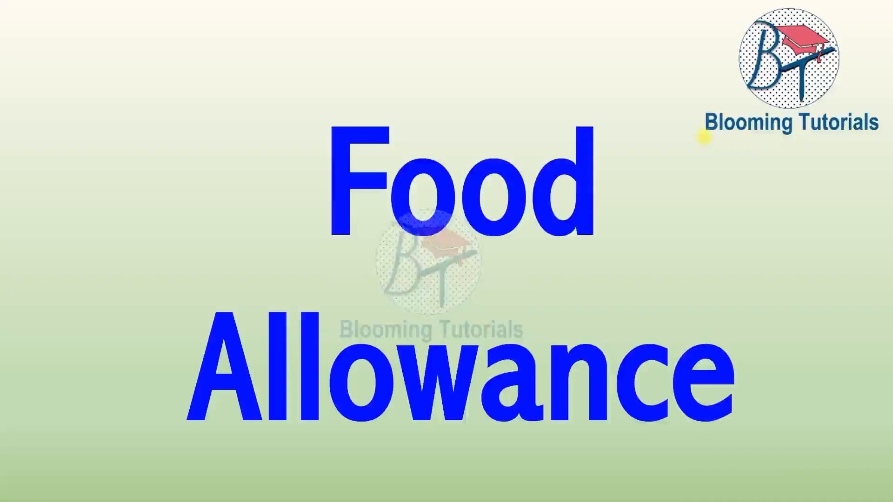
click(536, 242)
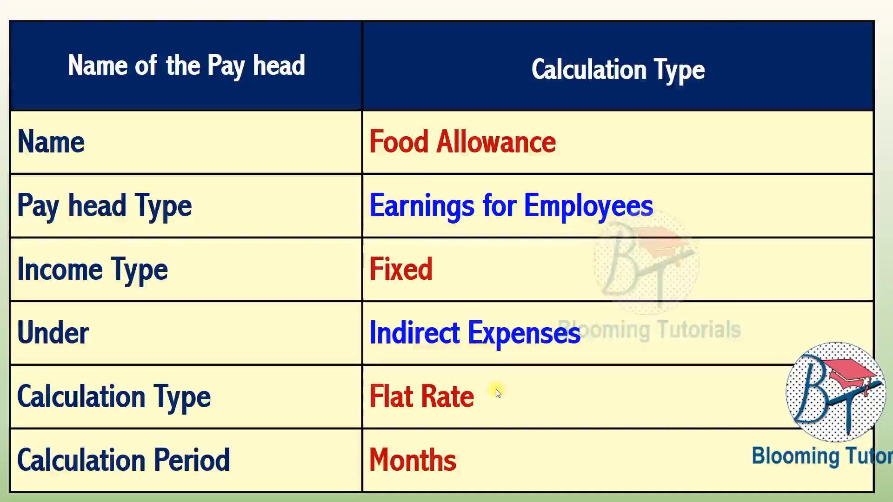
- Create 'Food Allowance' as a fixed earning under Indirect Expenses, flat rate per month, no rounding
key(alt+Tab)
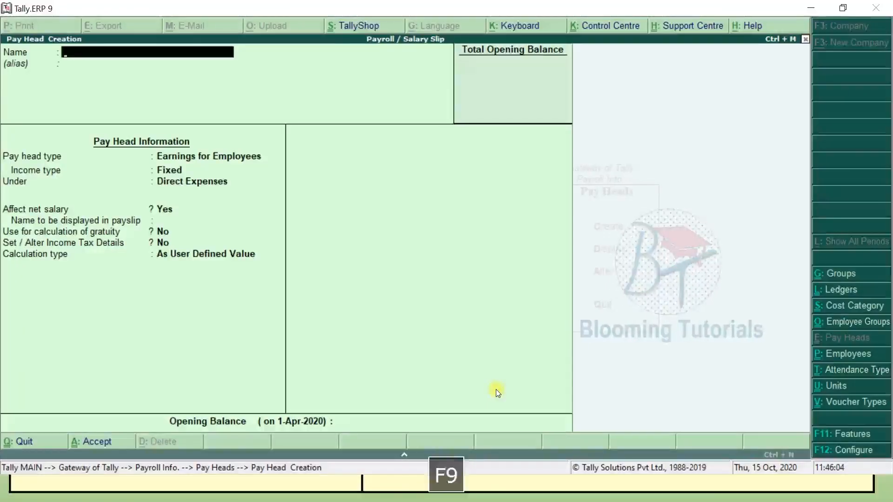
text(Food Allowa)
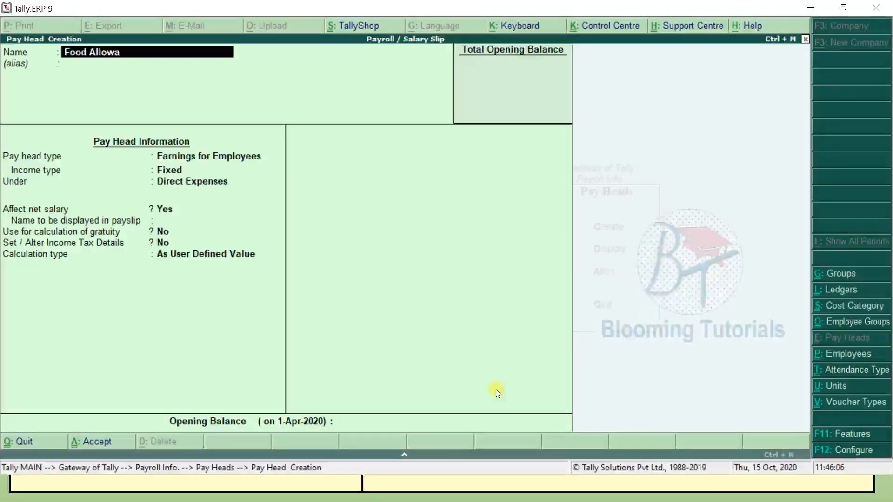
text(nce)
key(Return)
key(Return)
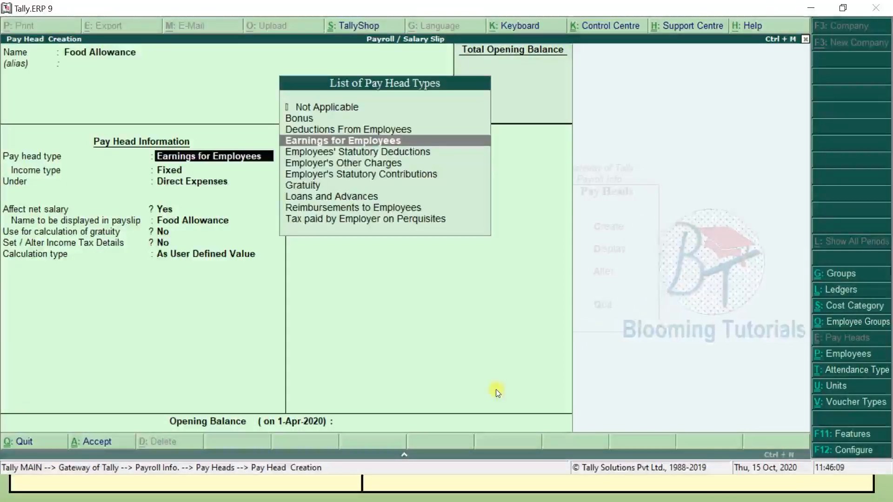
key(Return)
key(Return)
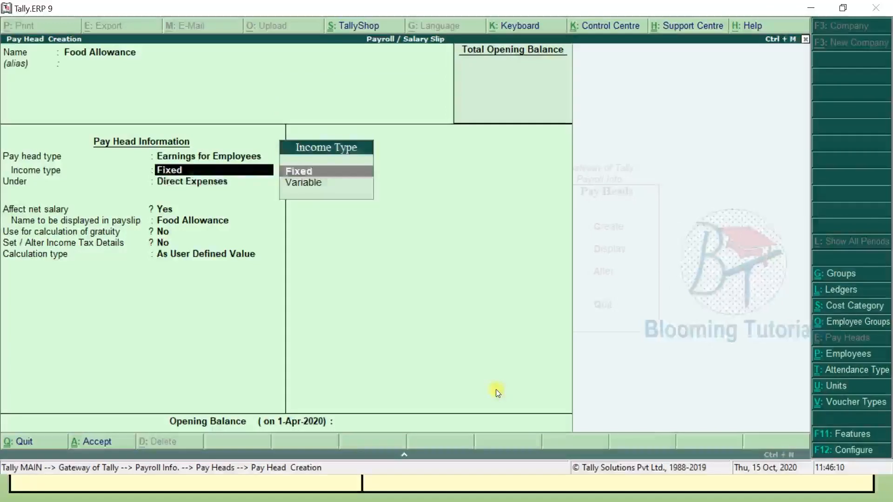
key(Down)
key(Down)
key(Down)
key(Return)
key(Return)
key(Return)
key(Return)
key(Return)
key(Down)
key(Down)
key(Return)
key(Down)
key(Down)
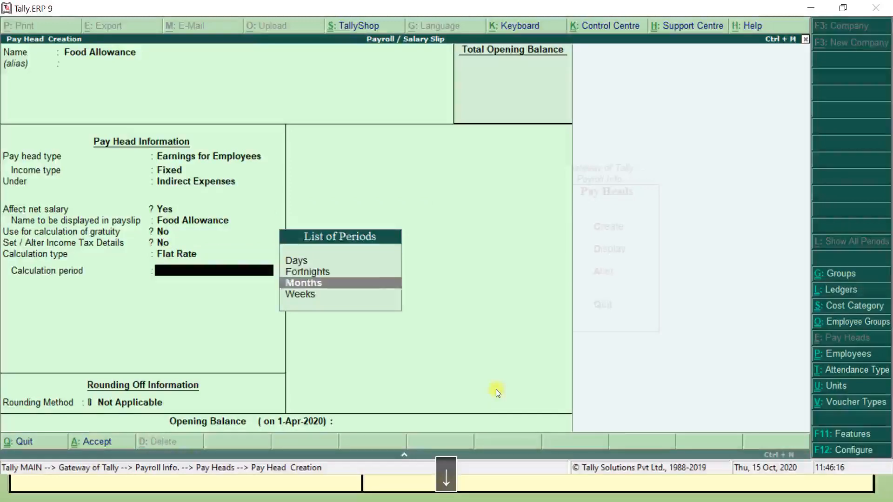
key(Return)
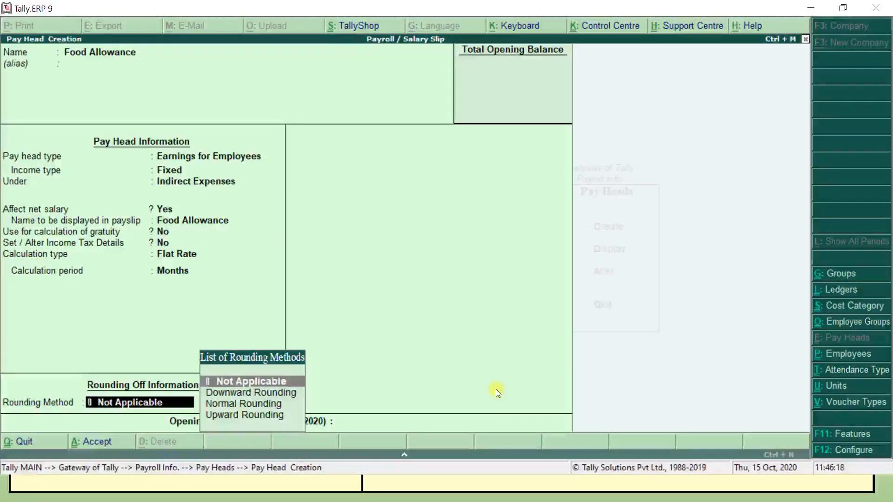
key(Return)
key(Return)
key(Return)
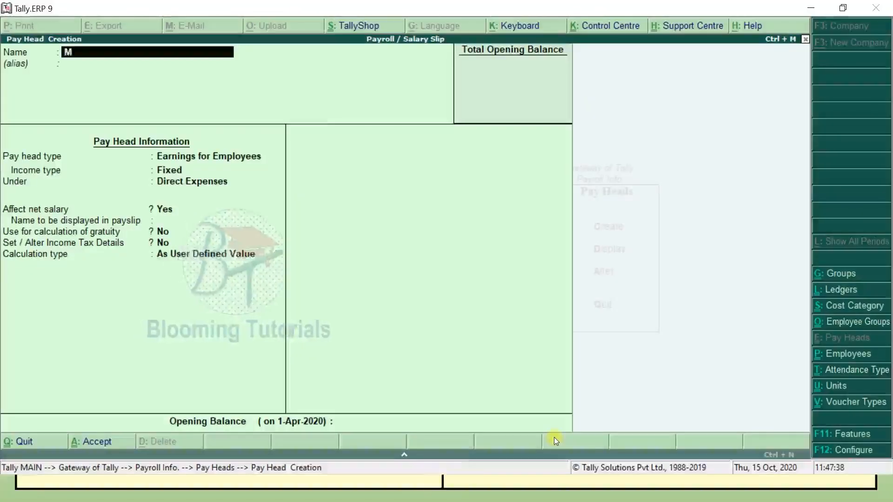
- Fill in 'Medical Allowance' as a fixed Indirect Expenses earning, monthly flat rate, and save it
text(edical Allowance)
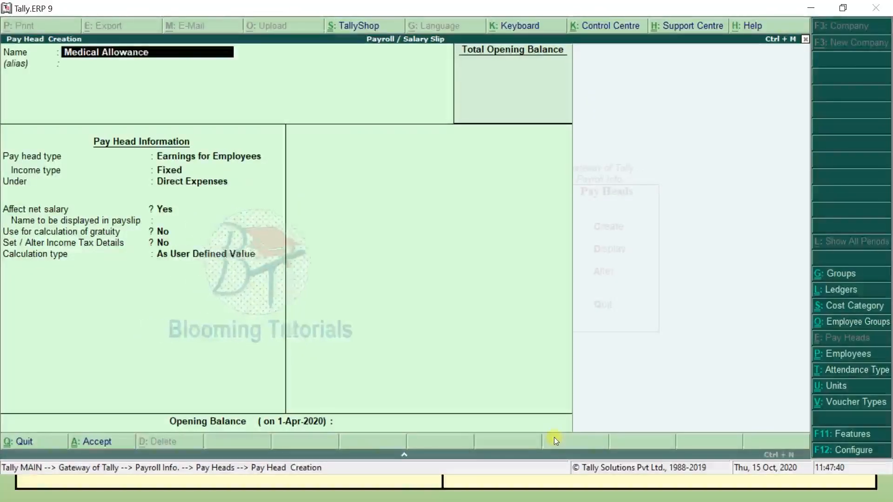
key(Return)
key(Return)
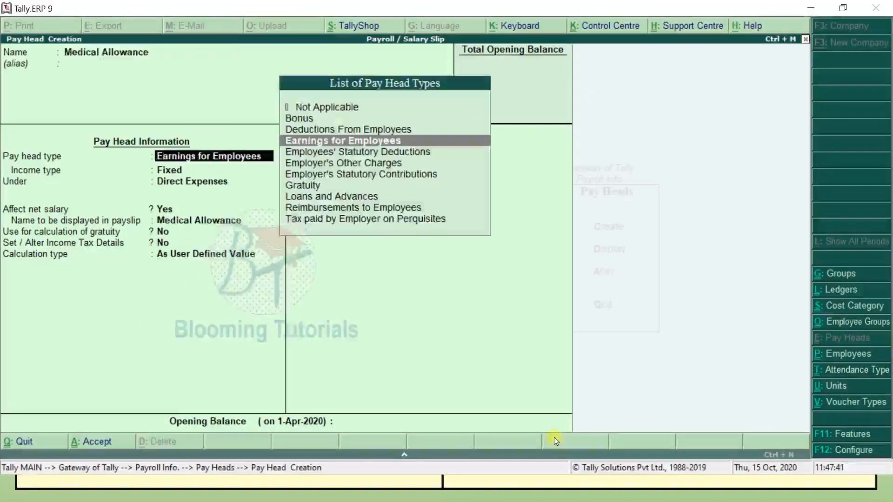
key(Return)
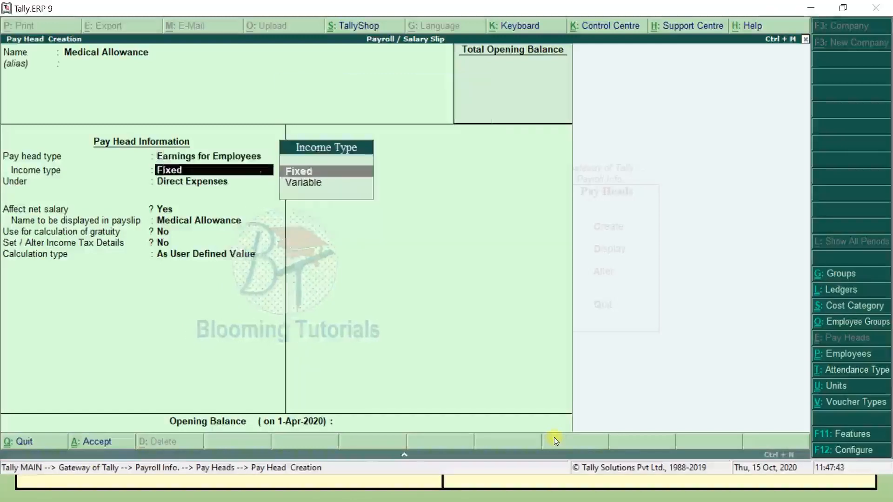
key(Return)
text(i)
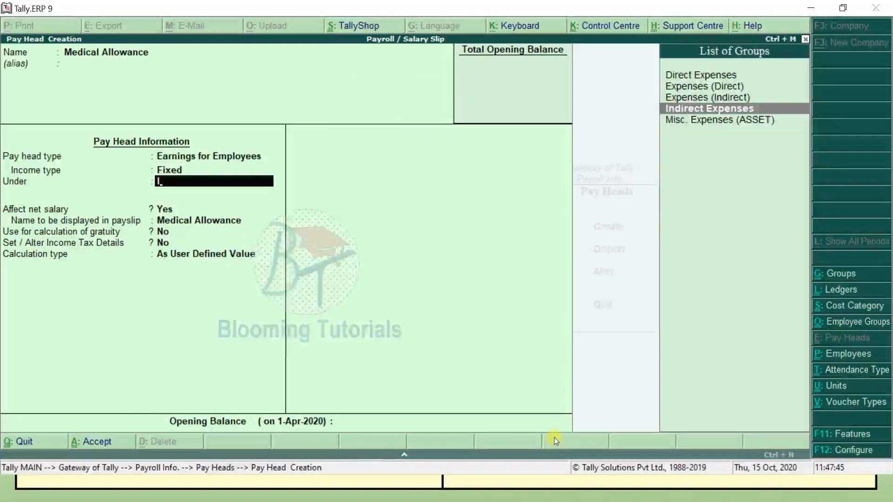
key(Return)
key(Return)
key(Return)
key(Return)
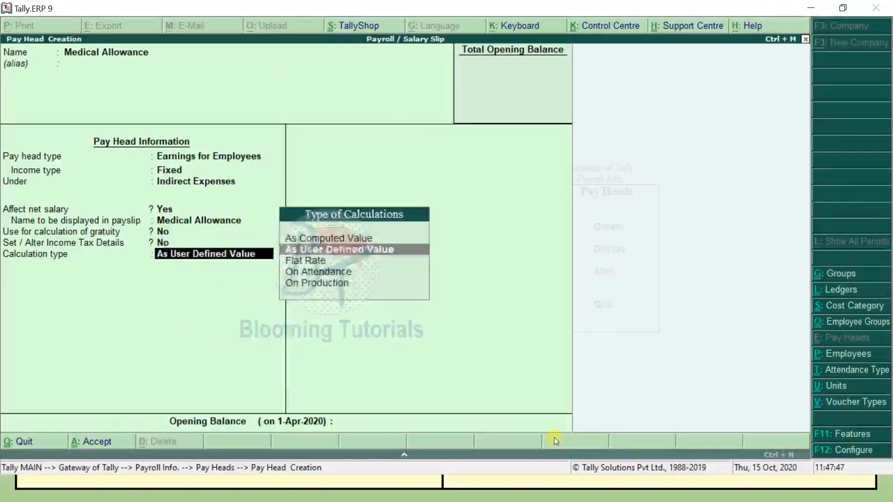
key(Down)
key(Return)
key(Down)
key(Down)
key(Return)
key(Return)
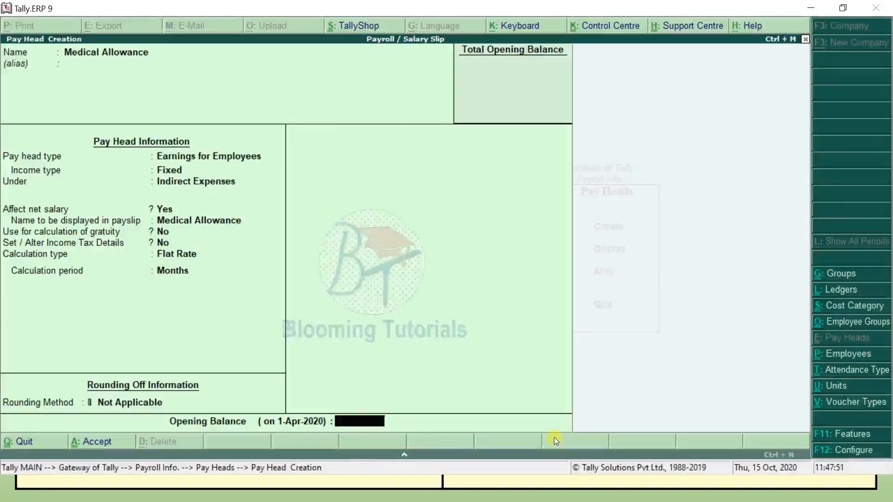
key(Return)
key(Return)
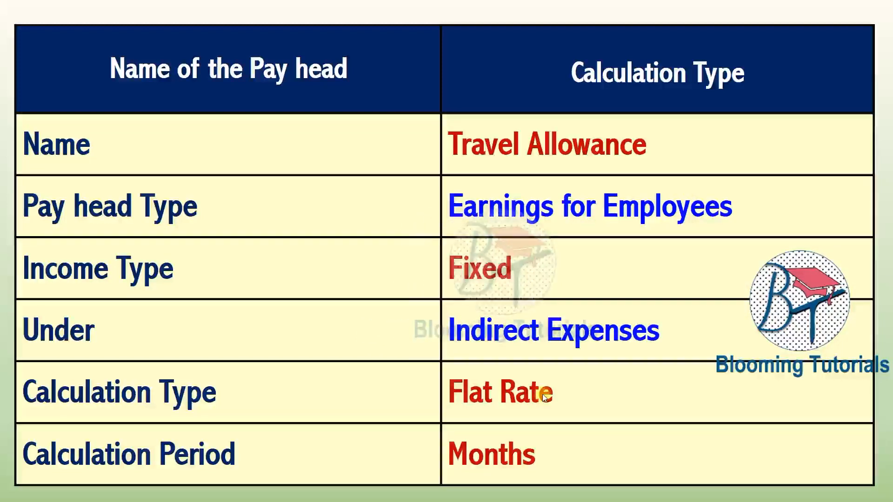
- Start a new pay head named Travel Allowance, correcting the typing slips
key(F9)
text(Trave; a)
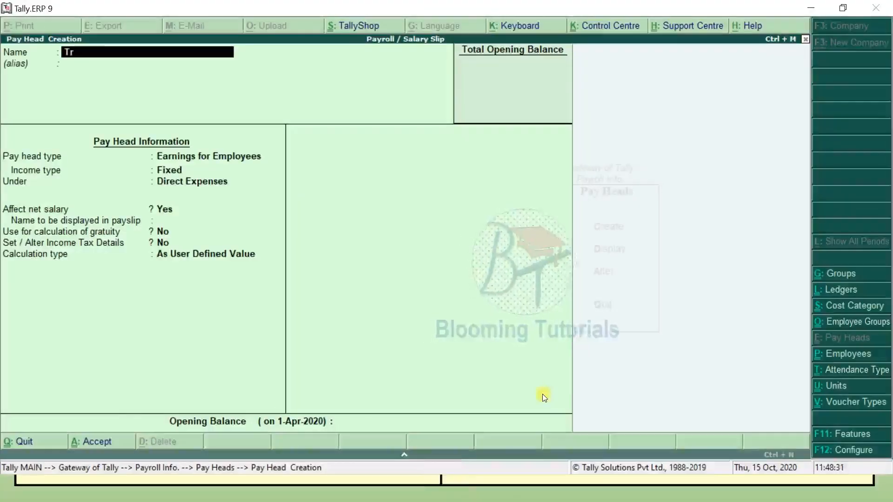
key(BackSpace)
key(BackSpace)
key(BackSpace)
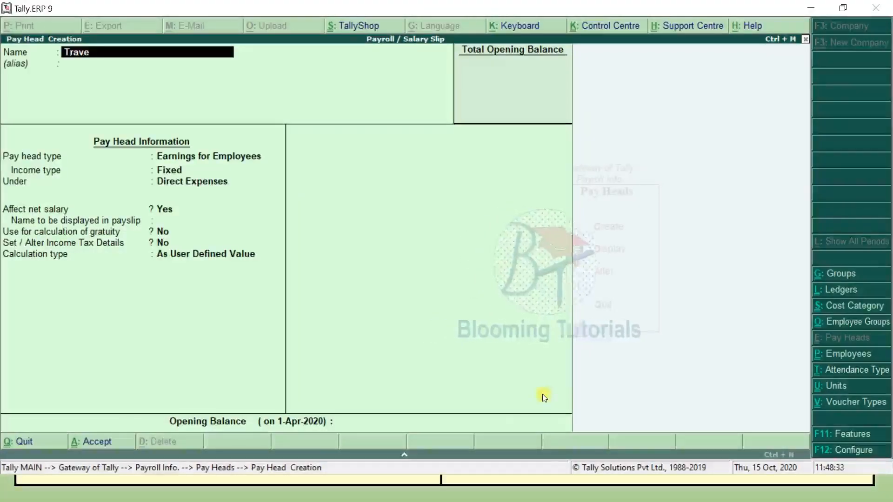
text(;)
key(BackSpace)
key(BackSpace)
text(l Allowc)
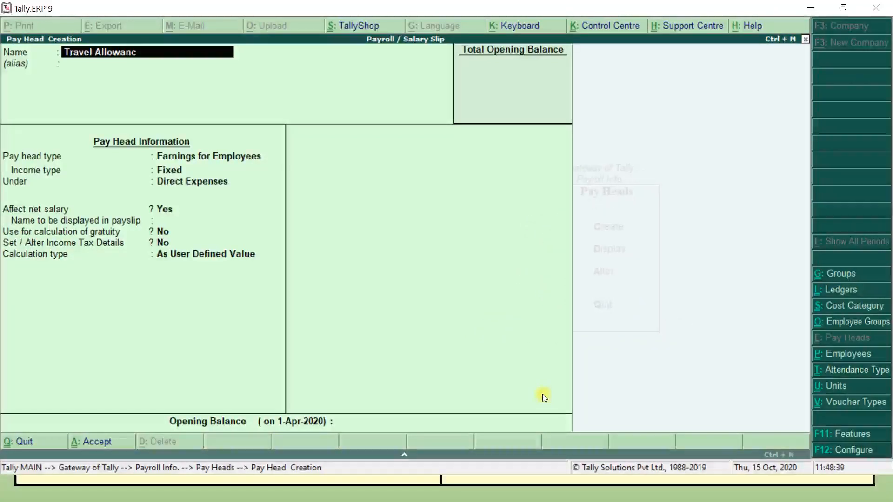
key(Return)
key(Return)
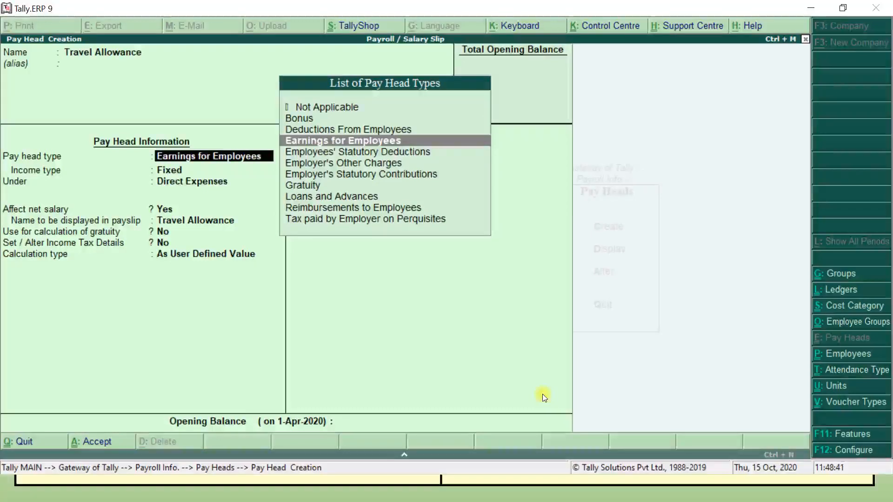
- Set Travel Allowance as a fixed Indirect Expenses earning, monthly flat rate, and save it
key(Return)
key(Return)
text(i)
key(Return)
key(Return)
key(Return)
key(Return)
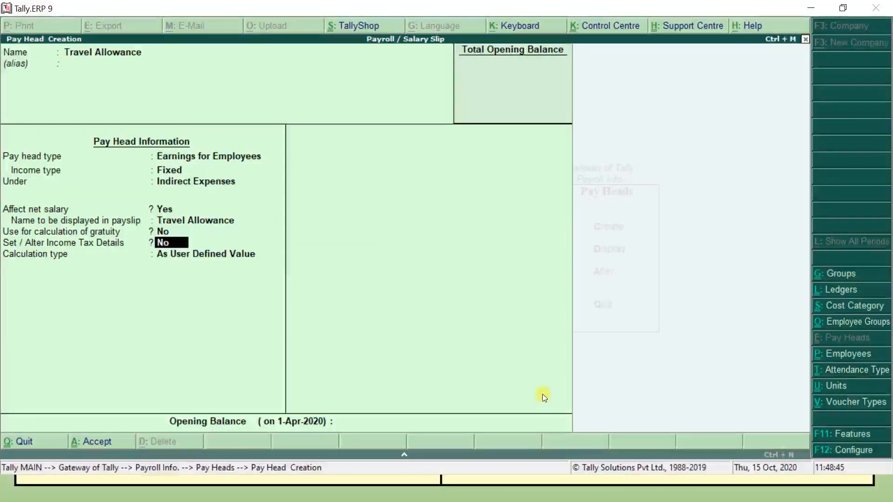
key(Return)
key(Down)
key(Return)
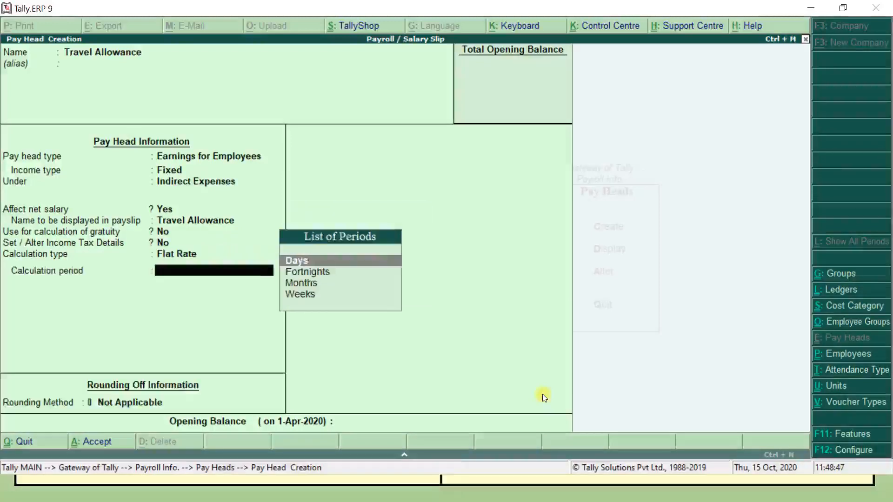
key(Down)
key(Down)
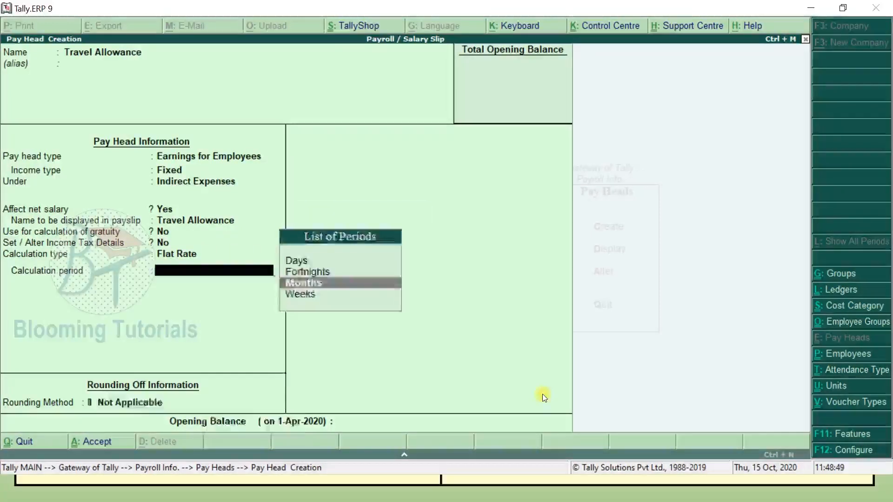
key(Return)
key(Return)
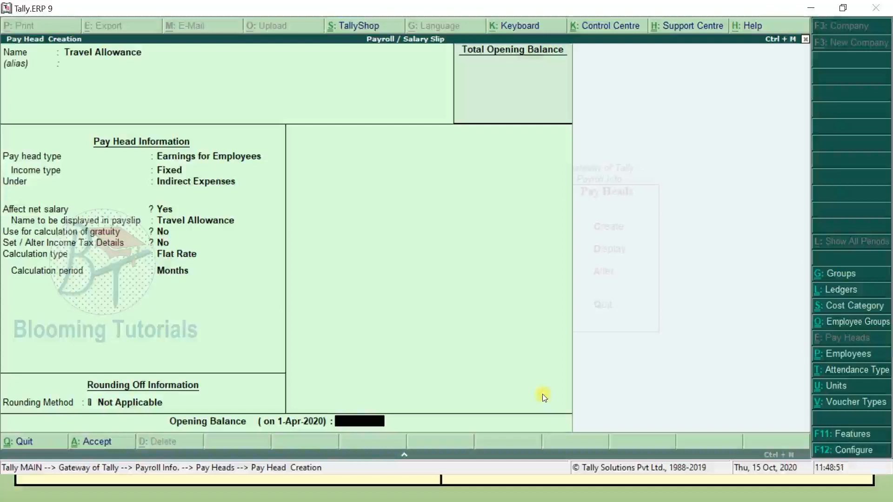
key(Return)
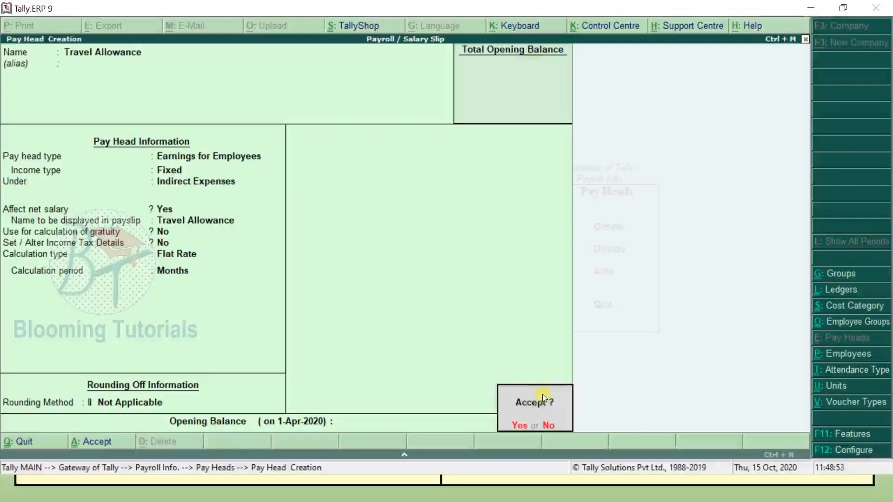
key(Return)
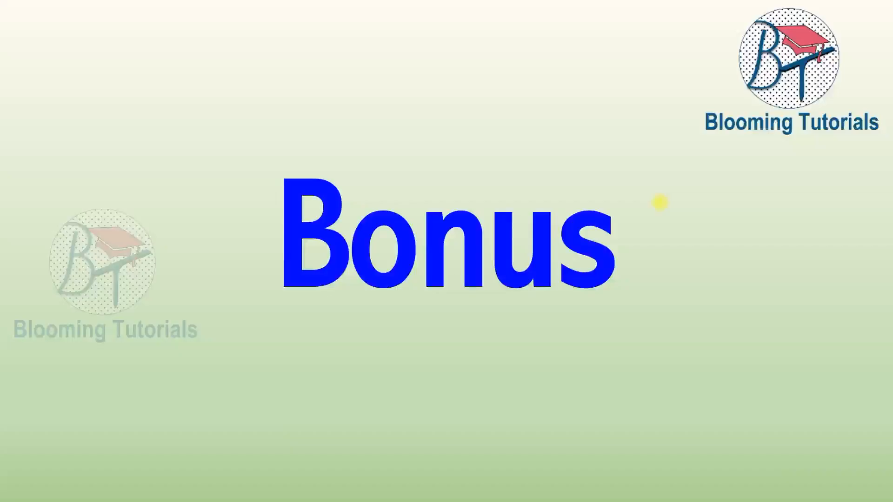
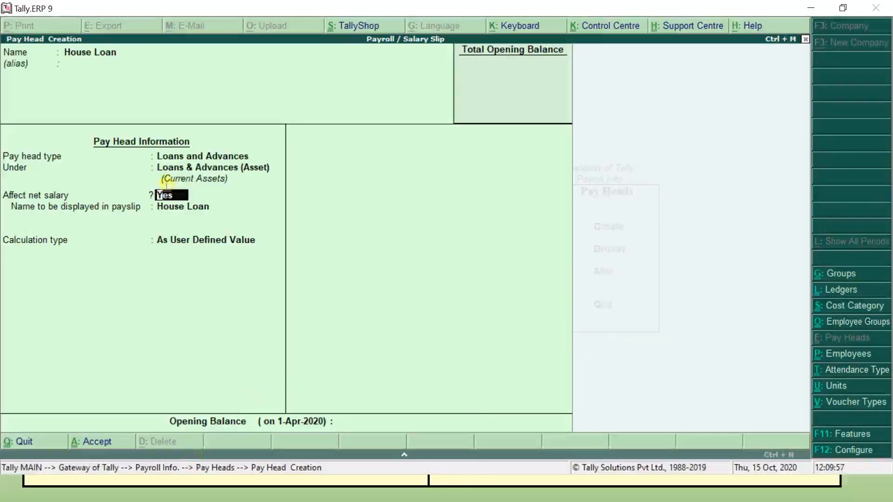
- Set House Loan's calculation type to Flat Rate per Months and save the pay head
key(Return)
key(Return)
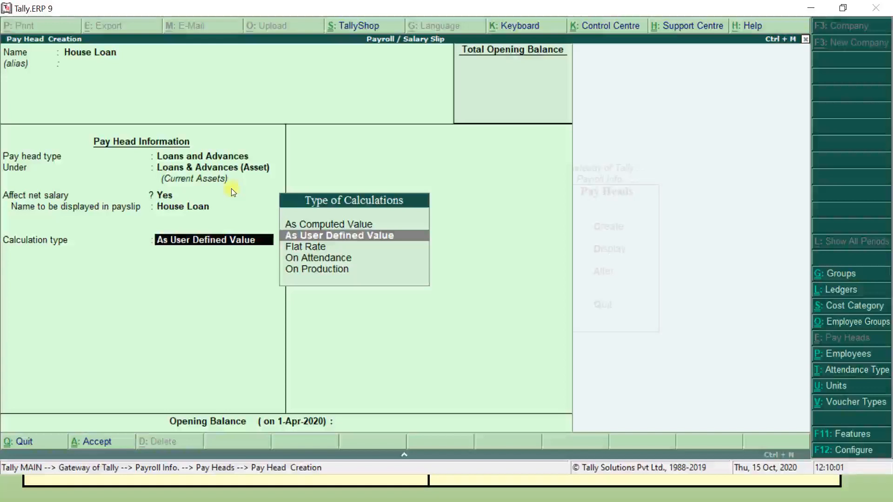
key(Down)
key(Return)
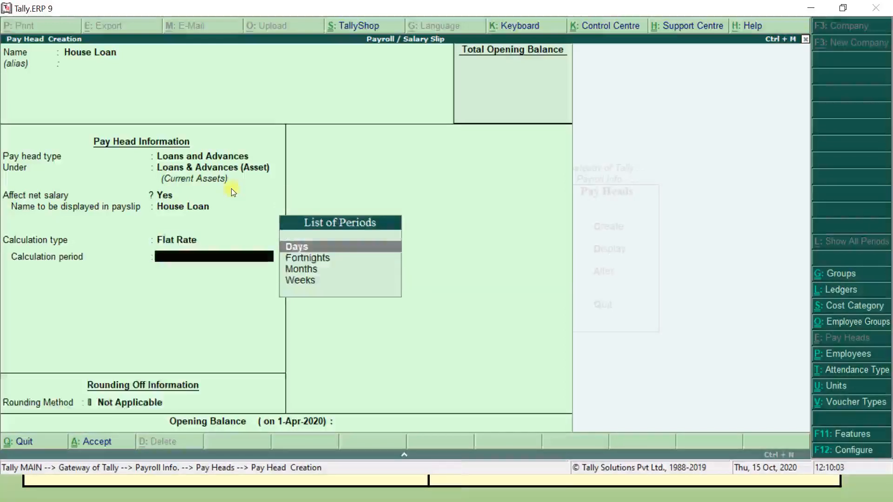
key(Down)
key(Down)
key(Return)
key(Return)
key(Return)
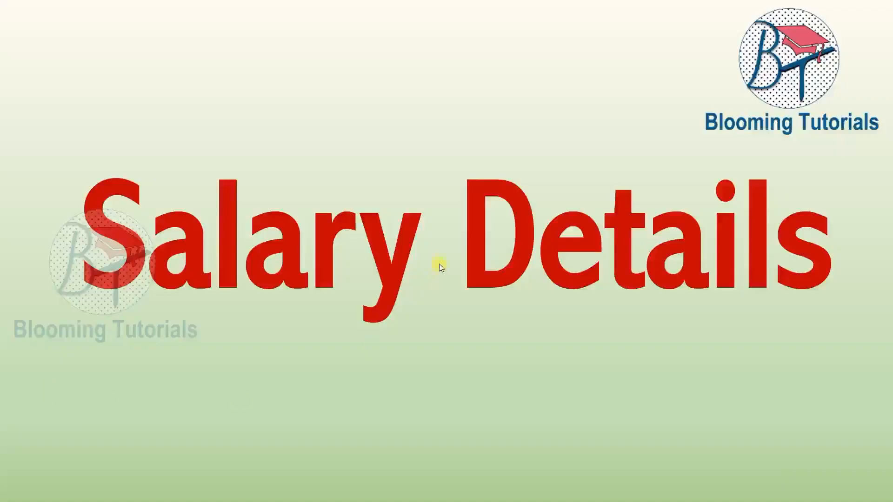
- Advance through the Define, Select Departments and Select Employees title slides
click(429, 267)
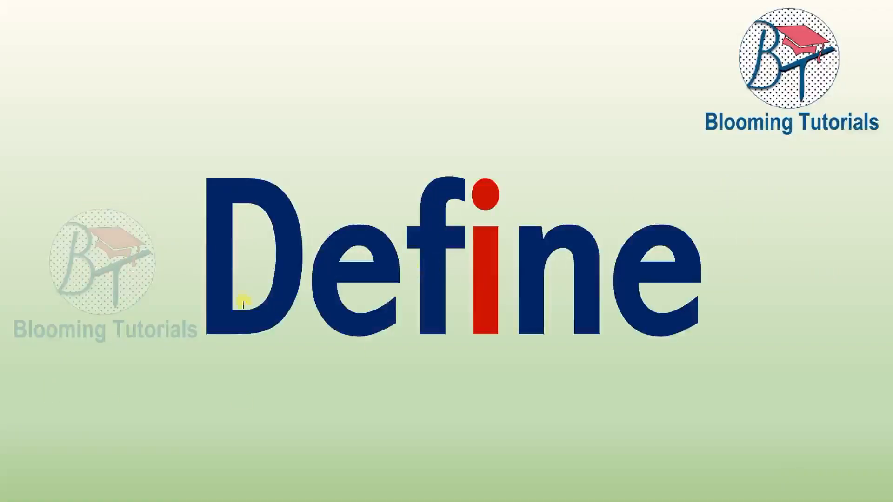
click(359, 302)
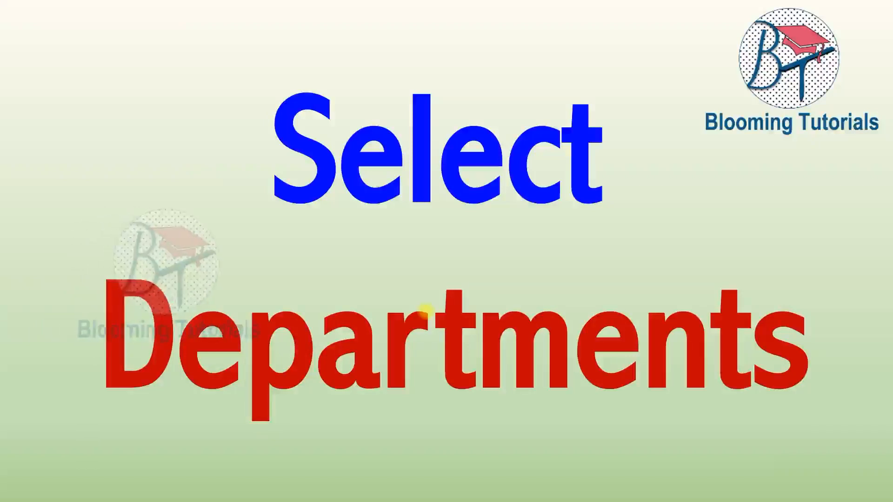
key(Right)
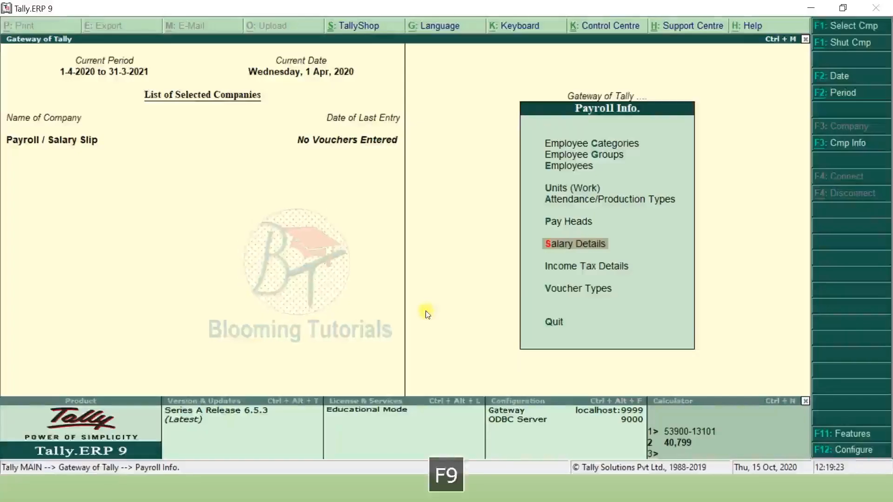
- Define salary details for the Admin Department, starting with Basic Pay at 30,000 per month
click(586, 247)
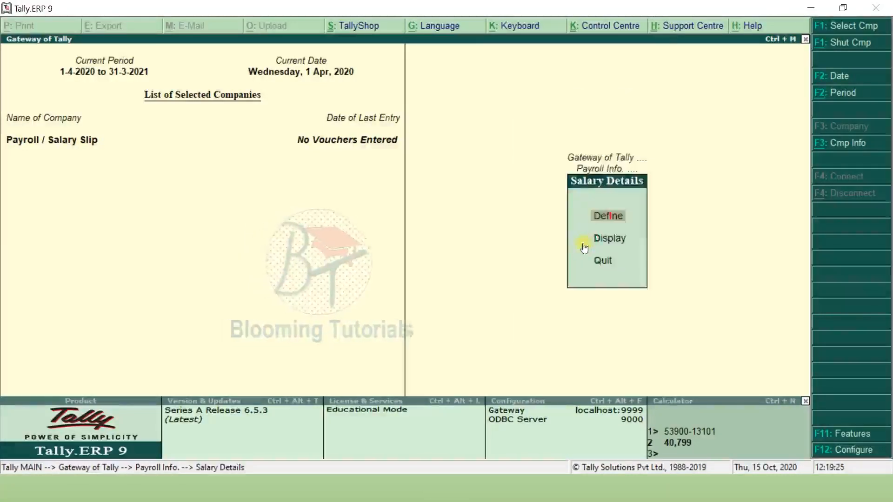
click(607, 220)
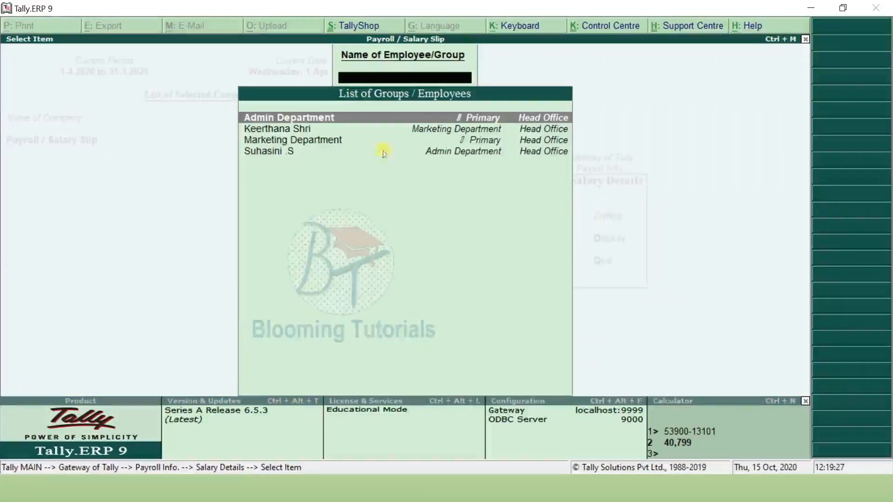
click(538, 119)
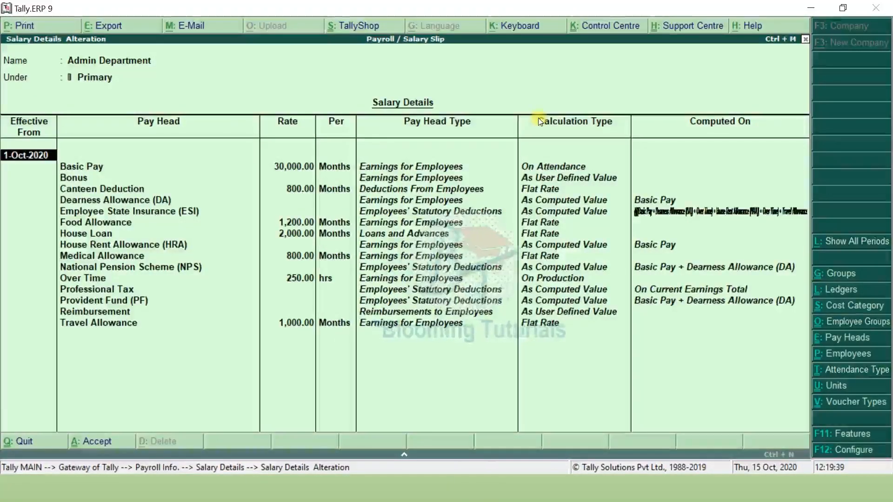
key(Return)
key(Return)
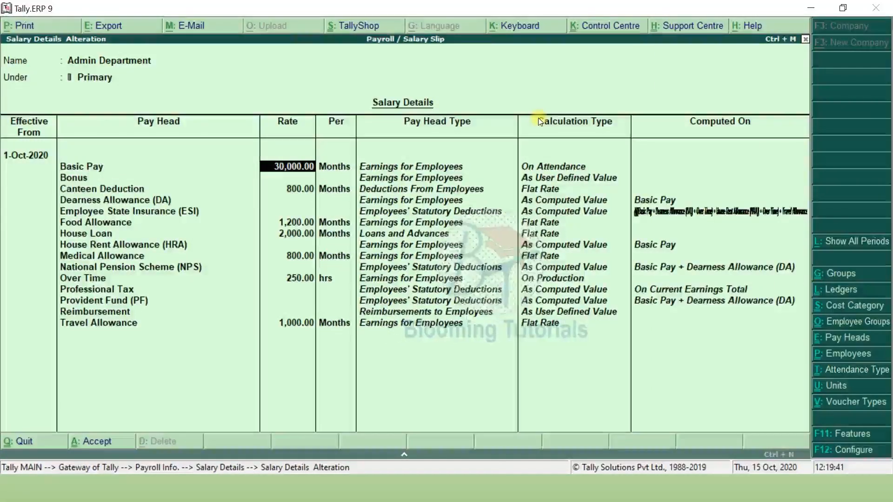
key(Return)
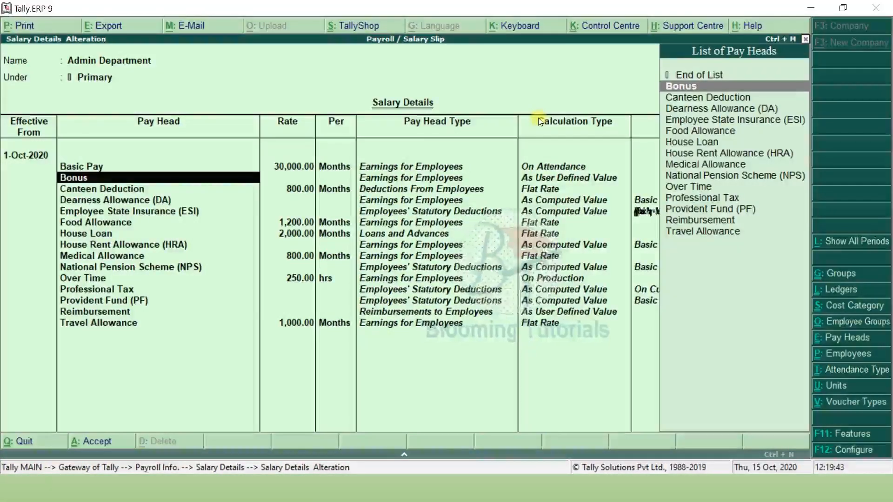
- Keep Canteen Deduction 800.00, House Loan 2,000.00 and remaining pay heads, then save the Admin structure
key(Return)
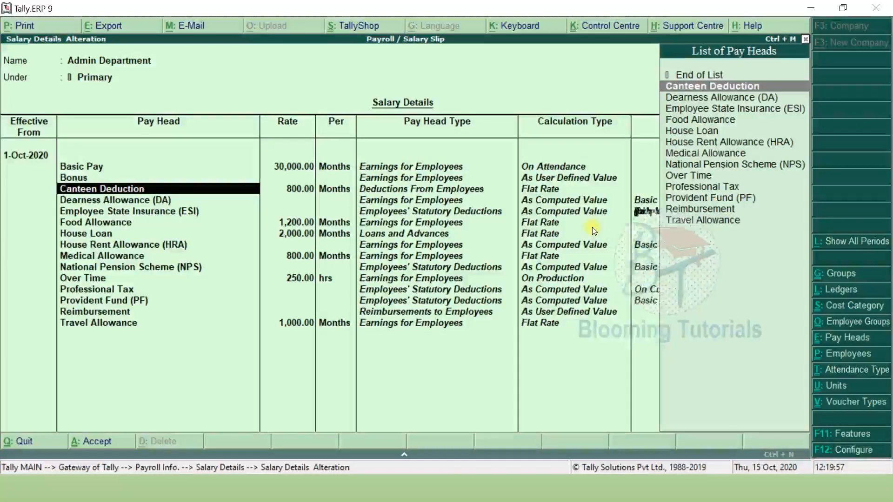
key(Return)
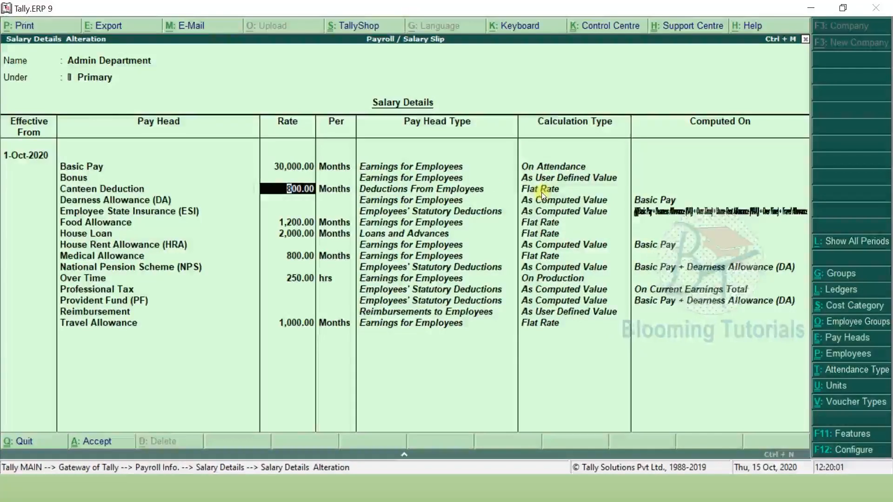
click(141, 200)
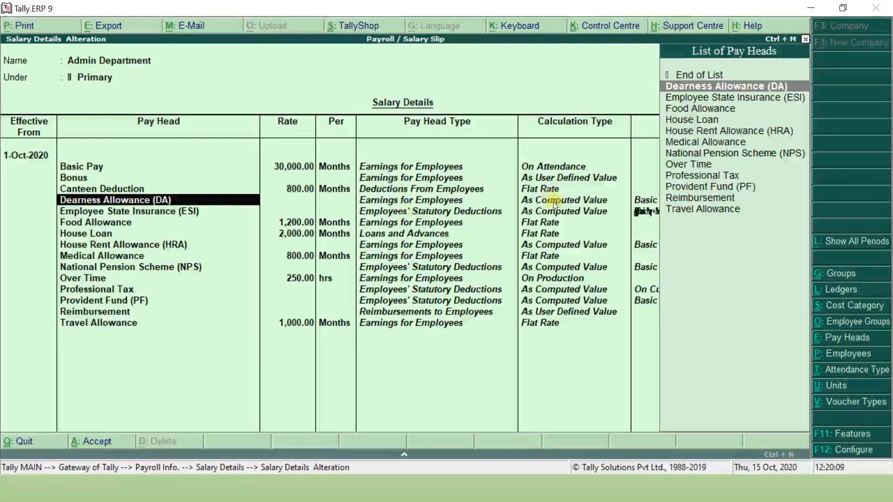
key(Down)
key(Down)
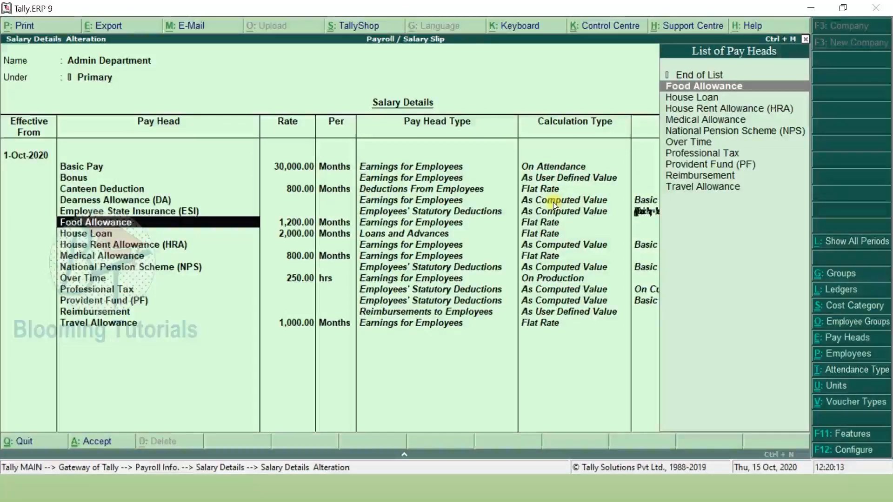
key(Return)
key(Return)
key(Return)
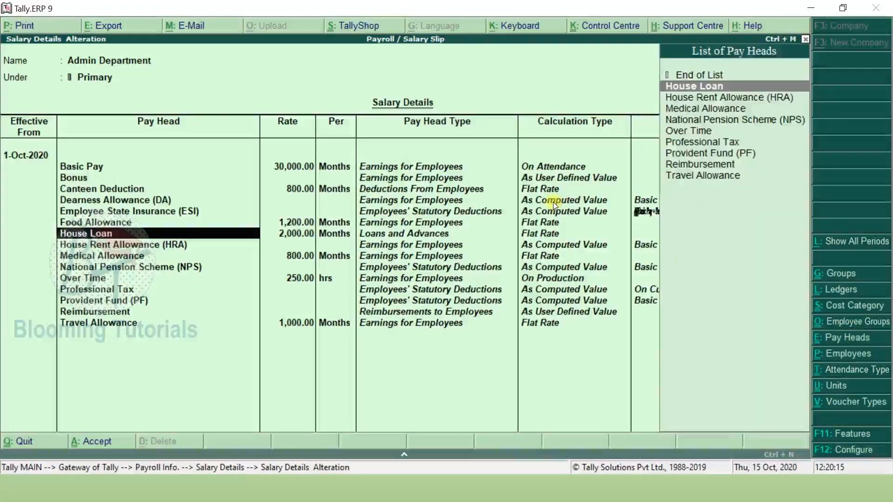
key(Return)
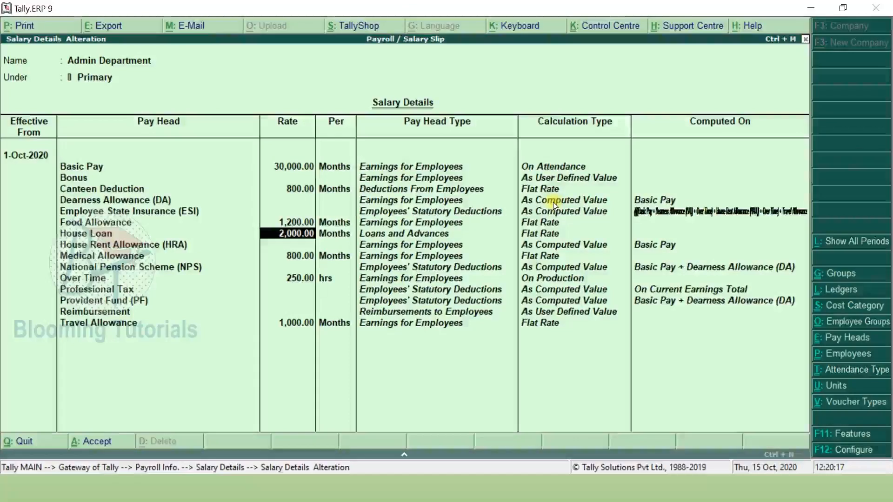
key(Return)
key(Return)
key(Return)
key(Return)
key(Return)
key(Return)
key(Return)
key(Return)
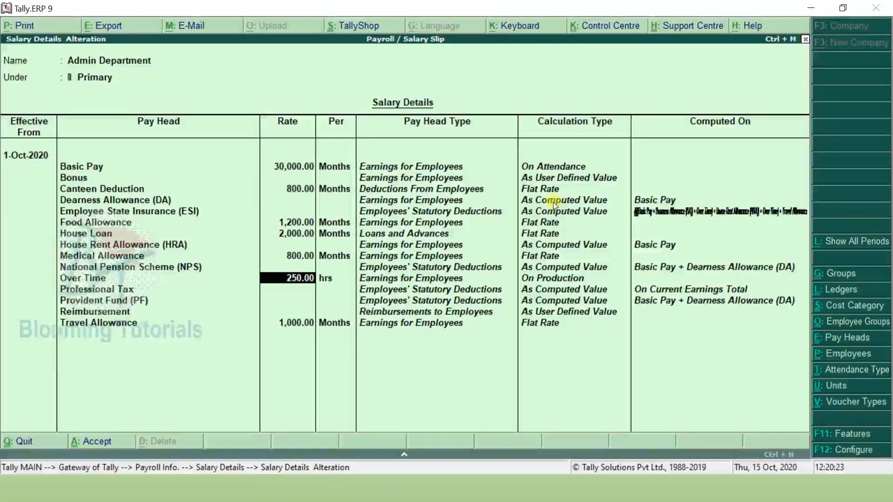
key(Return)
key(Return)
key(Return)
key(Return)
key(Return)
key(Return)
key(Return)
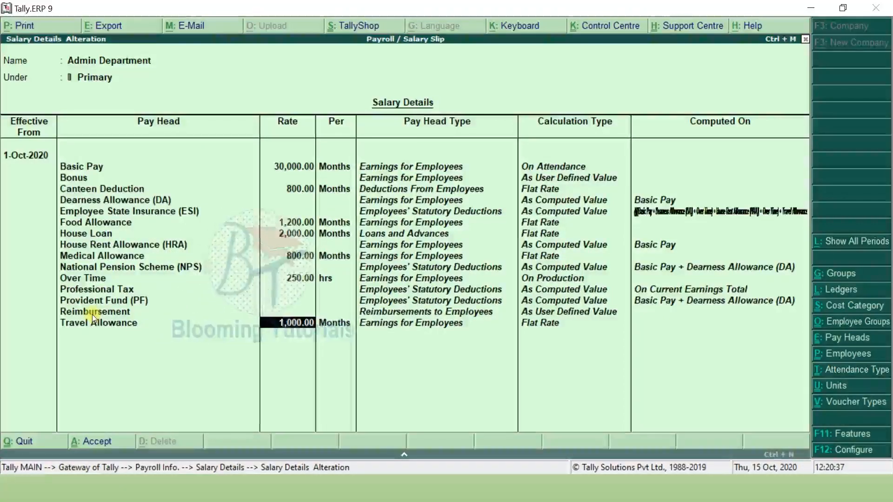
key(ctrl+a)
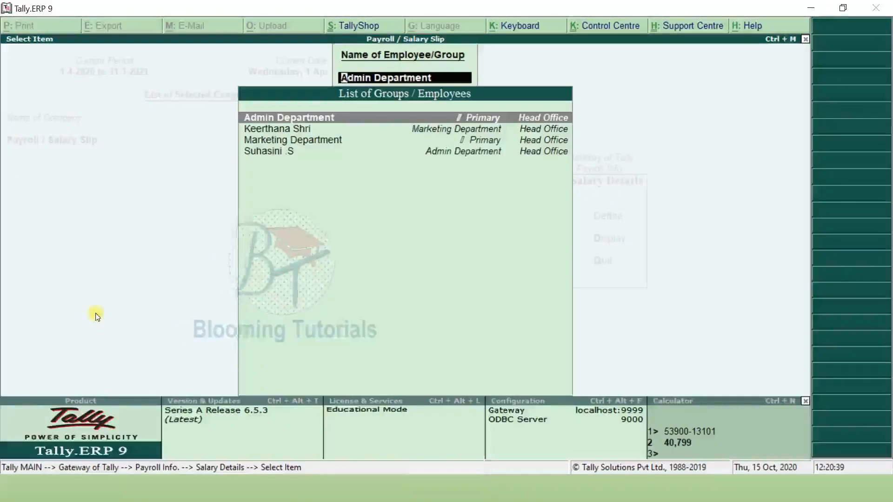
- Open the Marketing Department's salary details and confirm Basic Pay 40,000.00
key(Down)
key(Down)
key(Return)
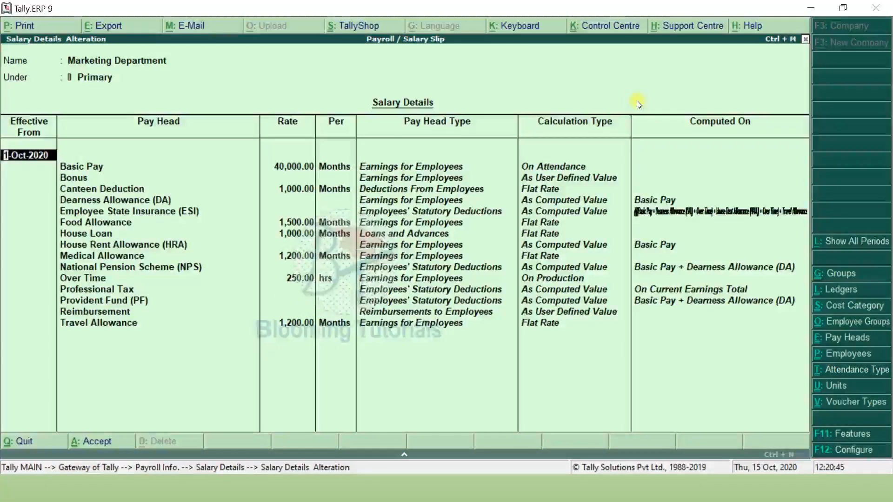
key(Return)
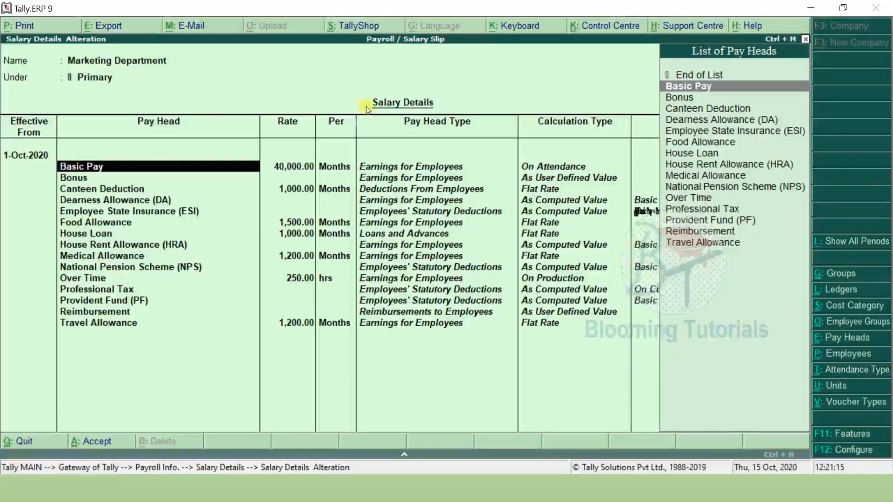
key(Return)
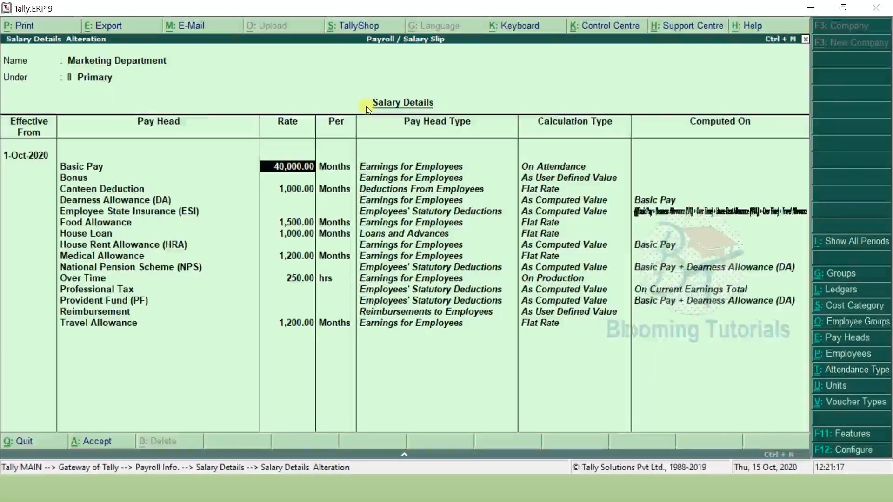
key(Return)
key(Return)
key(Return)
key(Return)
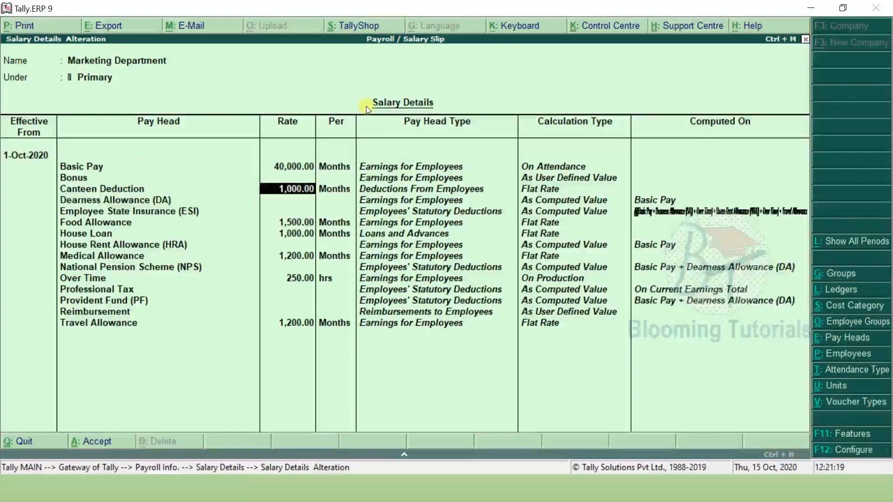
- Confirm the remaining pay heads through Travel Allowance 1,200.00, save, and select the Marketing employee
key(Return)
key(Return)
key(Return)
key(Return)
key(Return)
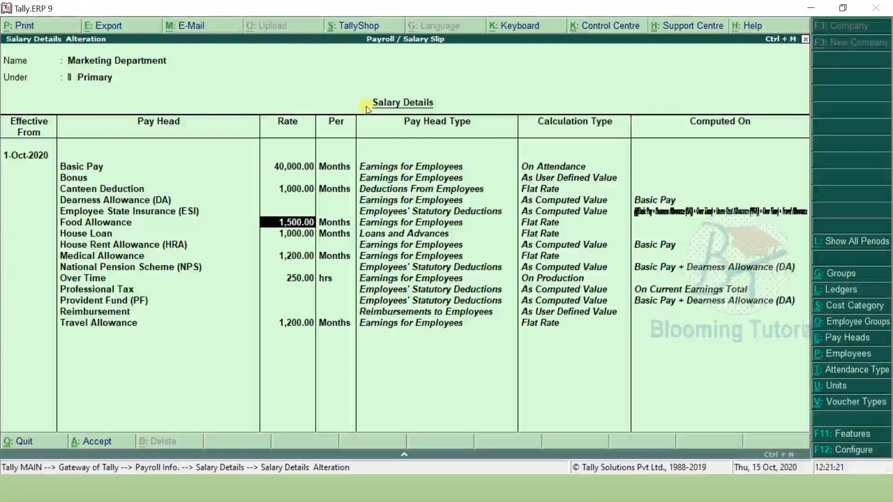
key(Return)
key(Return)
key(Return)
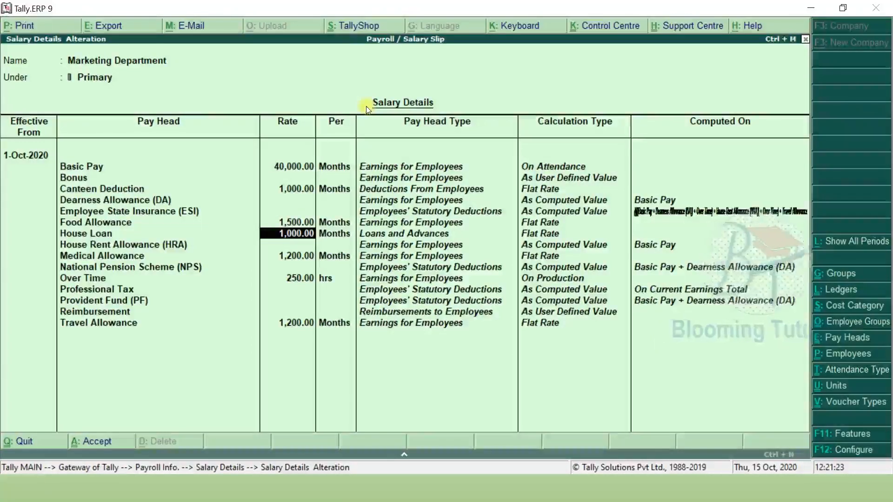
key(Return)
key(Return)
key(Return)
key(Return)
key(Return)
key(Return)
key(Return)
key(Return)
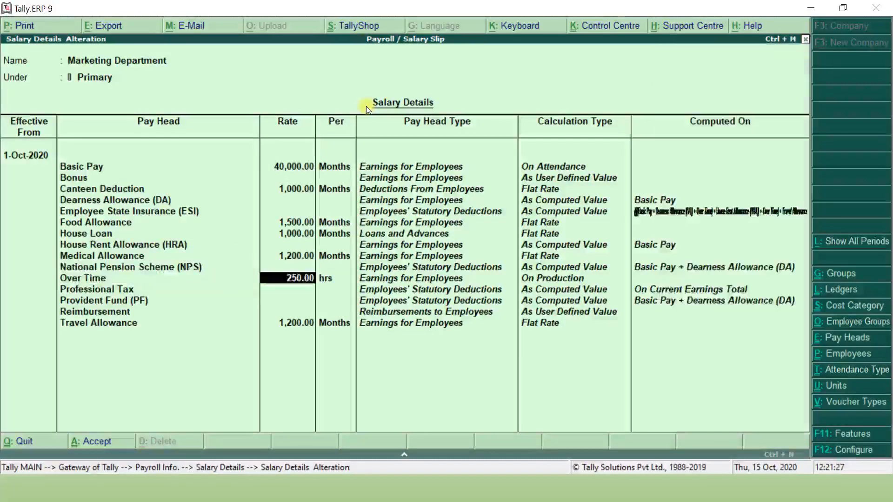
key(Return)
key(Return)
key(Return)
key(Return)
key(Return)
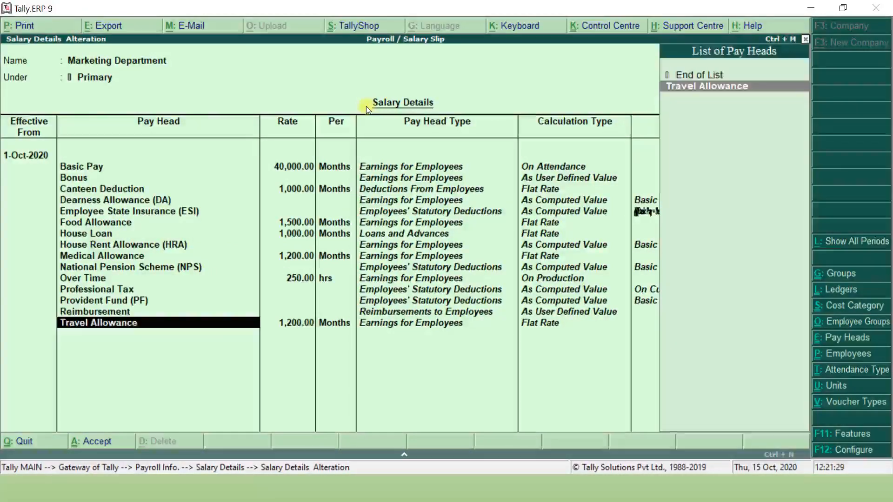
key(Return)
key(Return)
key(Return)
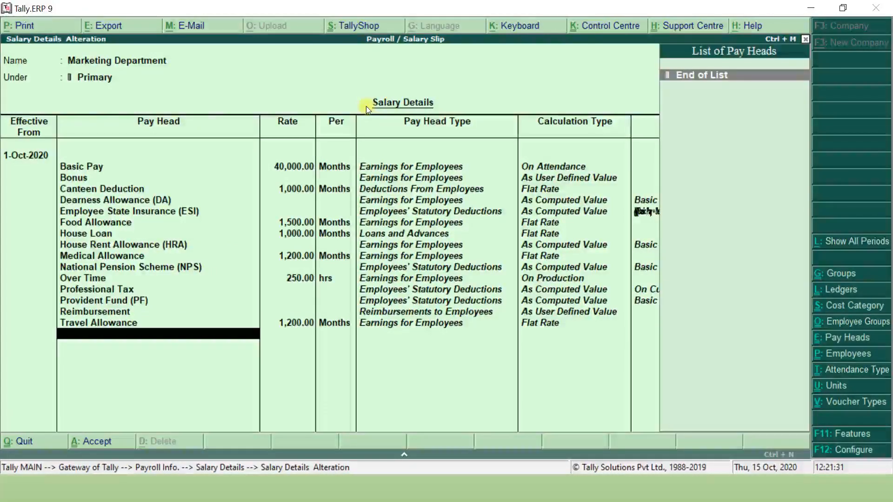
key(ctrl+a)
key(Up)
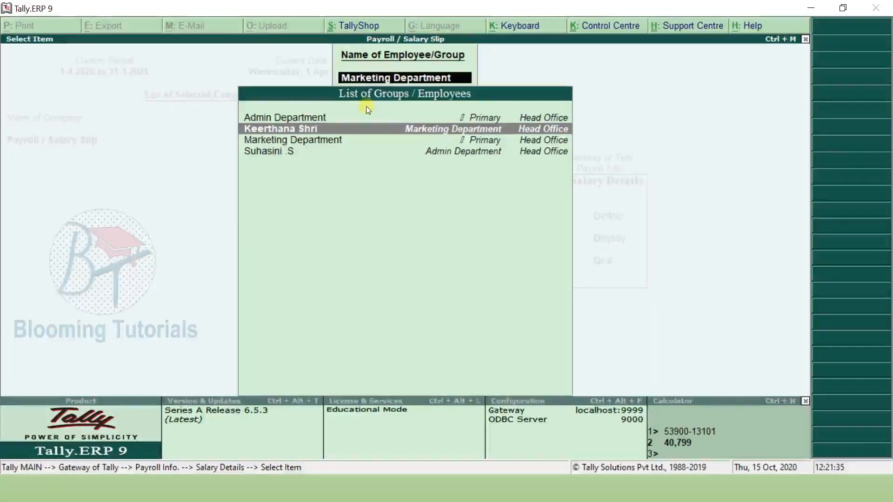
key(Return)
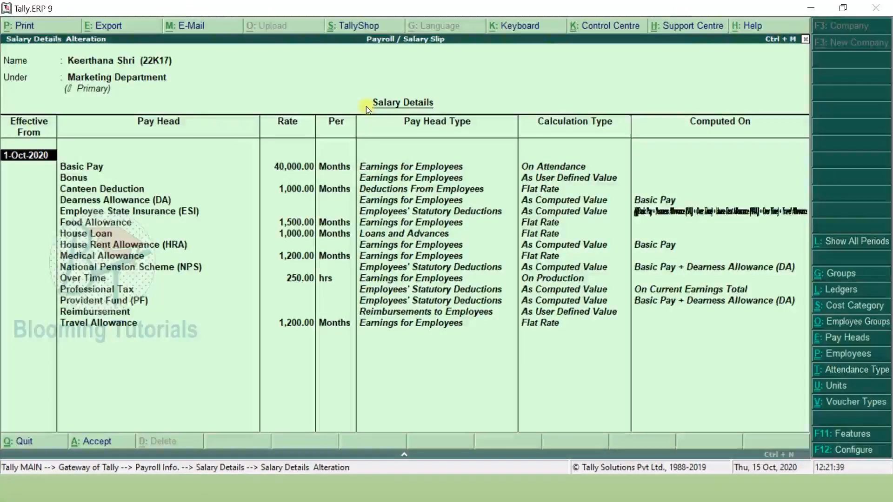
- Save the Marketing employee's salary details effective 1-Oct-2020 with Basic Pay 40,000.00
text(1.1)
key(Return)
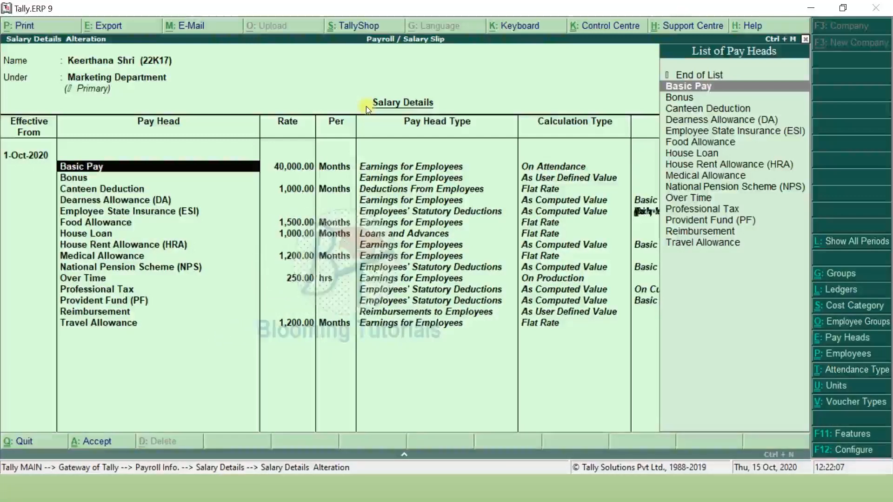
key(ctrl+a)
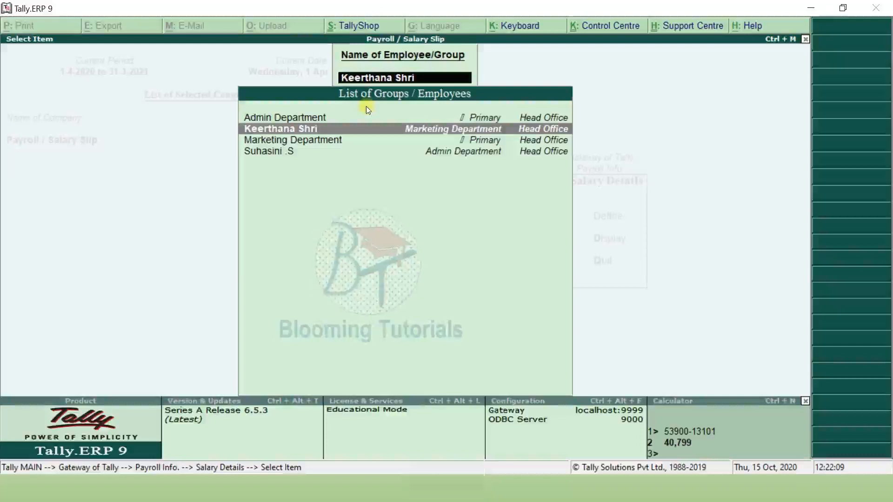
- Save the Admin employee's salary details at Basic Pay 30,000.00, then open Admin's F12 configuration
key(Down)
key(Down)
key(Return)
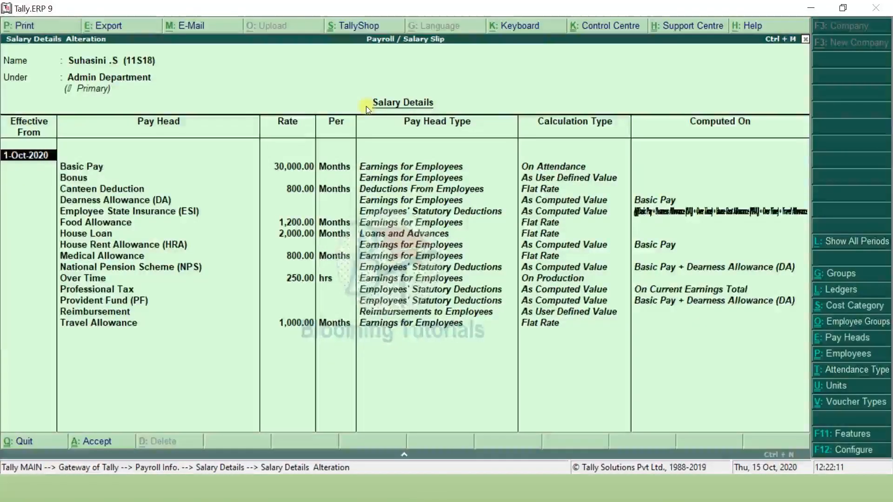
key(Return)
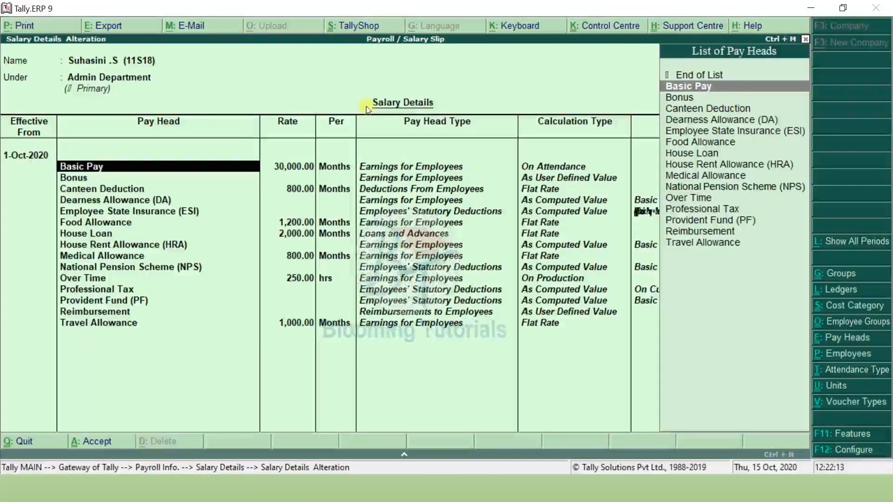
key(Return)
key(Return)
key(Return)
key(Return)
key(Return)
key(Return)
key(Return)
key(Return)
key(Return)
key(Return)
key(Return)
key(Return)
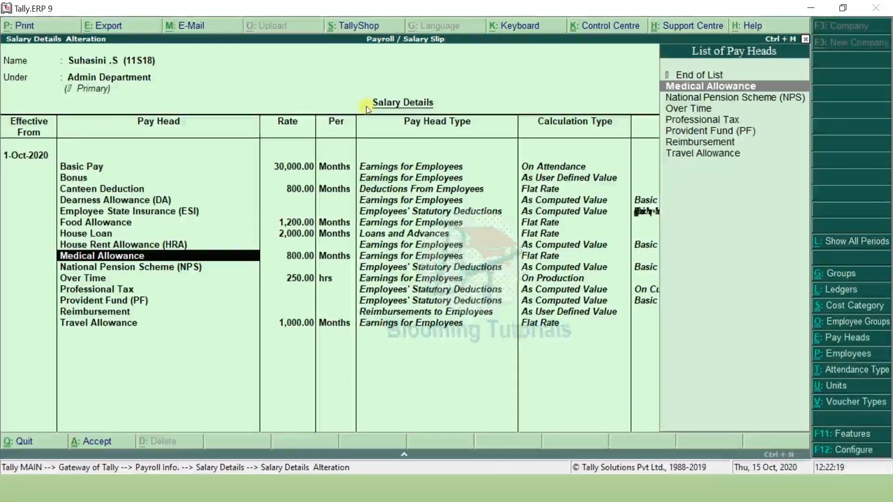
key(ctrl+a)
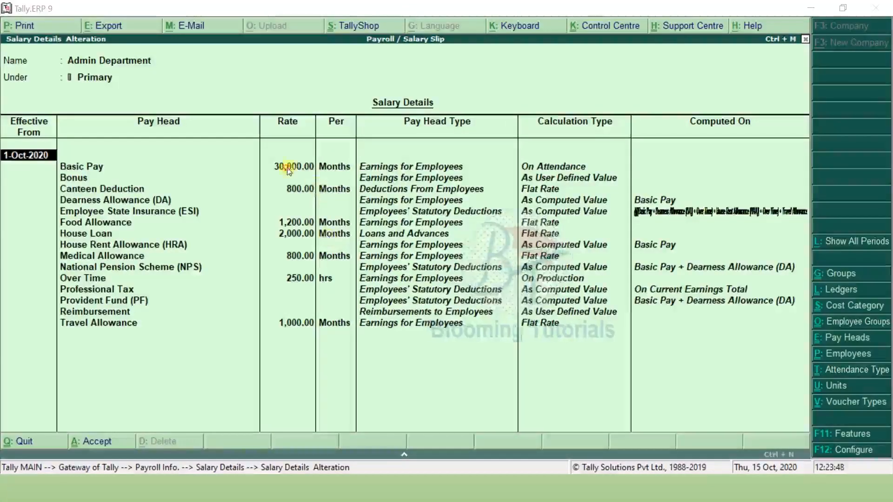
click(288, 168)
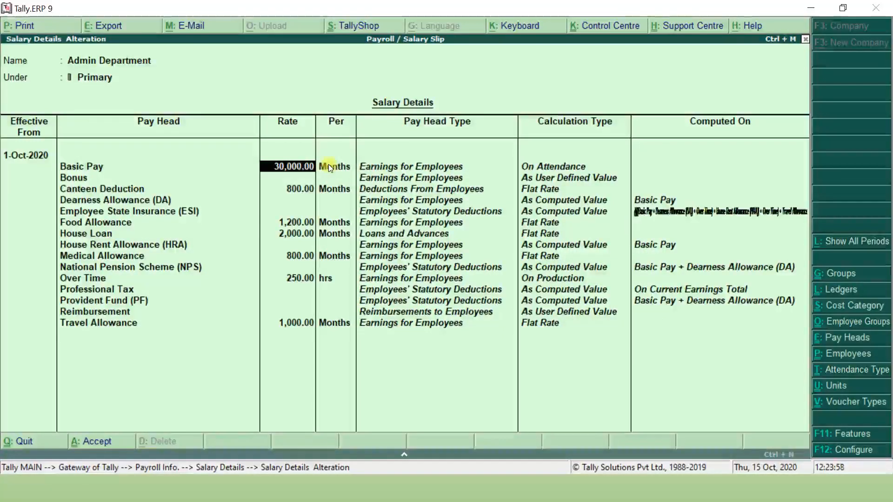
key(F12)
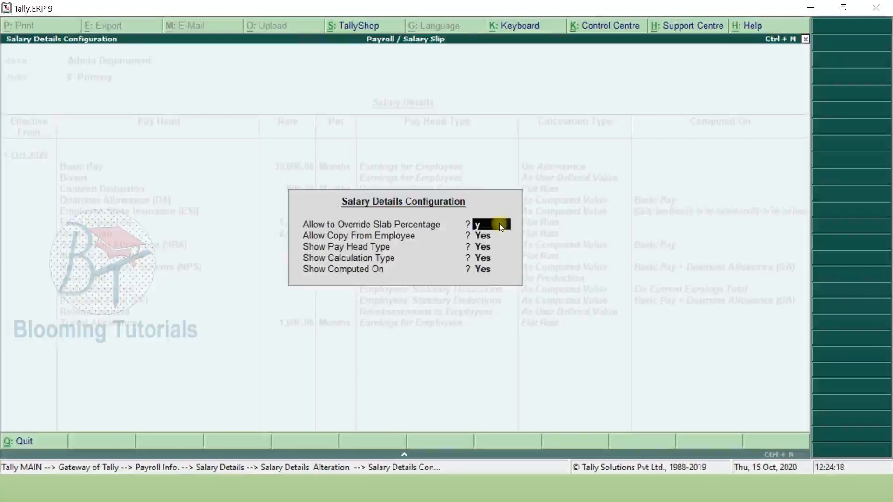
- Enable Allow to Override Slab Percentage, keep Allow Copy From Employee at Yes, and accept
key(Return)
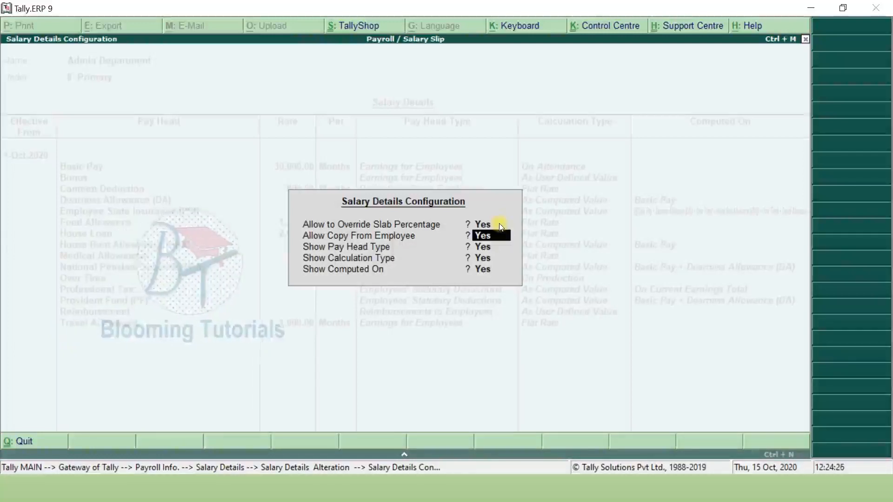
text(n)
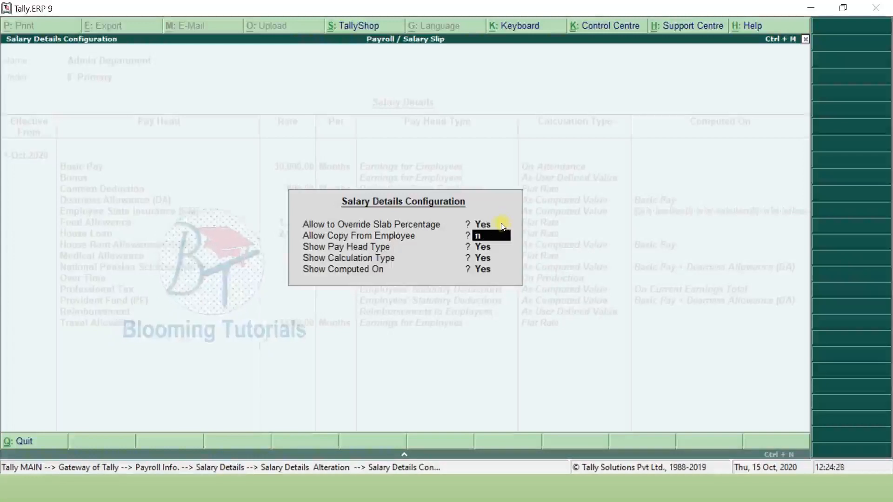
key(Return)
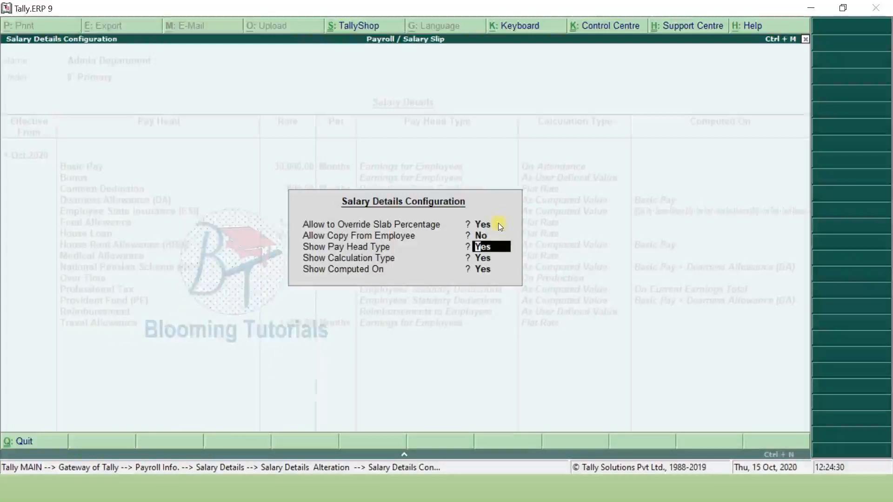
key(BackSpace)
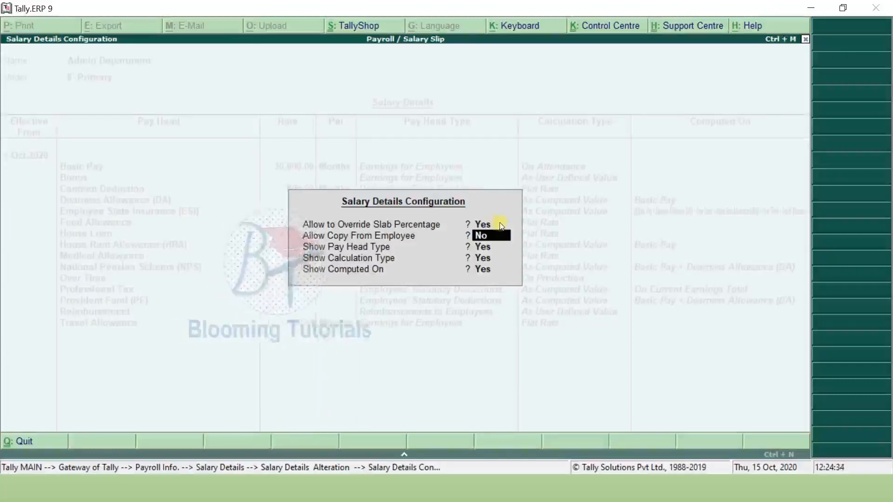
text(y)
key(Return)
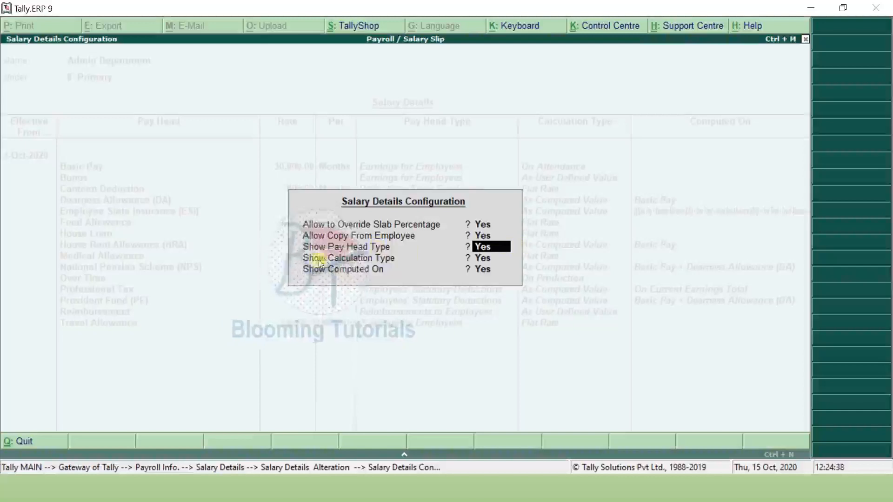
key(Return)
key(Return)
key(Return)
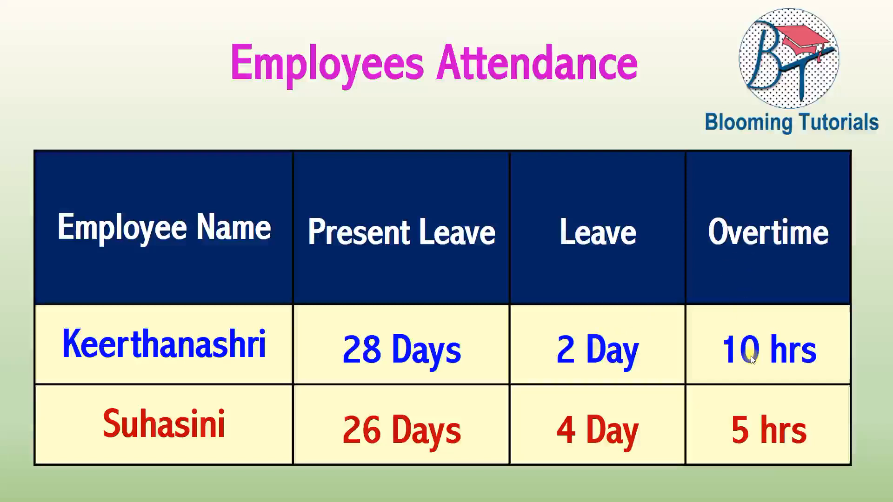
- Show the corrected Employees Attendance slide, then switch back to Tally
key(F9)
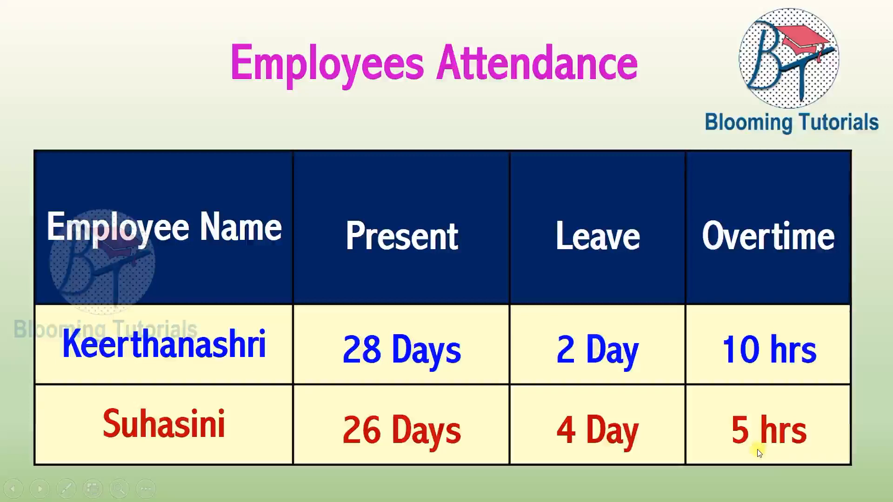
key(alt+Tab)
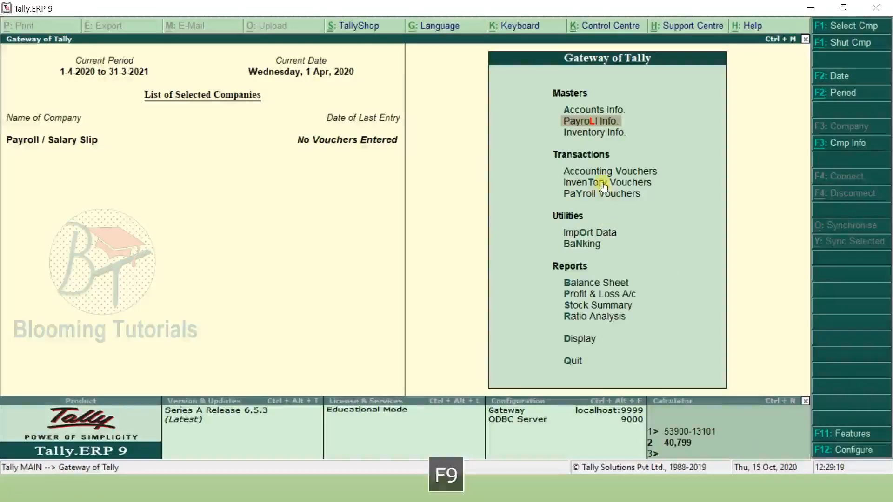
- Start an attendance voucher giving the Marketing Department employee 28 days Attendance
click(587, 192)
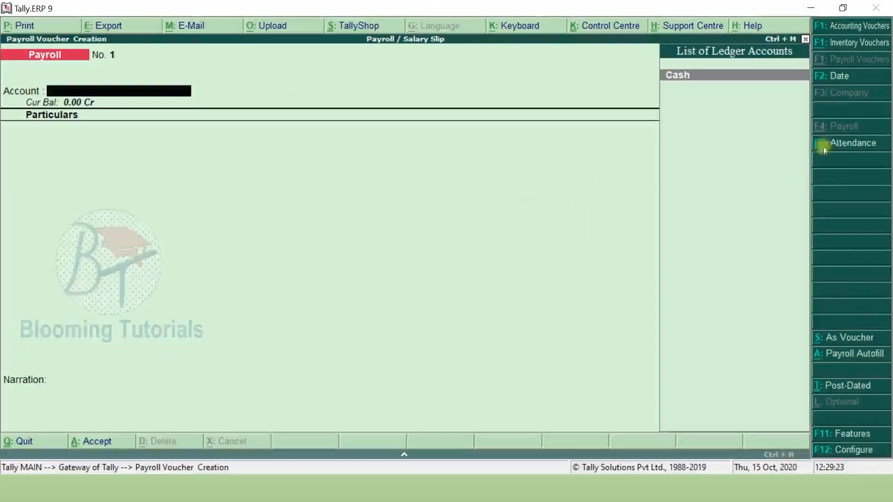
click(845, 144)
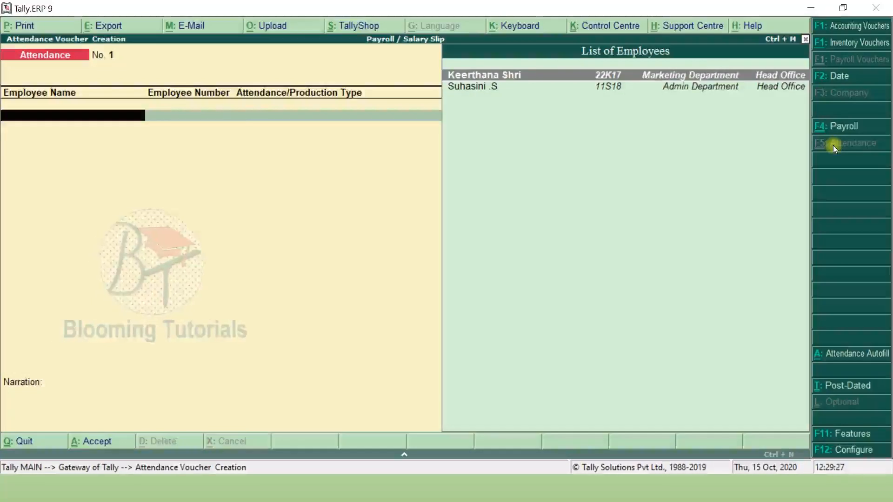
click(512, 76)
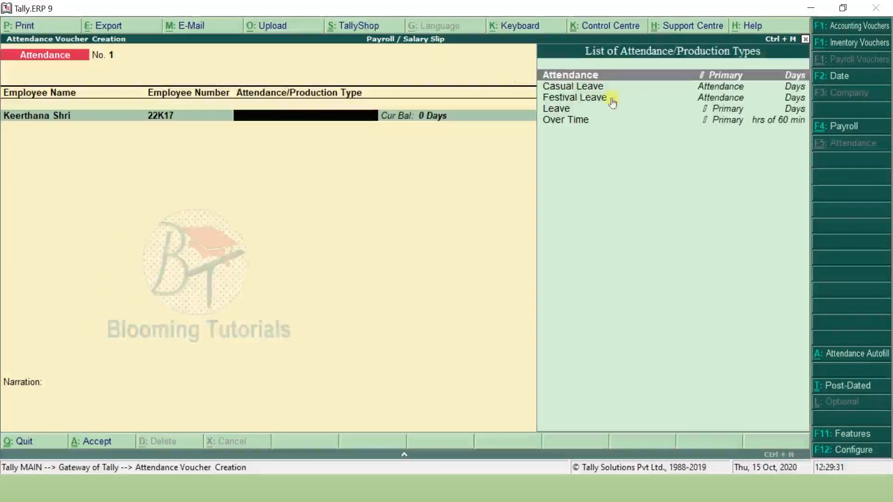
click(599, 81)
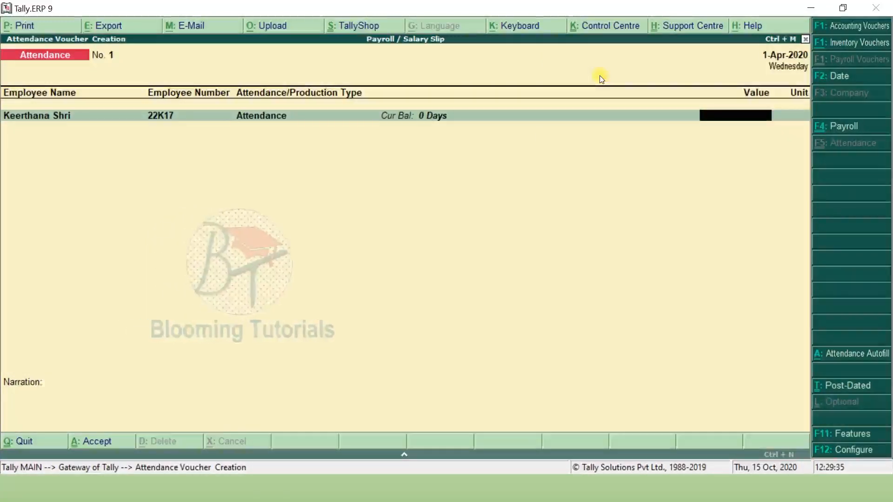
text(28)
key(Return)
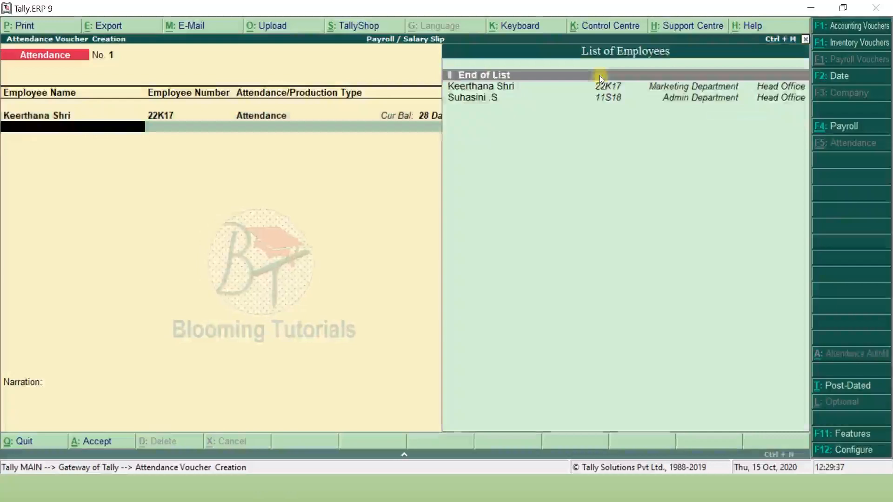
- After checking the attendance slide, add 2 days Leave for the same employee
key(alt+Tab)
key(F9)
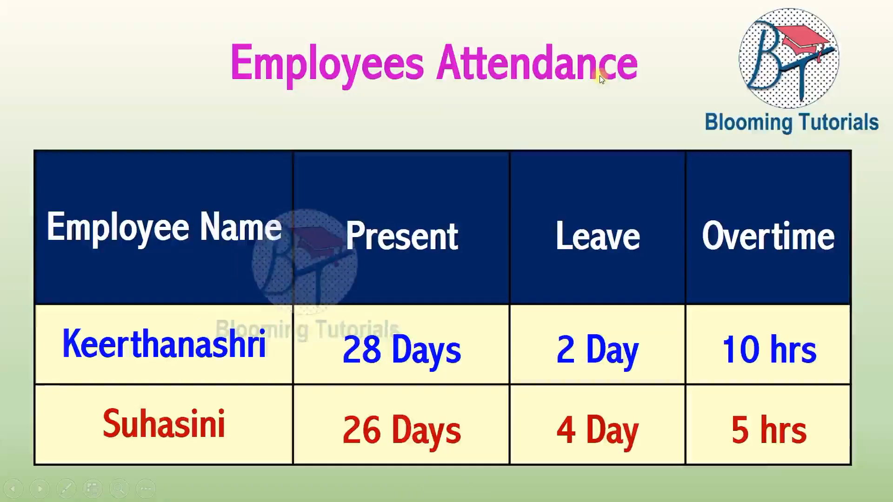
key(alt+Tab)
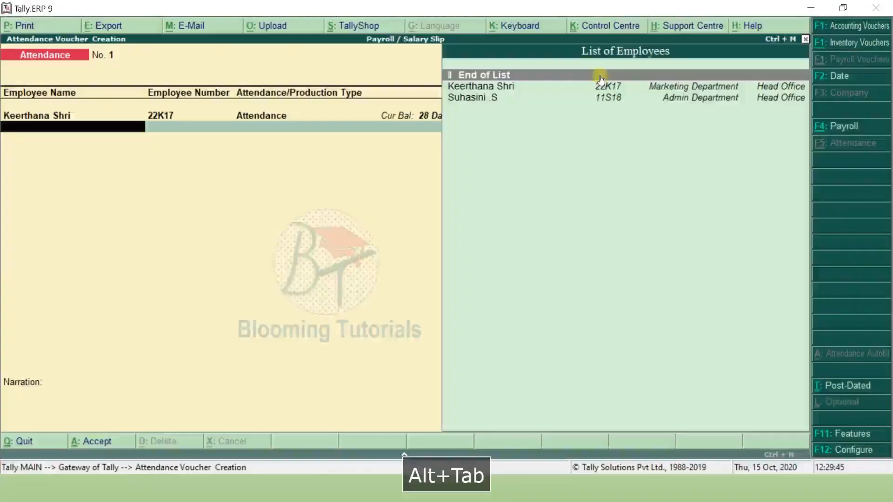
key(Down)
key(Return)
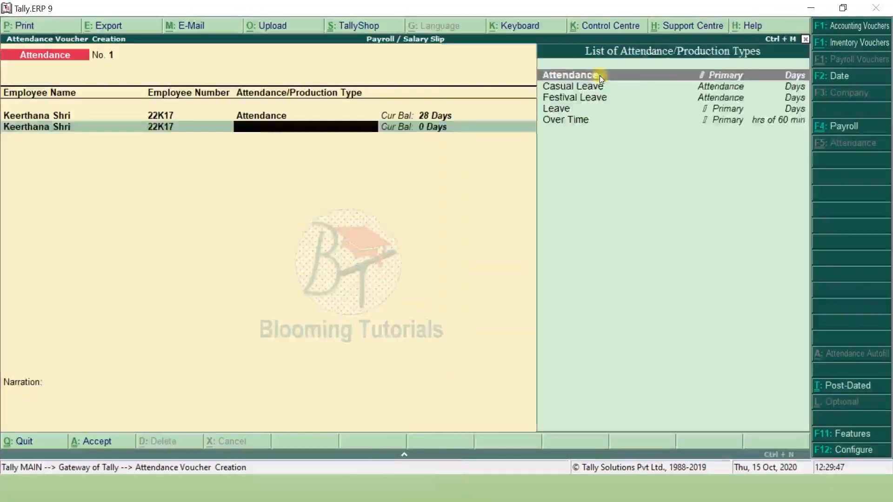
key(Down)
key(Down)
key(Down)
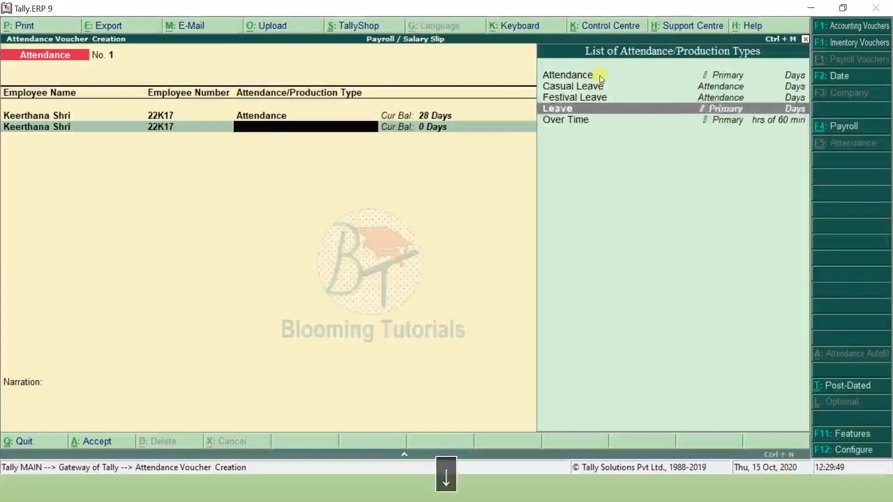
key(Return)
text(2)
key(Return)
- Add 10 hours Over Time for the first employee and start a line for the second employee
text(K)
key(Return)
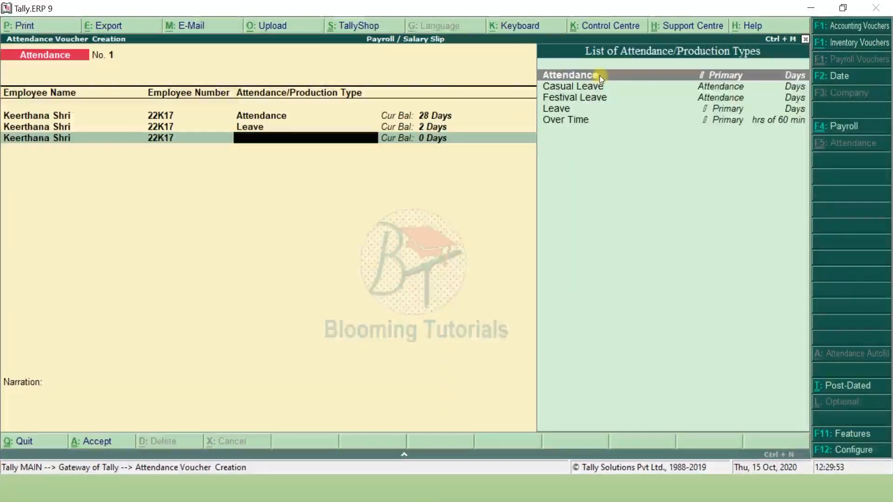
key(Down)
key(Down)
key(Down)
key(Down)
key(Return)
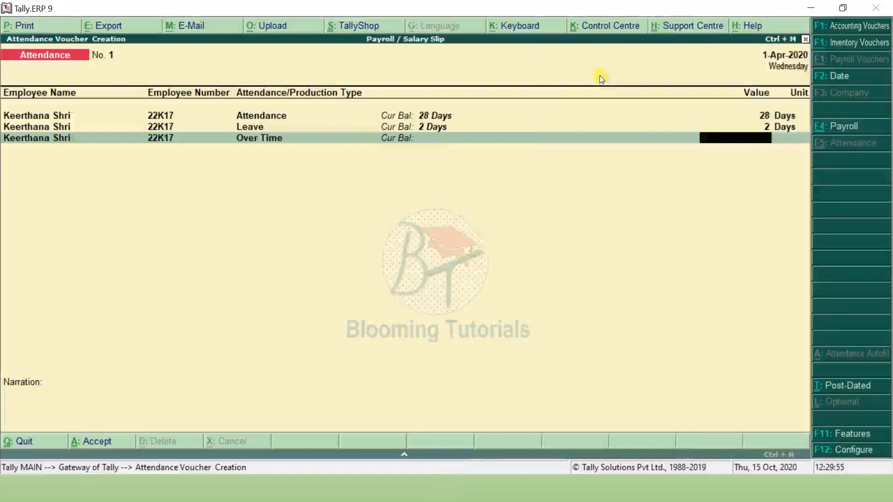
text(10)
key(Return)
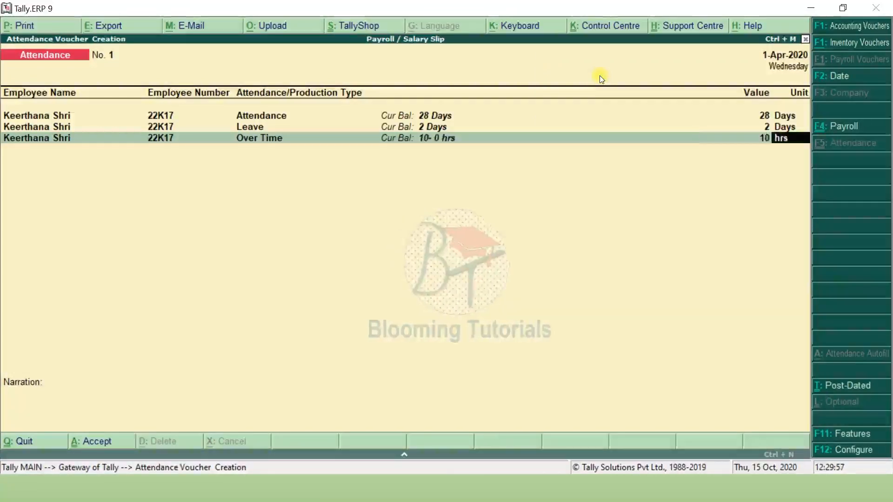
key(Return)
key(Down)
key(Down)
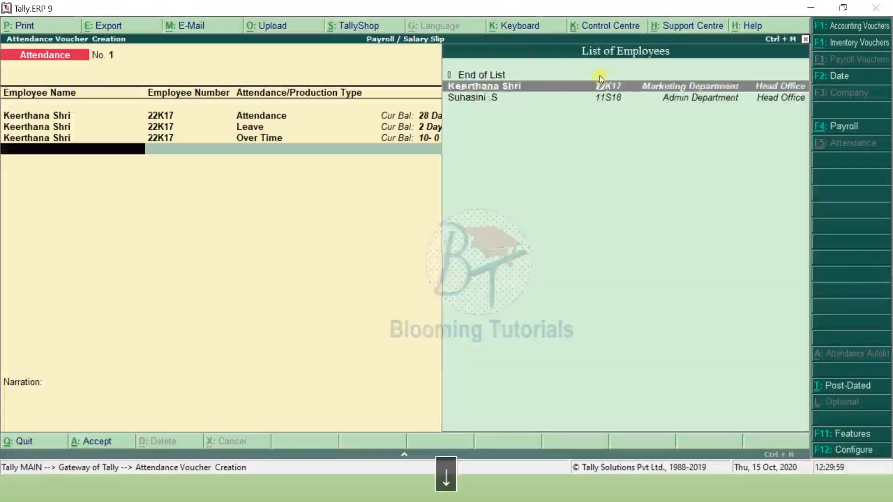
key(Return)
key(Return)
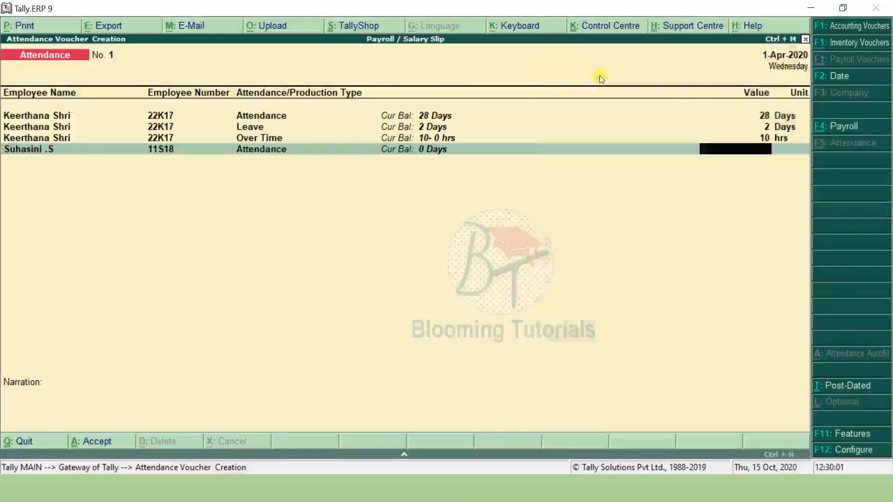
- Enter 26 days Attendance and 4 days Leave for the second employee
key(alt+Tab)
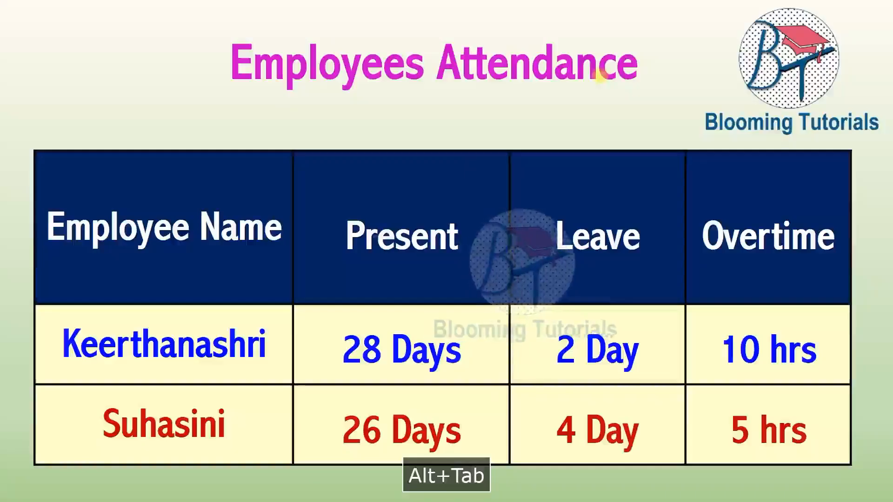
key(alt+Tab)
text(26)
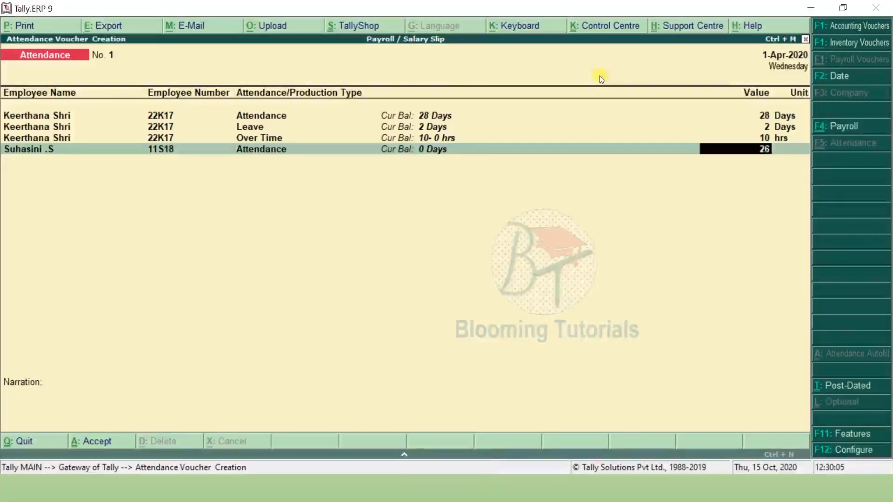
key(Return)
text(s)
key(Return)
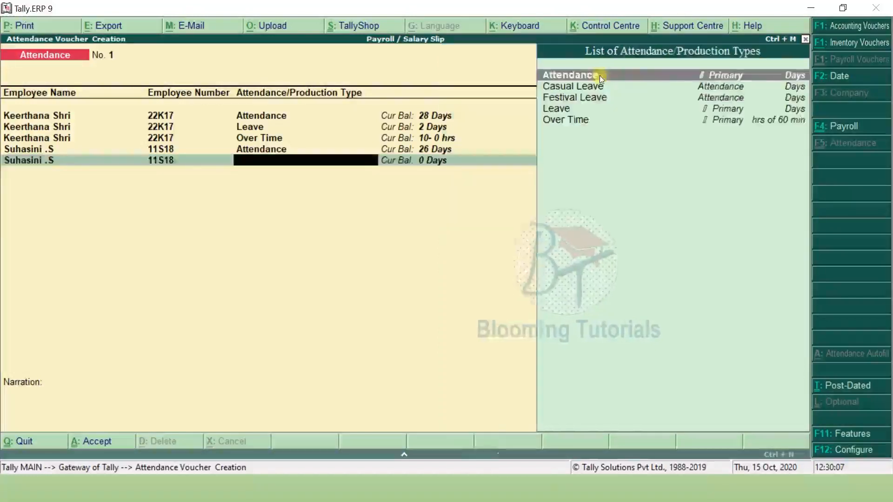
key(Down)
key(Down)
key(Down)
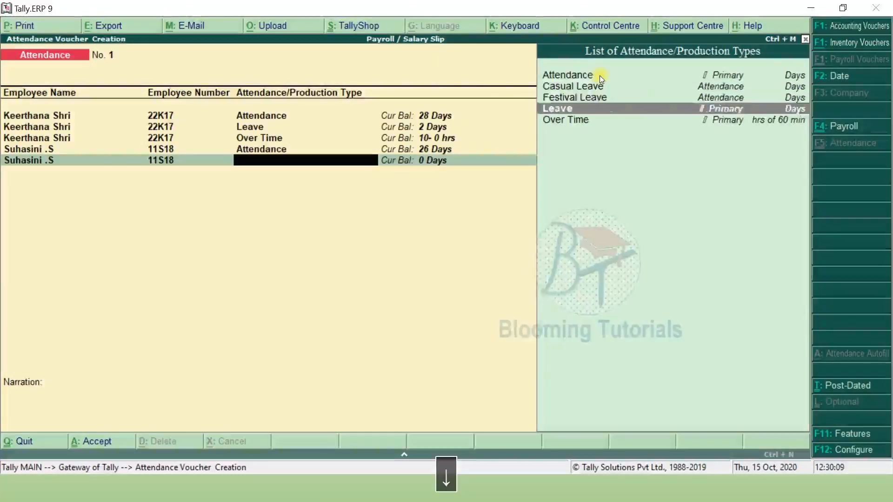
key(Return)
text(4)
key(Return)
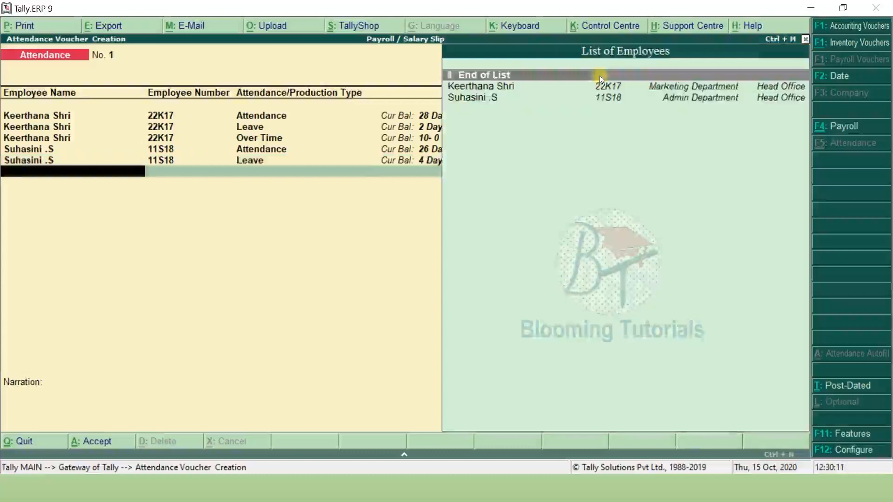
- Add 5 hours Over Time for the second employee
text(s)
key(Return)
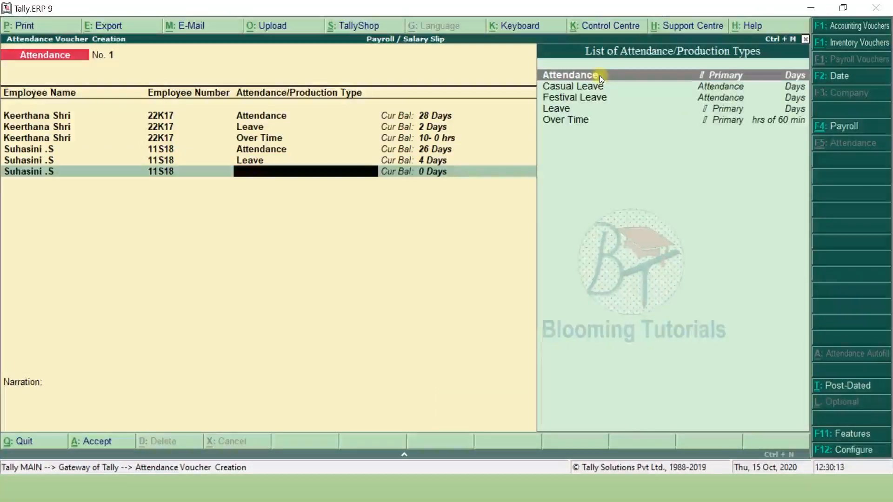
key(Down)
key(Down)
key(Down)
key(Down)
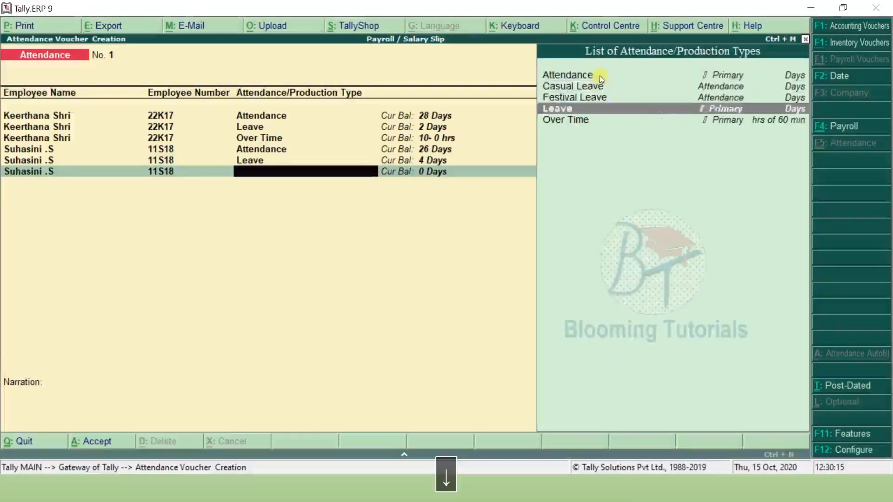
key(Return)
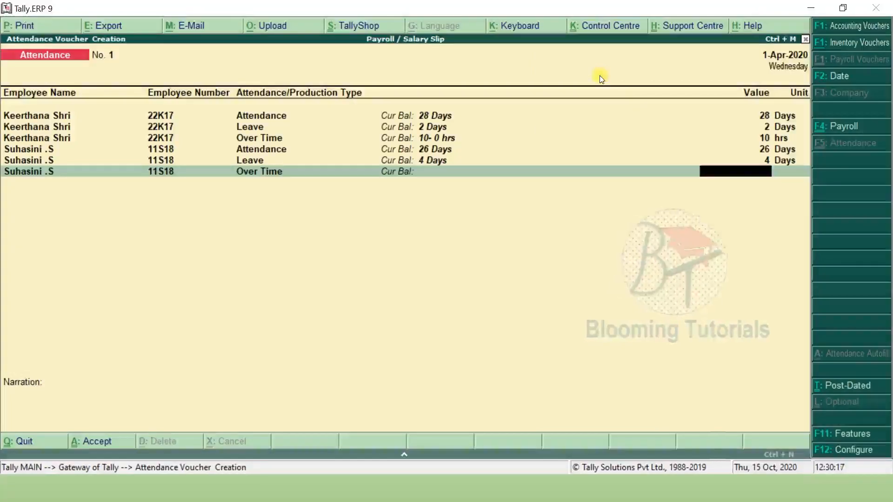
key(alt+Tab)
key(alt+Tab)
text(5)
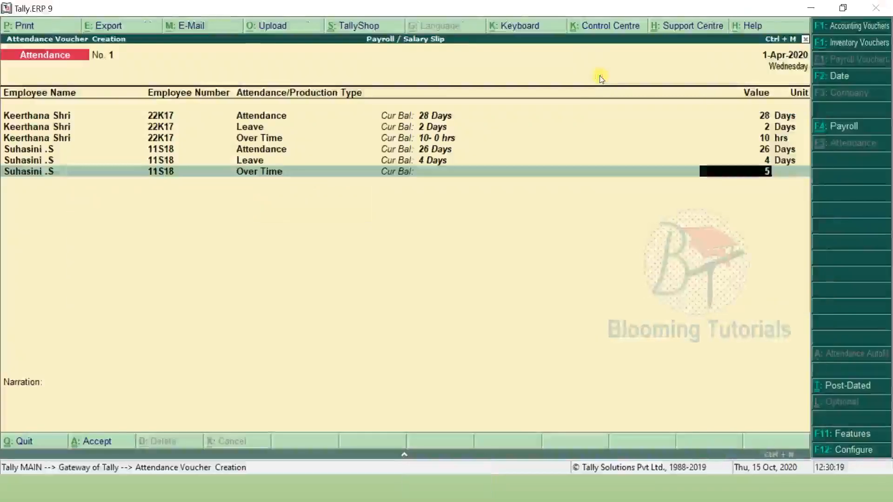
key(Return)
key(Return)
key(Return)
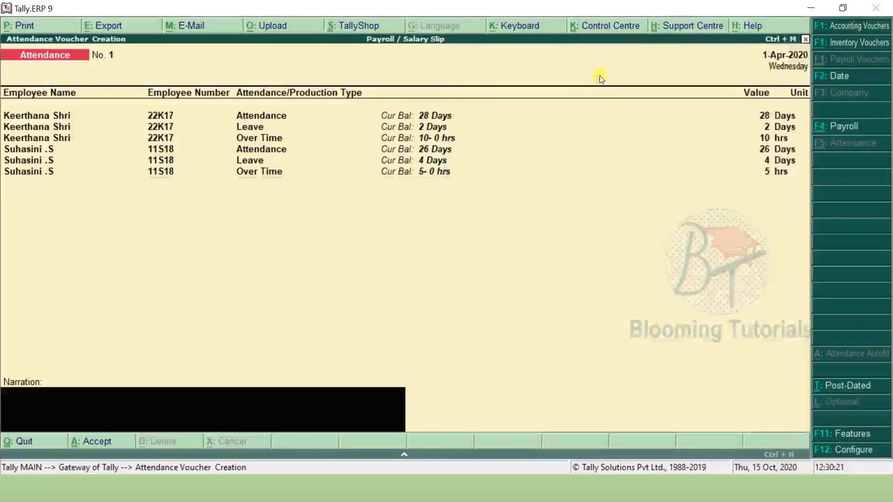
- Date the attendance voucher 1-Oct-2020 and save it
key(F2)
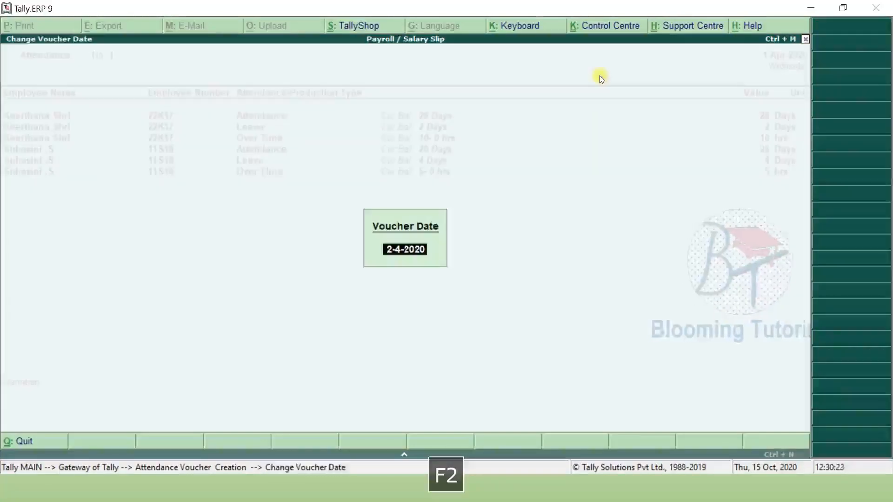
text(1.10)
key(Return)
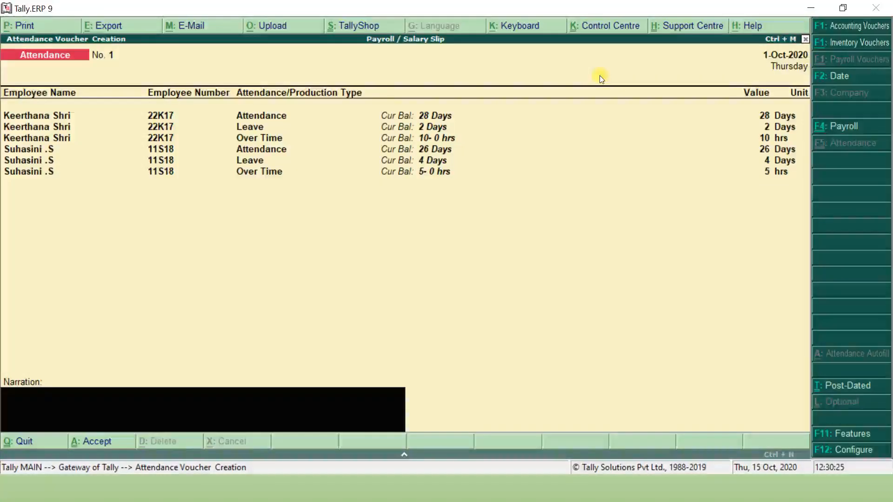
key(Return)
key(Return)
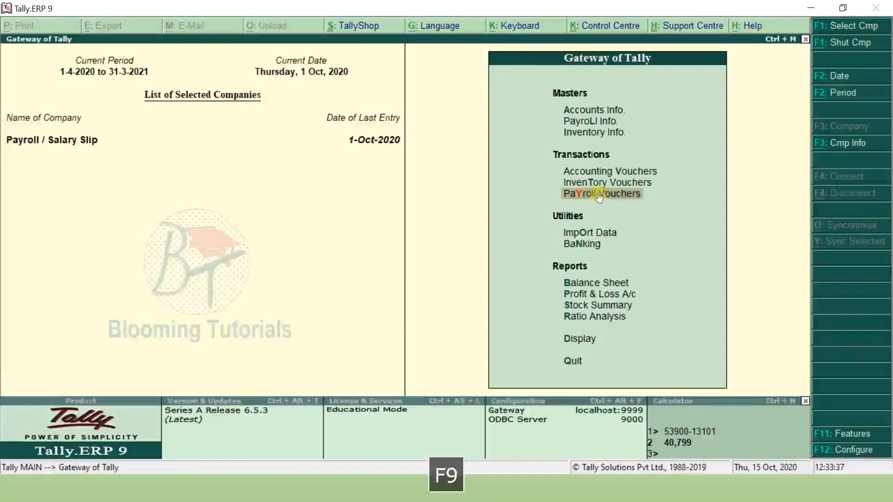
- Start a payroll voucher and begin creating a new ledger to replace Cash as its paying account
click(599, 195)
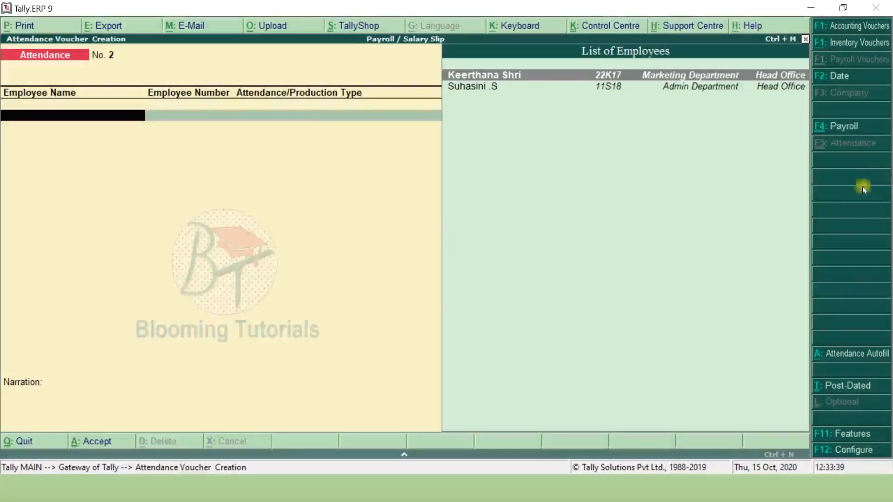
click(854, 132)
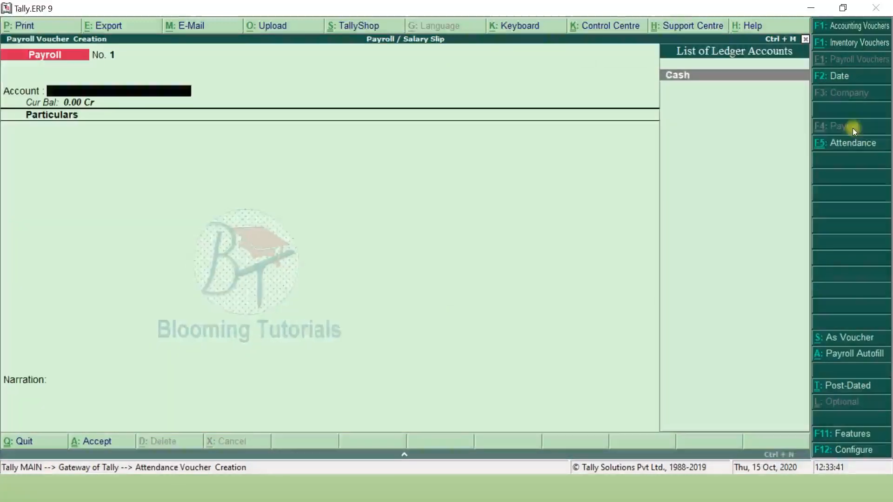
key(Return)
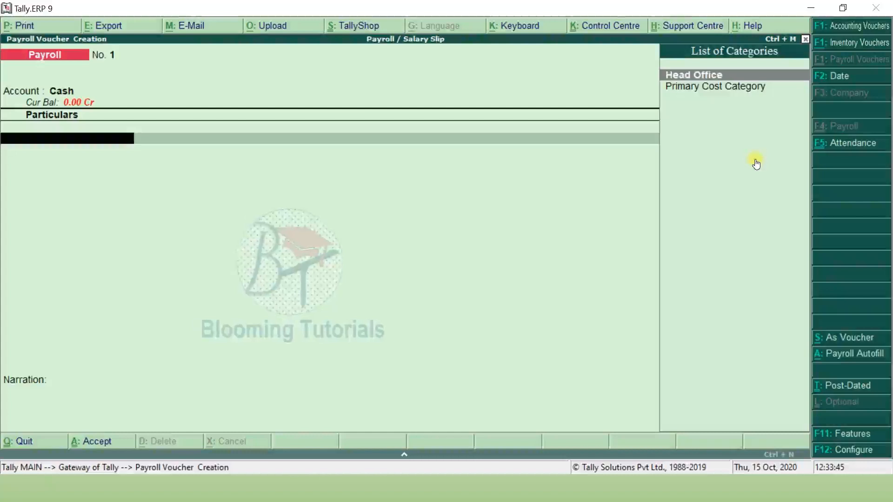
key(BackSpace)
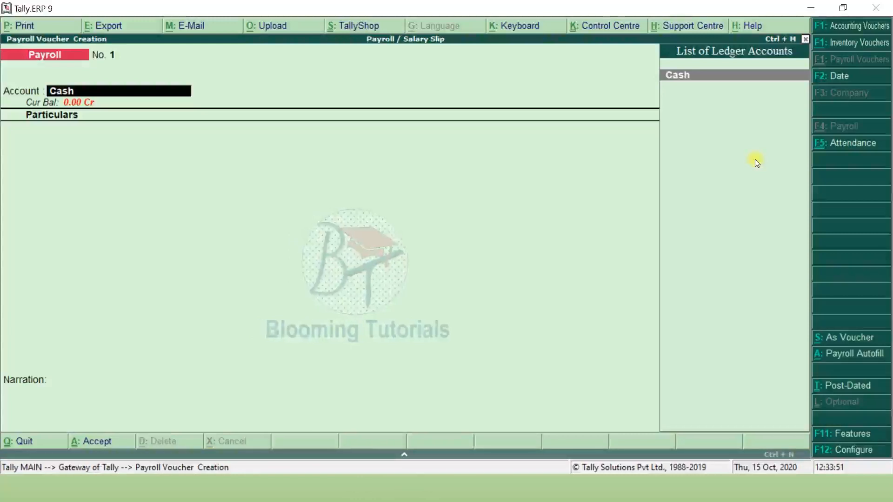
key(alt+c)
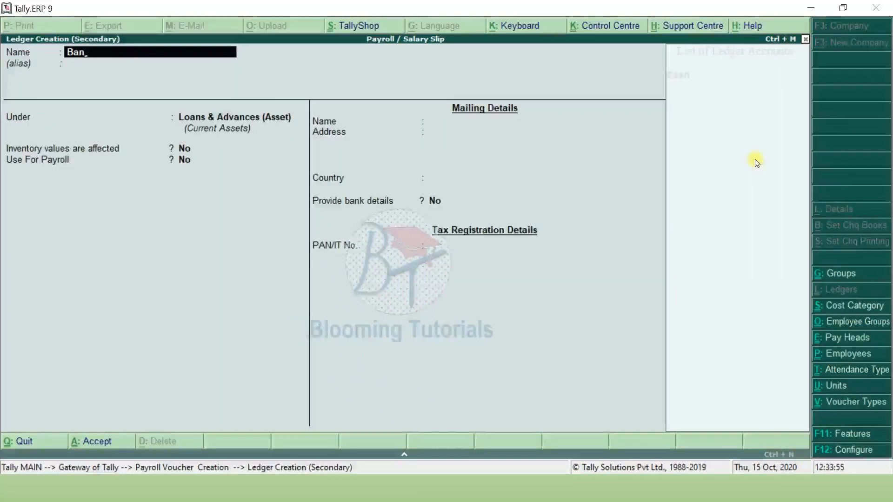
- Create a ledger named 'State Bank' under Bank Accounts and save it
text(State Bank)
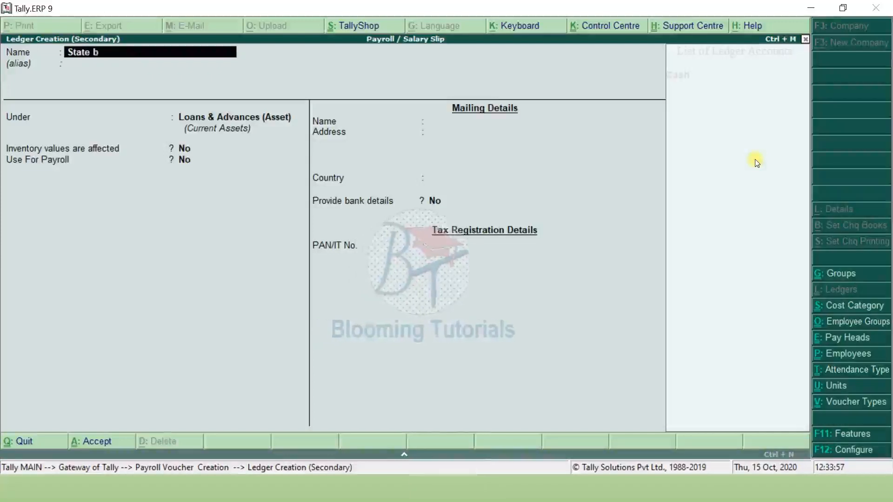
key(Return)
text(B)
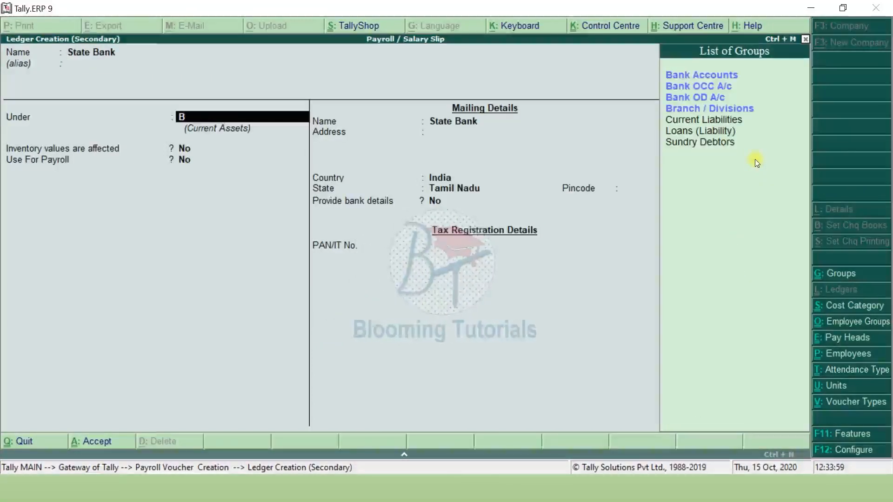
key(Return)
key(Return)
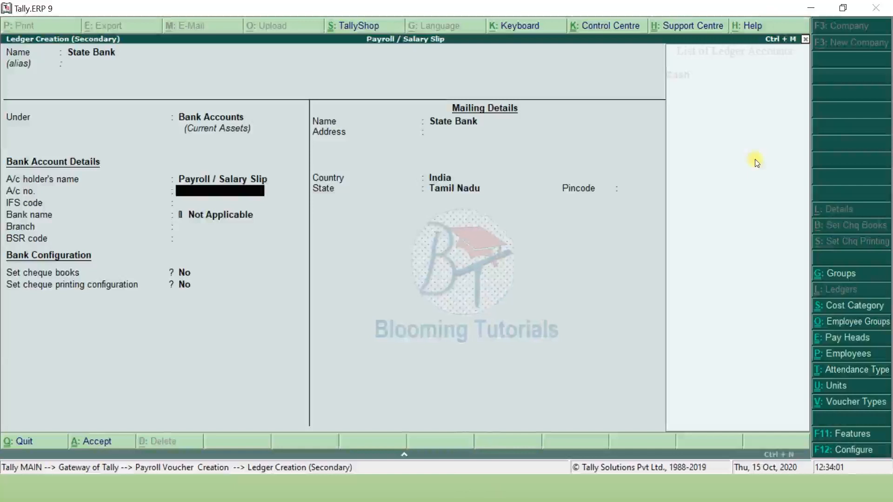
key(ctrl+a)
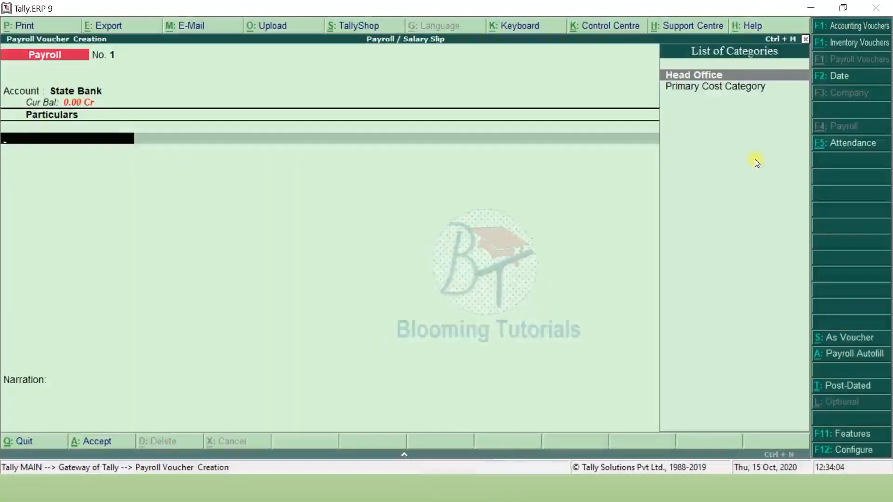
- Autofill User Defined pay heads for Head Office, 1-10-2020 to 31-10-2020, paid from State Bank
click(852, 355)
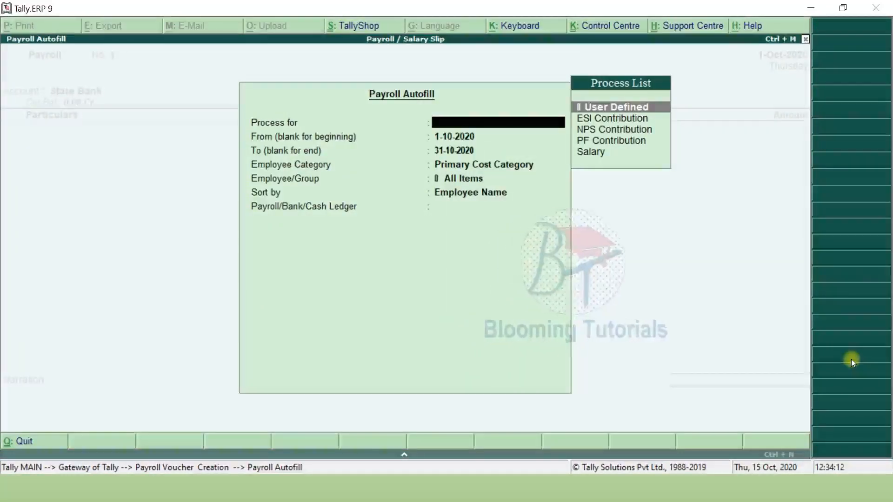
key(Down)
key(Down)
key(Down)
key(Down)
key(Up)
key(Up)
key(Up)
key(Up)
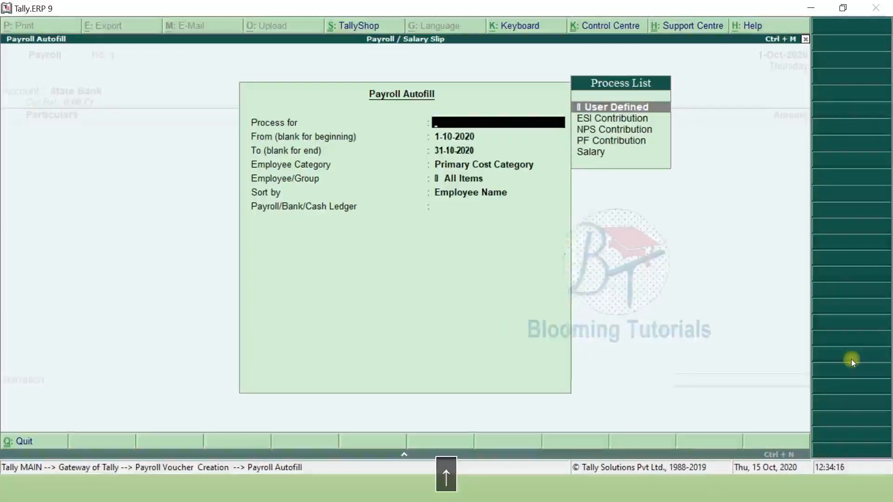
key(Return)
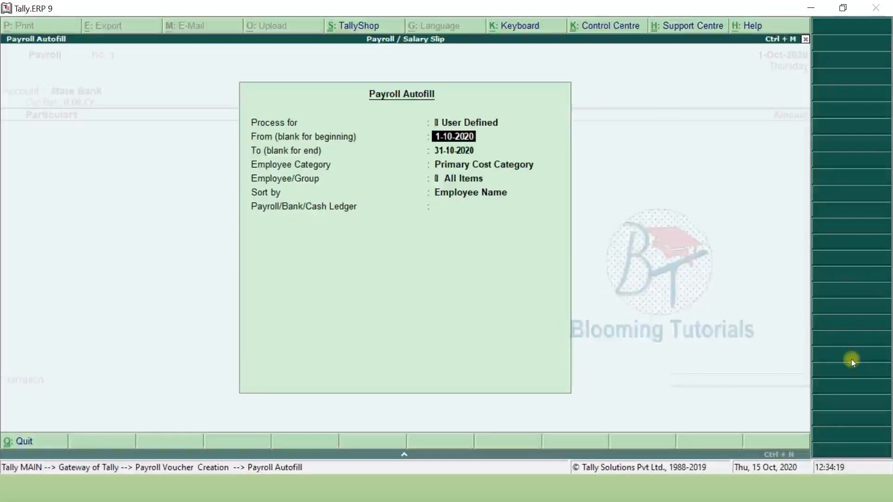
key(Return)
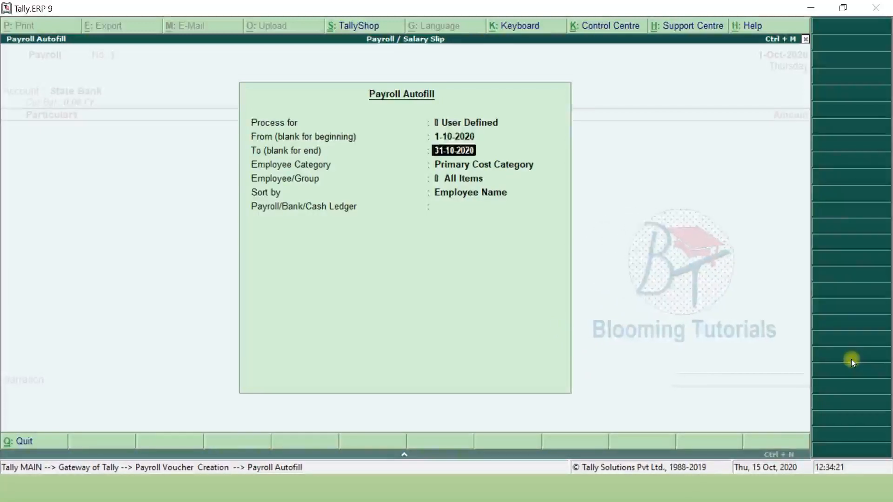
key(Return)
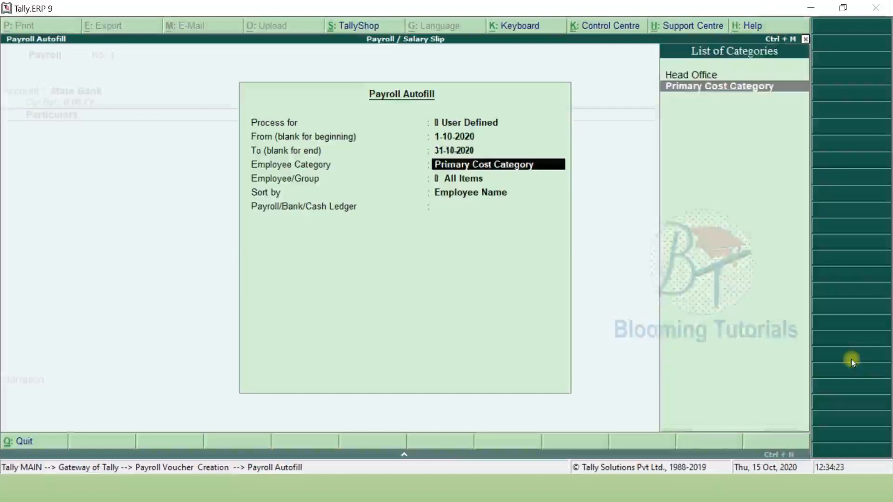
key(Up)
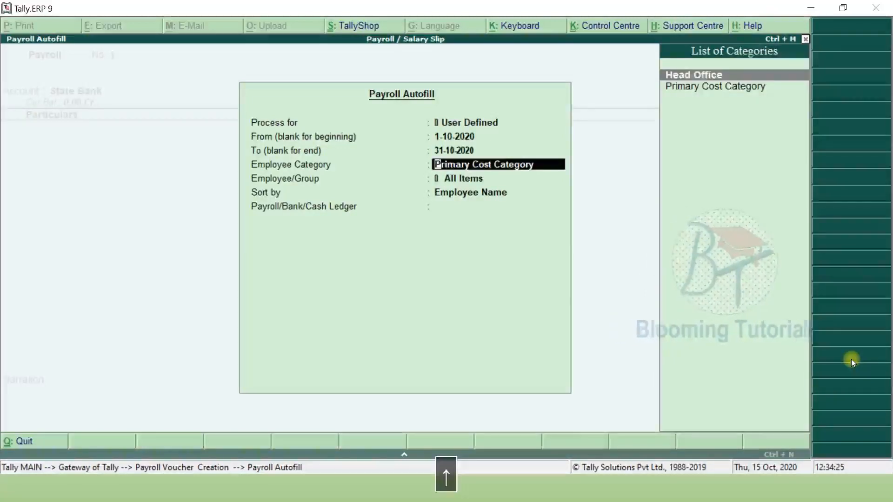
key(Return)
key(Return)
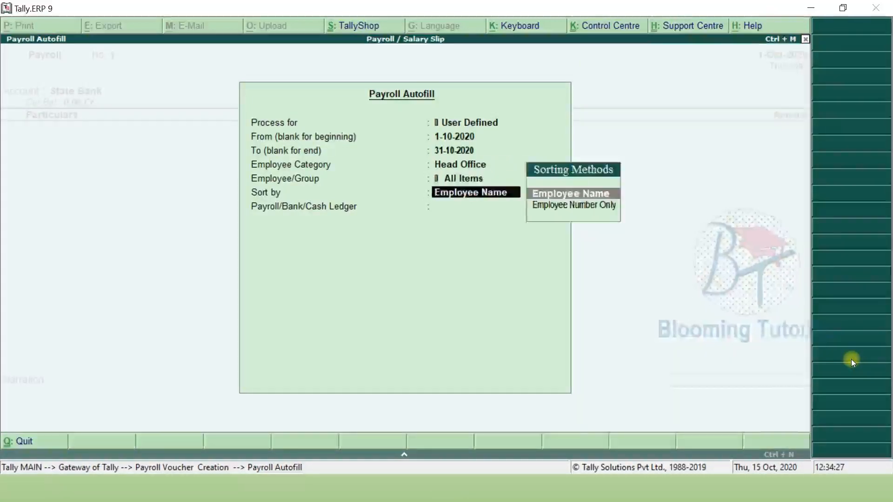
key(Return)
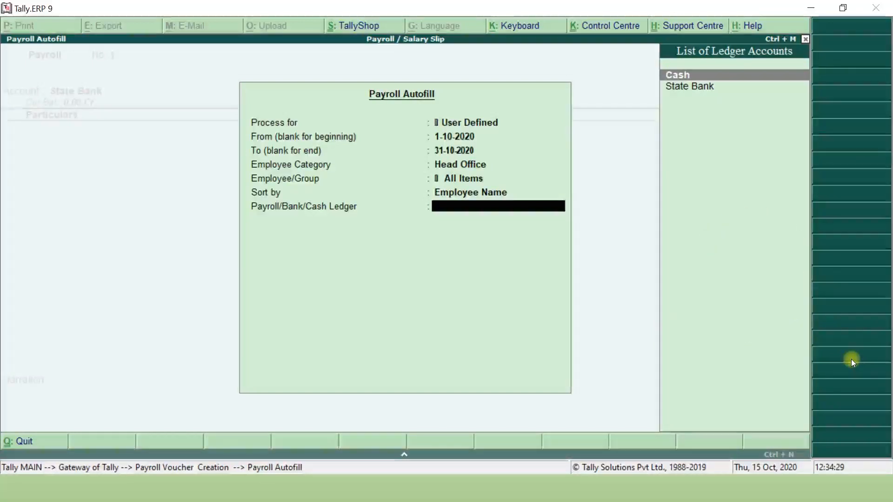
key(Down)
key(Return)
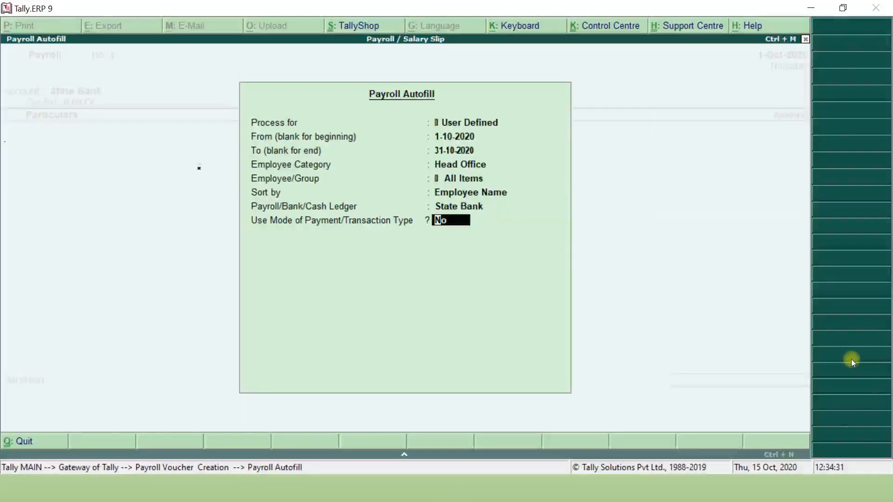
key(Return)
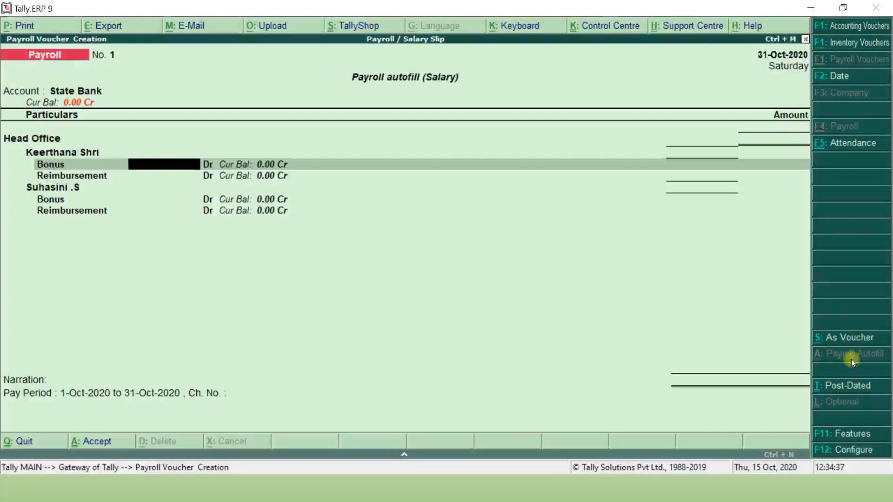
- Enter bonus and reimbursement amounts 900, 1,200, 500 and 1,000 for the two employees
text(900)
key(Return)
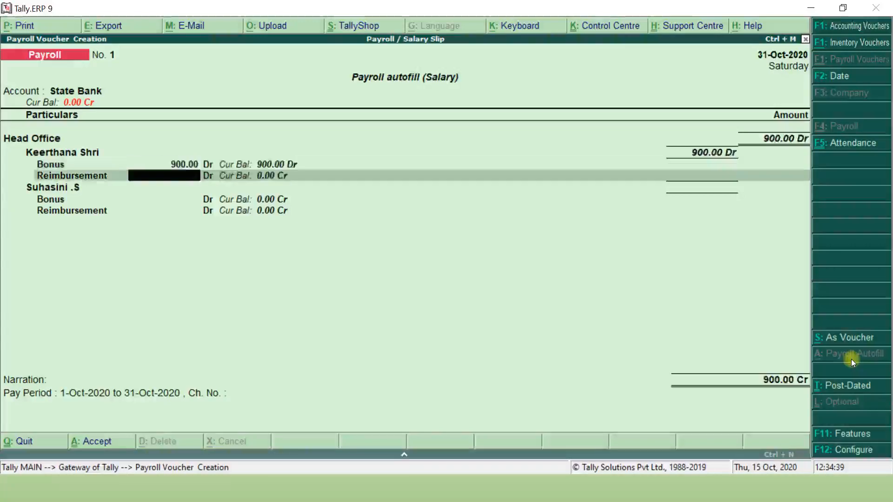
text(1200)
key(Return)
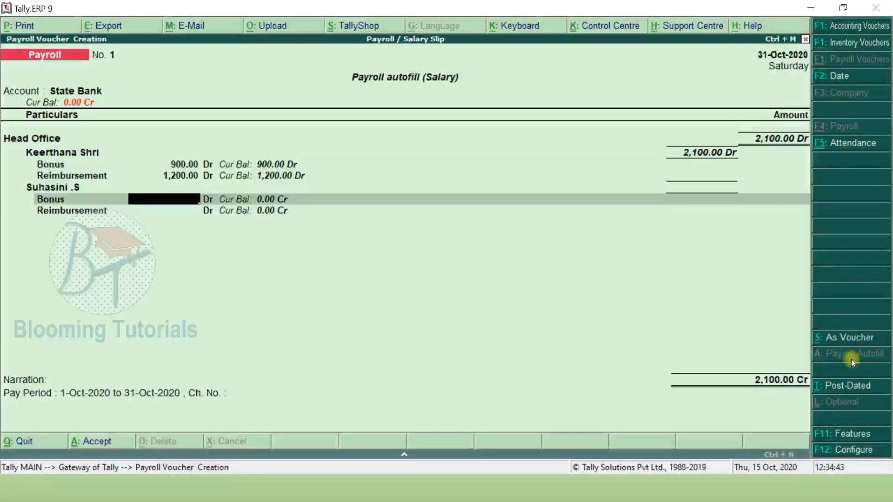
text(500)
key(Return)
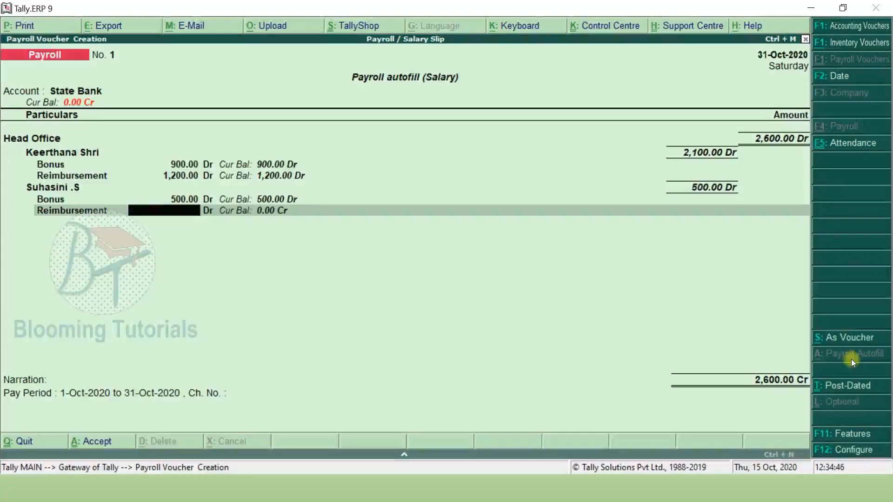
text(1000)
key(Return)
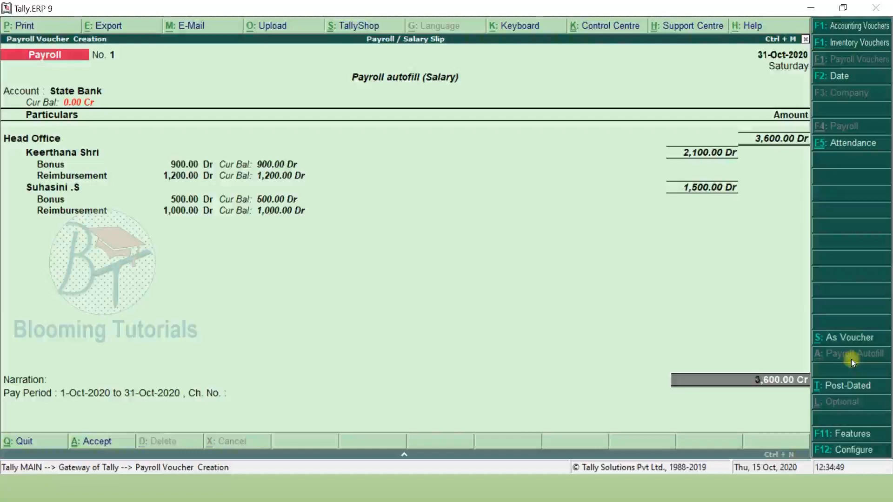
- Record cheque number 123654 in Bank Allocations and finish the 3,600 voucher
key(Return)
key(Return)
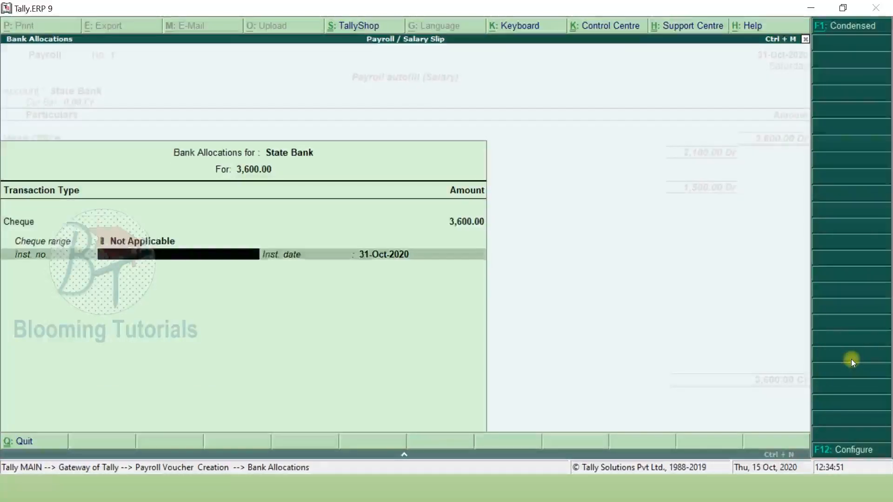
text(123654)
key(Return)
key(Return)
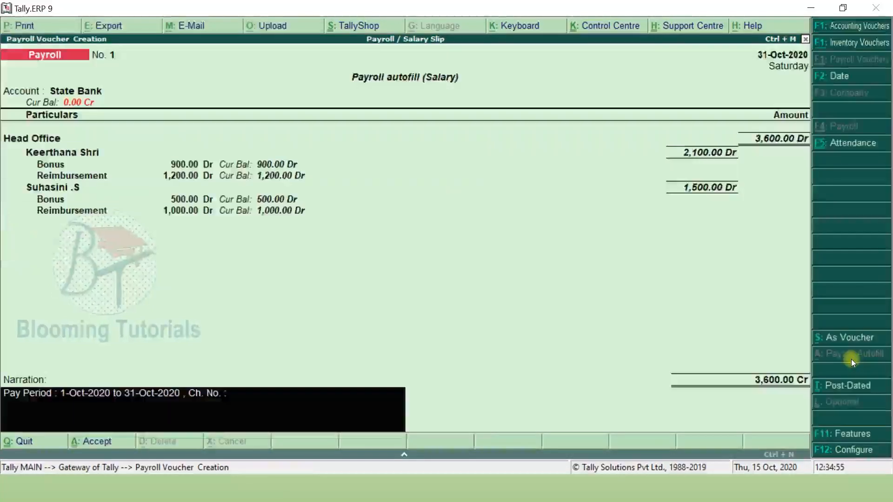
key(Return)
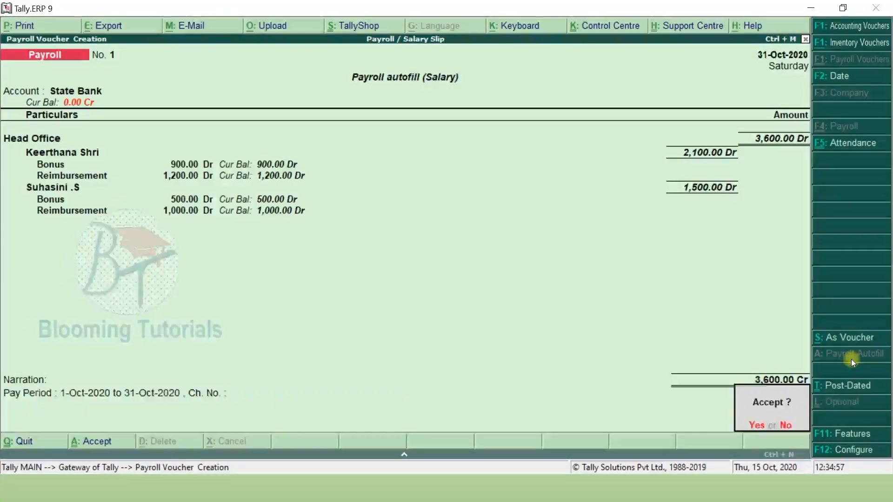
key(Return)
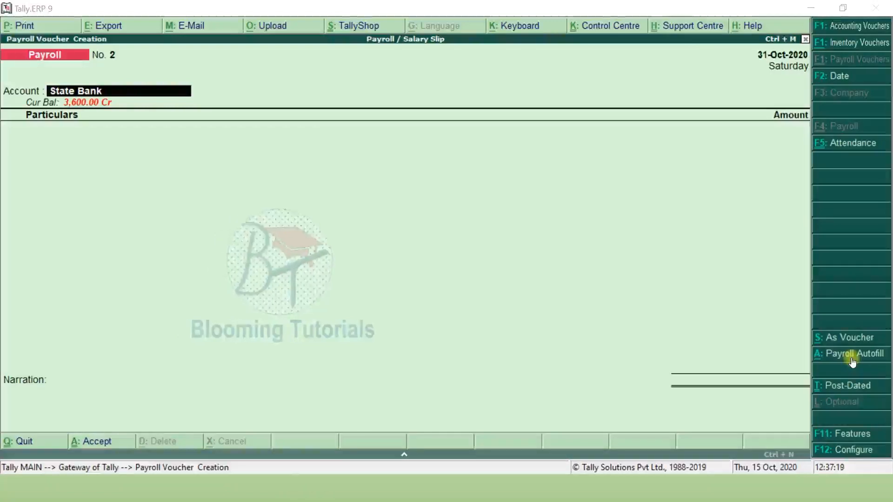
- Autofill Salary for Head Office employees, 1-10-2020 to 31-10-2020, paid from State Bank
click(852, 361)
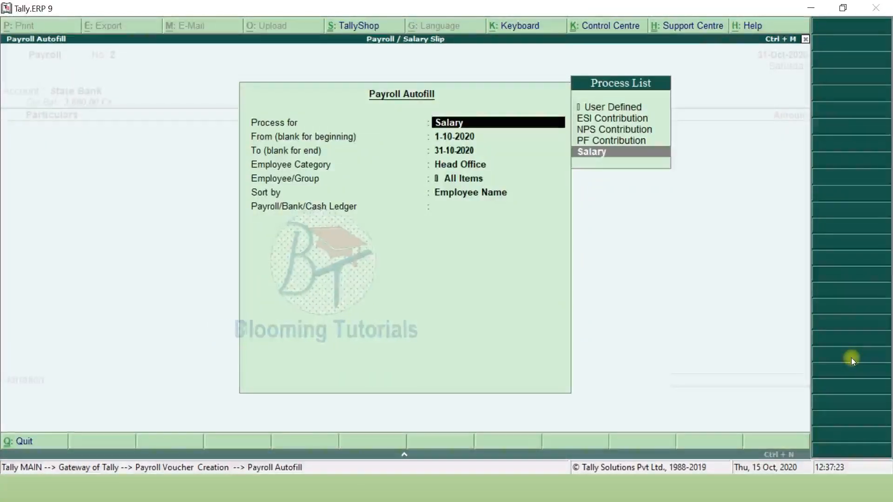
key(Return)
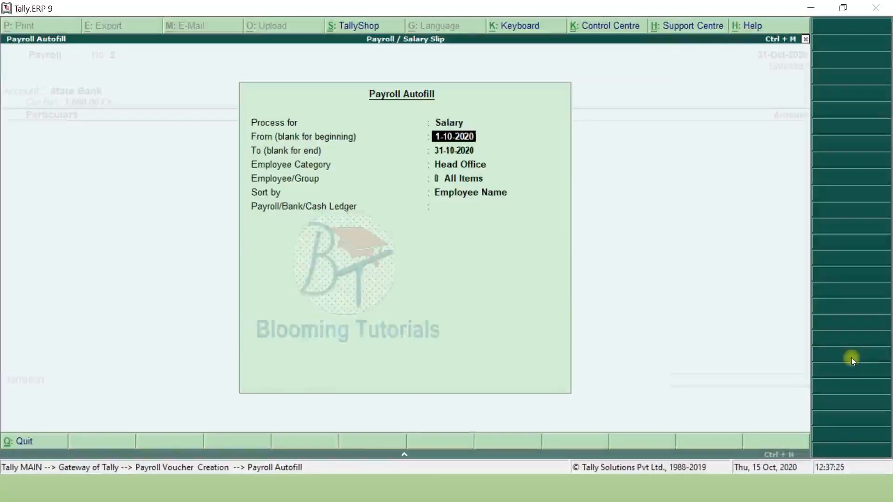
key(Return)
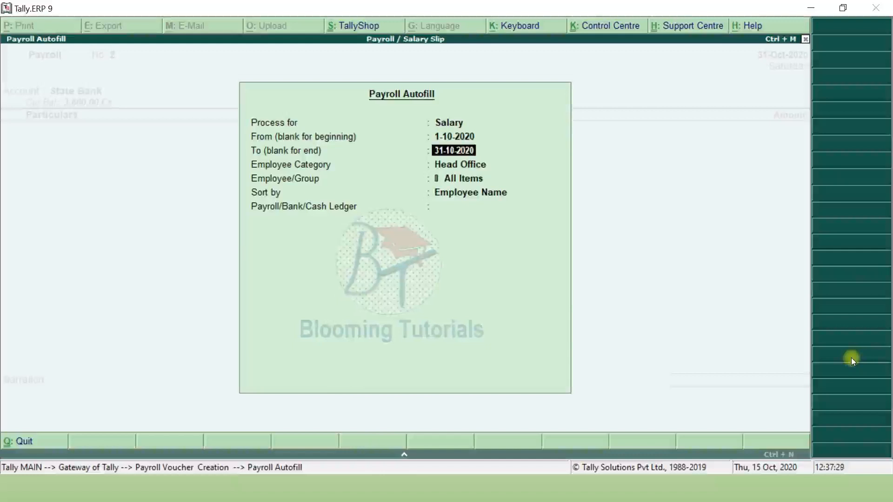
key(Return)
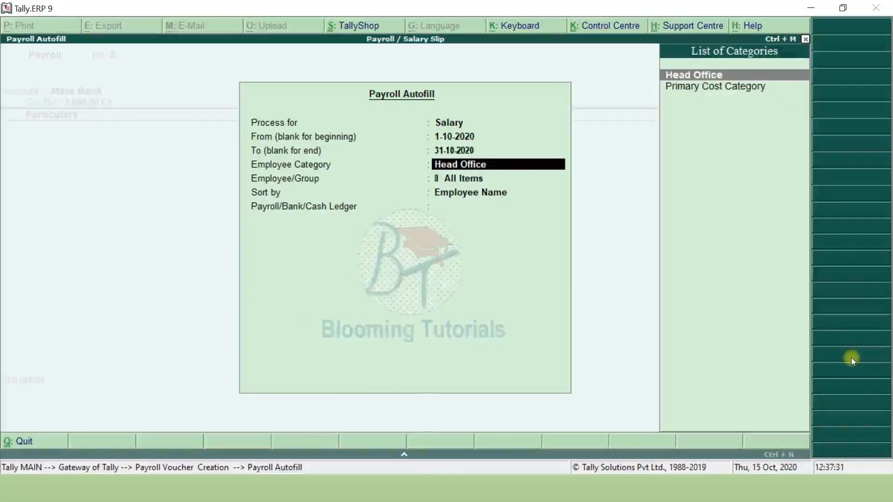
key(Return)
key(Return)
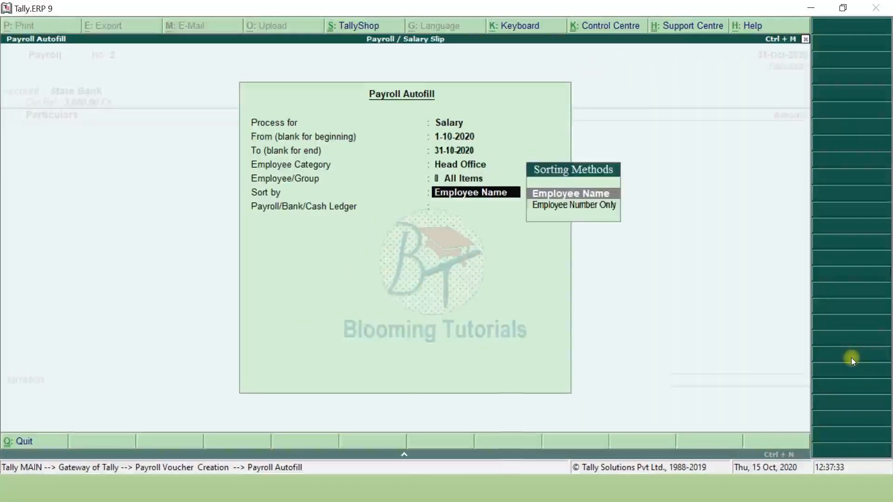
key(Return)
key(Down)
key(Return)
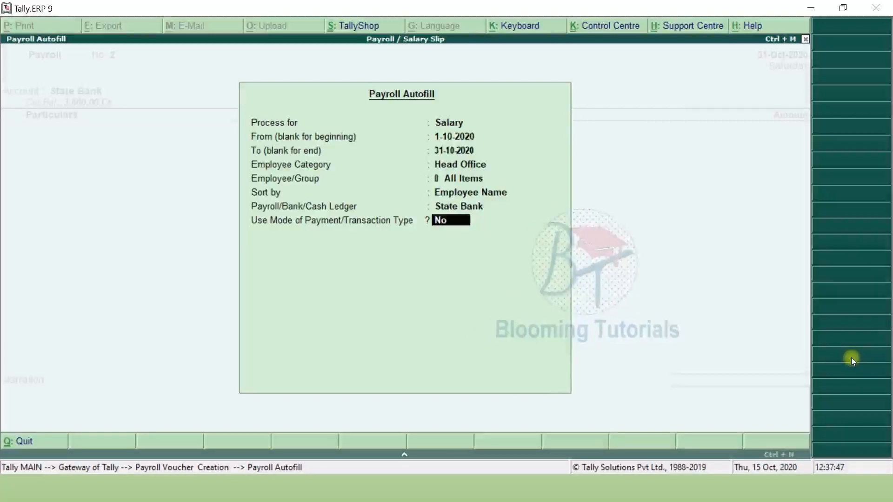
- Set Use Mode of Payment to No and generate the October salary entries
key(y)
key(Return)
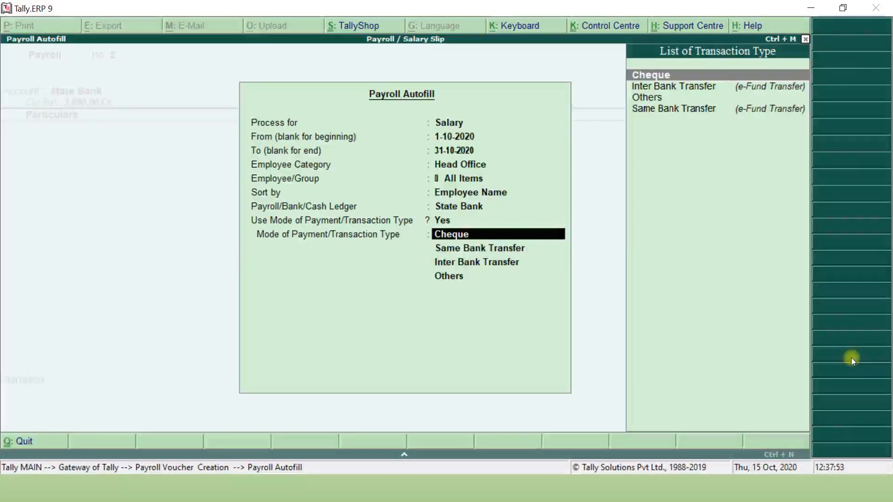
key(BackSpace)
key(n)
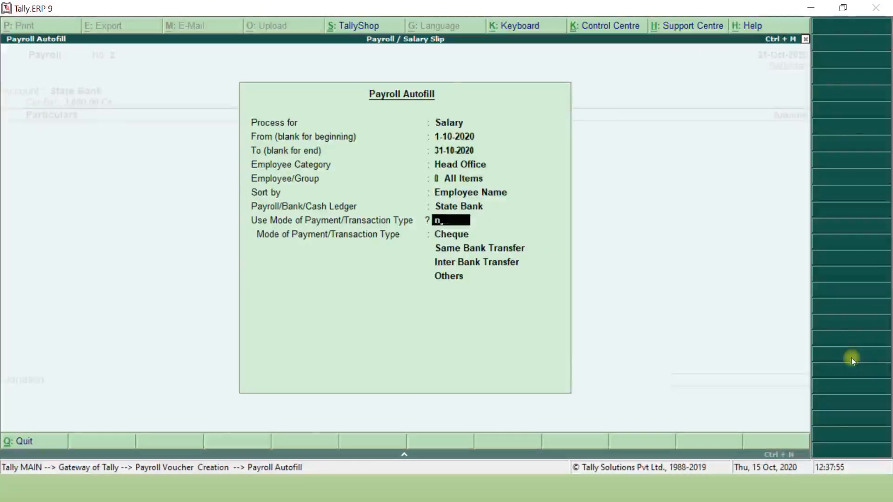
key(Return)
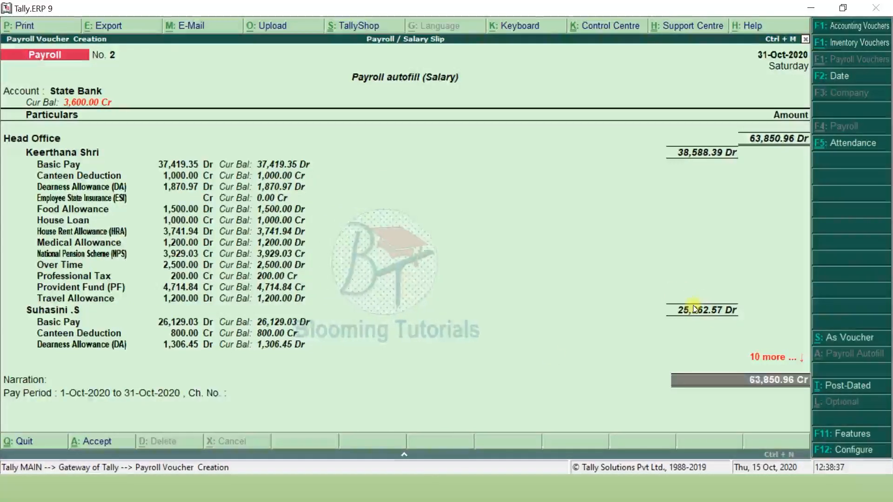
- Enter cheque number 123654 in Bank Allocations and save the 63,850.96 salary voucher
key(Down)
key(Up)
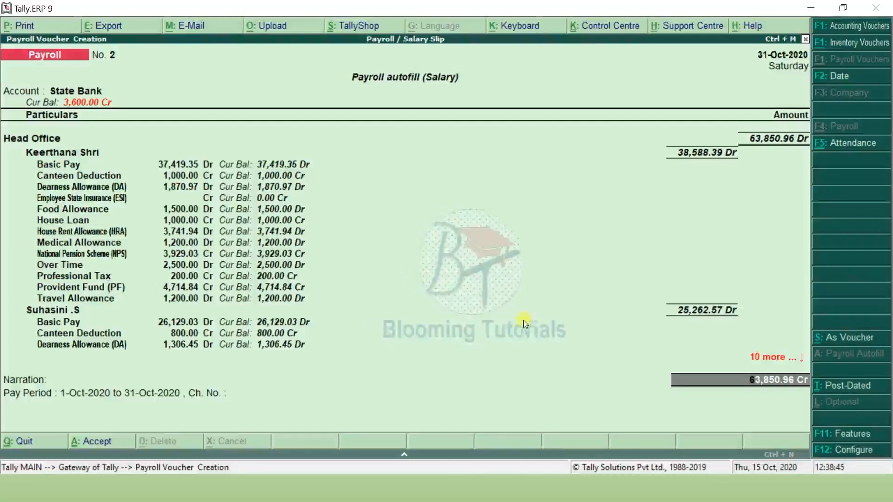
key(Return)
key(Return)
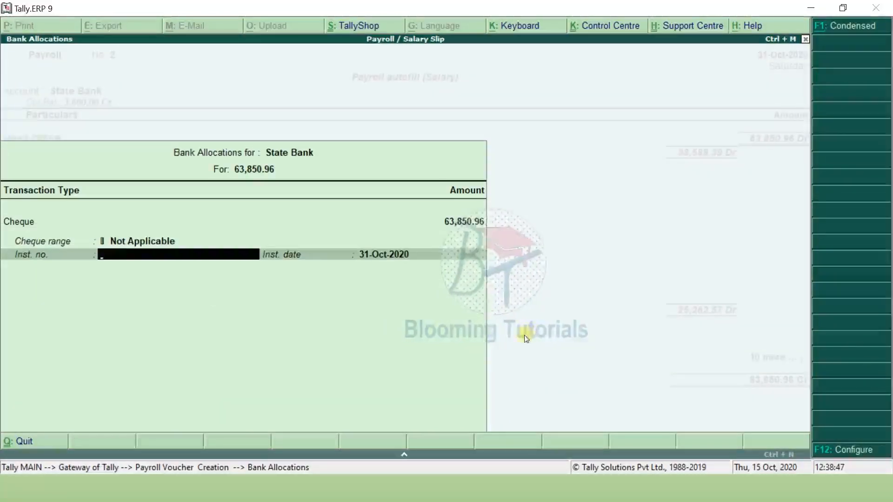
text(123654)
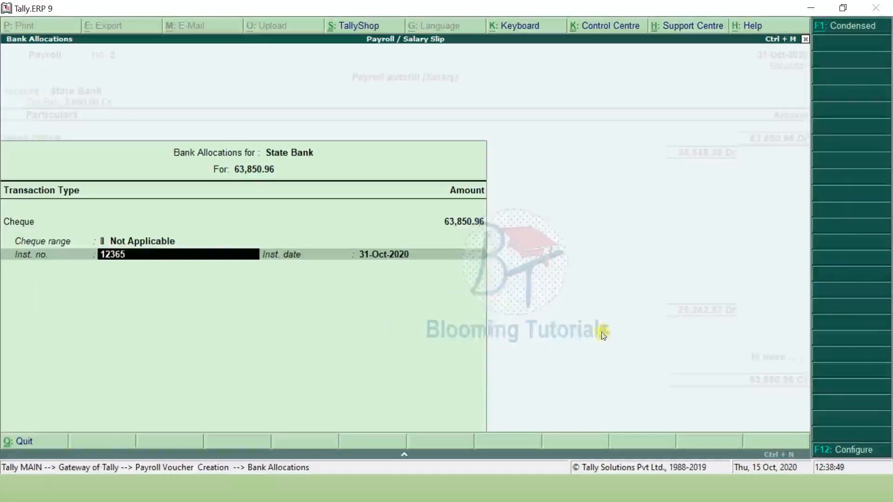
key(Return)
key(Return)
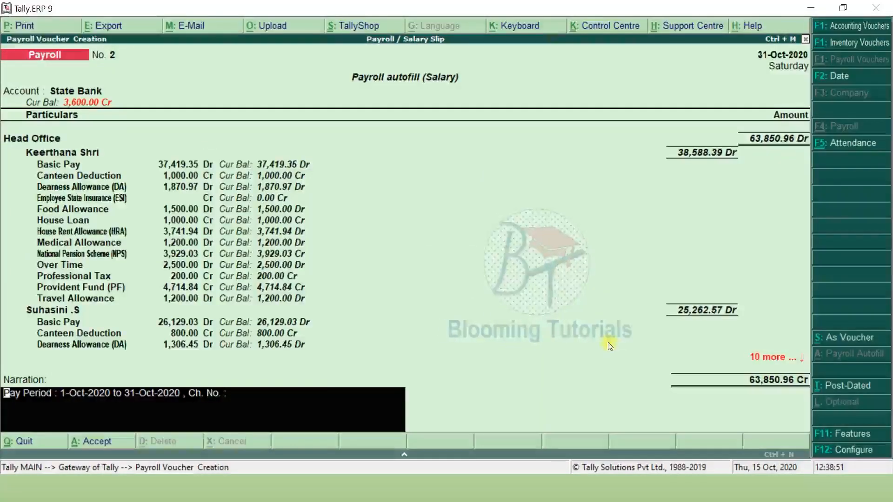
key(Return)
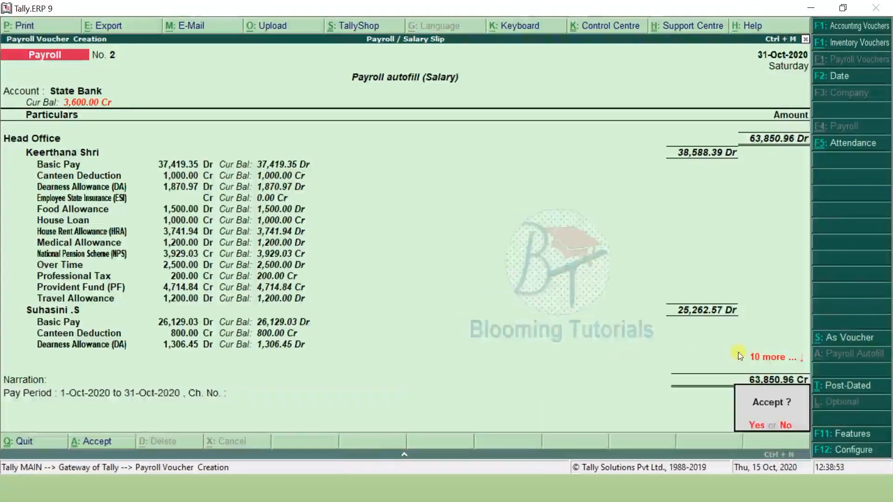
key(Return)
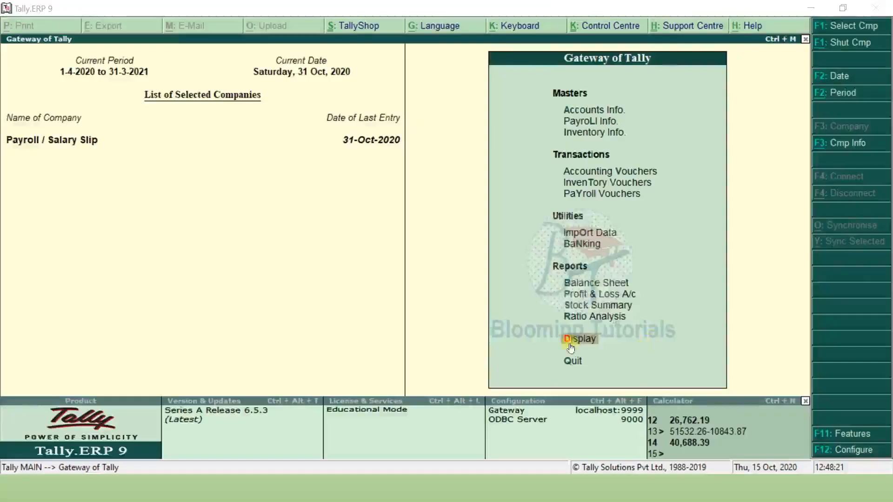
- Show the first employee's October 2020 Single Pay Slip from Statements of Payroll
click(578, 342)
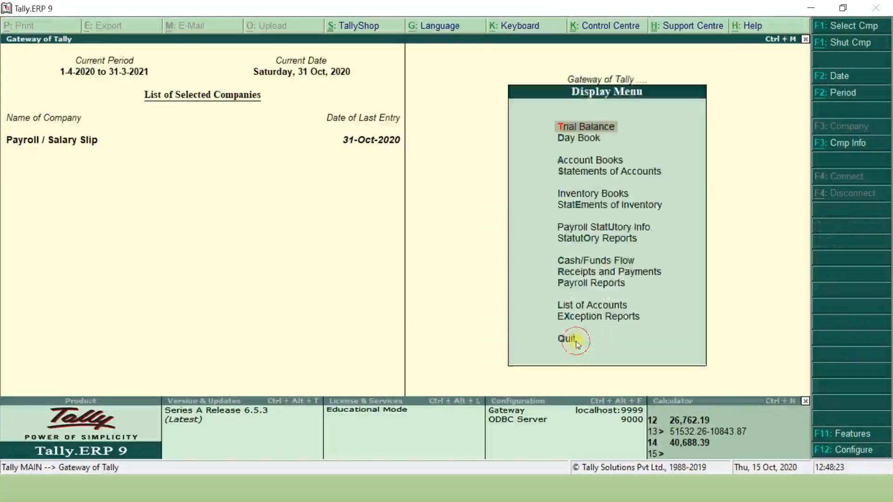
click(609, 285)
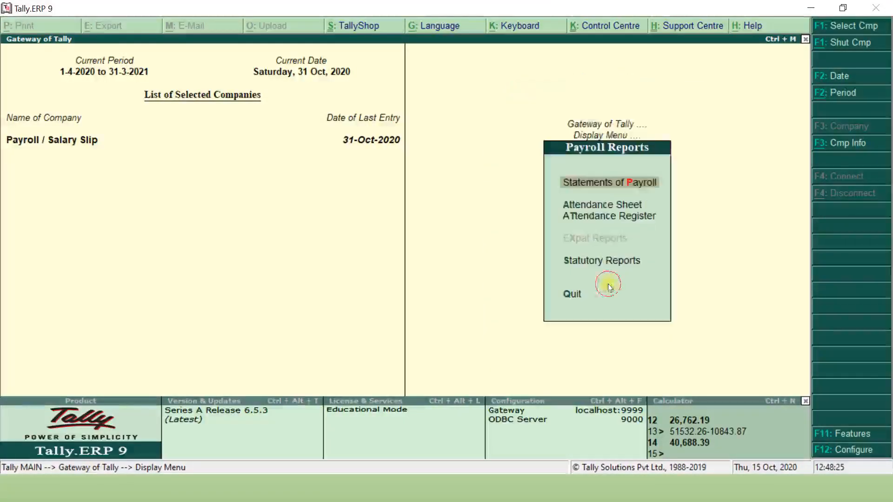
click(622, 184)
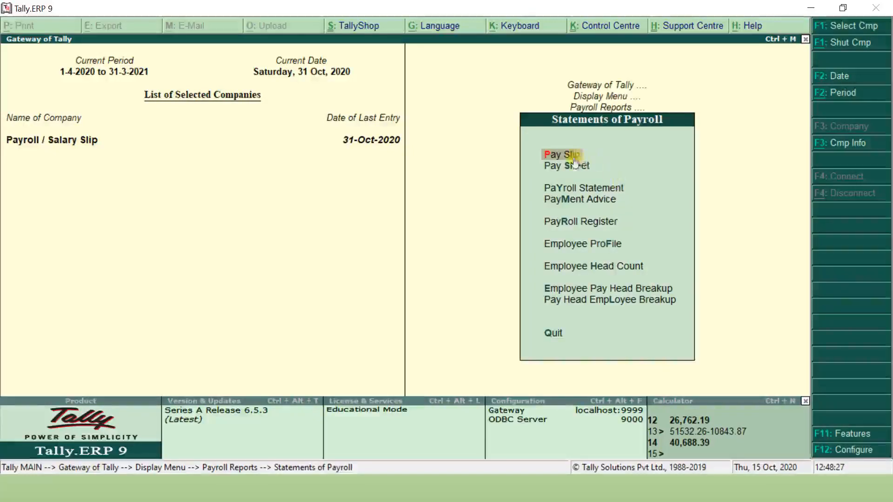
click(572, 155)
click(619, 216)
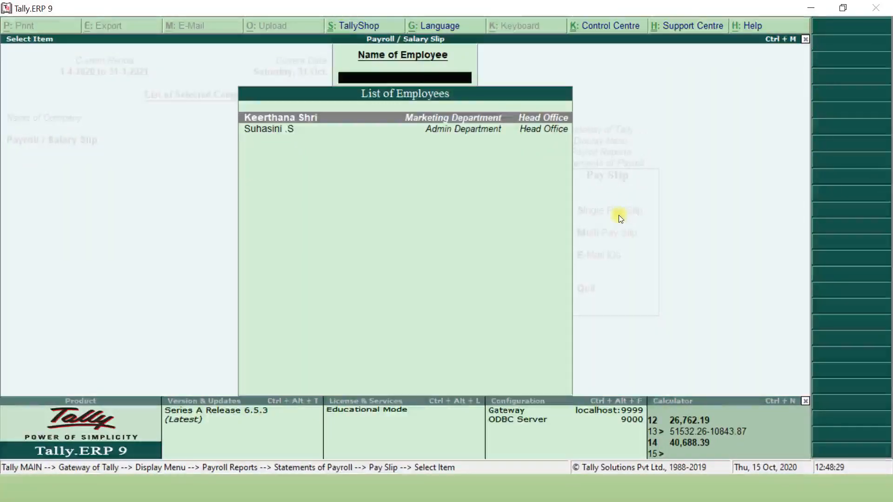
key(Return)
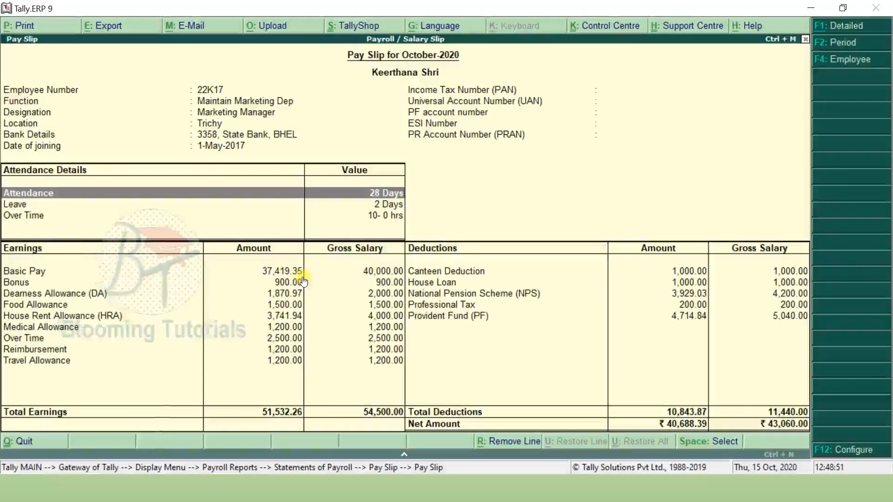
- View the second employee's pay slip, net 26,762.57, then return to Statements of Payroll
key(Escape)
key(Down)
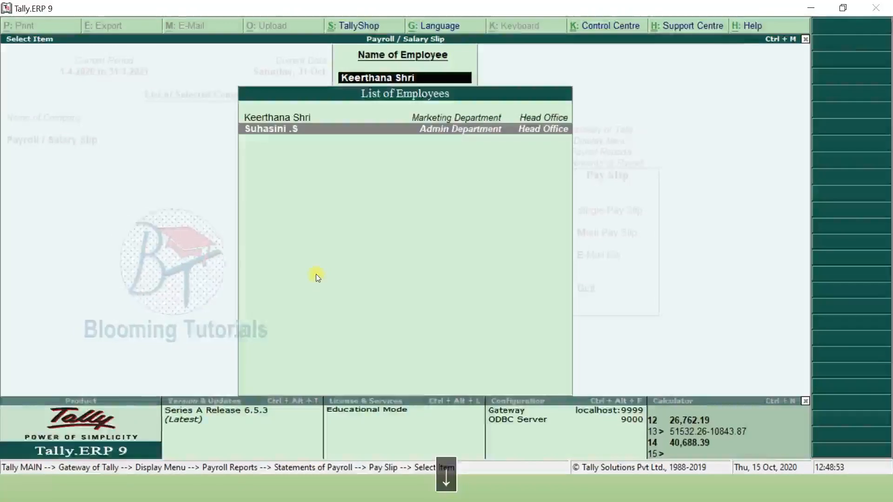
key(Return)
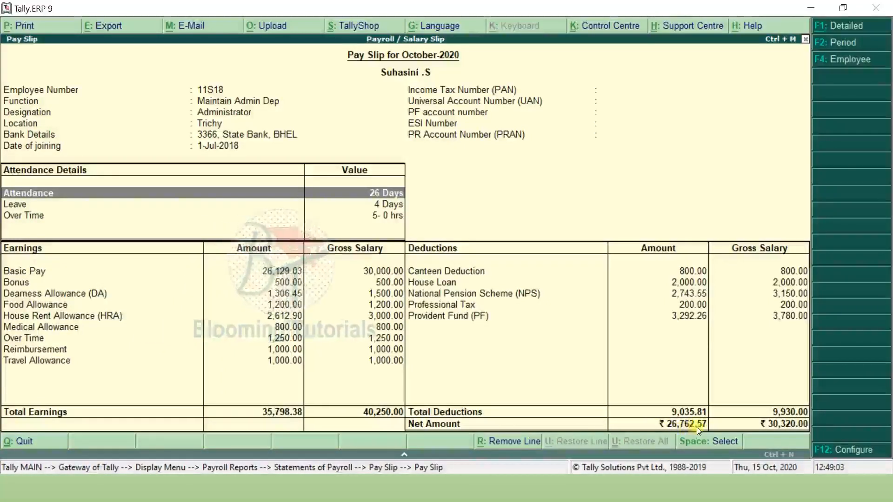
key(Escape)
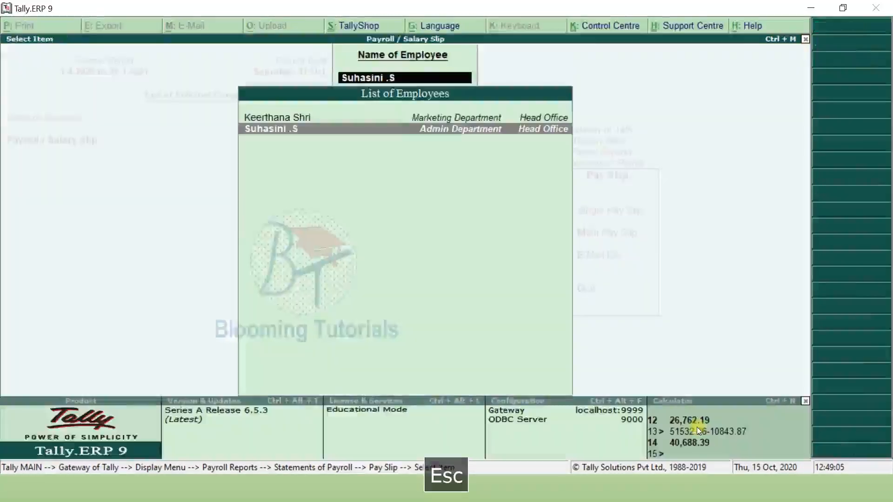
key(Escape)
key(Escape)
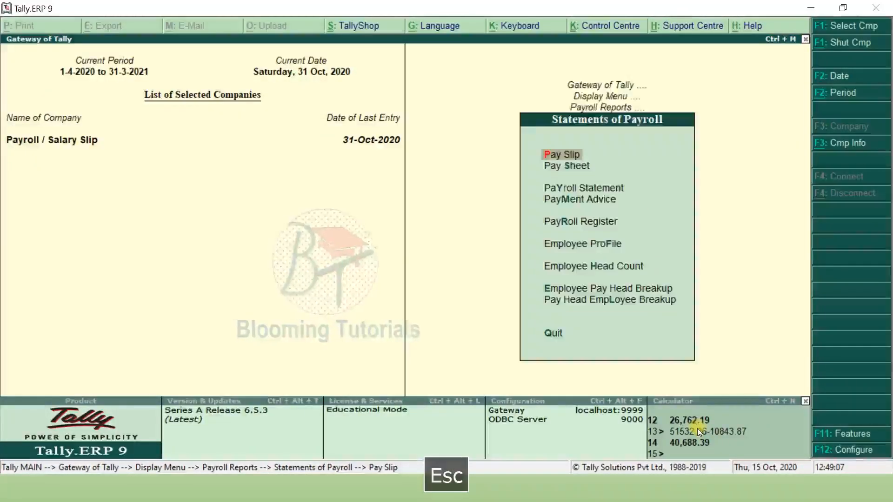
key(Return)
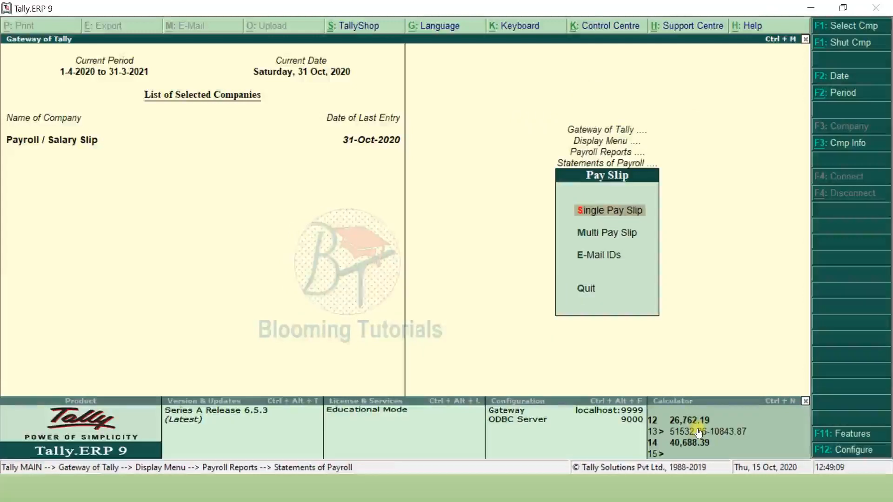
key(Down)
key(Return)
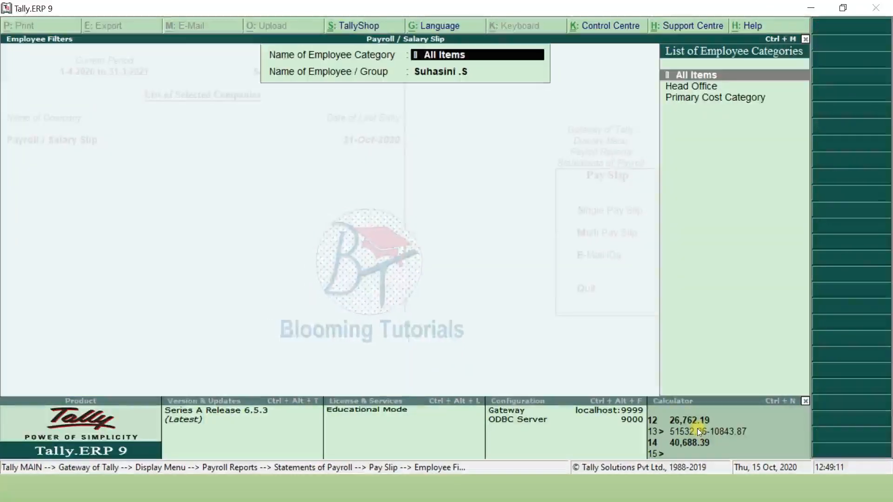
key(Return)
key(BackSpace)
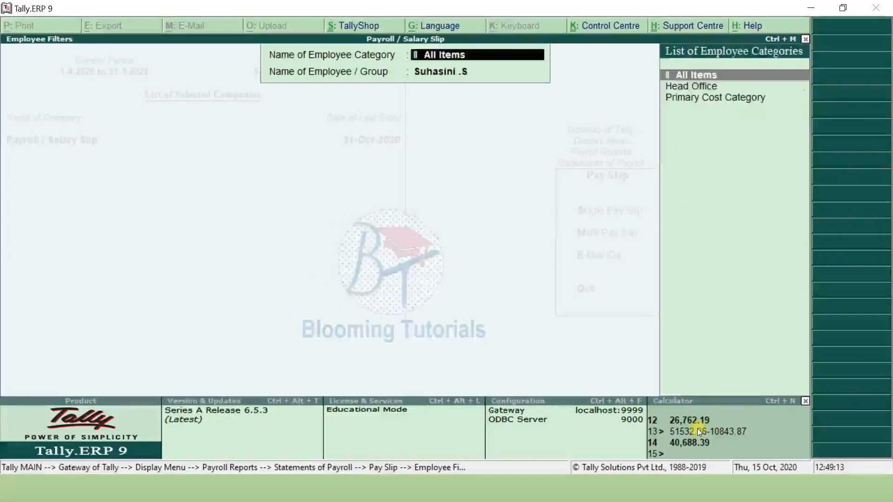
key(Down)
key(Return)
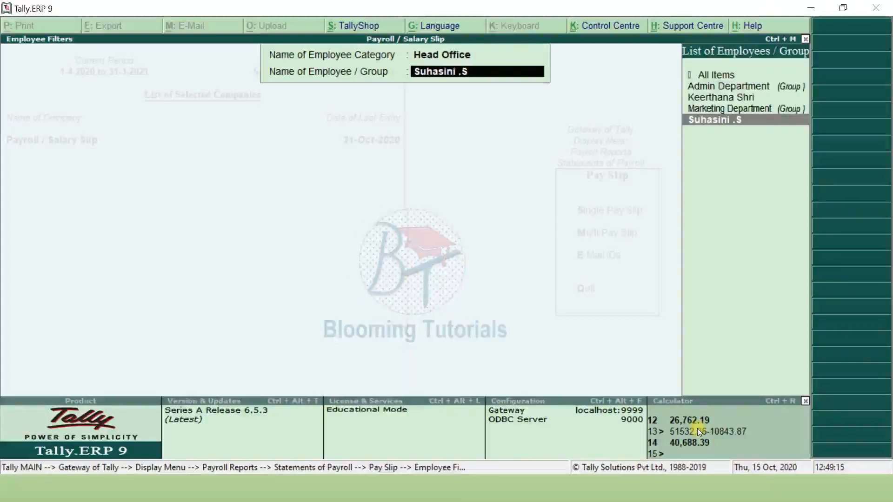
key(Up)
key(Up)
key(Up)
key(Up)
key(Return)
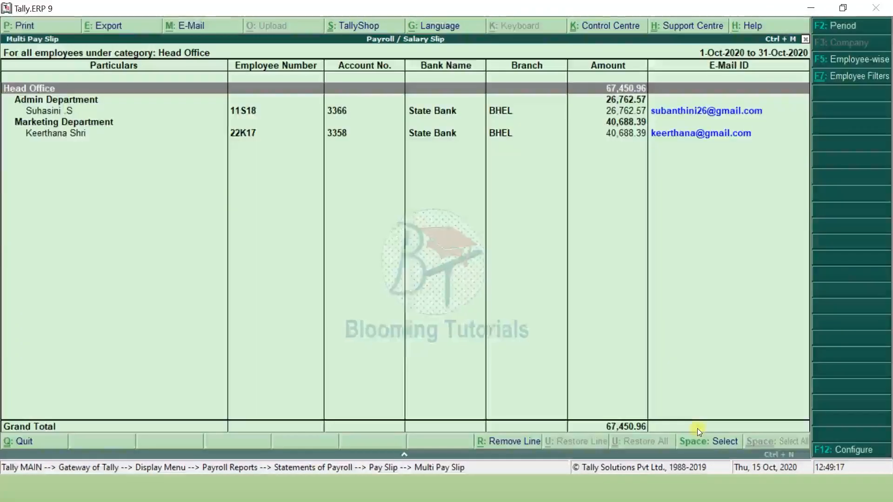
key(Down)
key(Return)
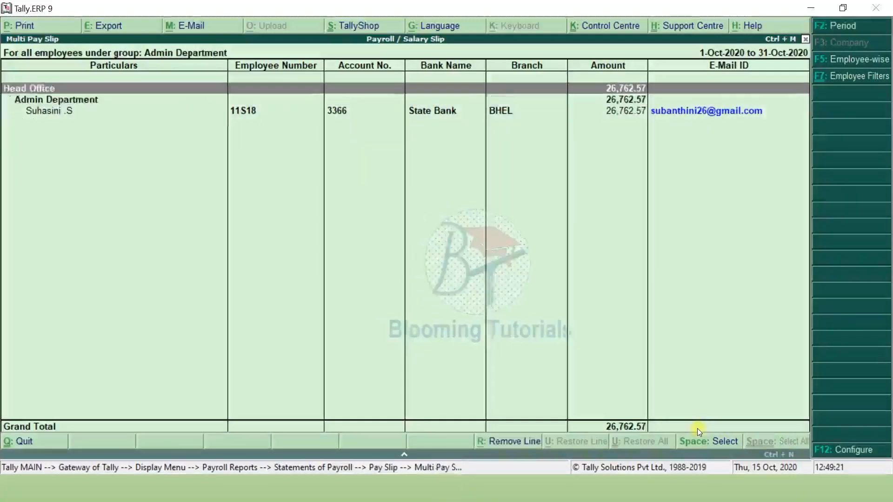
key(Down)
key(Down)
key(Return)
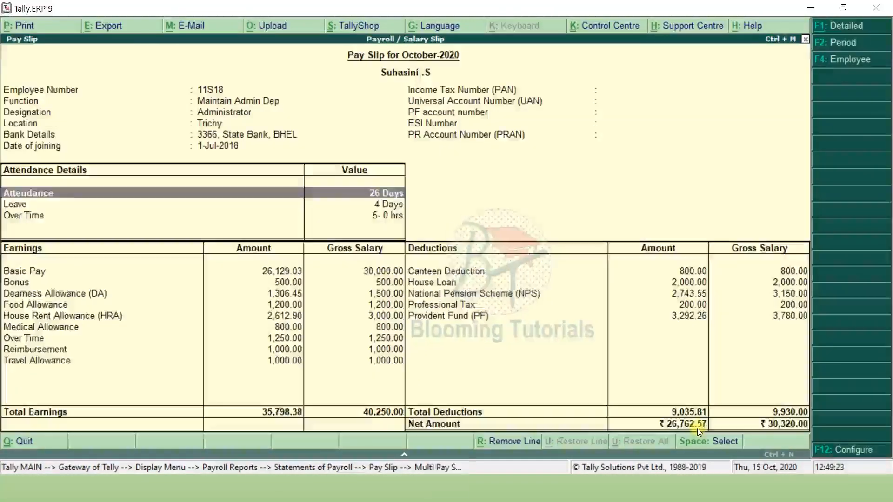
key(Escape)
key(Escape)
key(Escape)
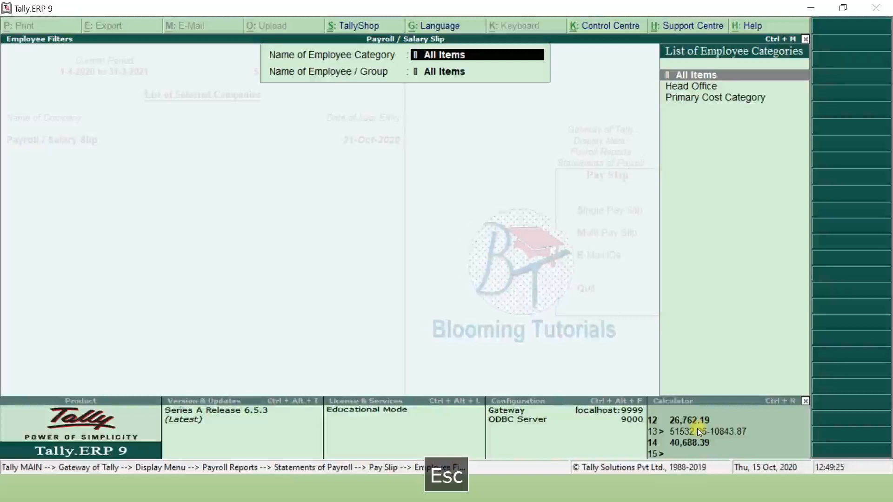
key(Escape)
key(Escape)
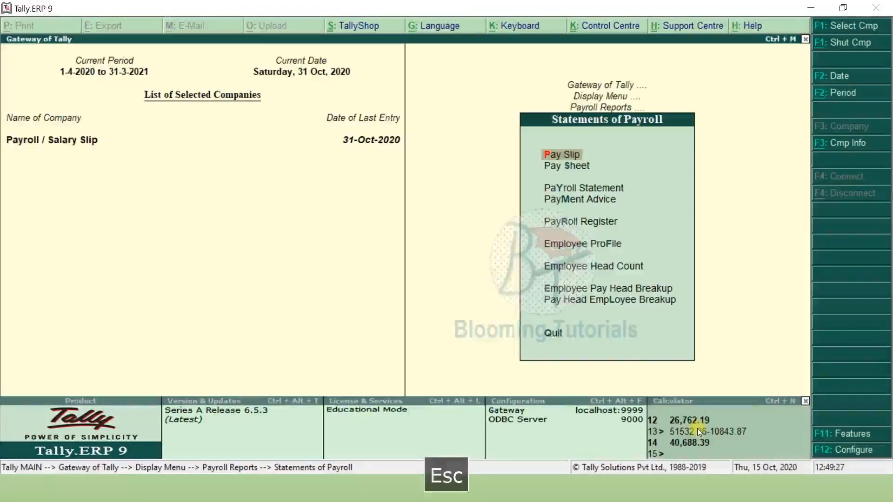
- Open the Pay Sheet filtered to Head Office and the Admin Department employee
key(Down)
key(Return)
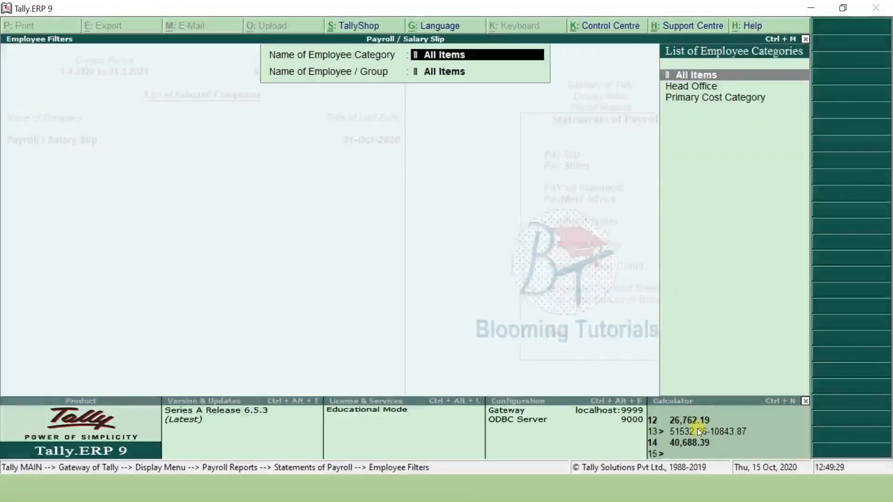
key(Down)
key(Return)
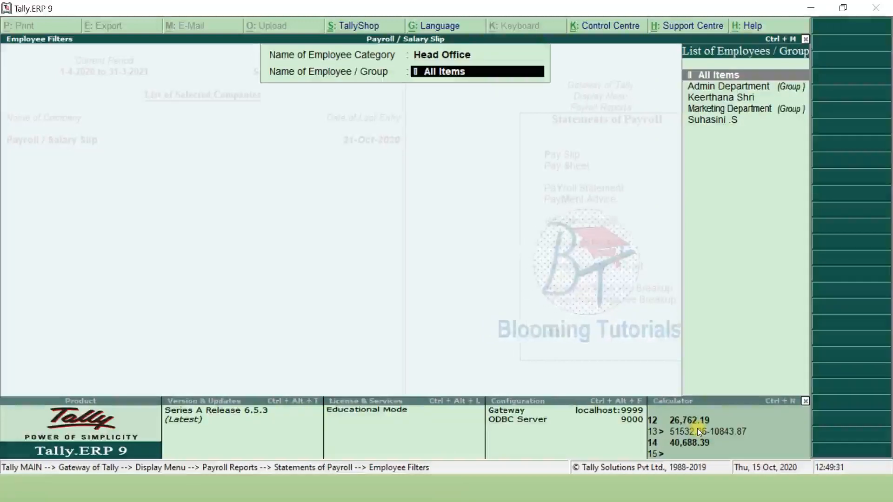
key(Down)
key(Down)
key(Down)
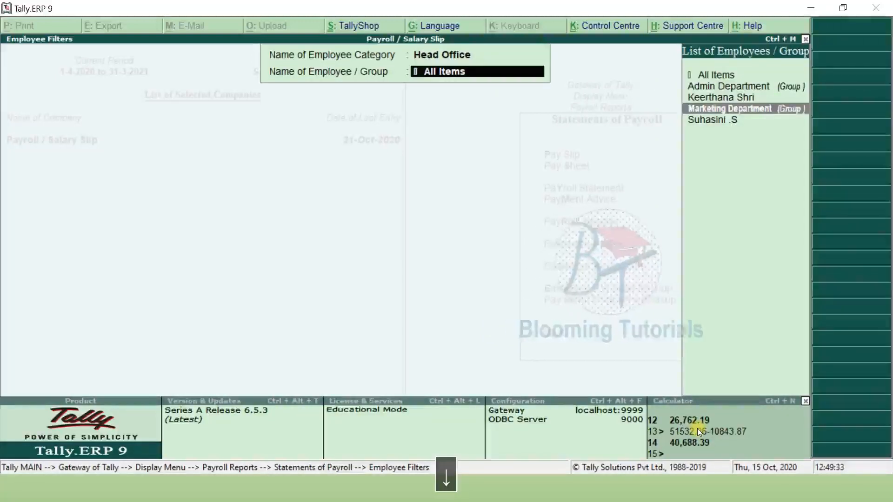
key(Down)
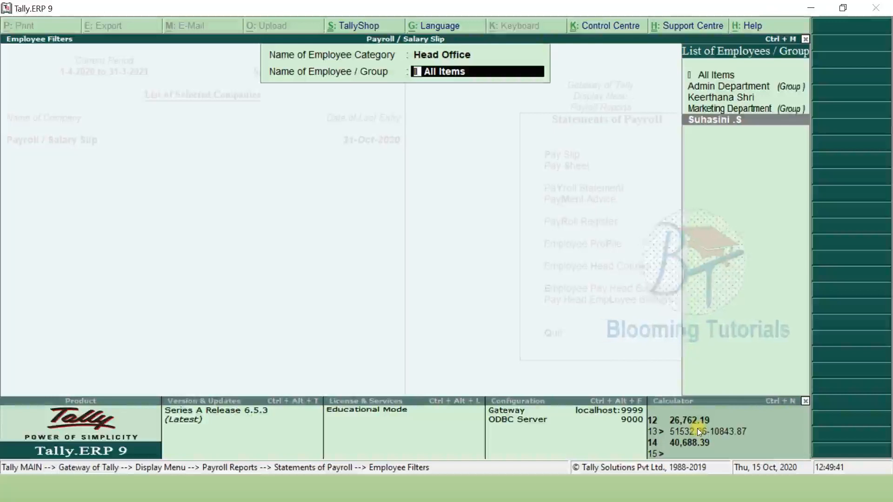
key(Return)
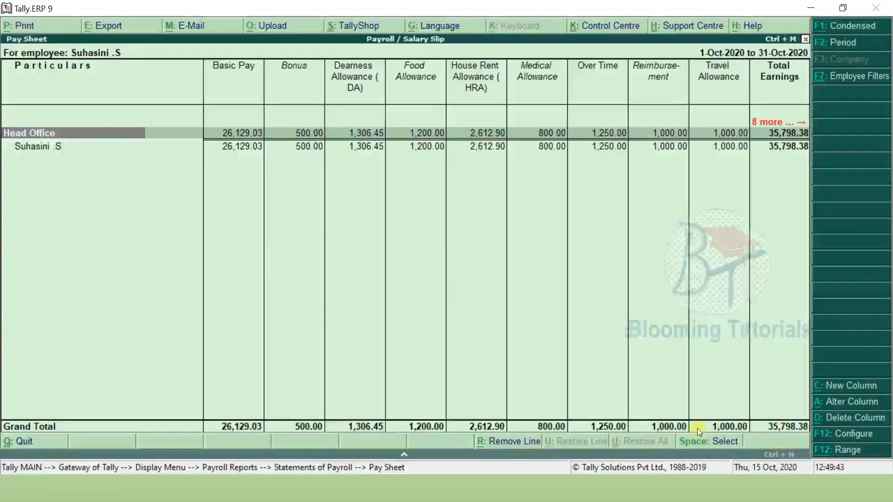
- Review the pay sheet from Basic Pay and House Rent Allowance through Total Earnings to Net Amount
key(Right)
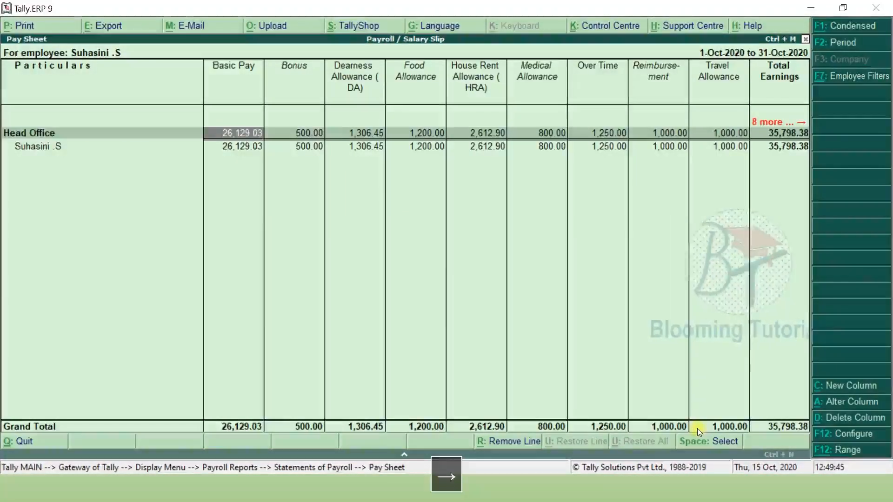
key(Right)
key(Right)
key(Right)
key(Right)
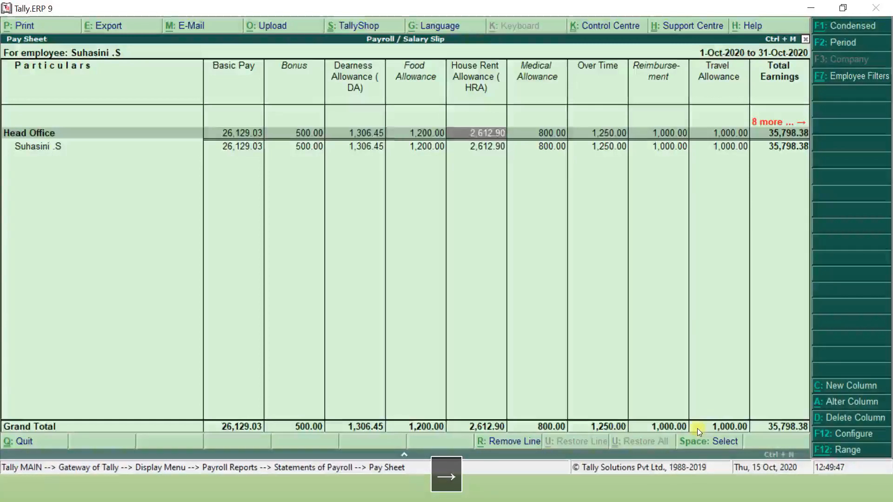
key(Right)
key(Right)
key(Right)
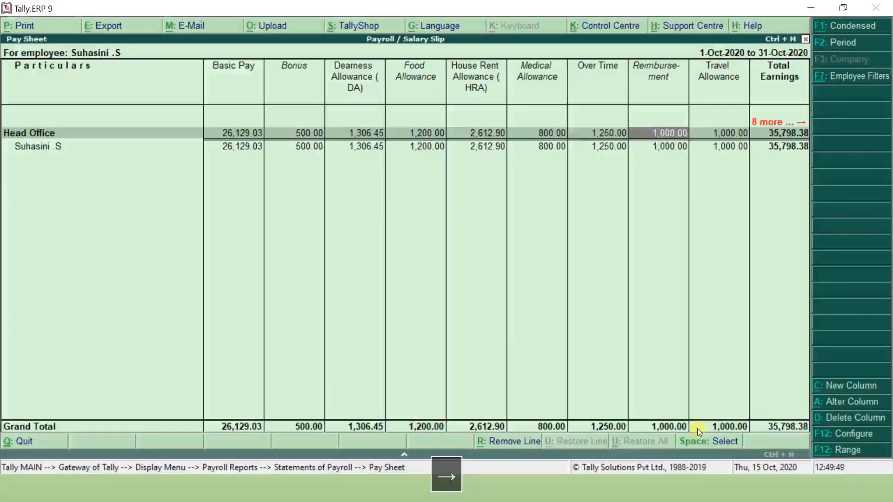
key(Right)
key(Right)
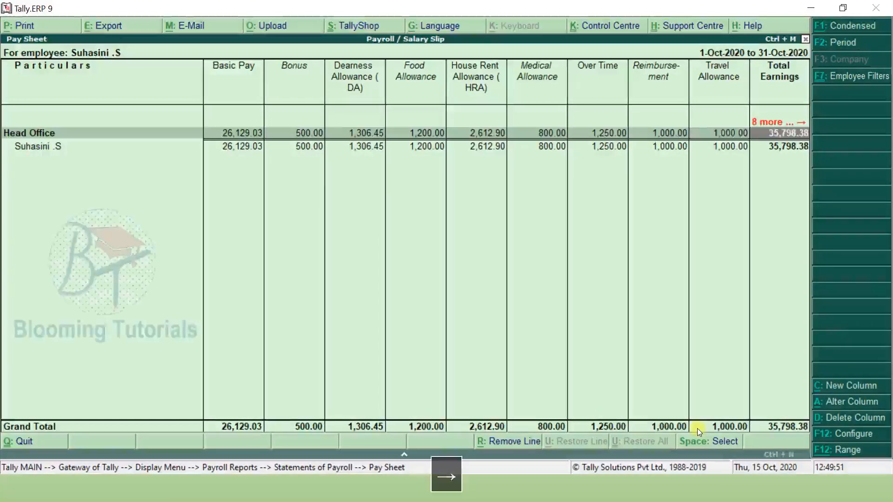
key(Right)
key(Right)
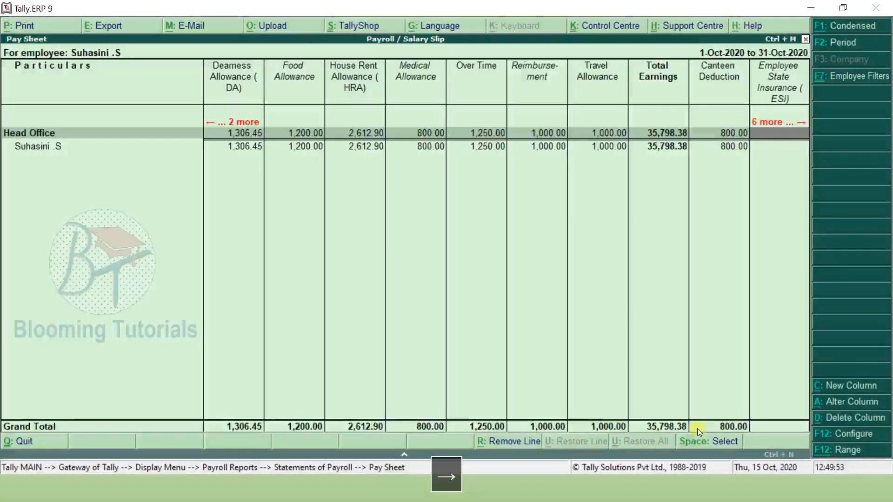
key(Right)
key(Right)
key(Right)
key(Right)
key(Right)
key(Right)
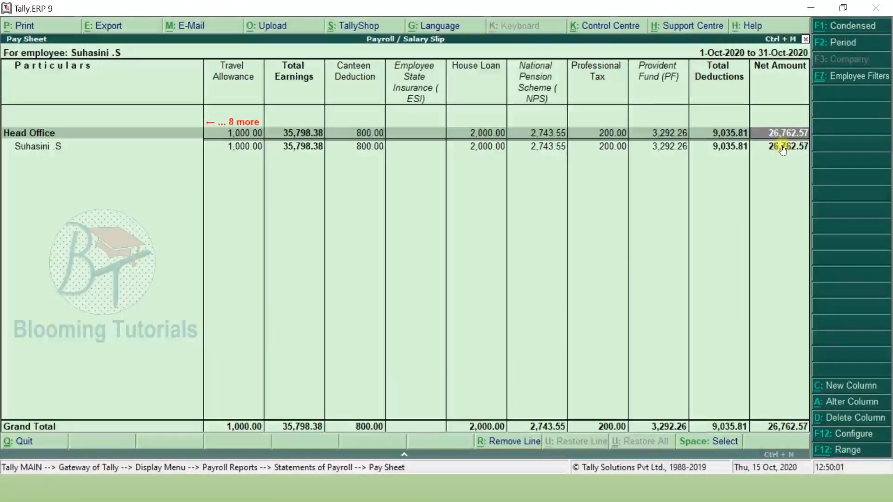
- Show the other Head Office employee's pay sheet, then return to Statements of Payroll
key(Escape)
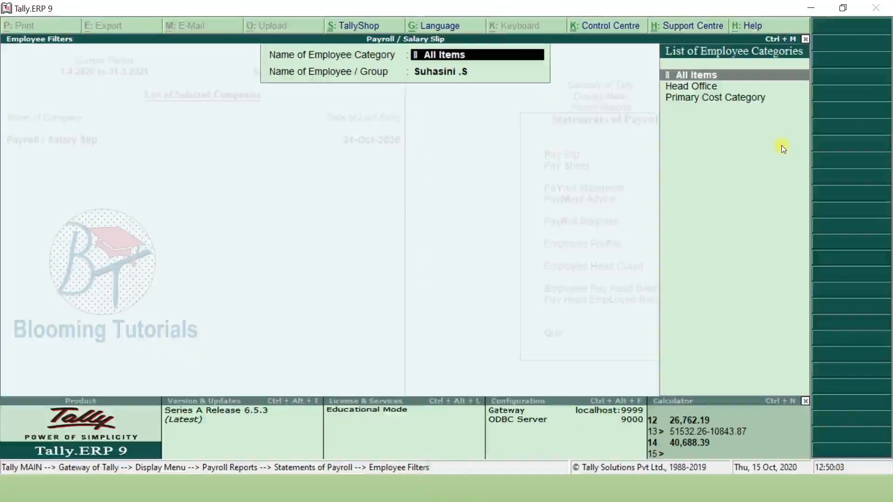
key(Down)
key(Return)
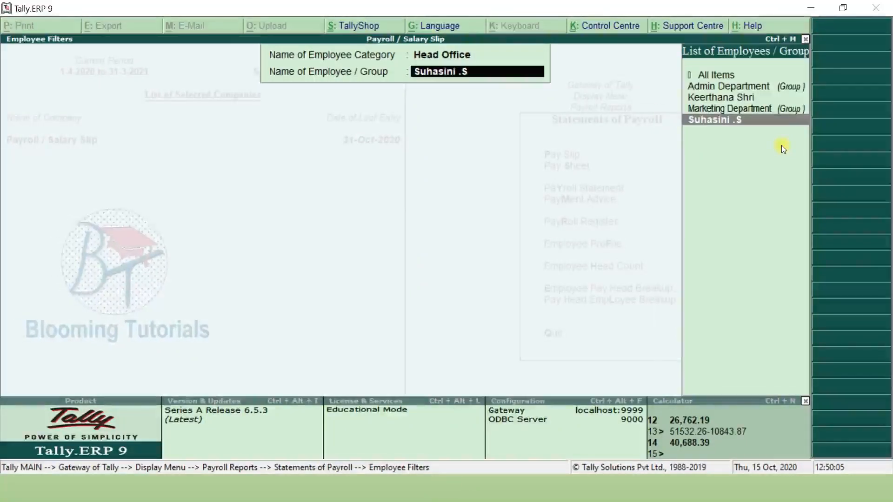
key(Up)
key(Up)
key(Return)
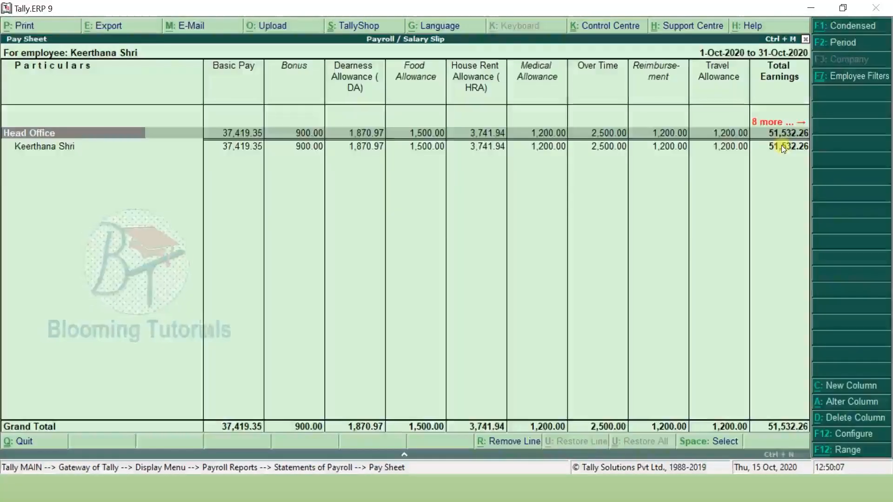
key(Escape)
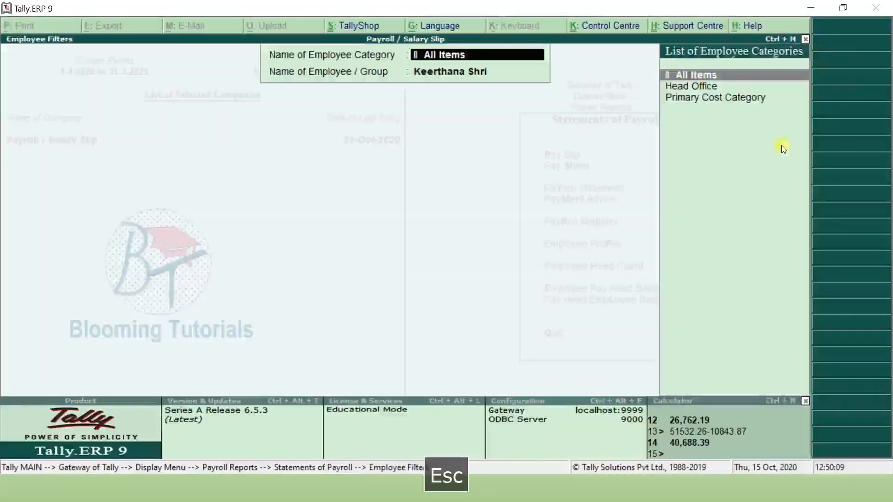
key(Escape)
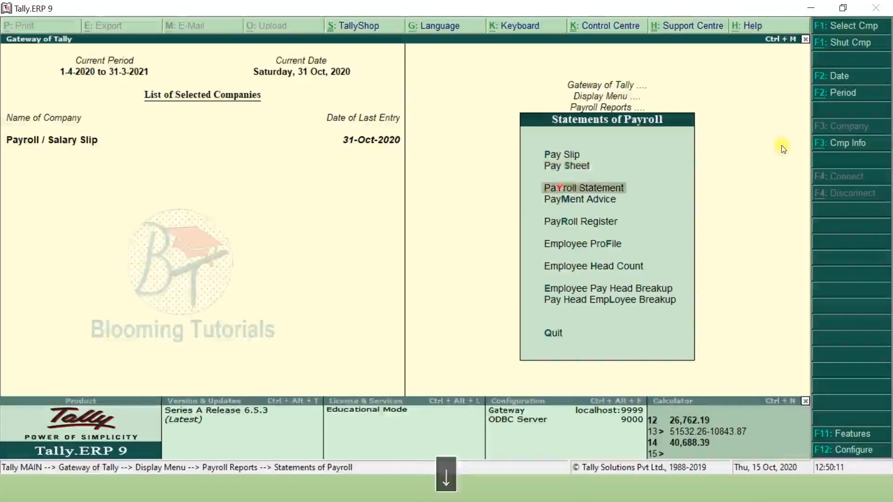
key(Down)
key(Return)
key(Return)
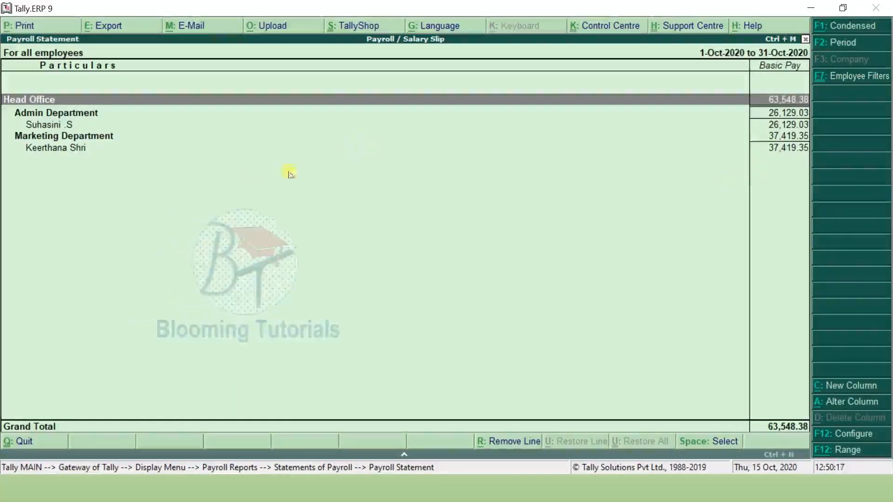
key(Escape)
key(Down)
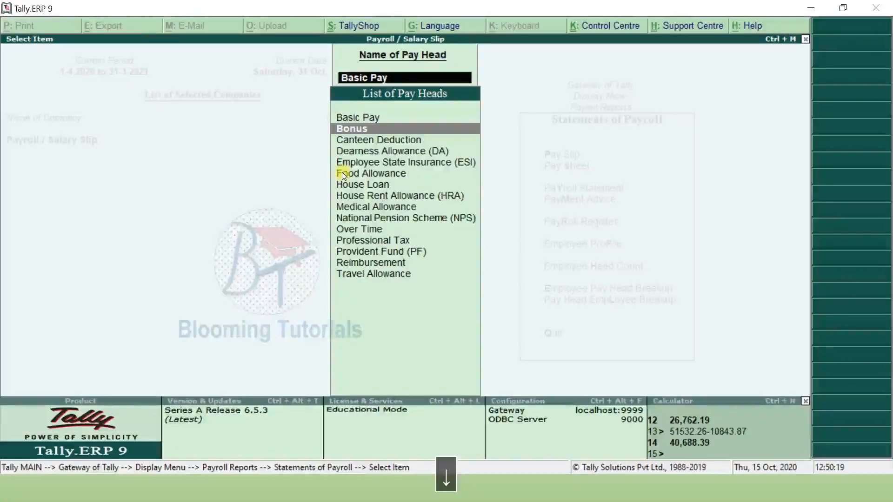
key(Return)
key(Escape)
key(Down)
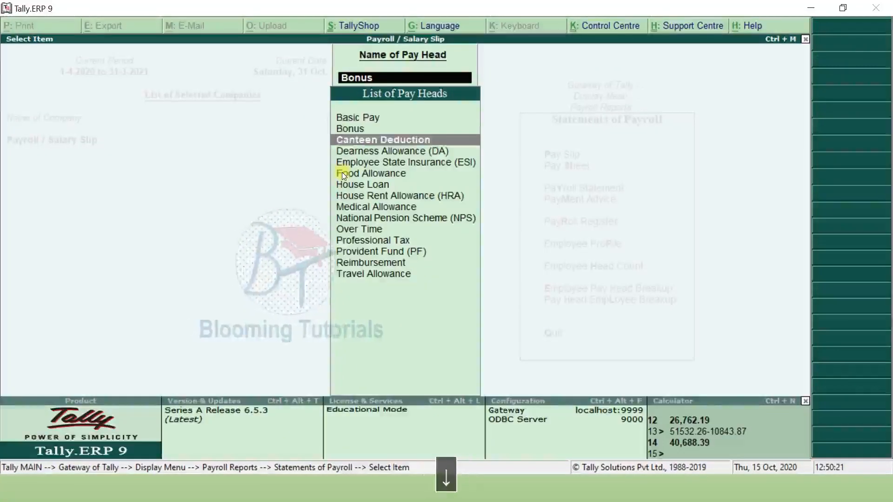
key(Return)
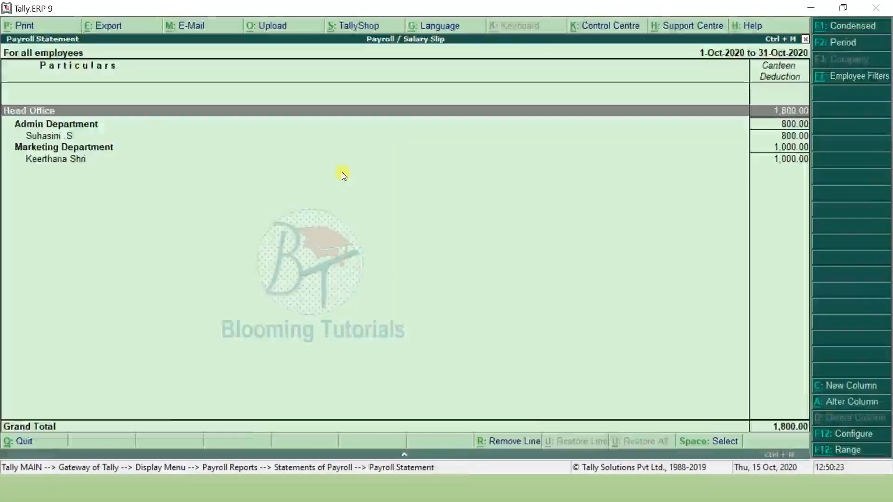
key(Escape)
key(Down)
key(Return)
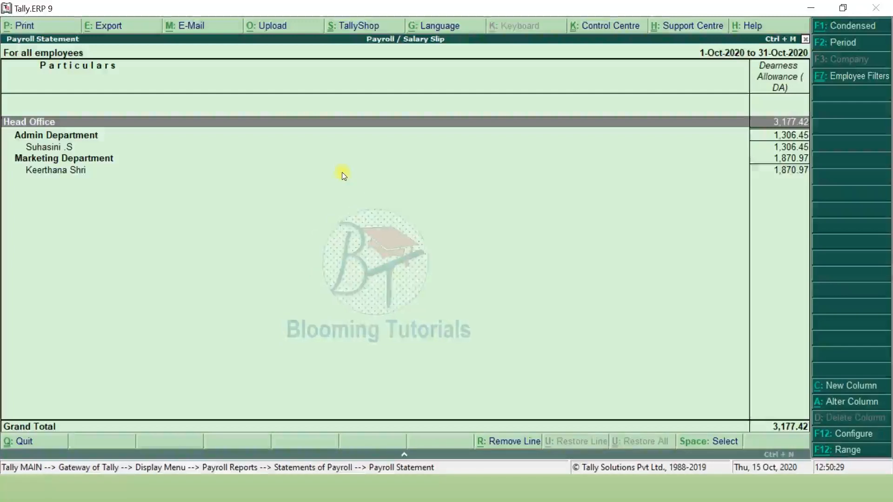
key(Escape)
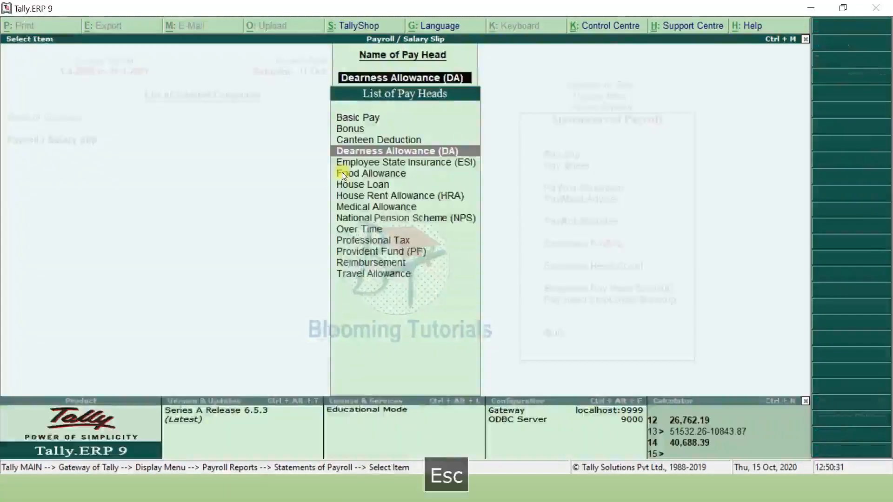
key(Escape)
key(Down)
- Preview the State Bank payment advice dated 31-10-2020, totalling 67,450.96
key(Return)
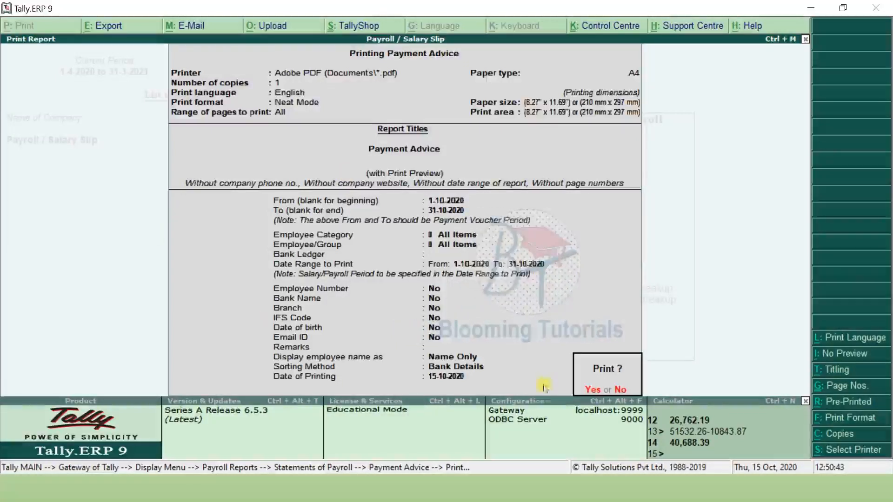
click(620, 390)
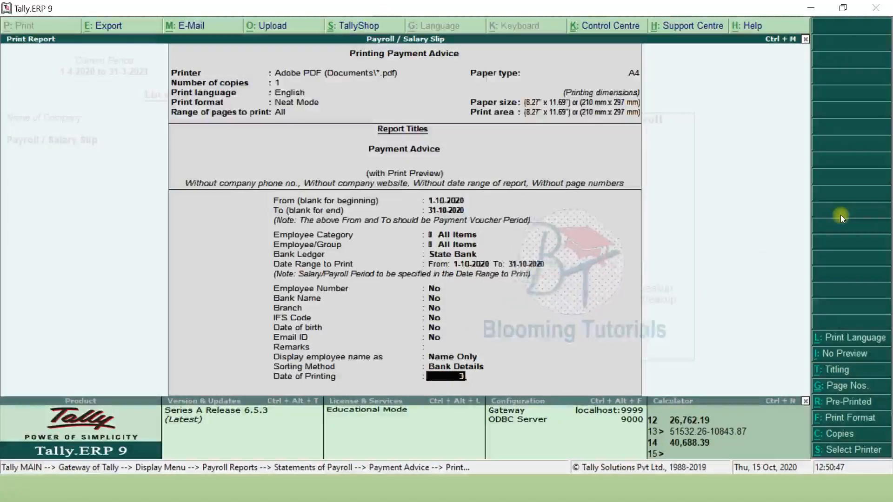
key(Return)
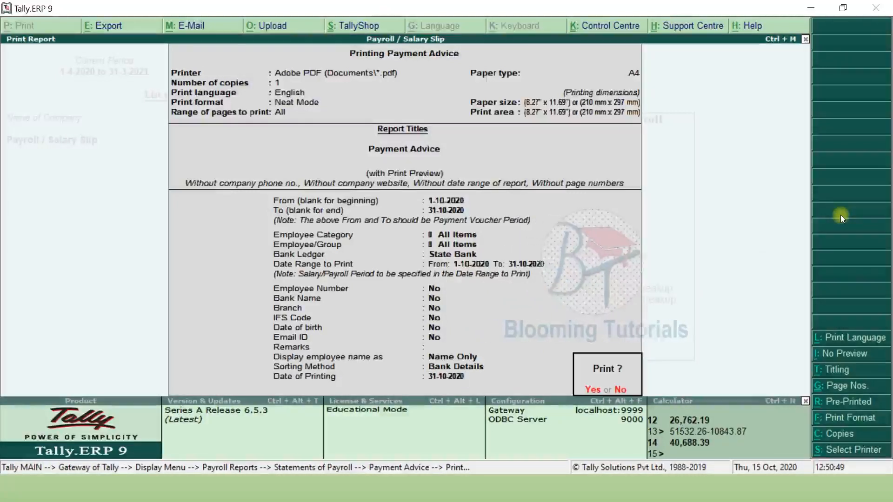
key(Return)
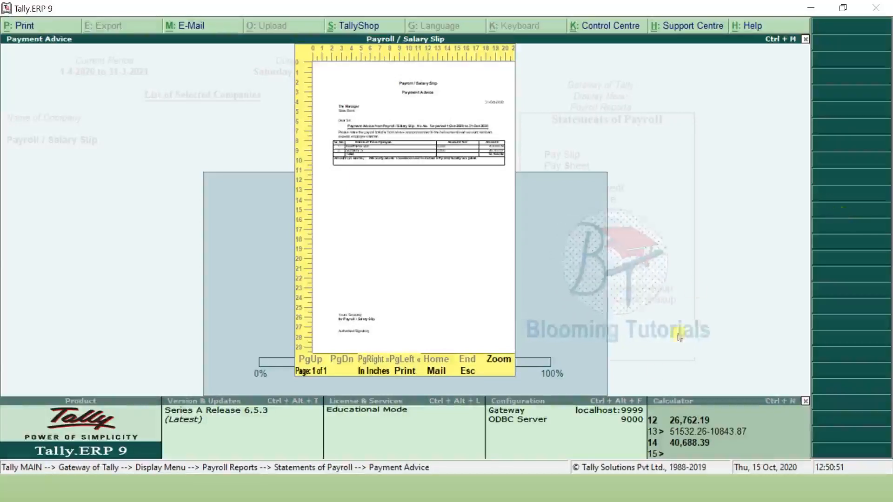
click(499, 359)
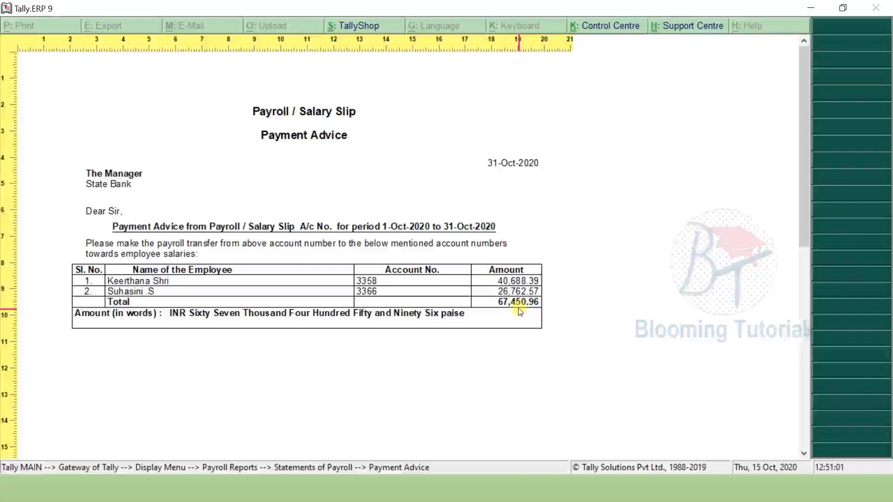
key(Escape)
key(Escape)
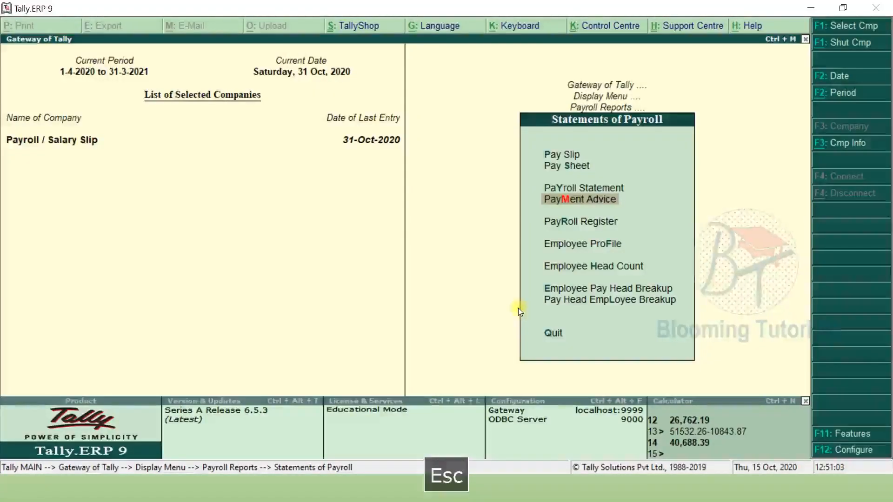
- Preview the payment advice again with printing date 31.1, then close back to Statements of Payroll
key(alt+p)
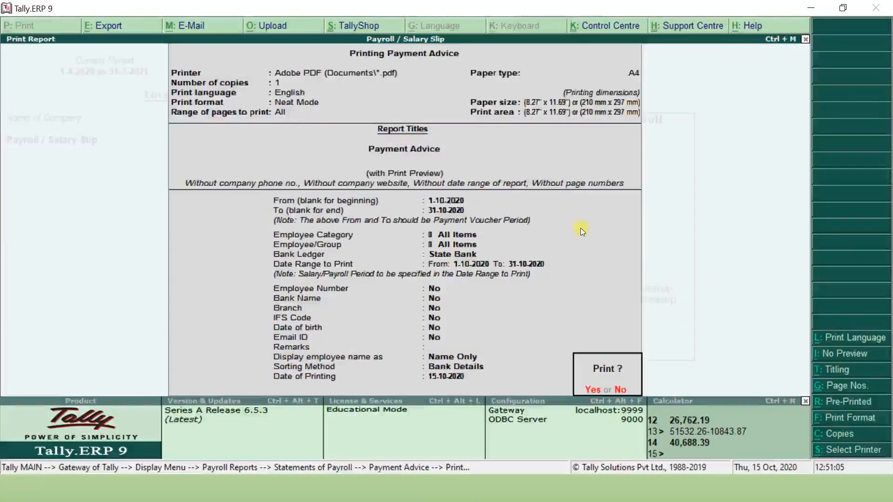
key(Escape)
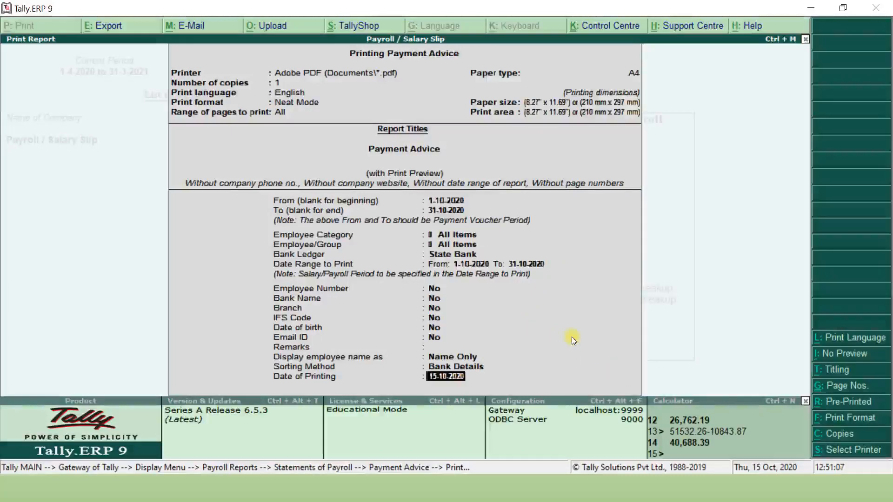
text(31.1)
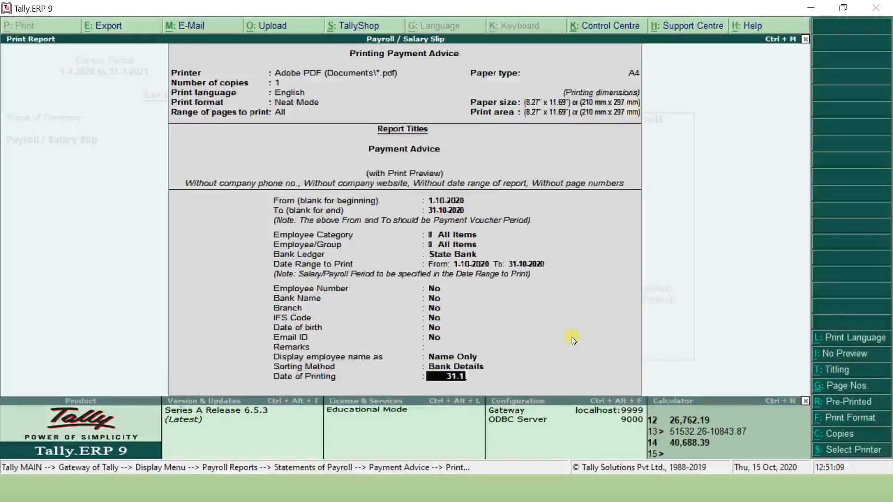
key(Return)
key(Return)
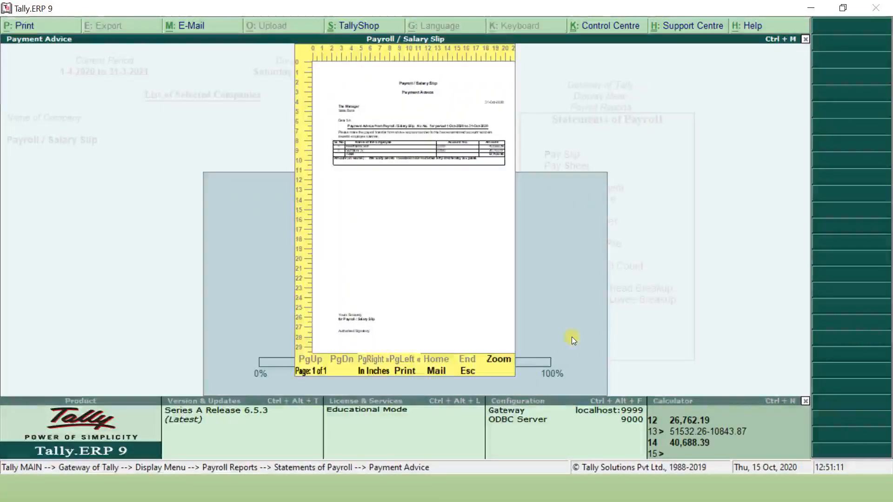
click(496, 361)
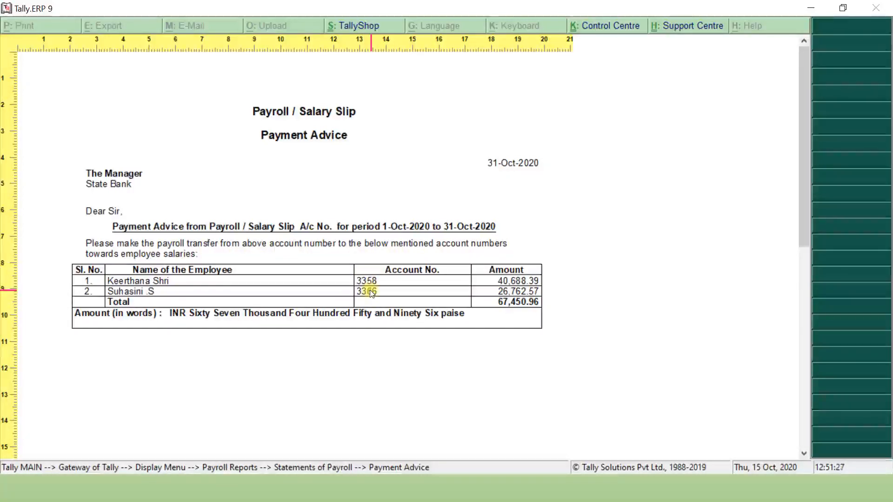
key(Escape)
key(Escape)
key(Escape)
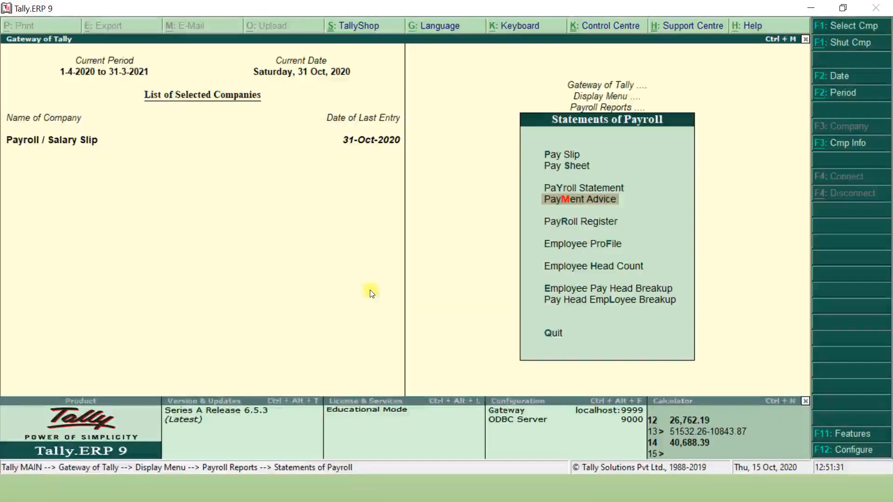
key(F9)
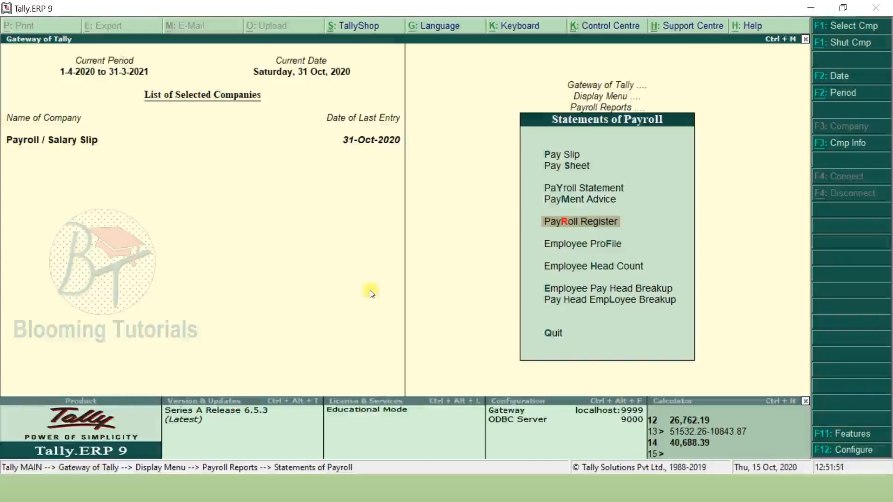
key(Return)
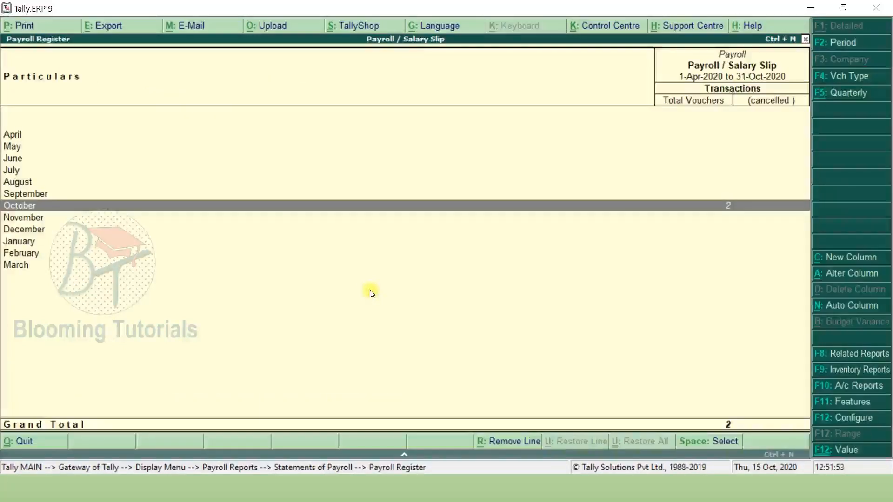
key(Return)
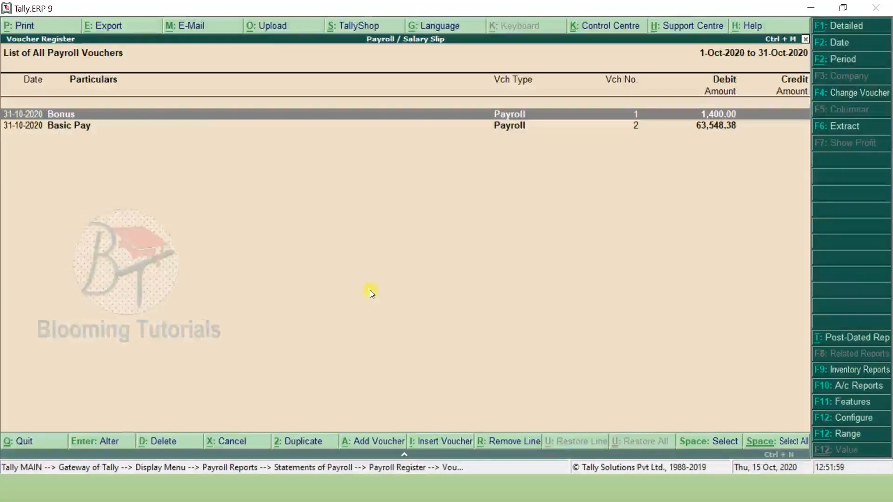
key(Escape)
key(Escape)
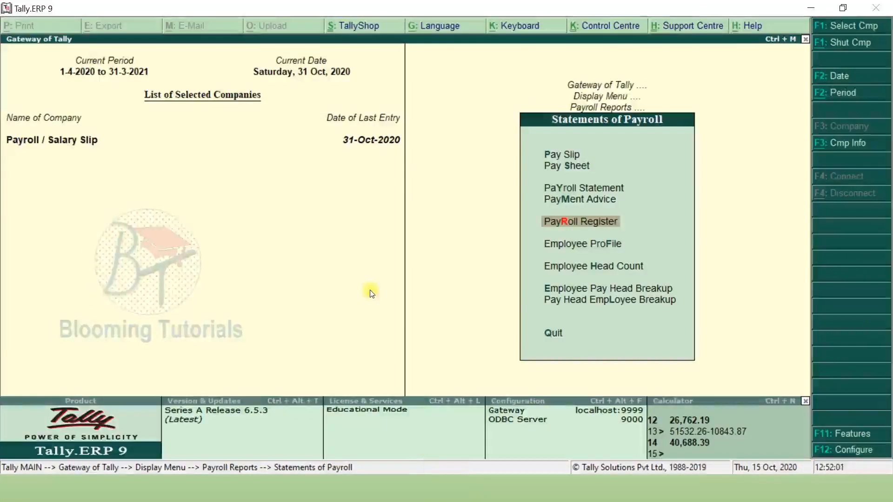
key(f)
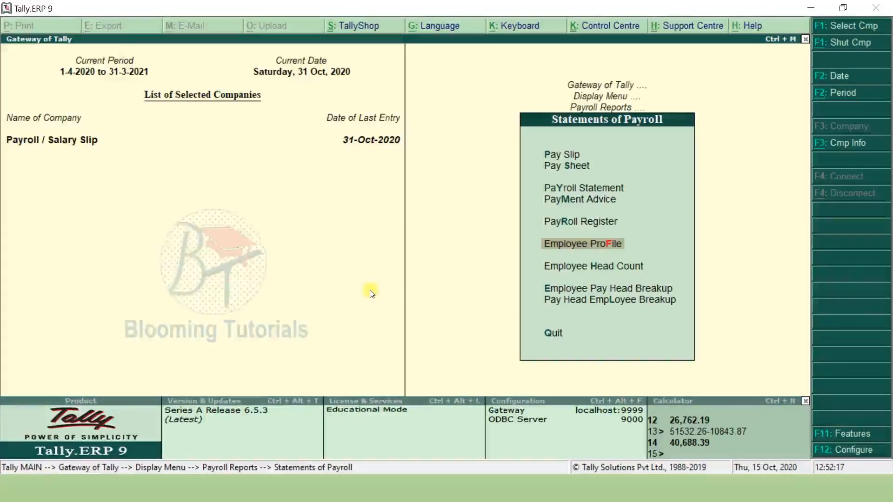
- Show the Employee Profile for all Head Office employees
key(Return)
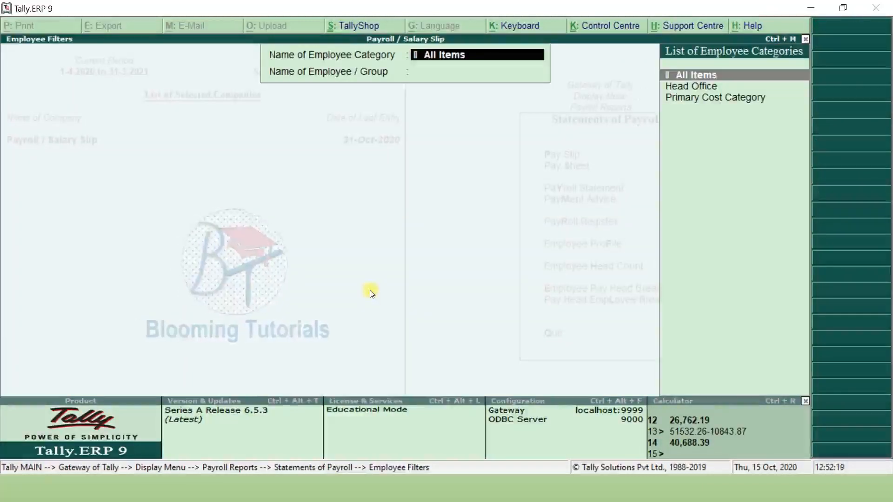
key(Down)
key(Return)
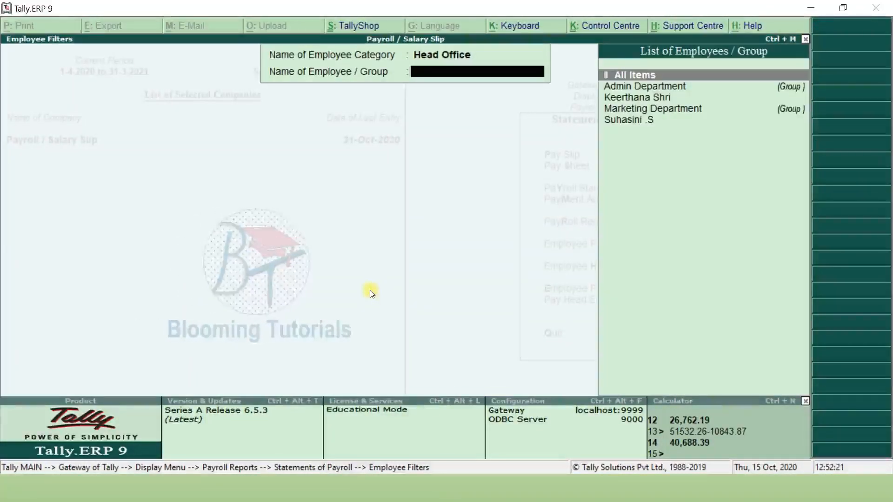
key(Return)
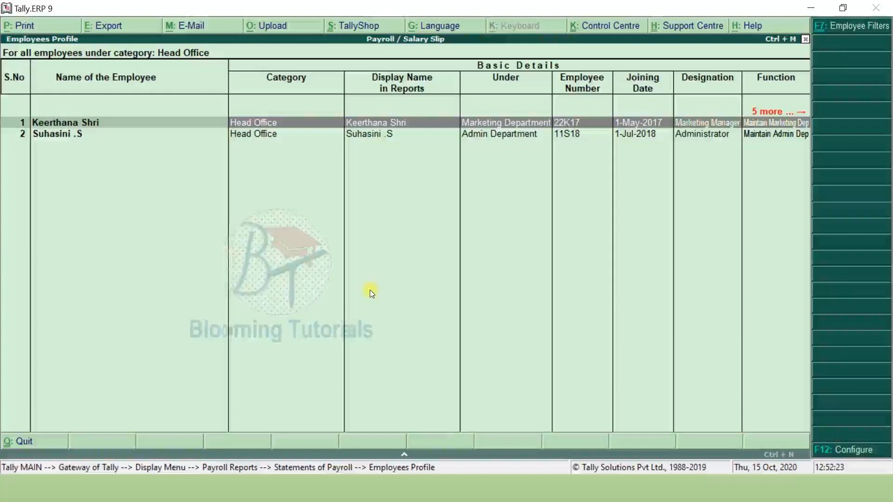
- Page through the general, bank and passport/visa profile columns, then close the report
key(alt+F1)
key(Right)
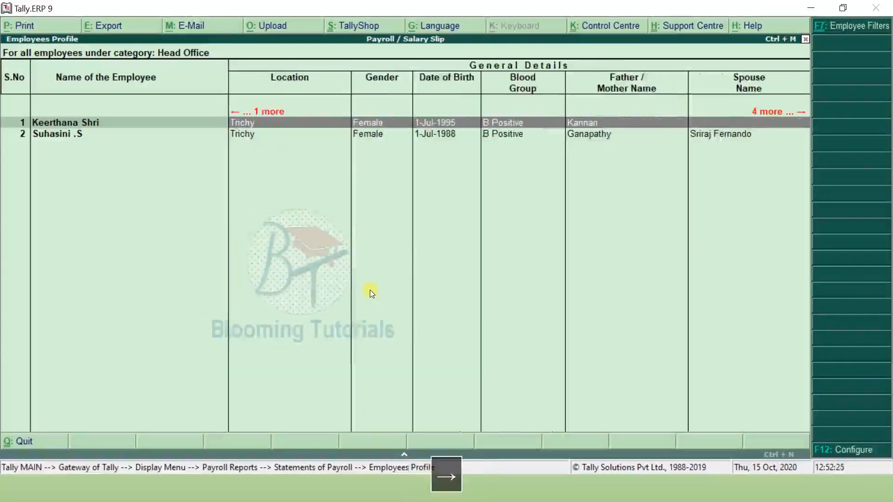
key(Right)
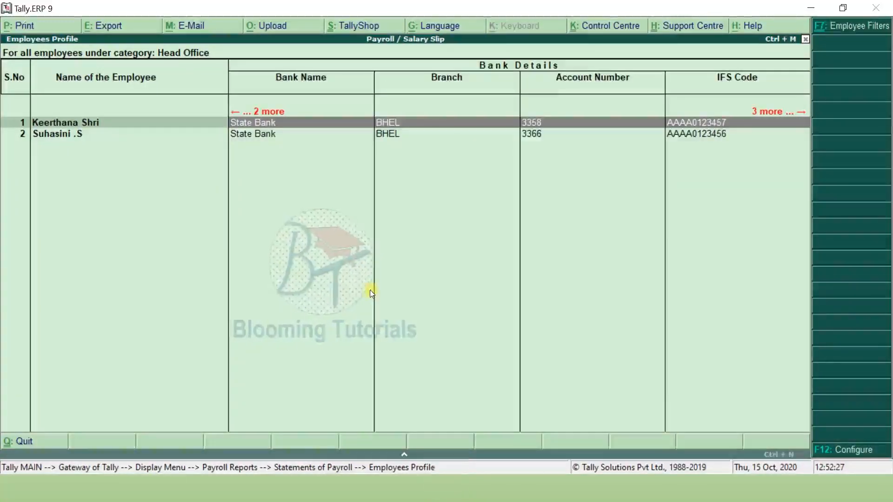
key(Right)
key(Right)
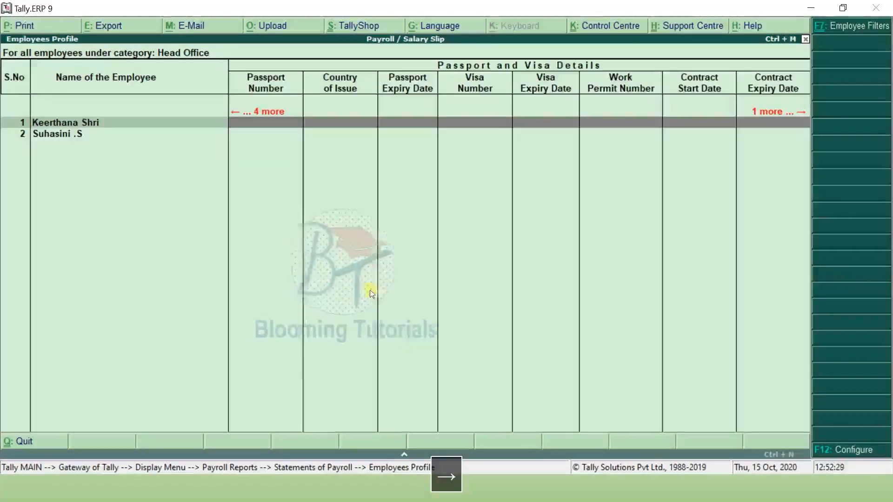
key(Left)
key(Left)
key(Left)
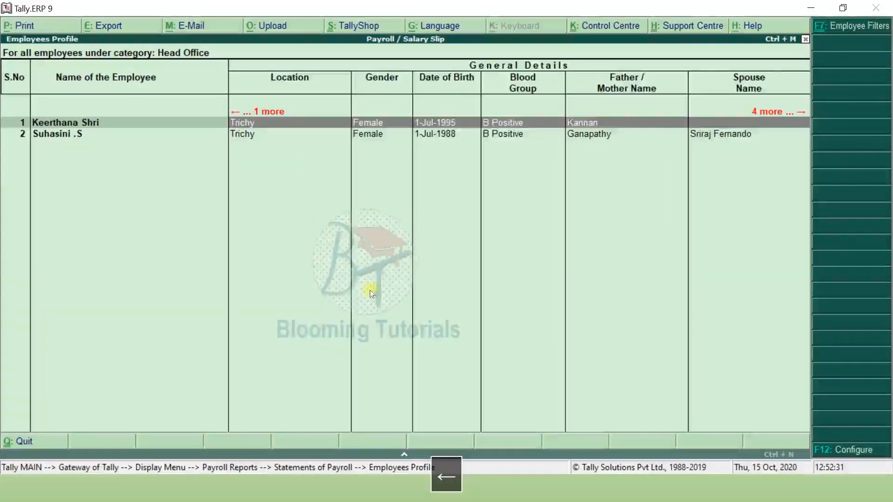
key(Left)
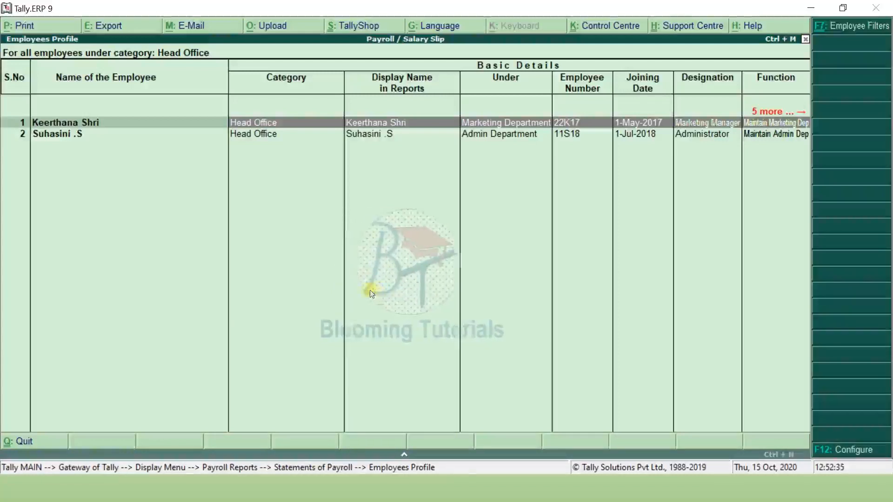
key(Escape)
key(Escape)
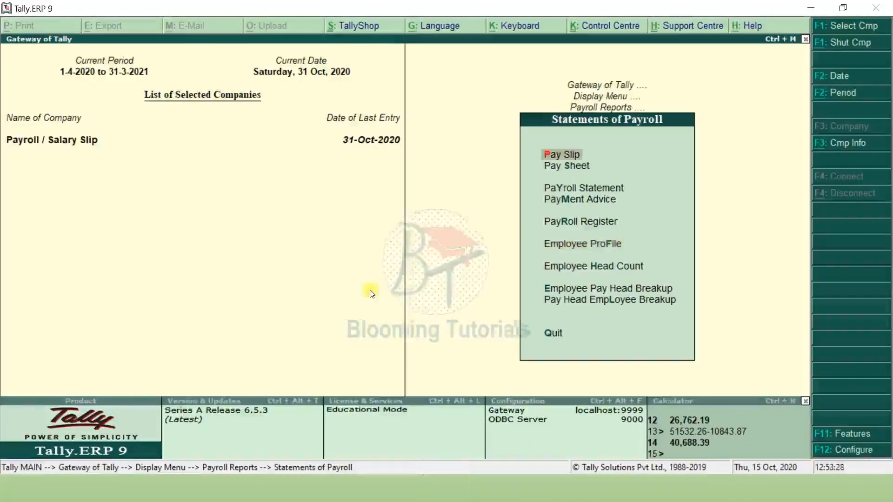
key(F9)
- Review the Attendance Sheet's Head Office leave columns and Marketing Department employee rows
key(Escape)
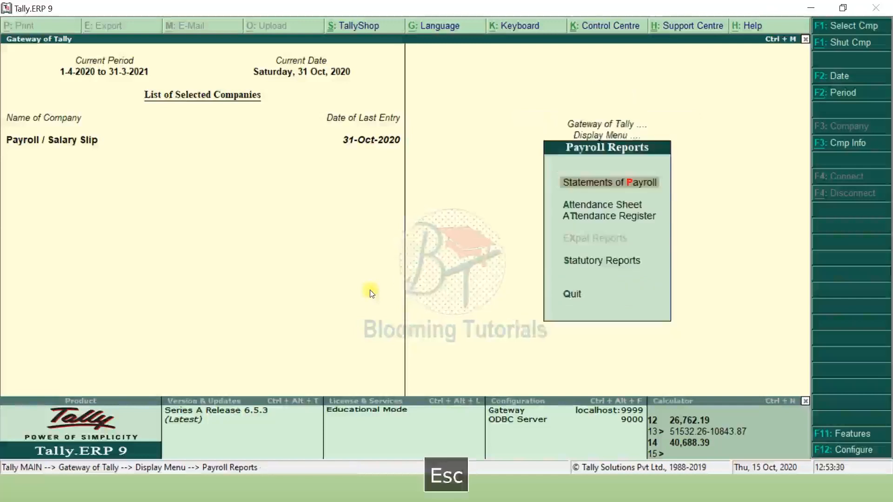
key(Down)
key(Return)
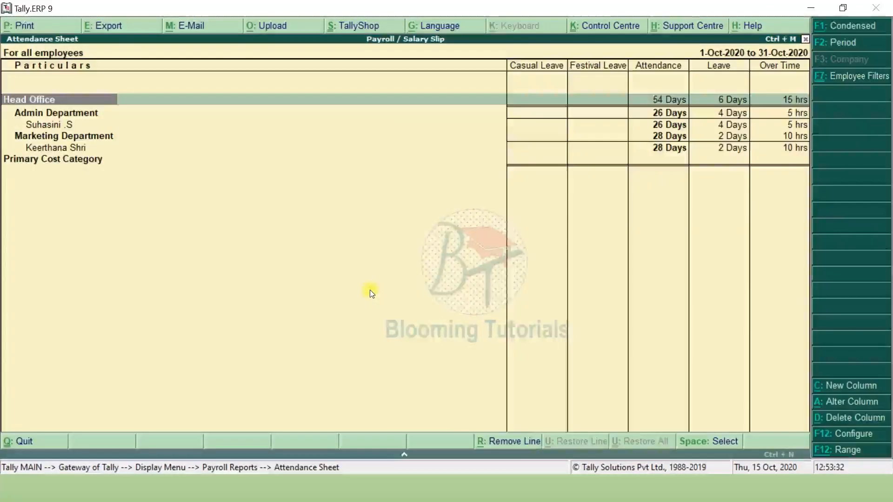
key(Right)
key(Right)
key(Right)
key(Right)
key(Right)
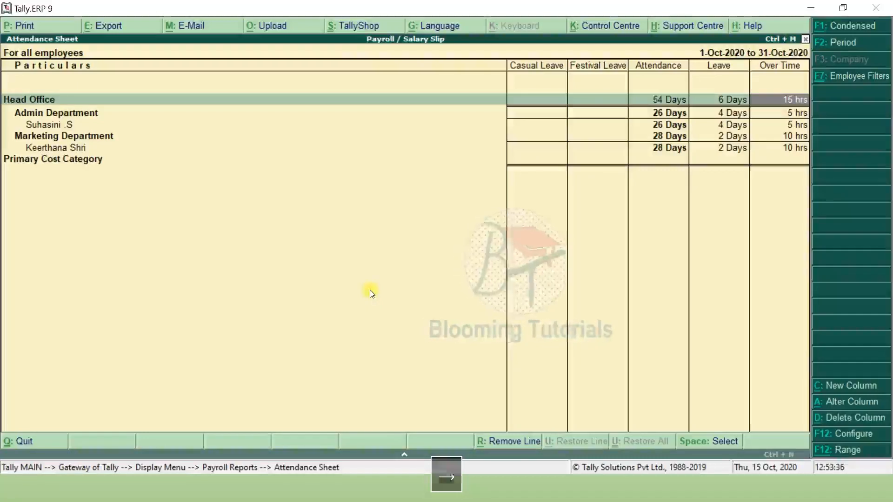
key(Down)
key(Down)
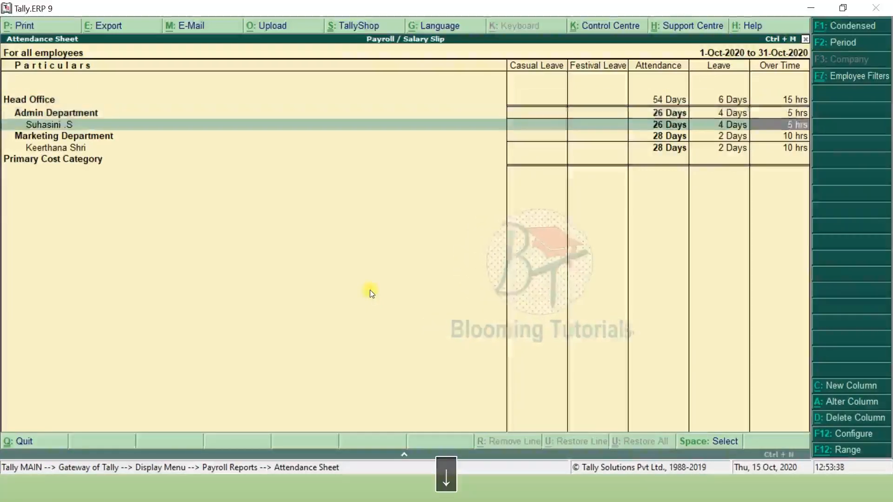
key(Down)
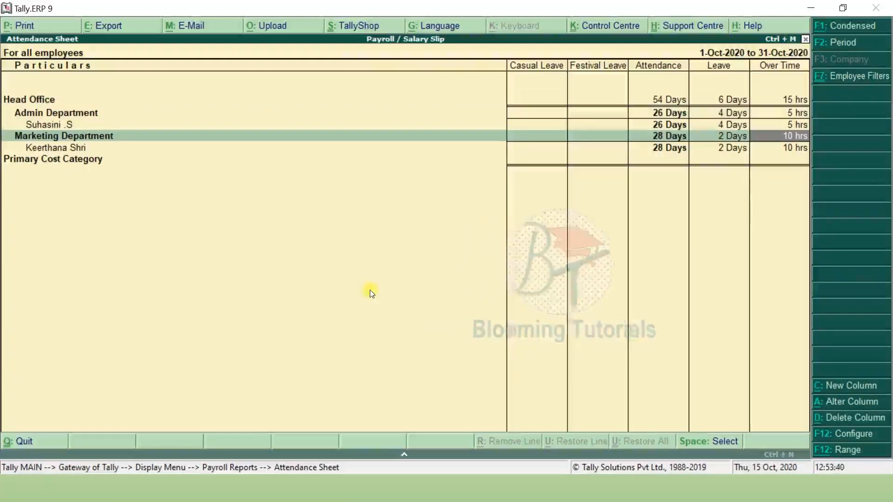
key(Escape)
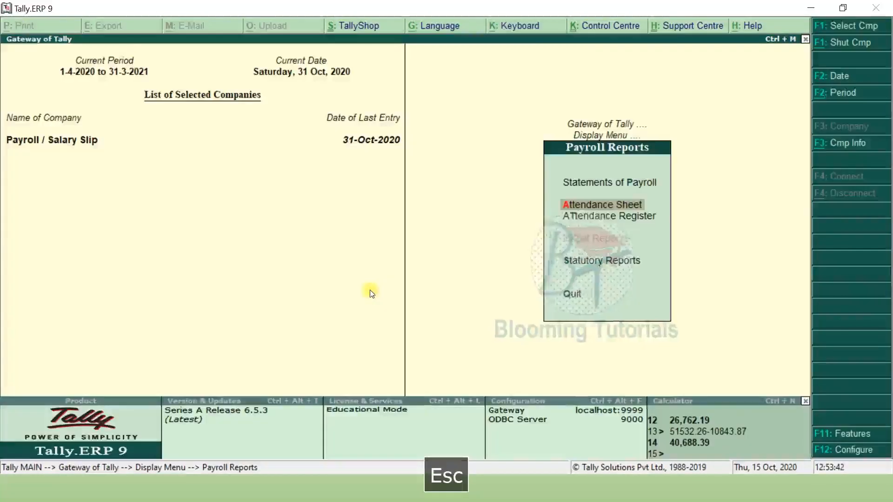
- Check October's voucher in the Attendance Register, glance at Statutory Reports, then return to the Display Menu
key(Down)
key(Return)
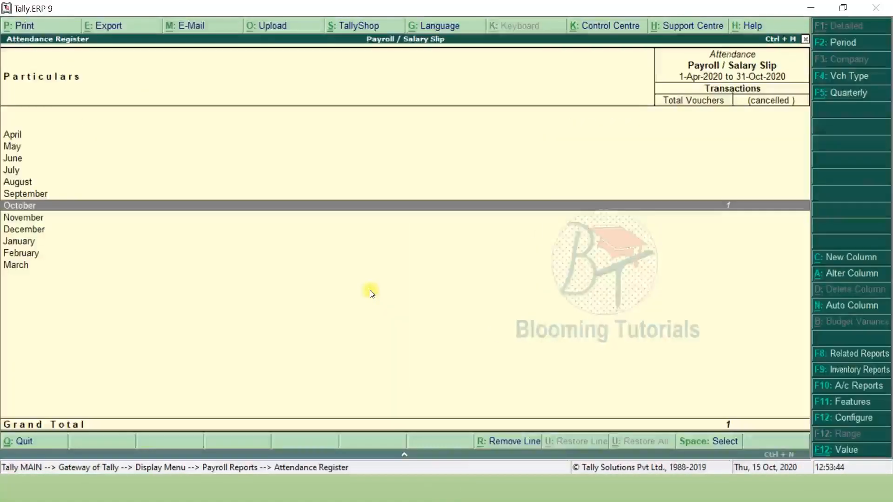
key(Return)
key(Return)
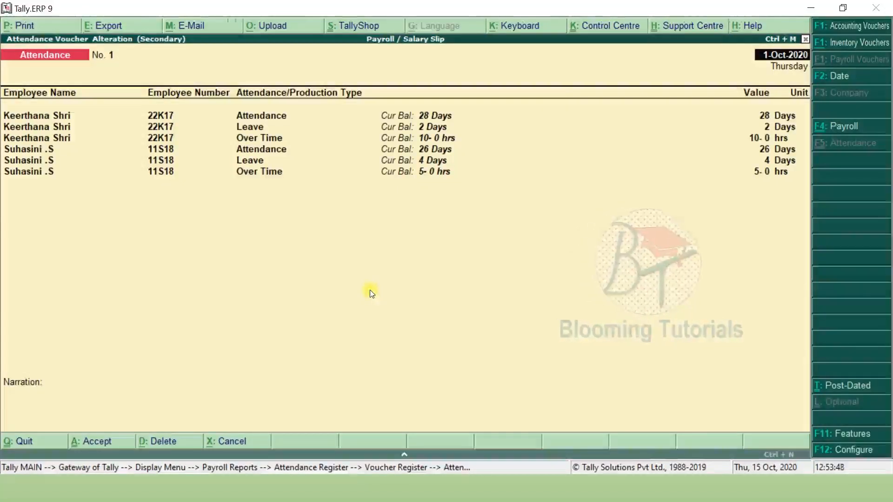
key(Escape)
key(Escape)
key(Escape)
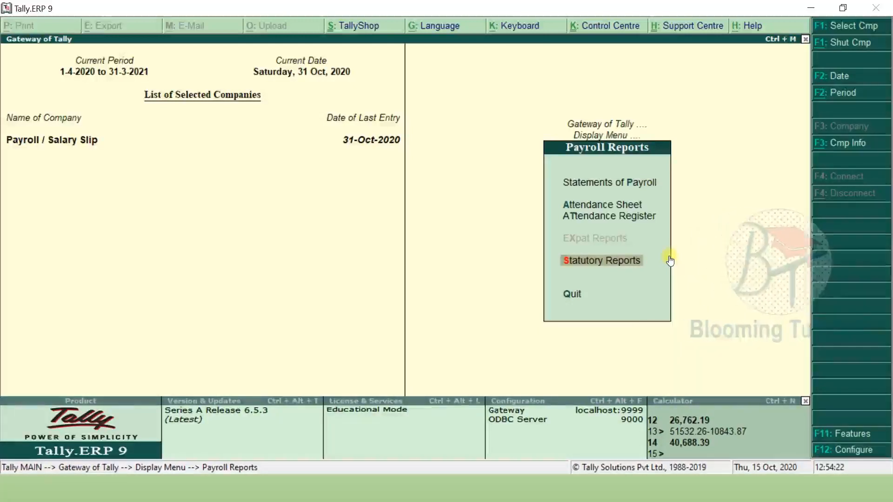
click(670, 260)
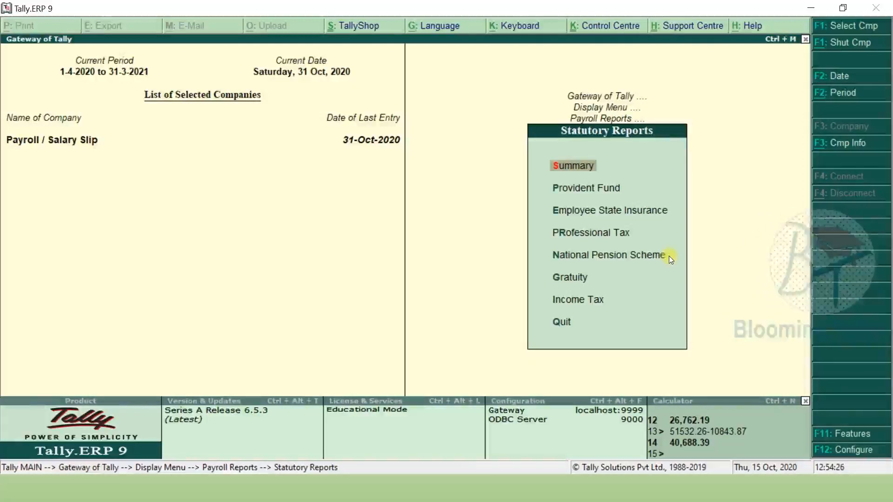
key(Escape)
key(Escape)
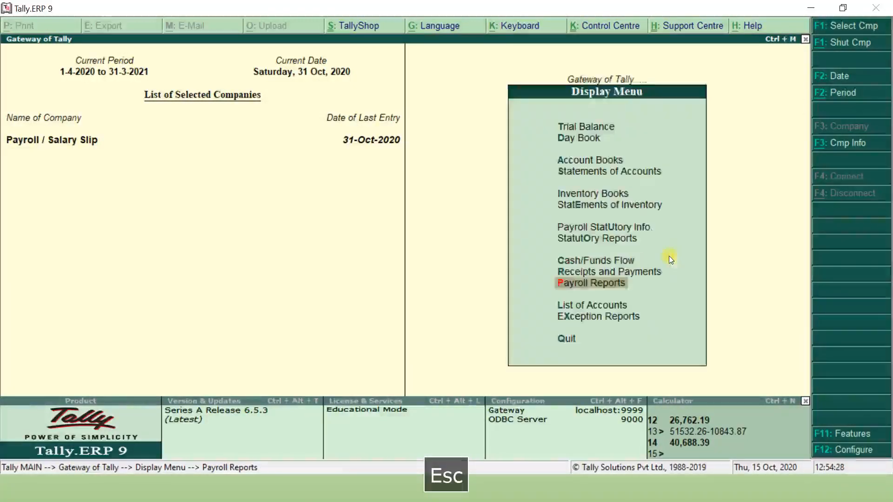